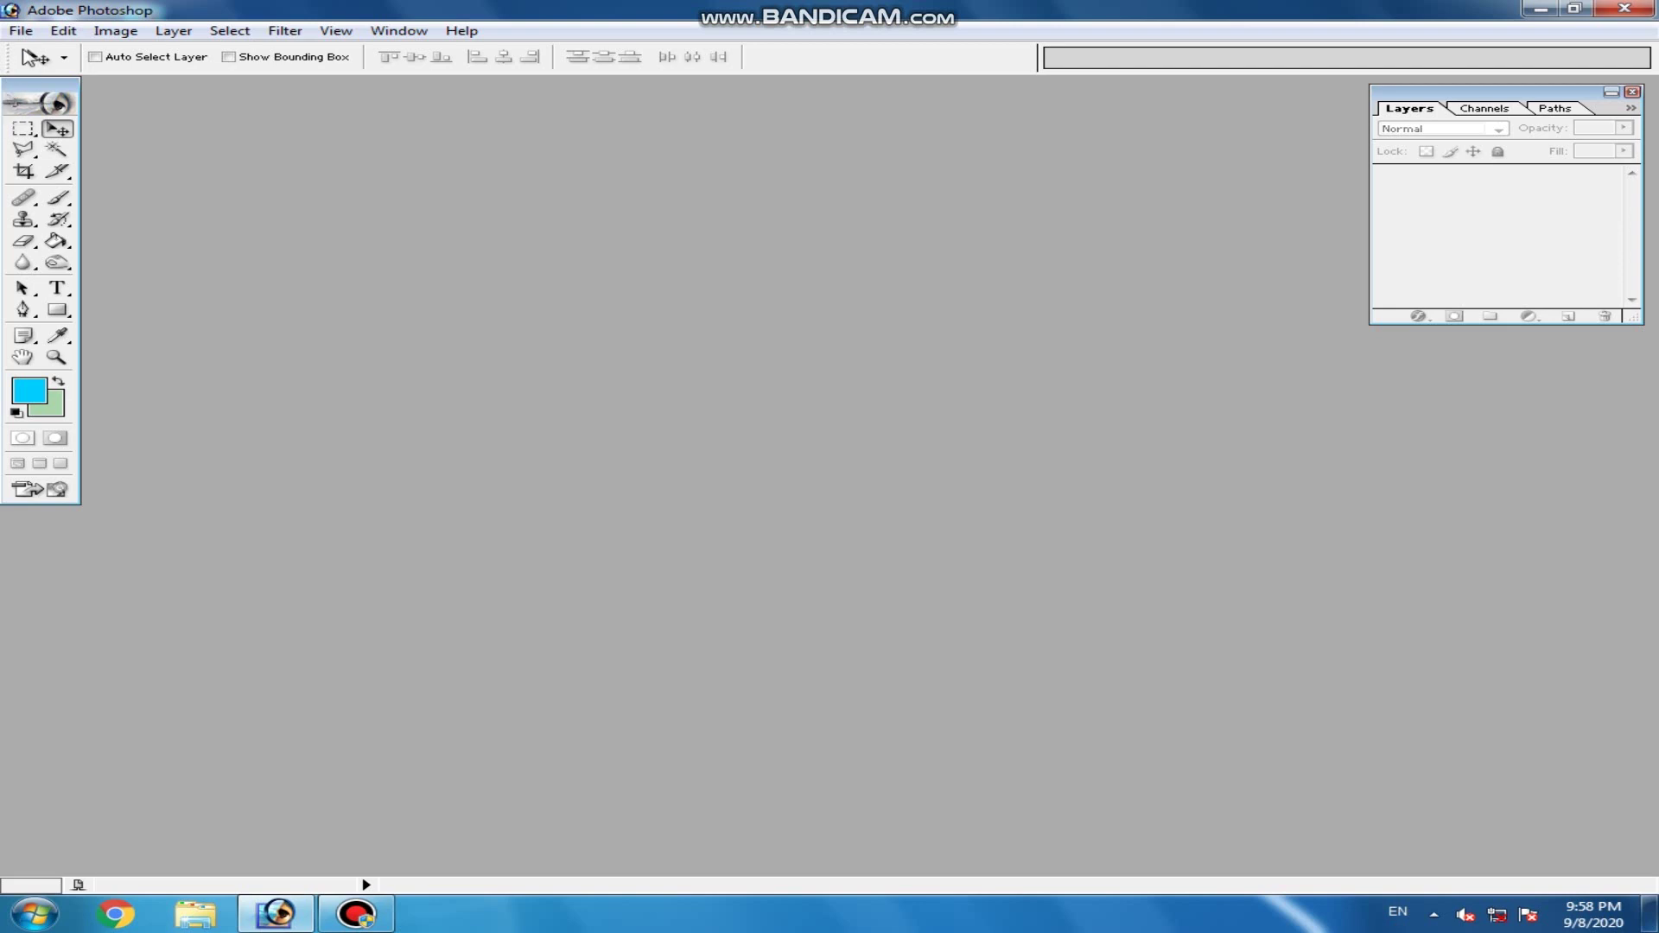
left_click(21, 32)
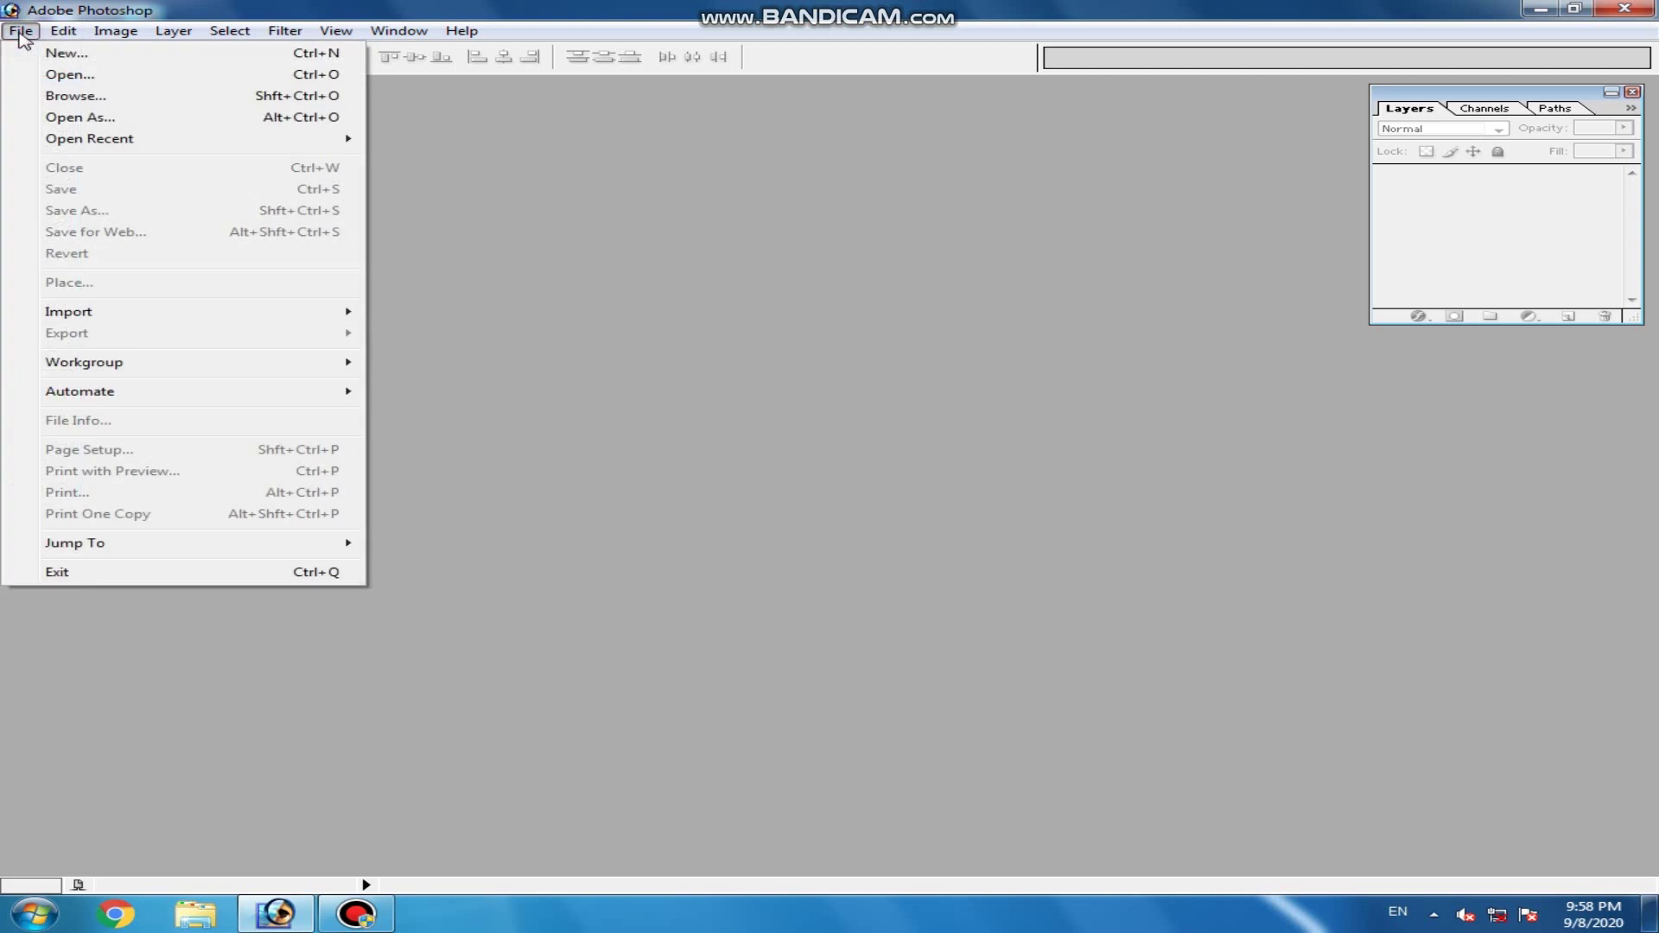
left_click(63, 31)
left_click(116, 31)
left_click(173, 31)
left_click(229, 31)
left_click(285, 31)
left_click(282, 32)
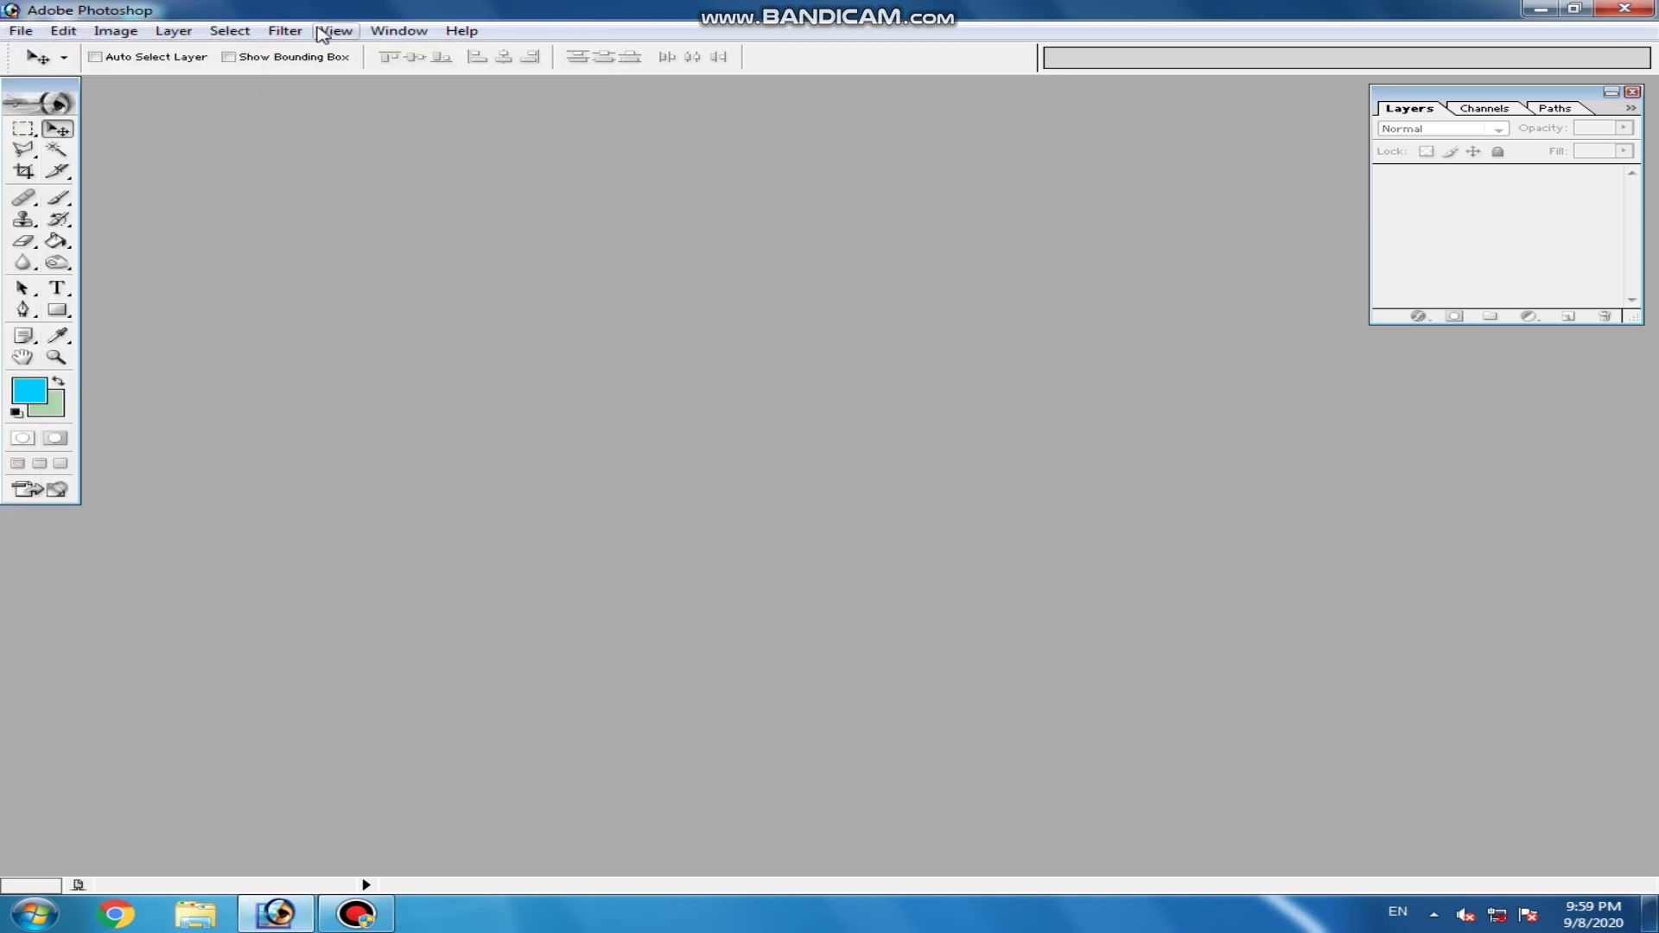
left_click(335, 31)
left_click(431, 32)
left_click(459, 34)
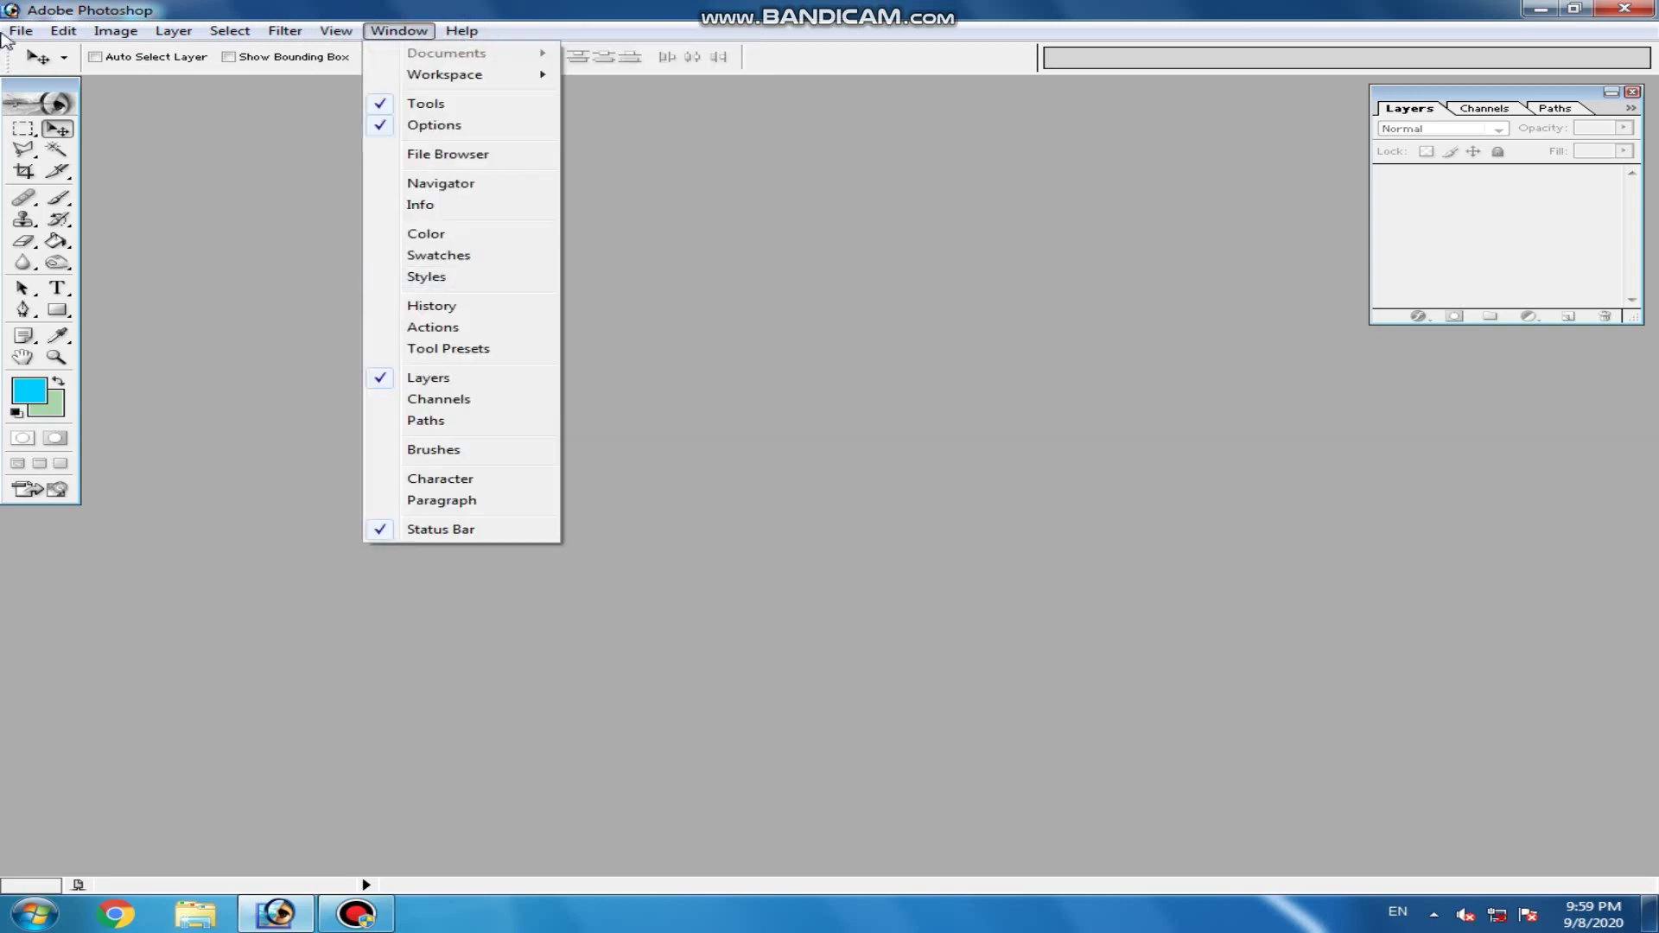
mouse_move(21, 33)
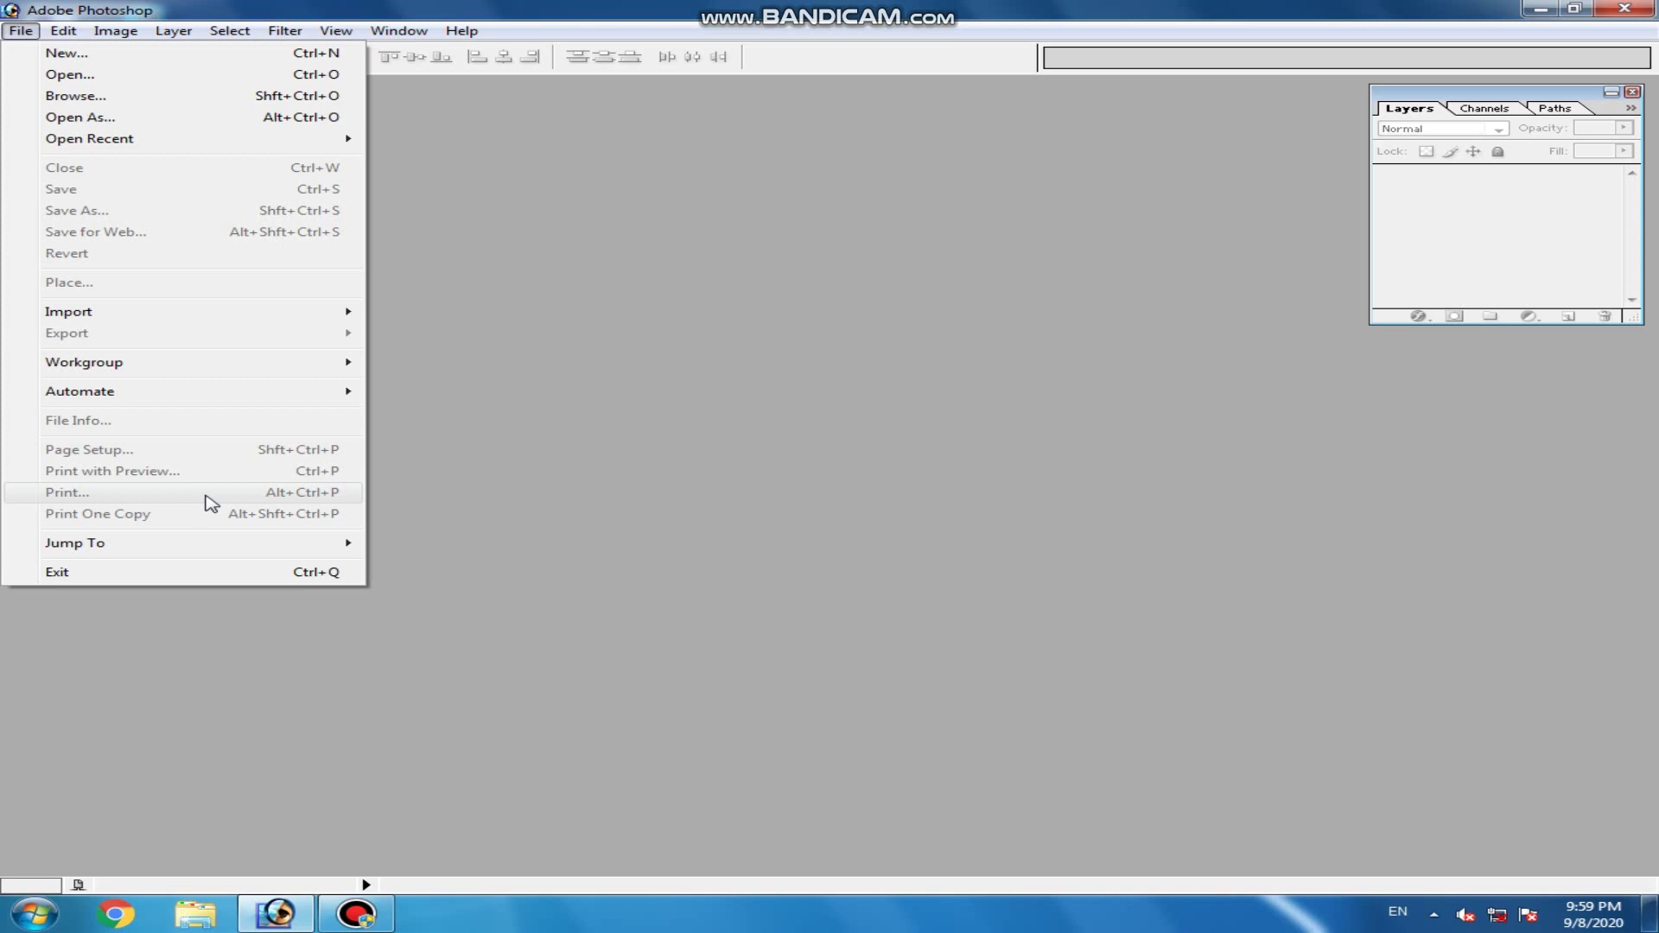
left_click(541, 422)
left_click(19, 31)
left_click(648, 529)
- Create a blank 4 x 6 inch RGB document at 300 pixels/inch with white contents, and close it
left_click(20, 31)
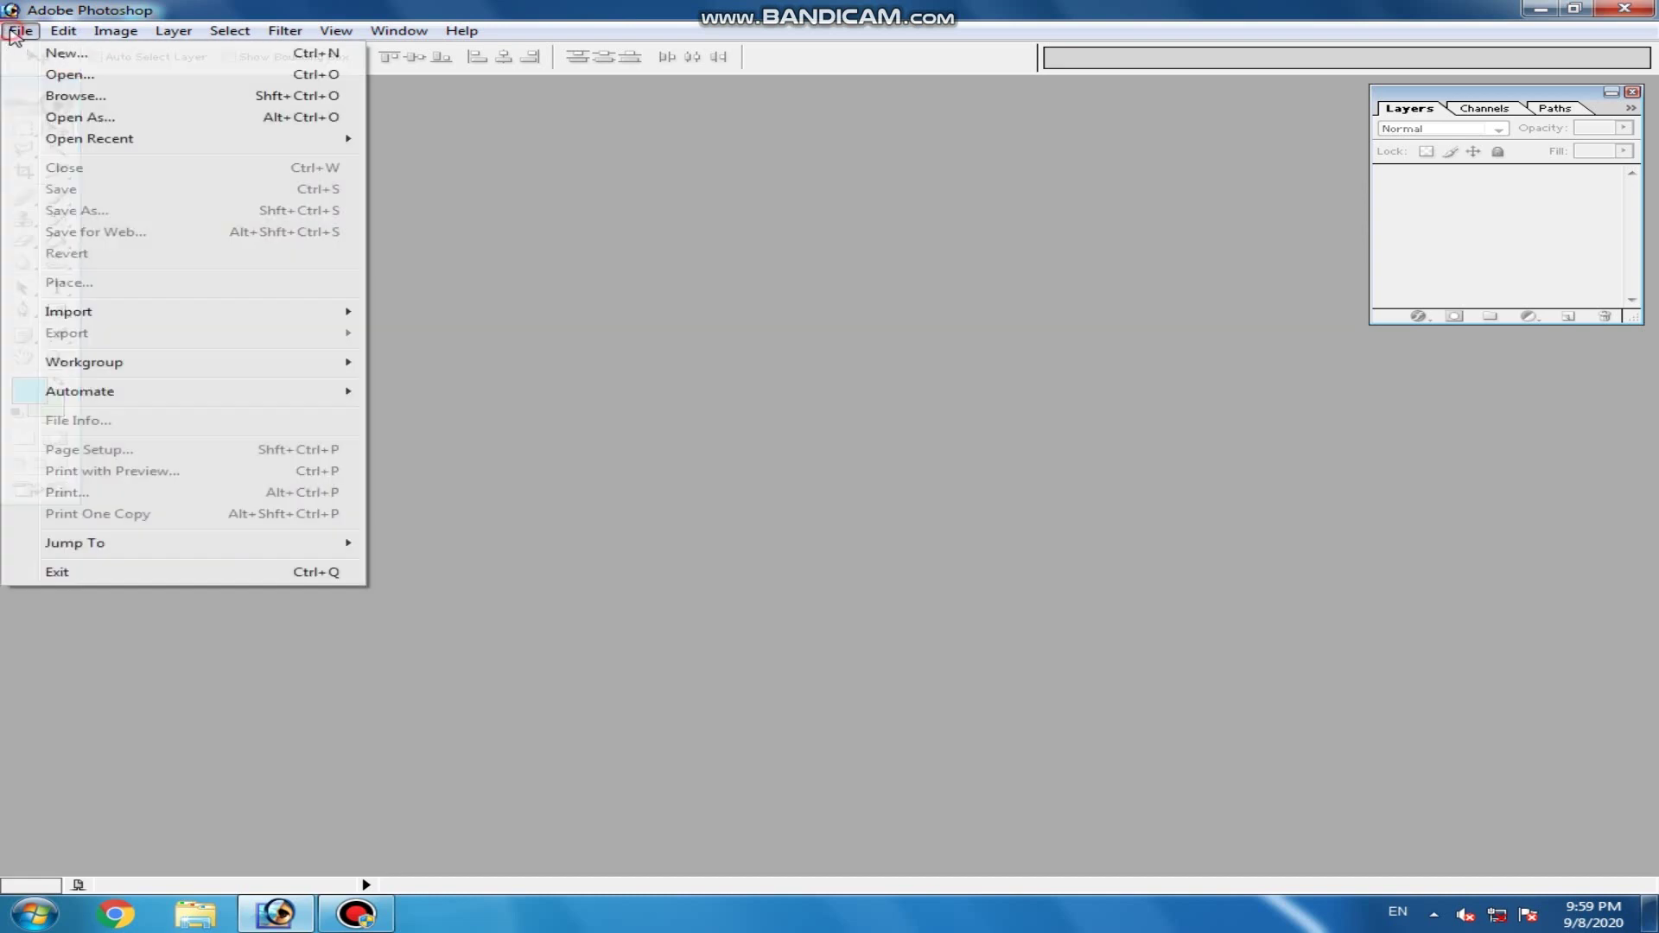
left_click(73, 53)
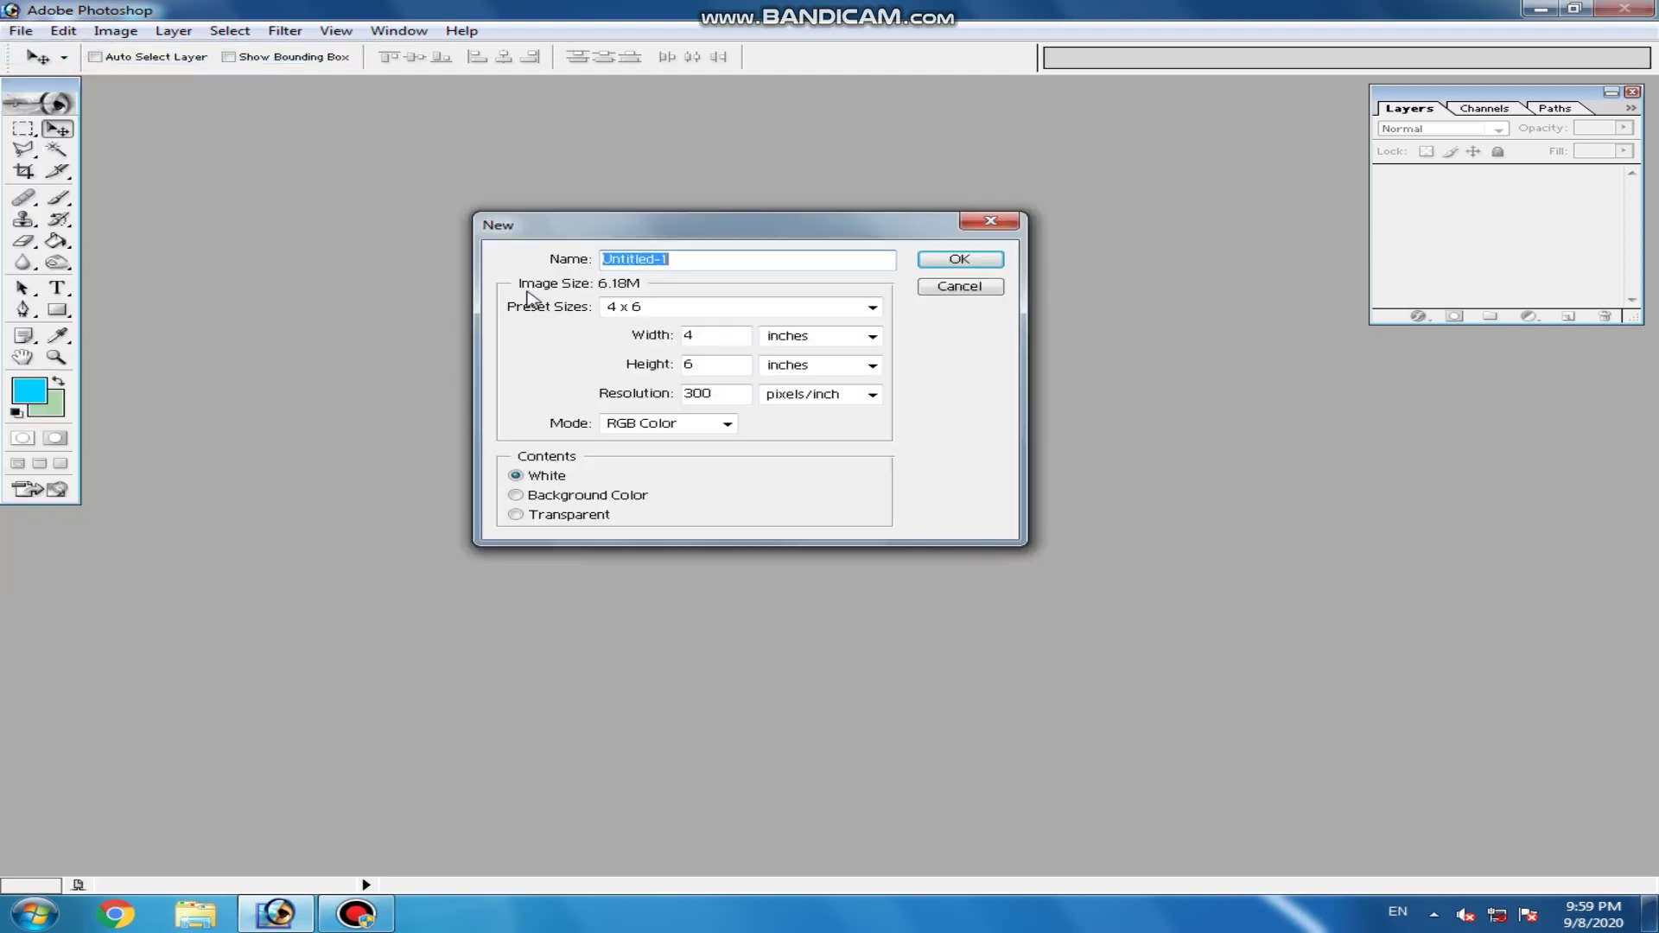
left_click_drag(714, 233, 757, 199)
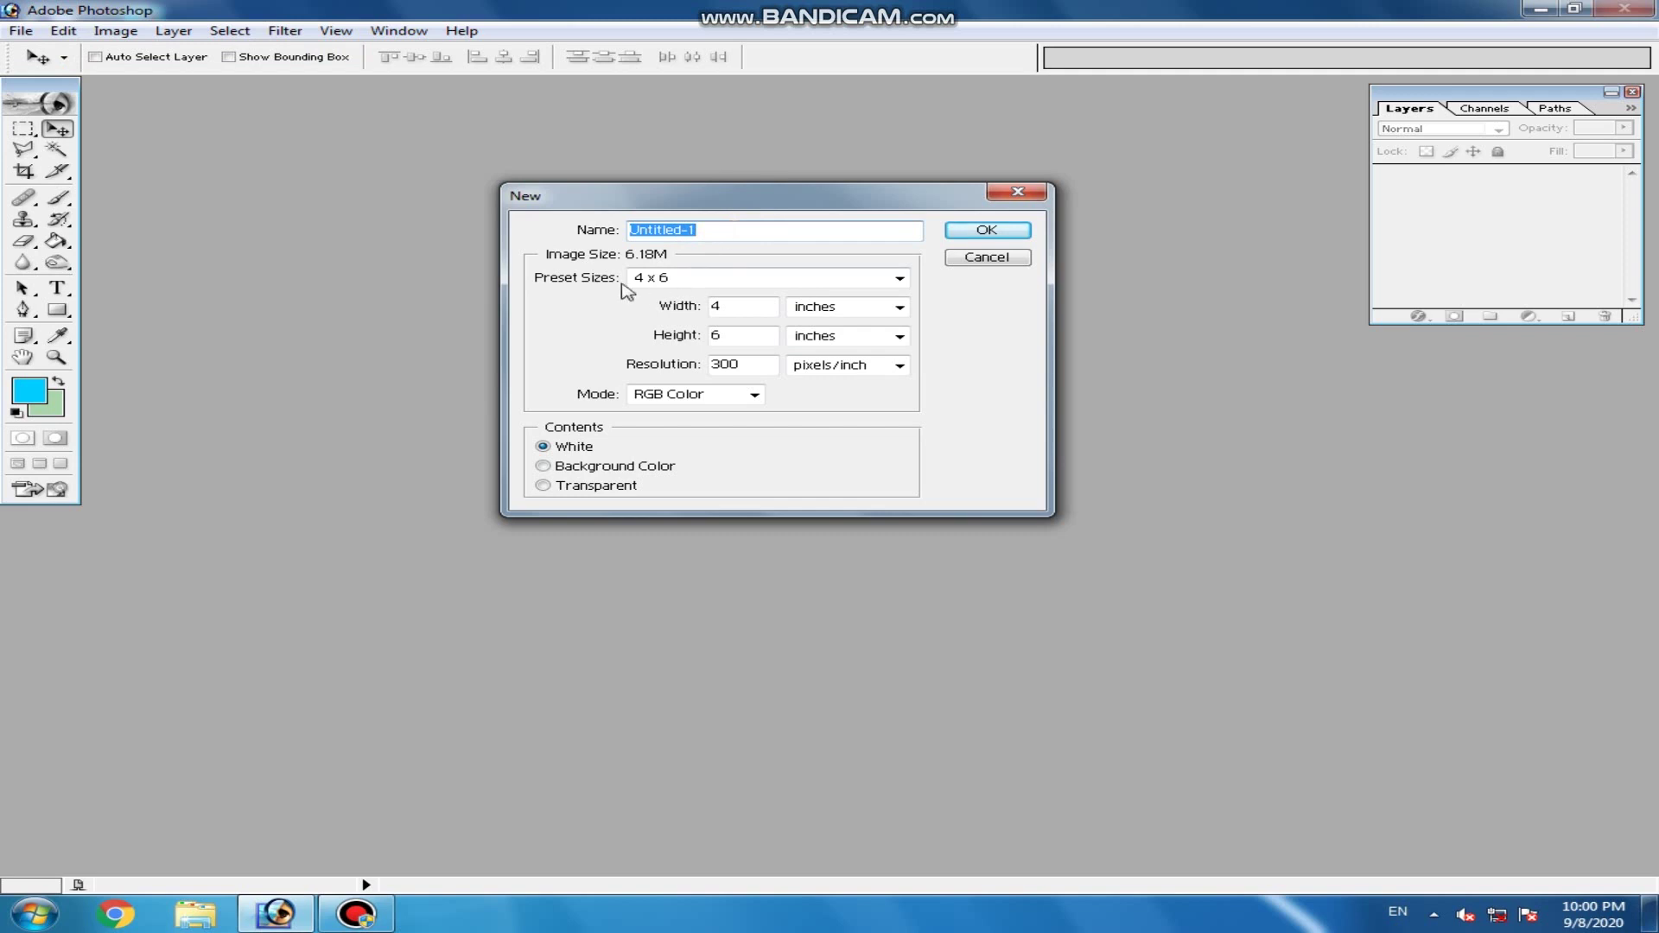
left_click(789, 282)
left_click(808, 285)
left_click(737, 311)
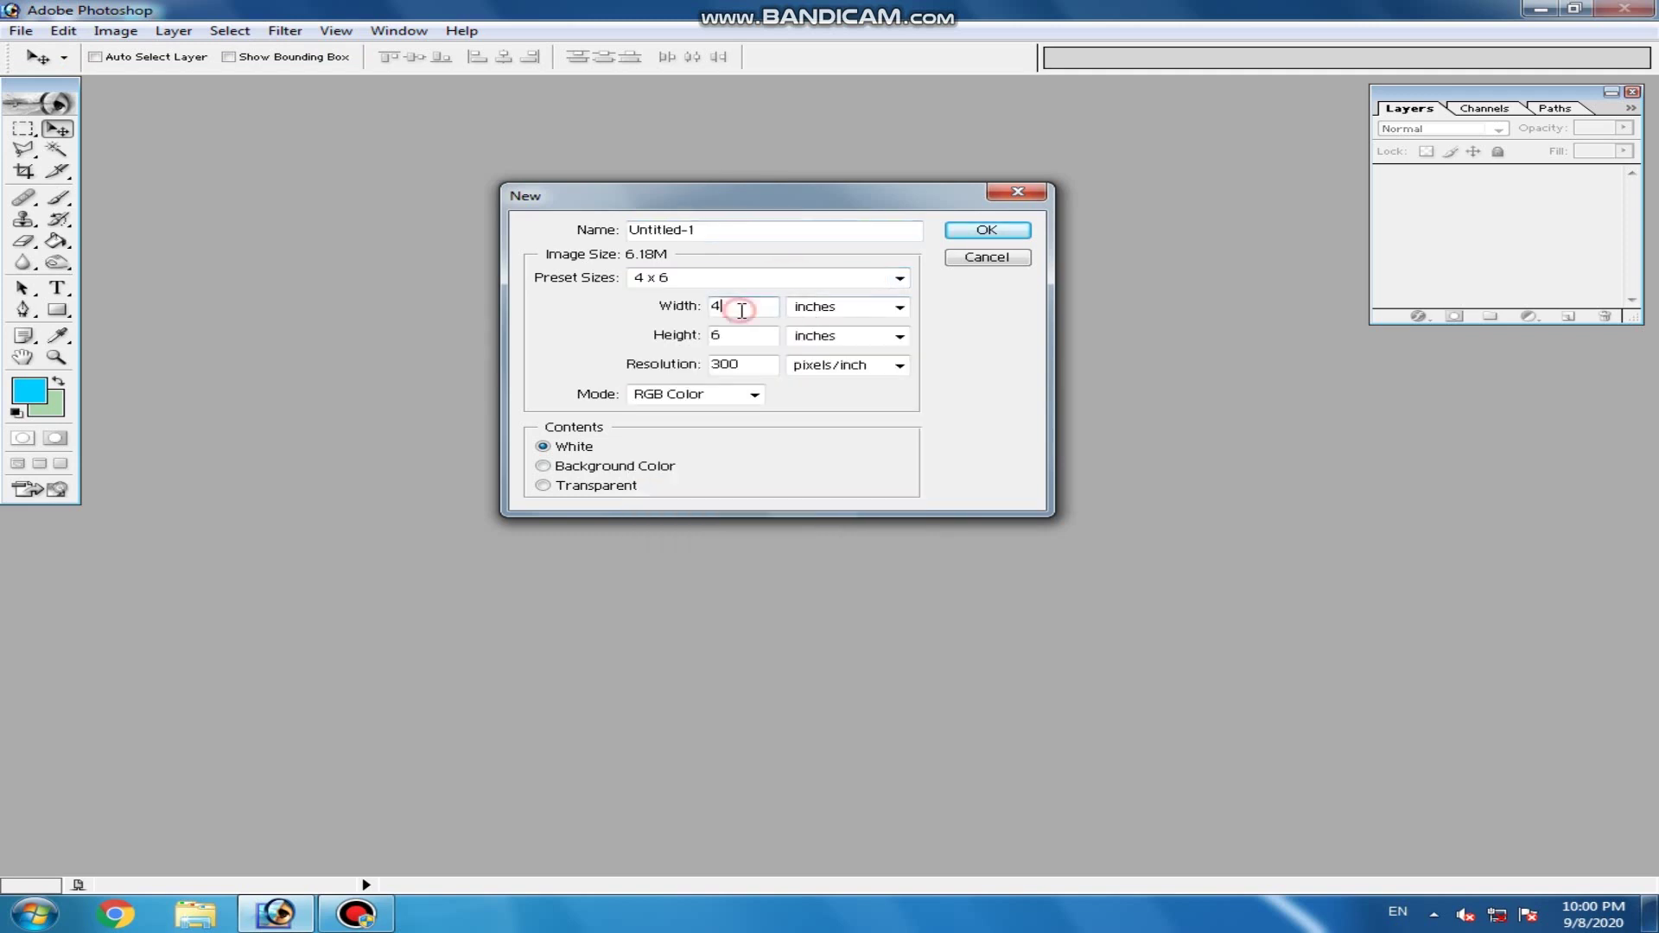
left_click(737, 335)
left_click(762, 366)
left_click(927, 401)
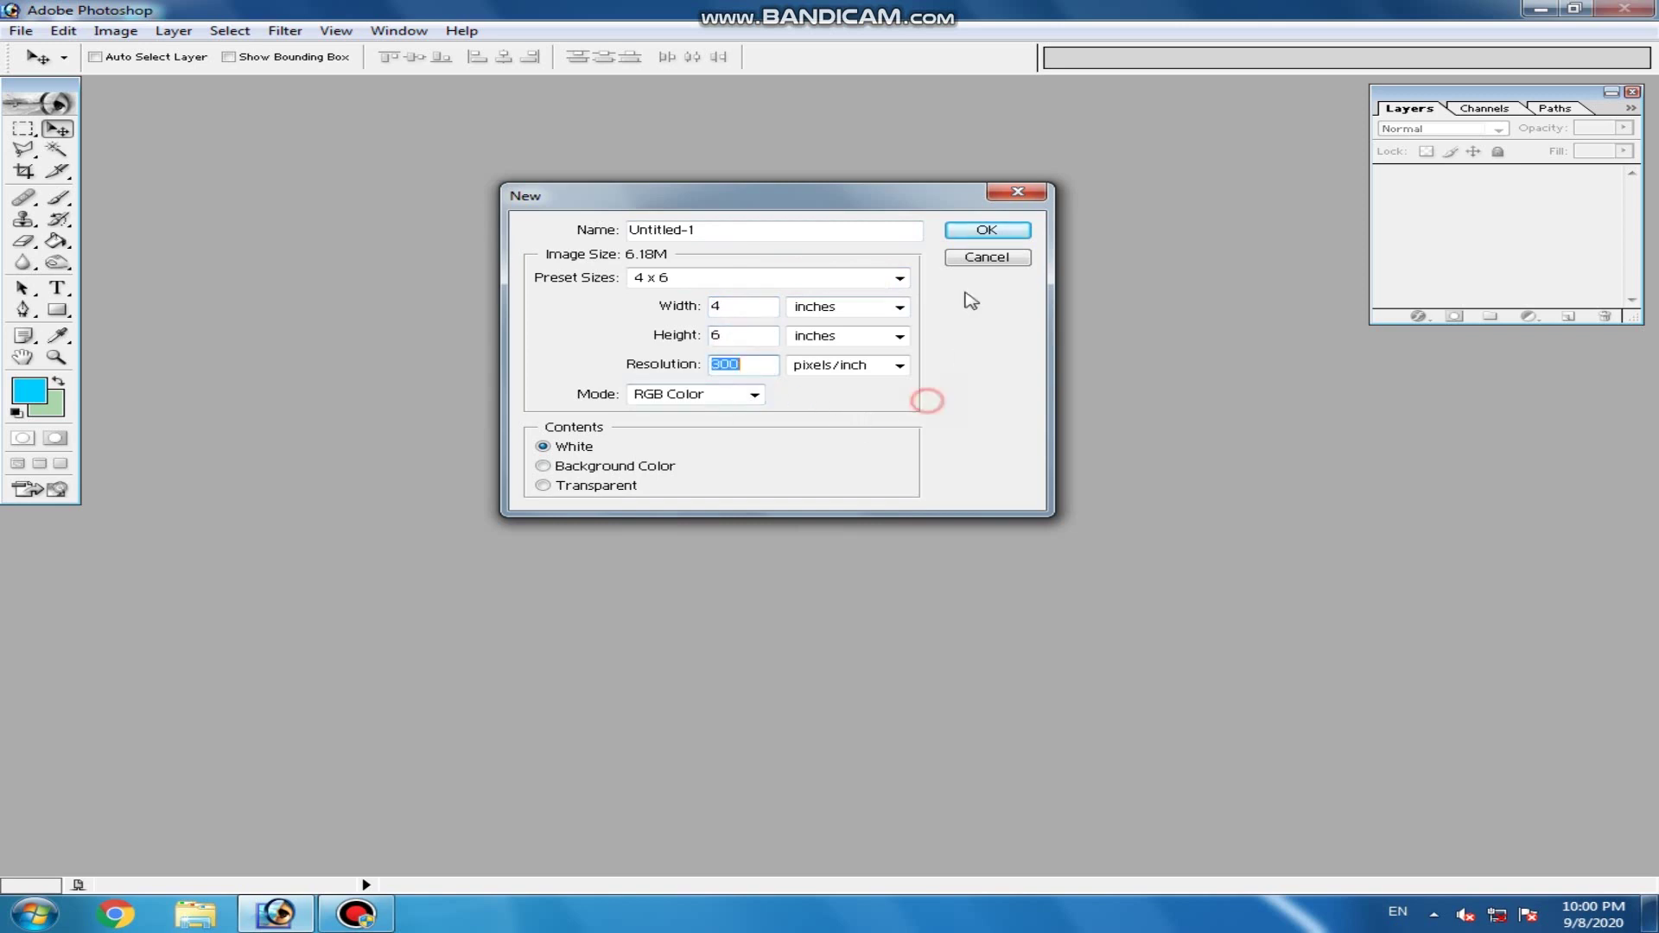
left_click(986, 230)
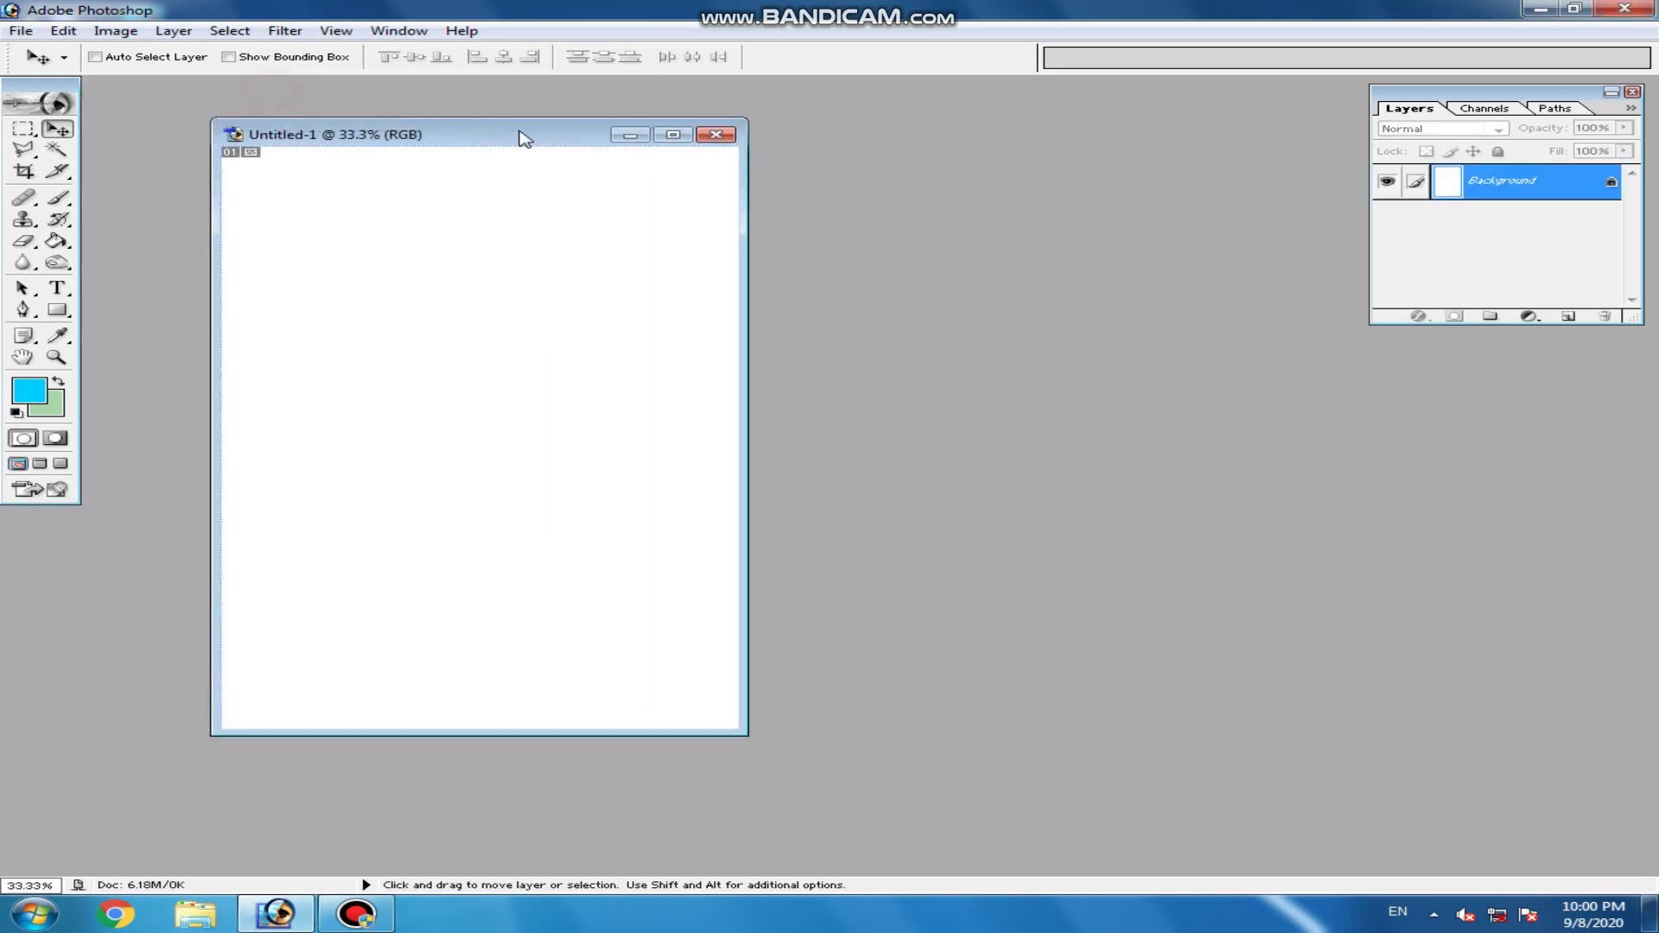
left_click(716, 136)
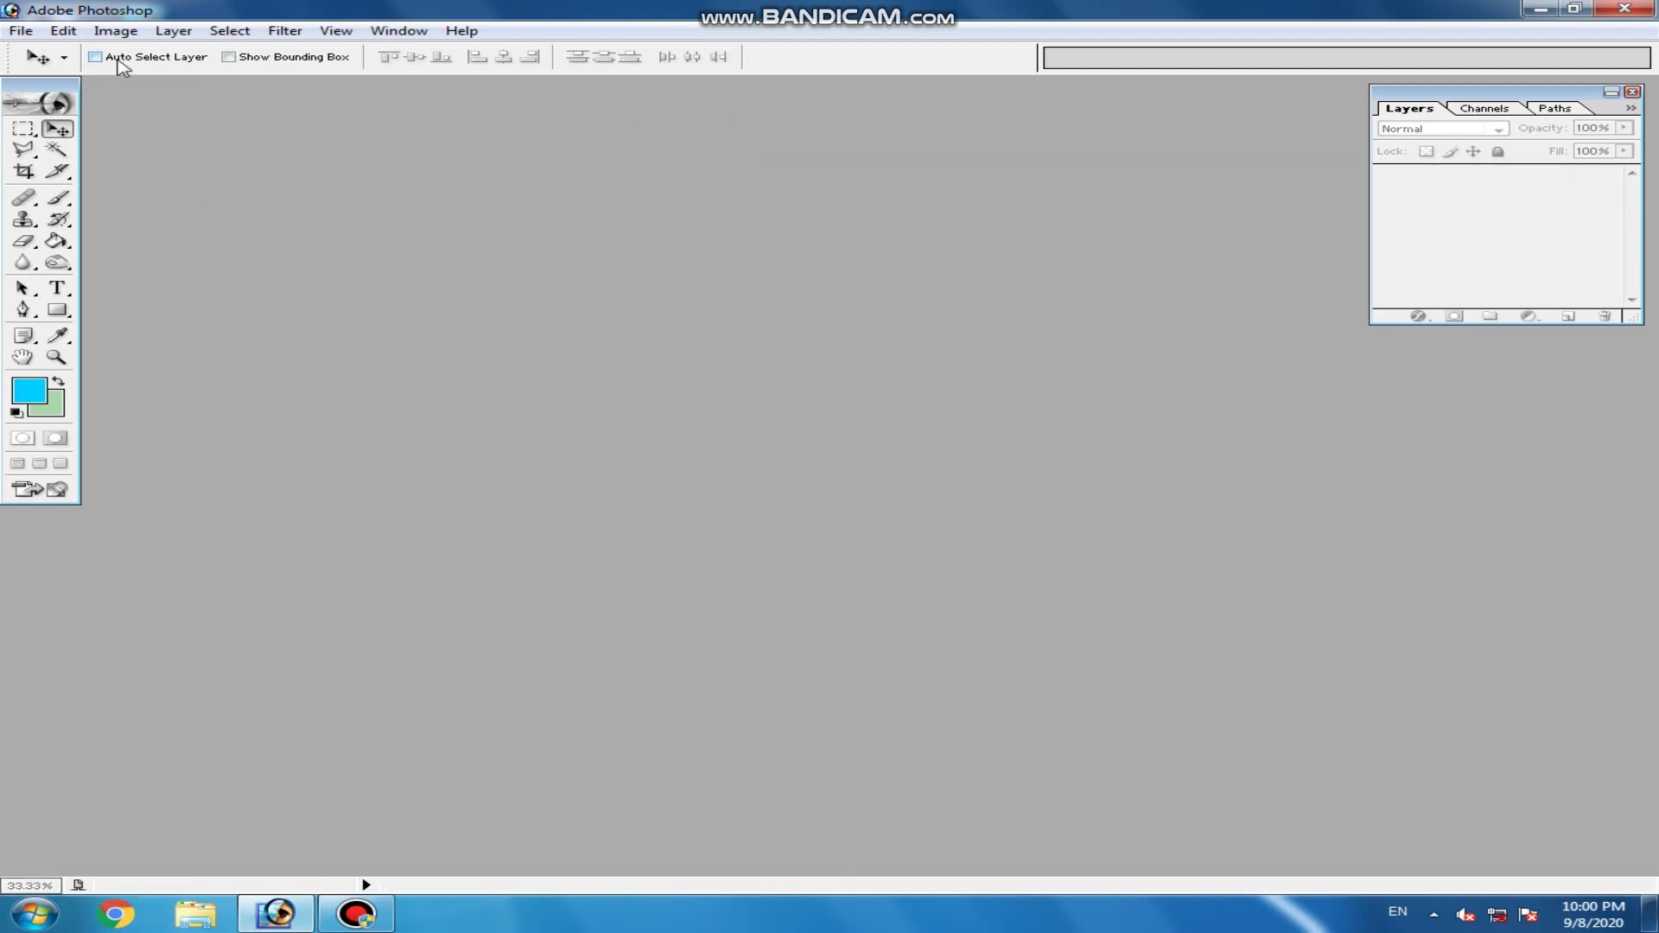
- Open BBBBB.psd from the Desktop and move its window clear of the toolbox
left_click(21, 31)
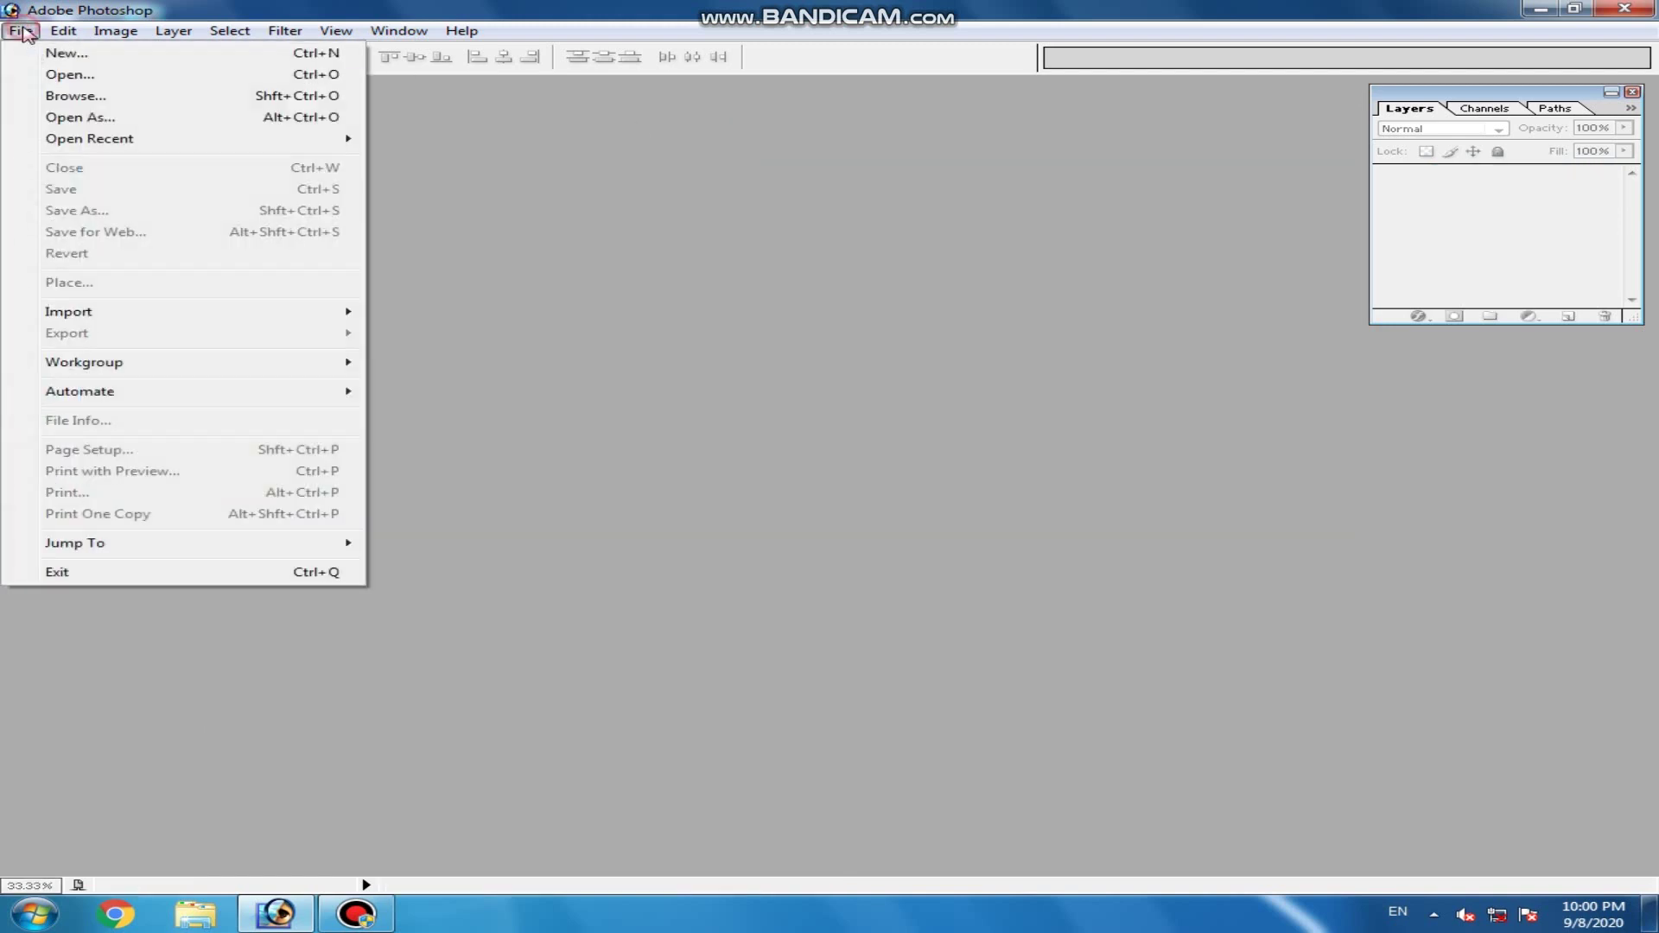
left_click(69, 76)
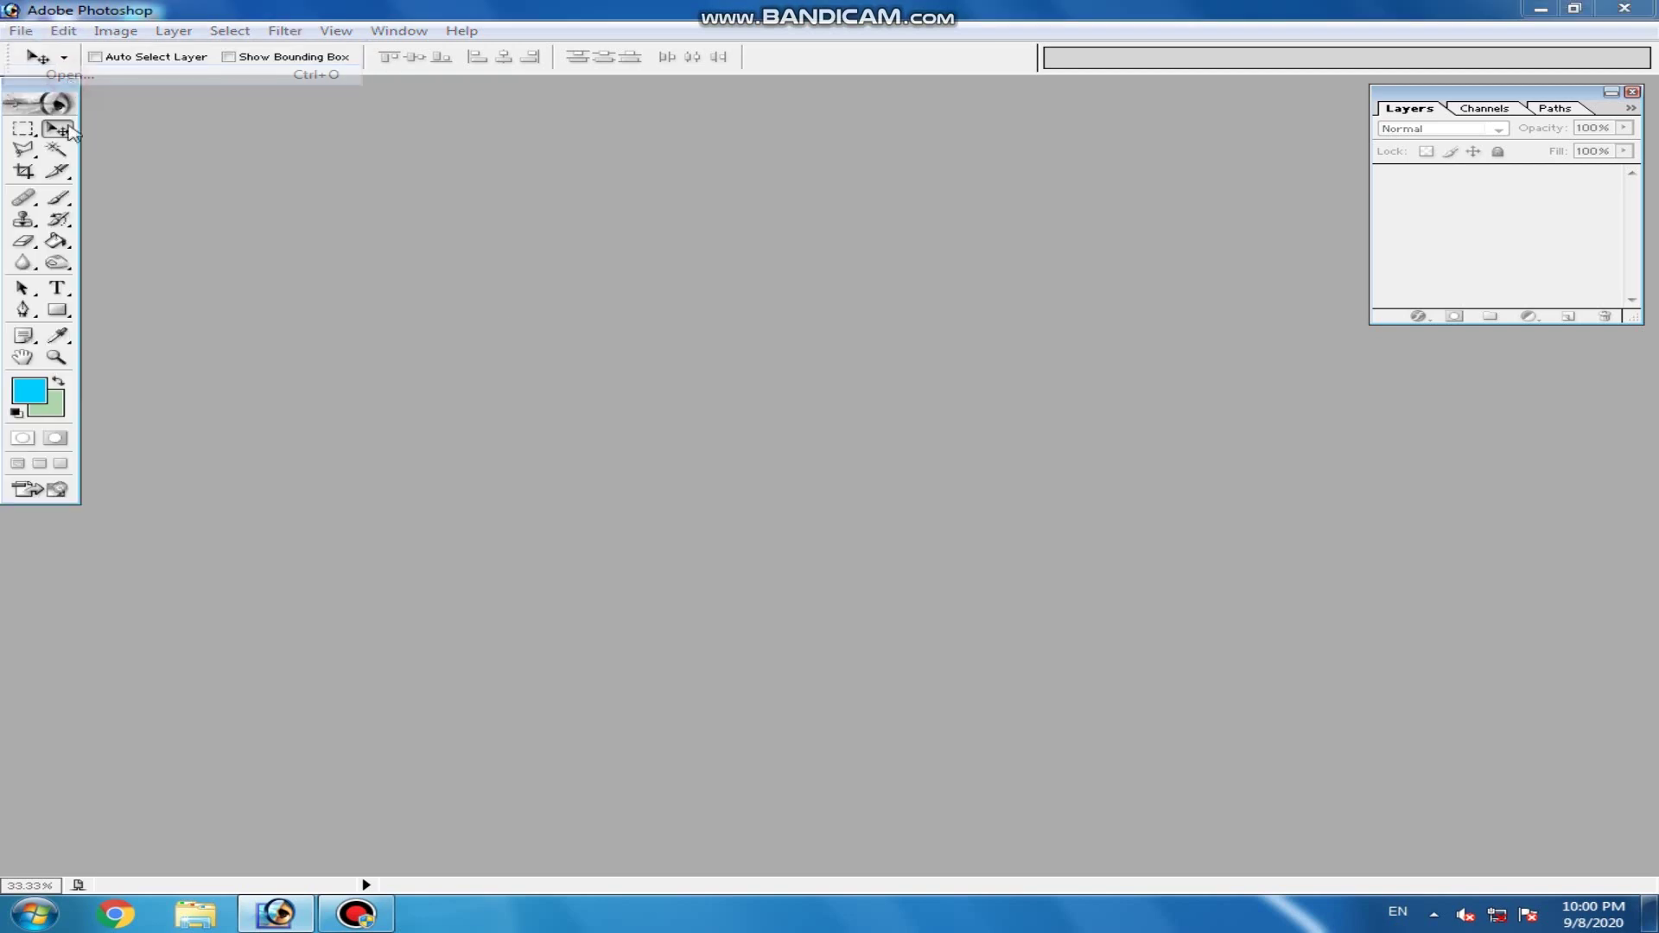
left_click_drag(815, 286, 767, 240)
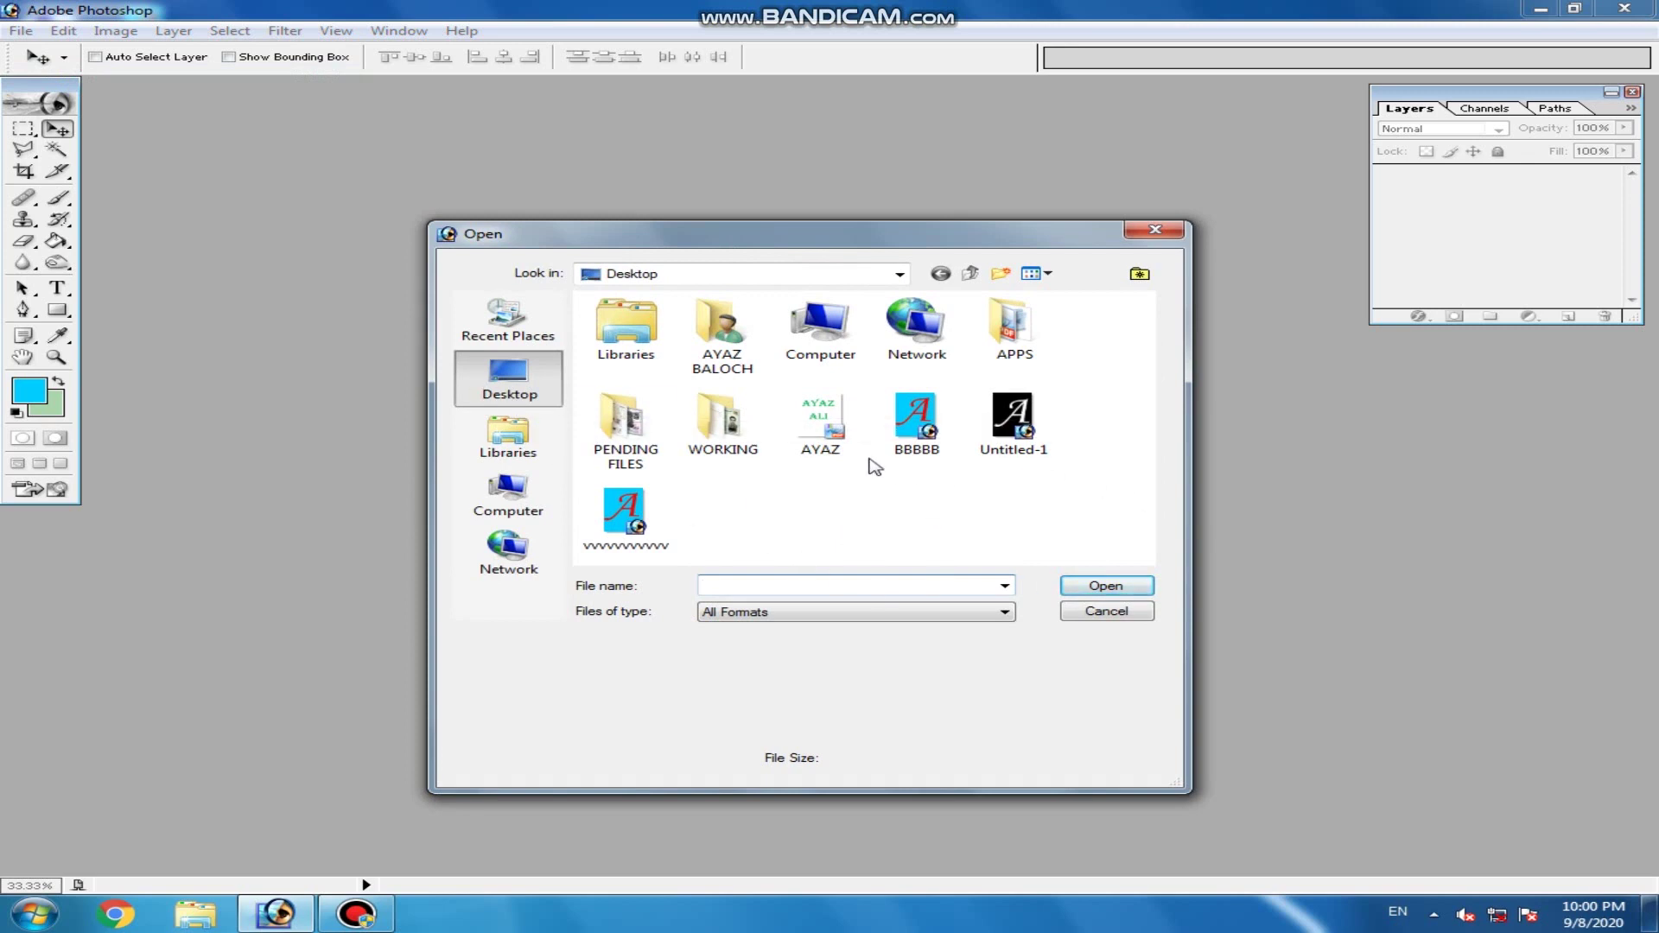
left_click(917, 445)
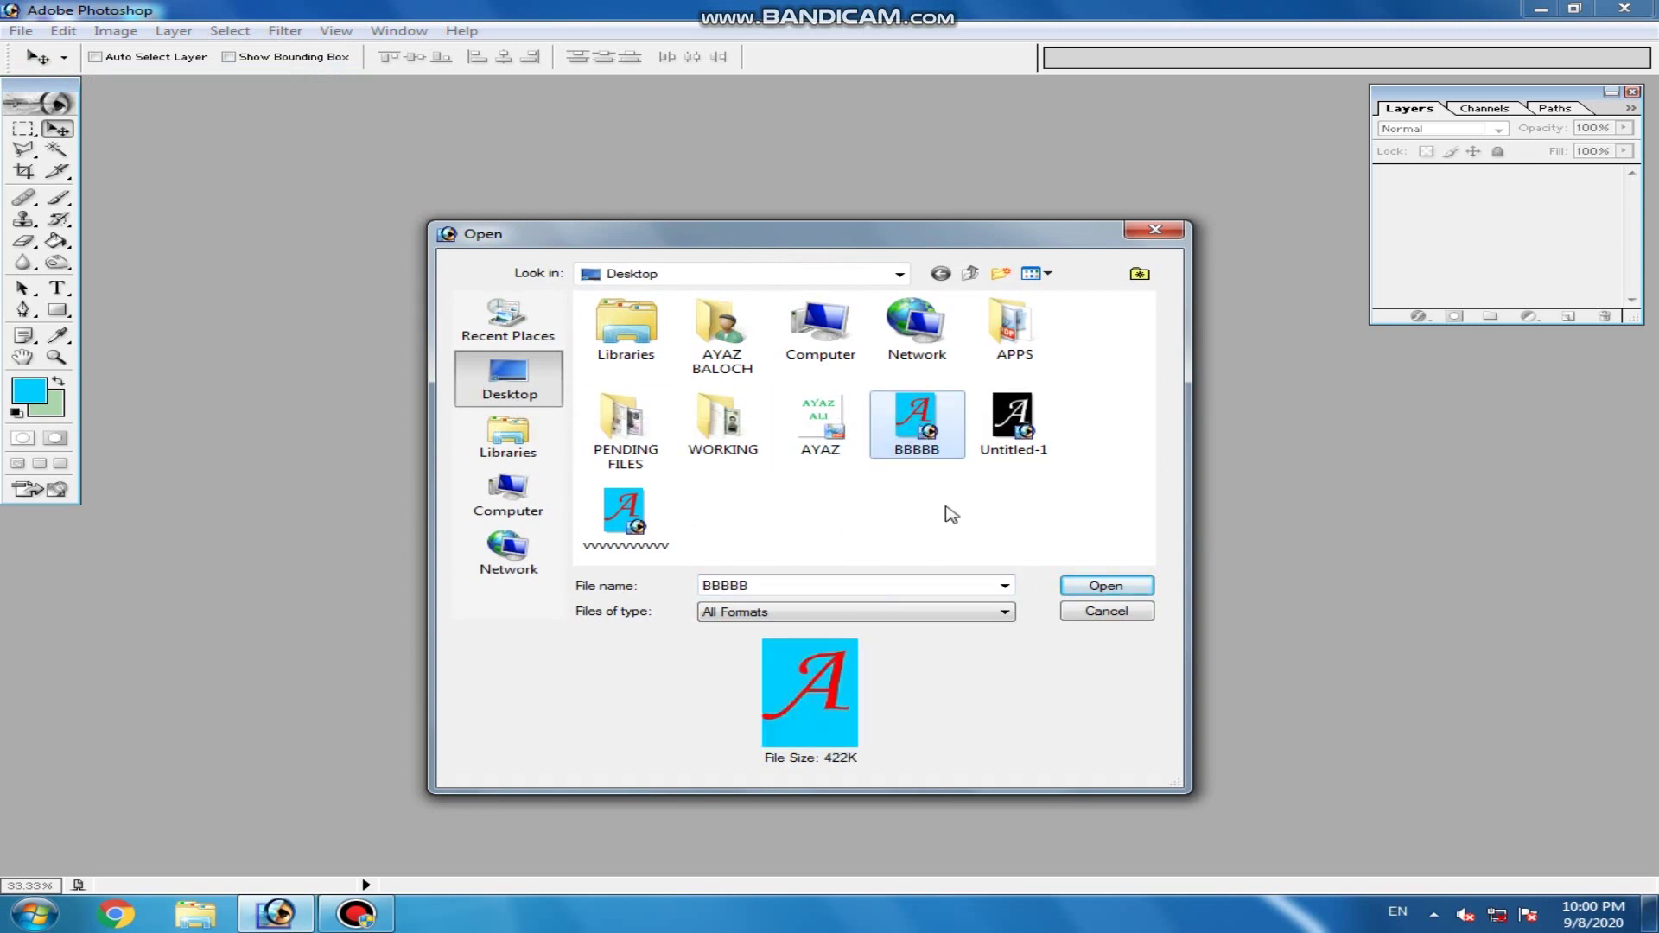
left_click(1133, 592)
left_click_drag(265, 97, 661, 148)
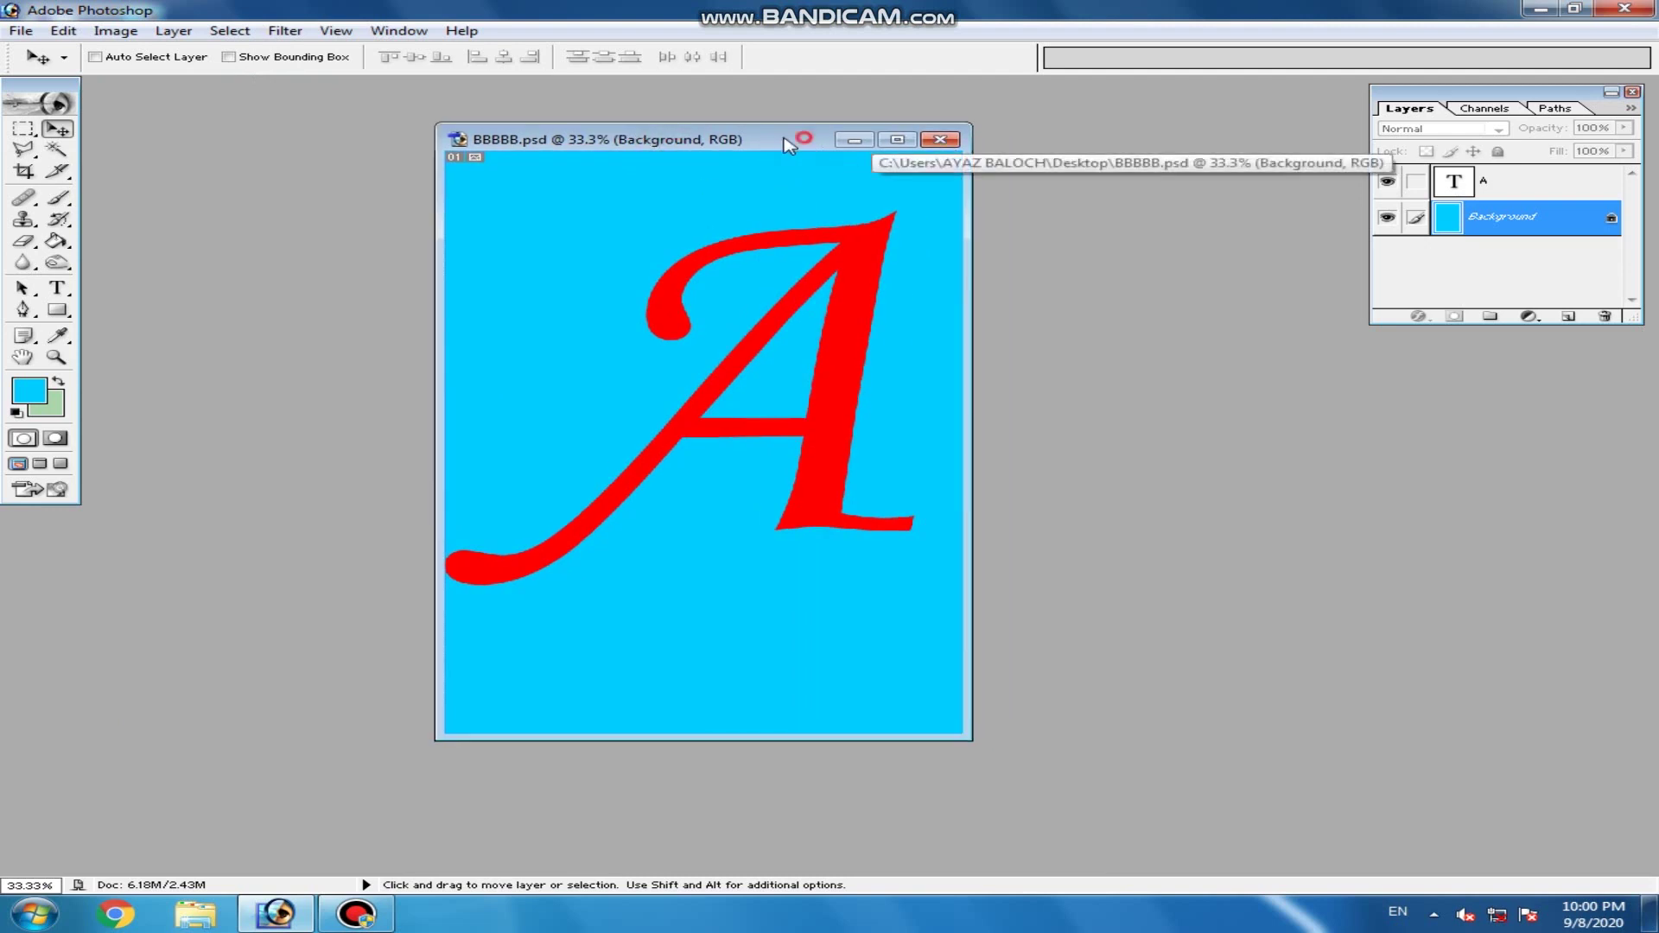
left_click_drag(817, 140, 768, 138)
- Look at the My Pictures folder in the File Browser and close the browser
left_click(20, 31)
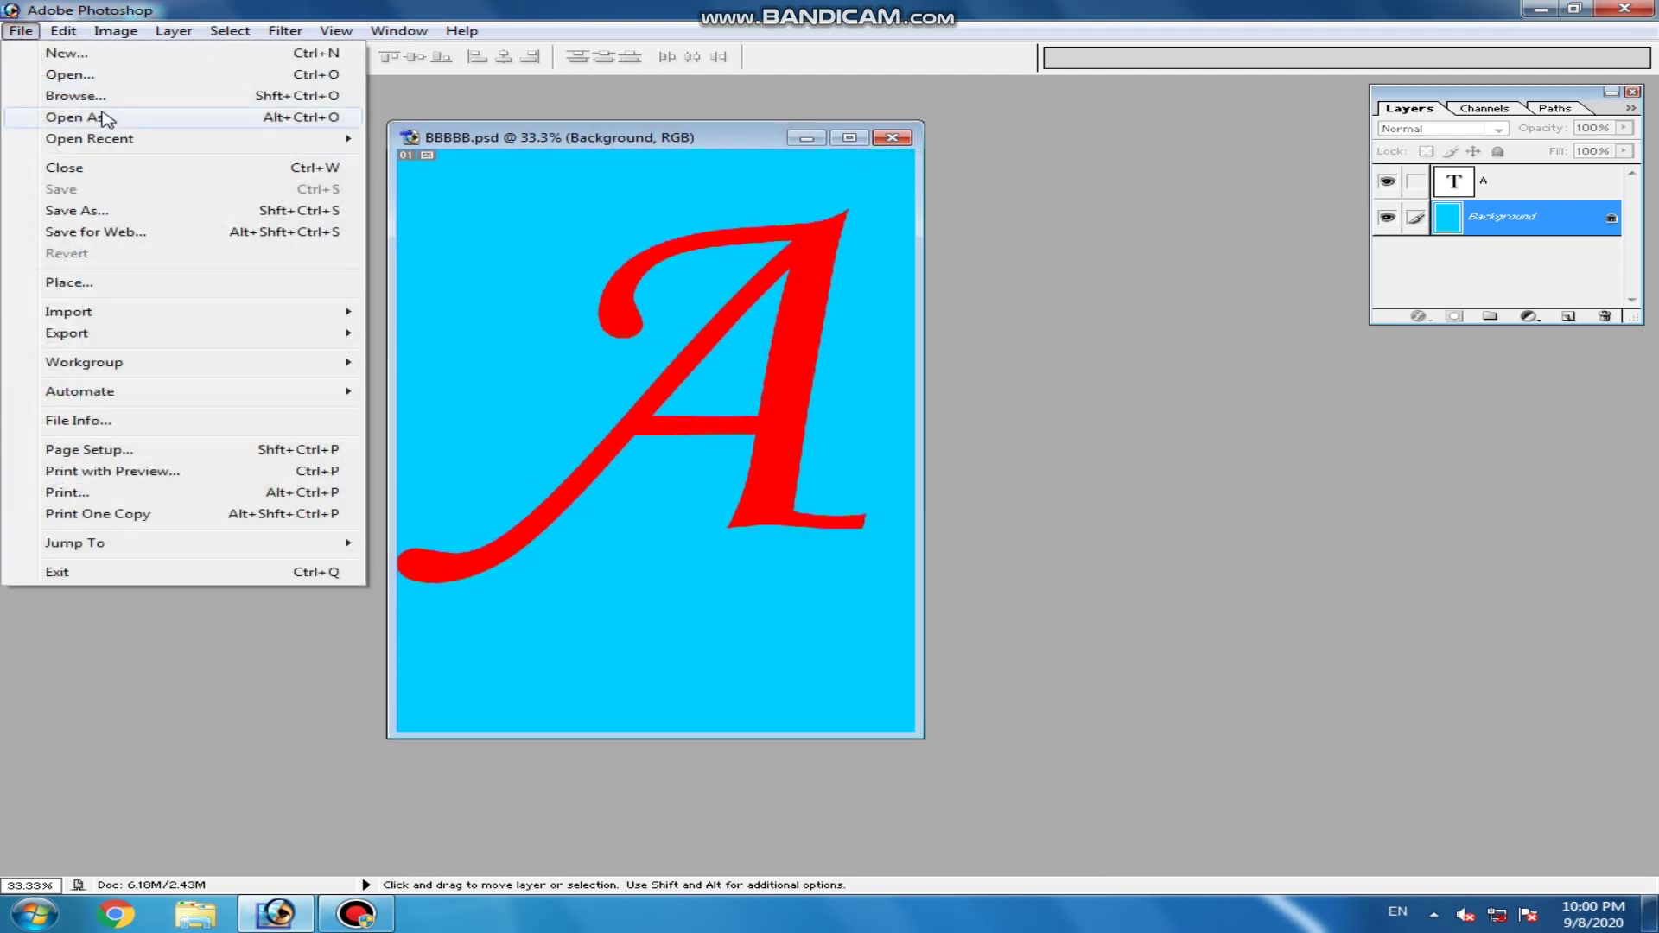
left_click(89, 97)
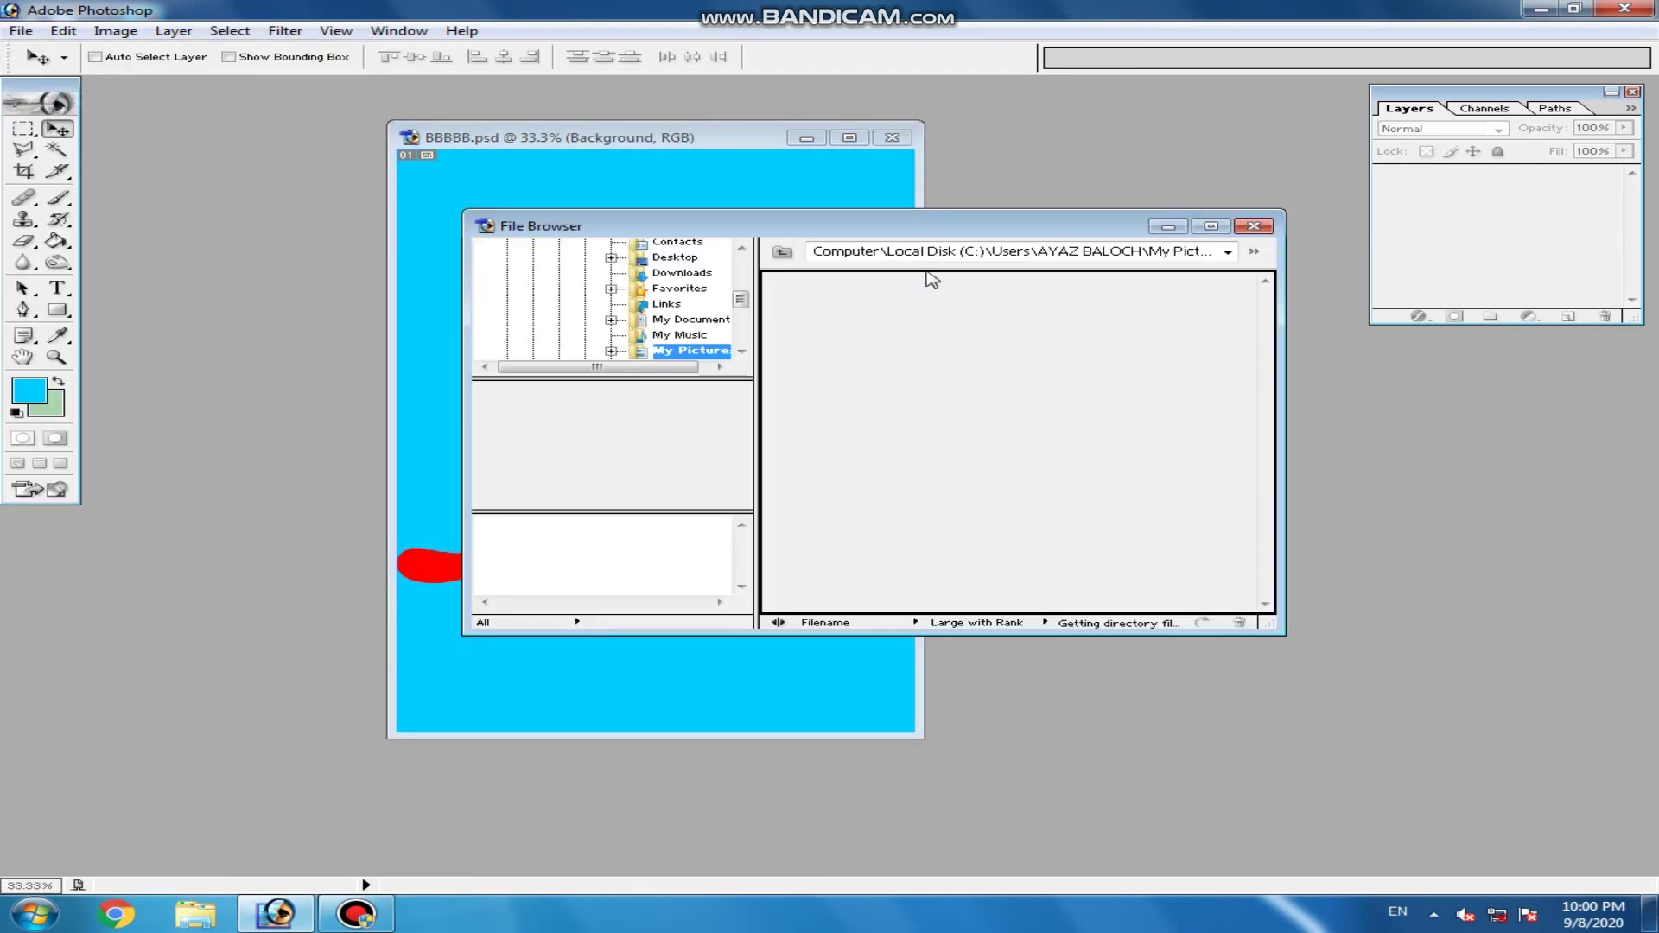
mouse_move(906, 229)
left_mouse_down()
mouse_move(959, 242)
mouse_move(925, 236)
left_mouse_up()
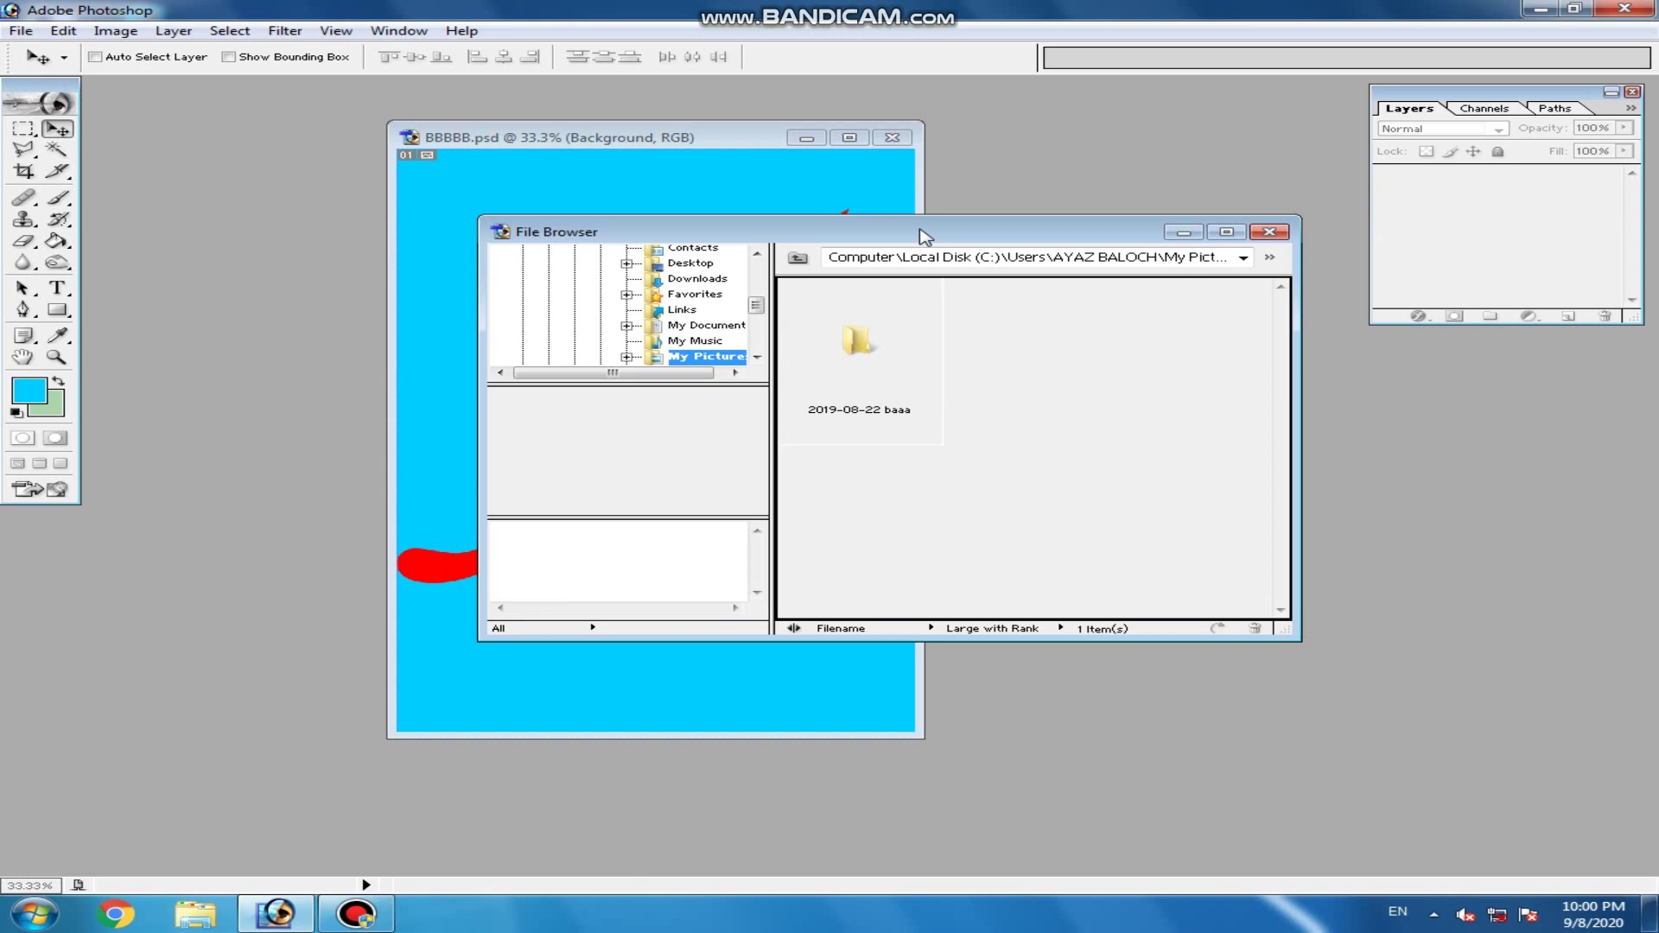
left_click_drag(921, 233, 919, 230)
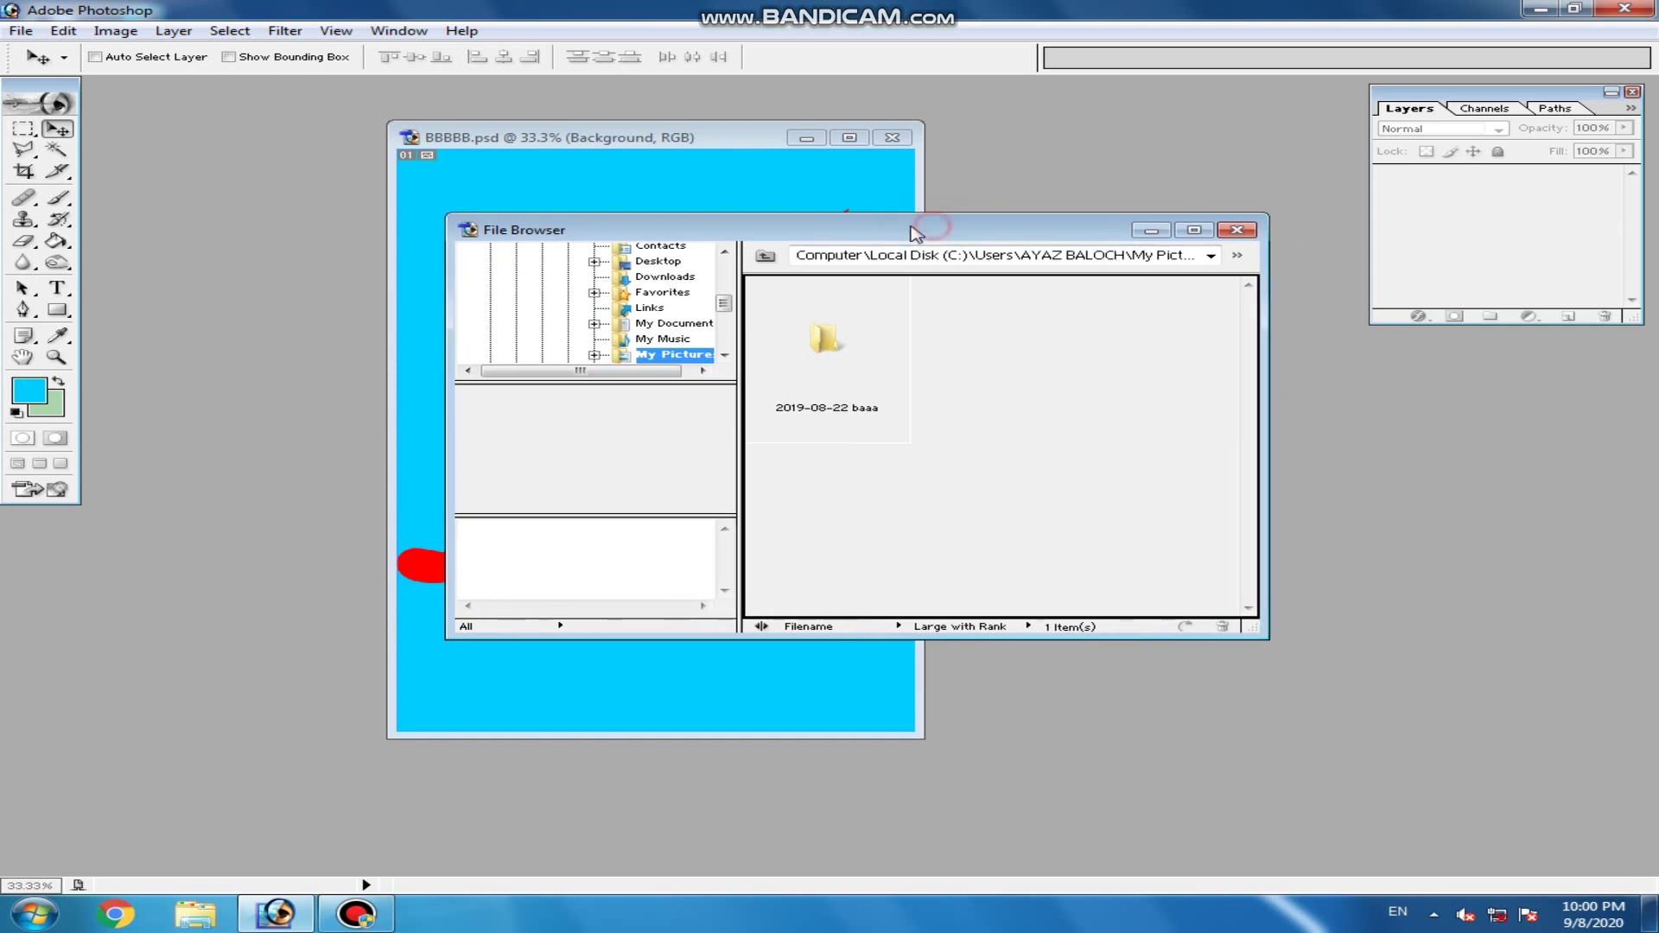
left_click(1236, 230)
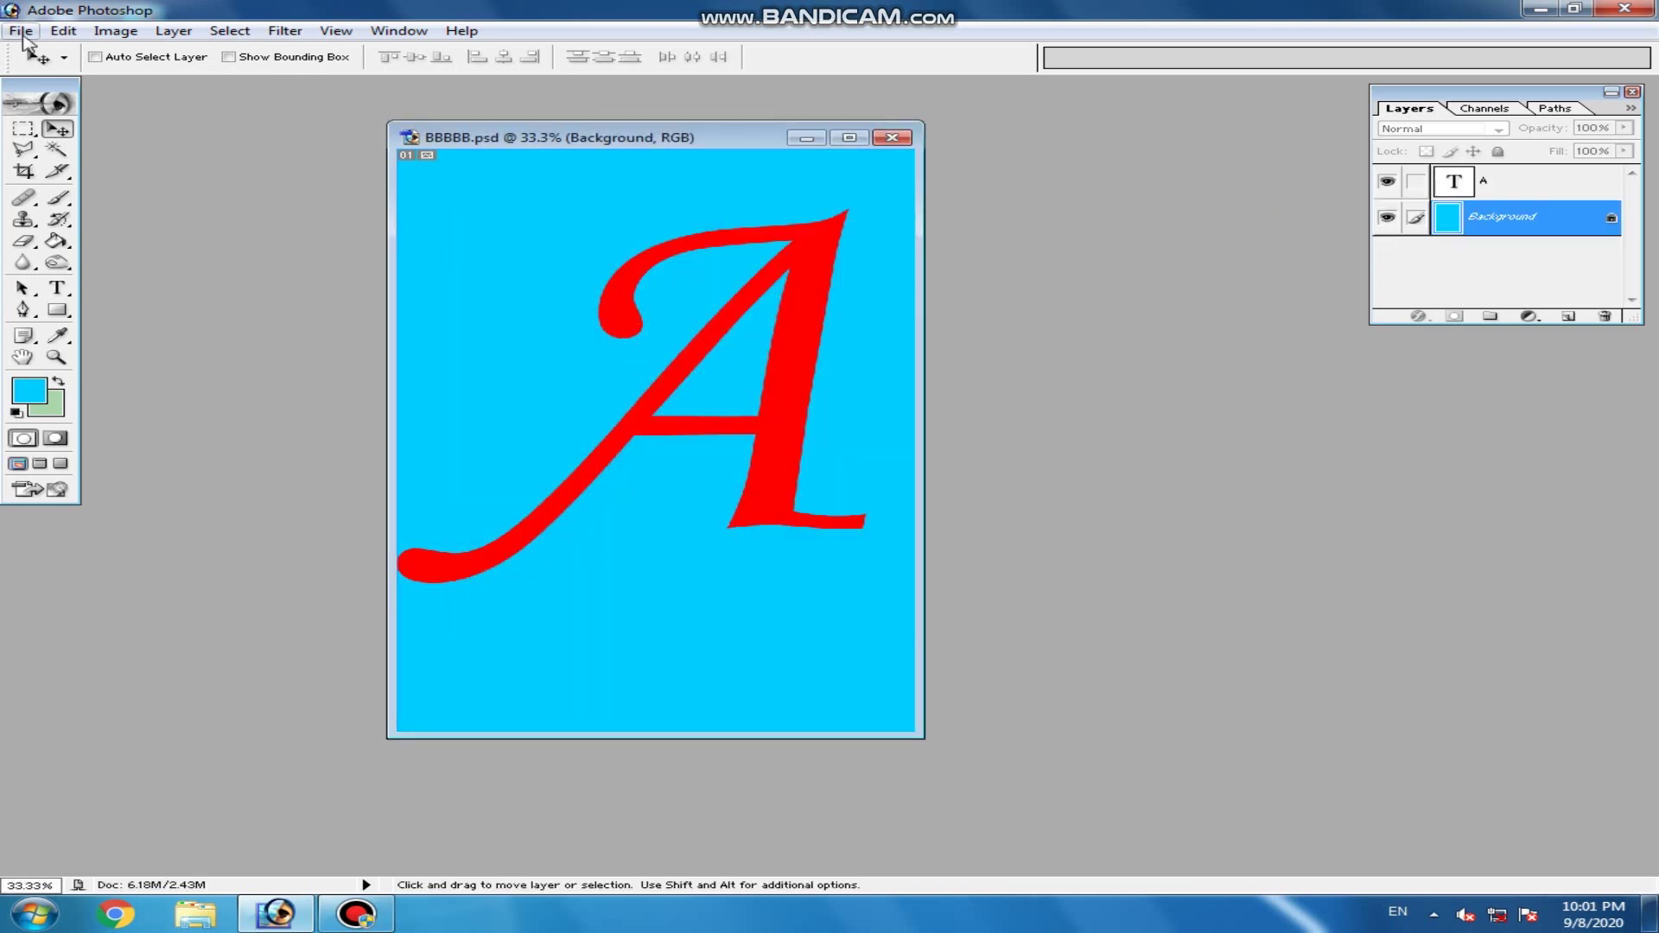
- Review the file formats offered by the Open As command and cancel without opening a file
left_click(22, 33)
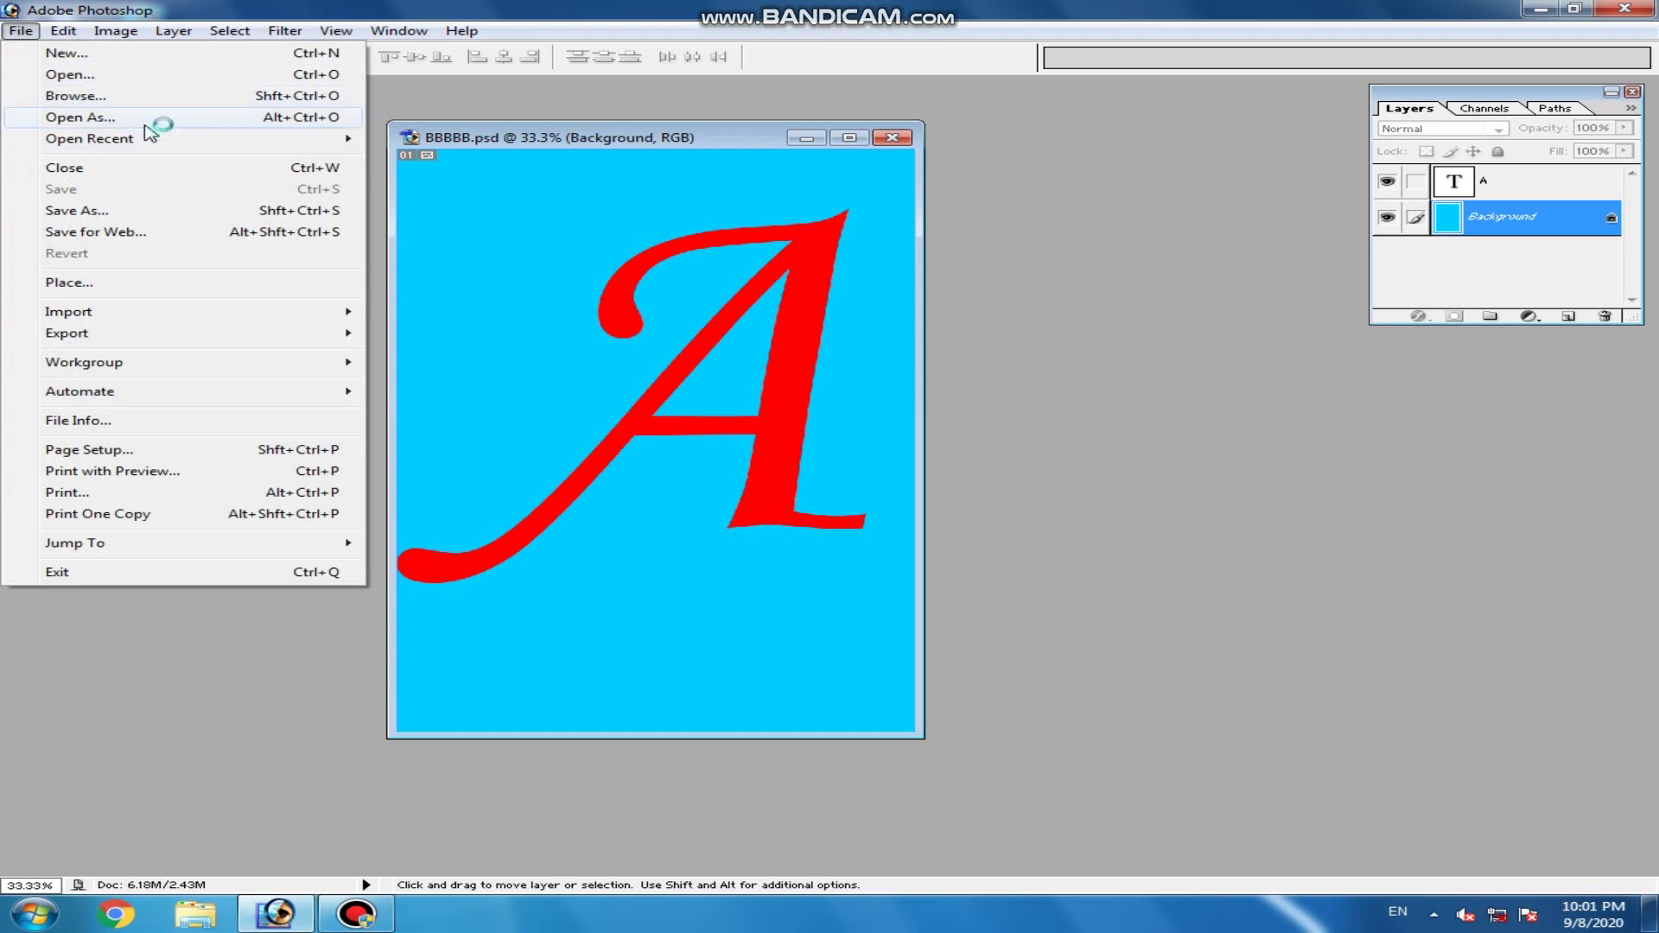
left_click(78, 118)
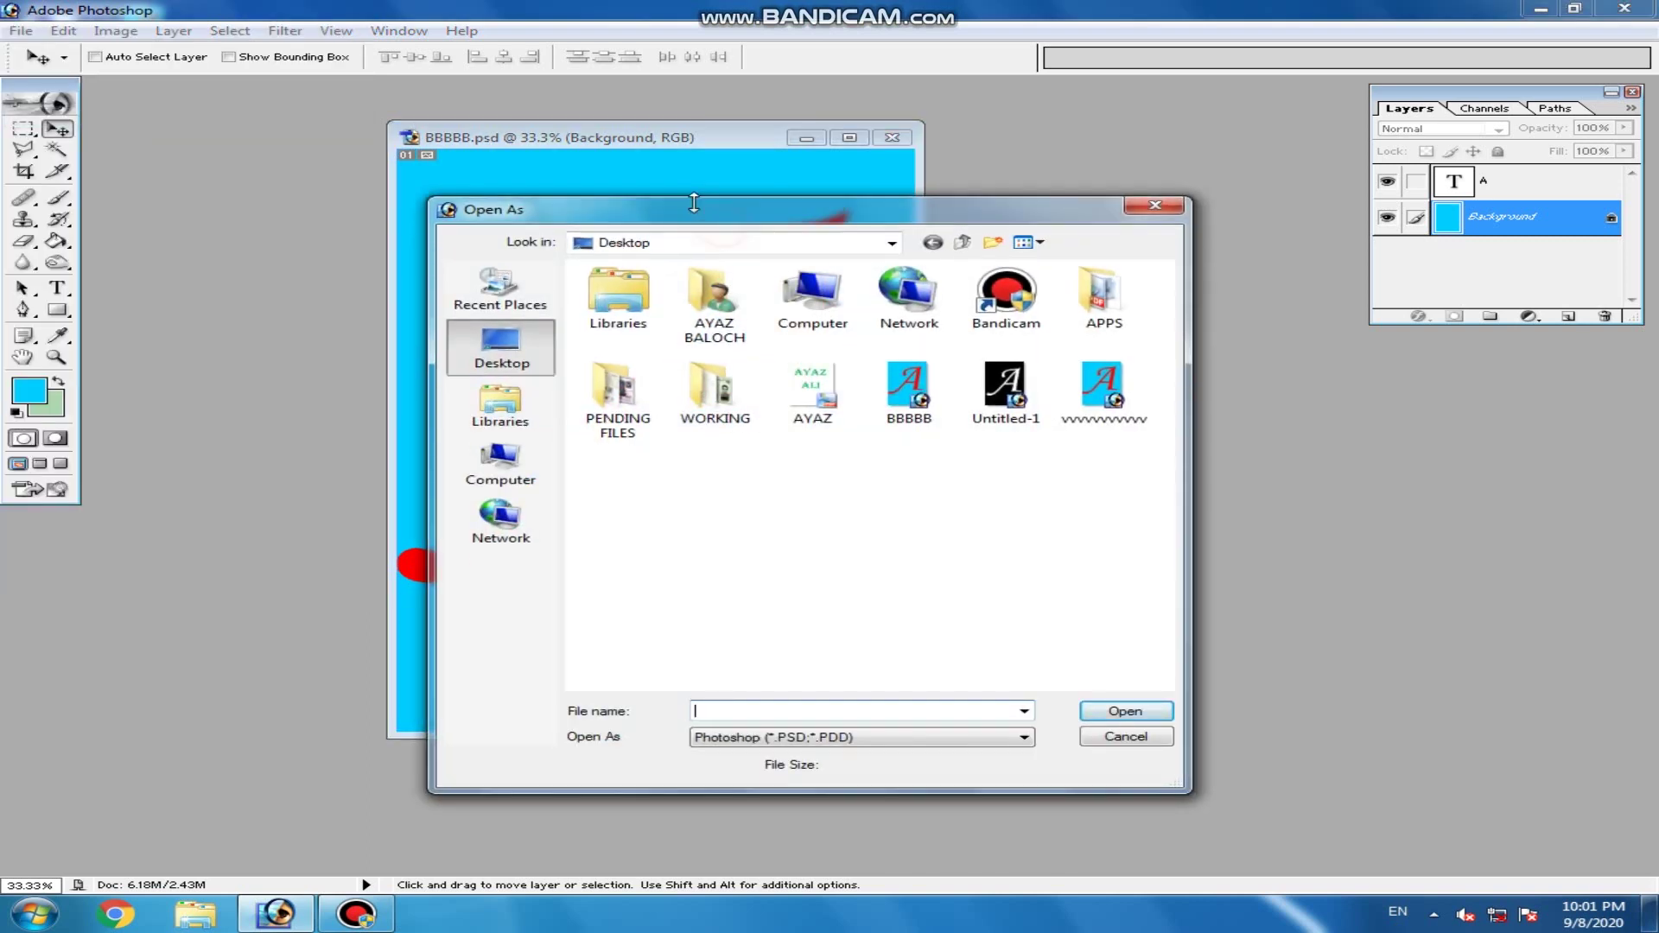
left_click(626, 741)
left_click(854, 738)
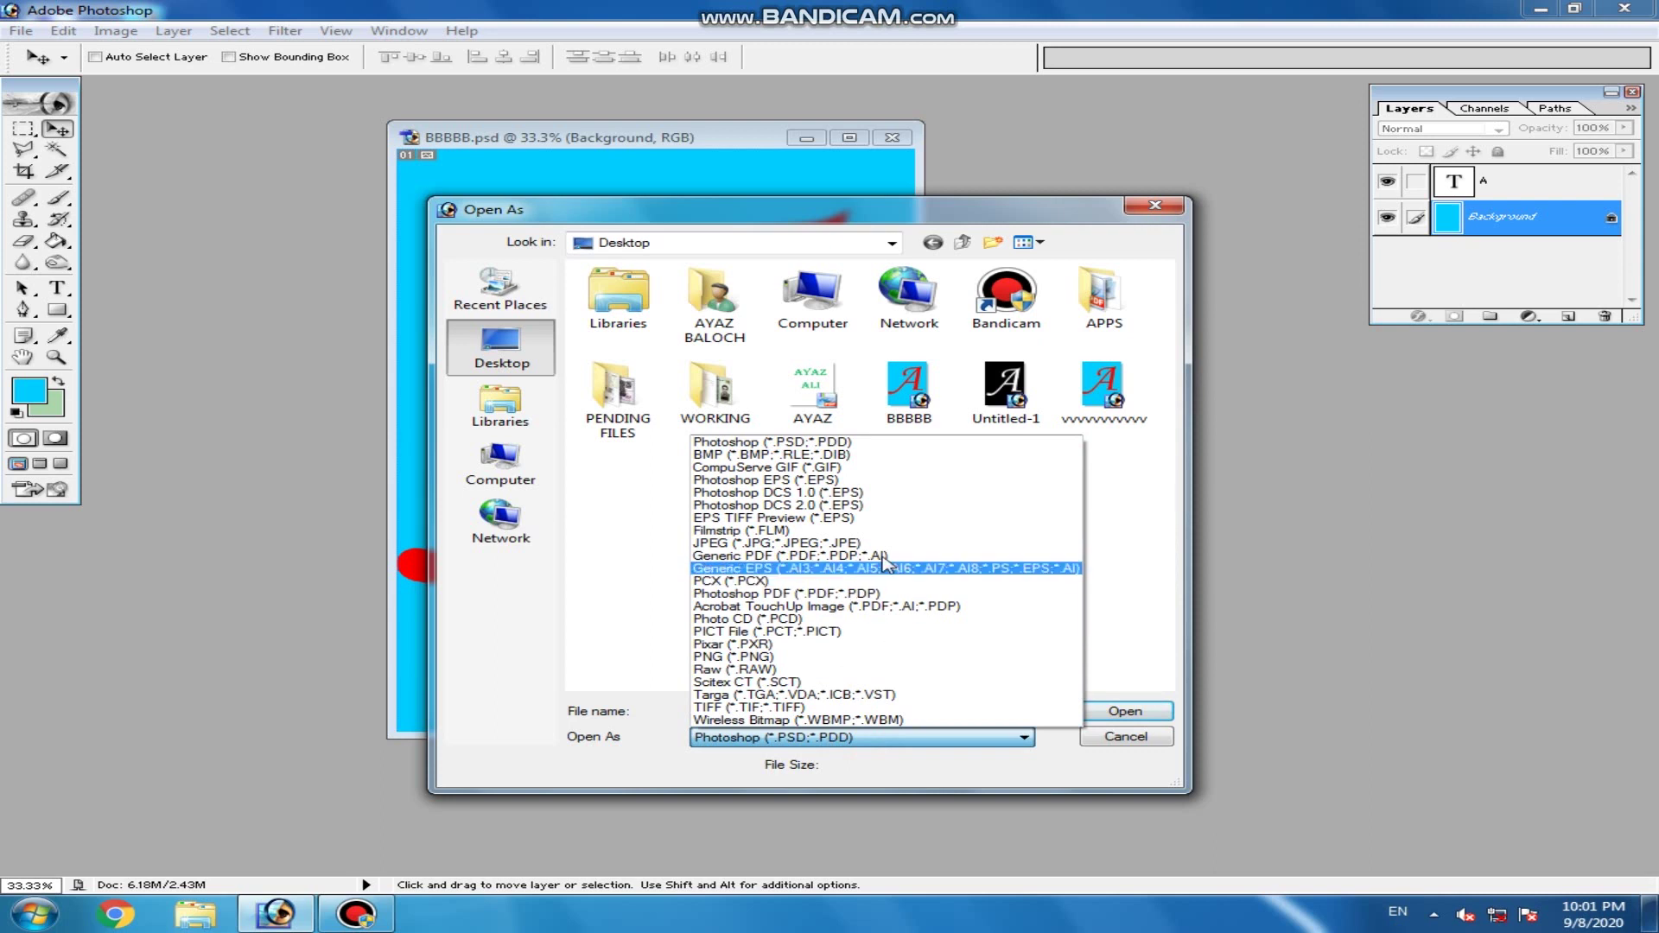
left_click(1118, 545)
left_click(1132, 739)
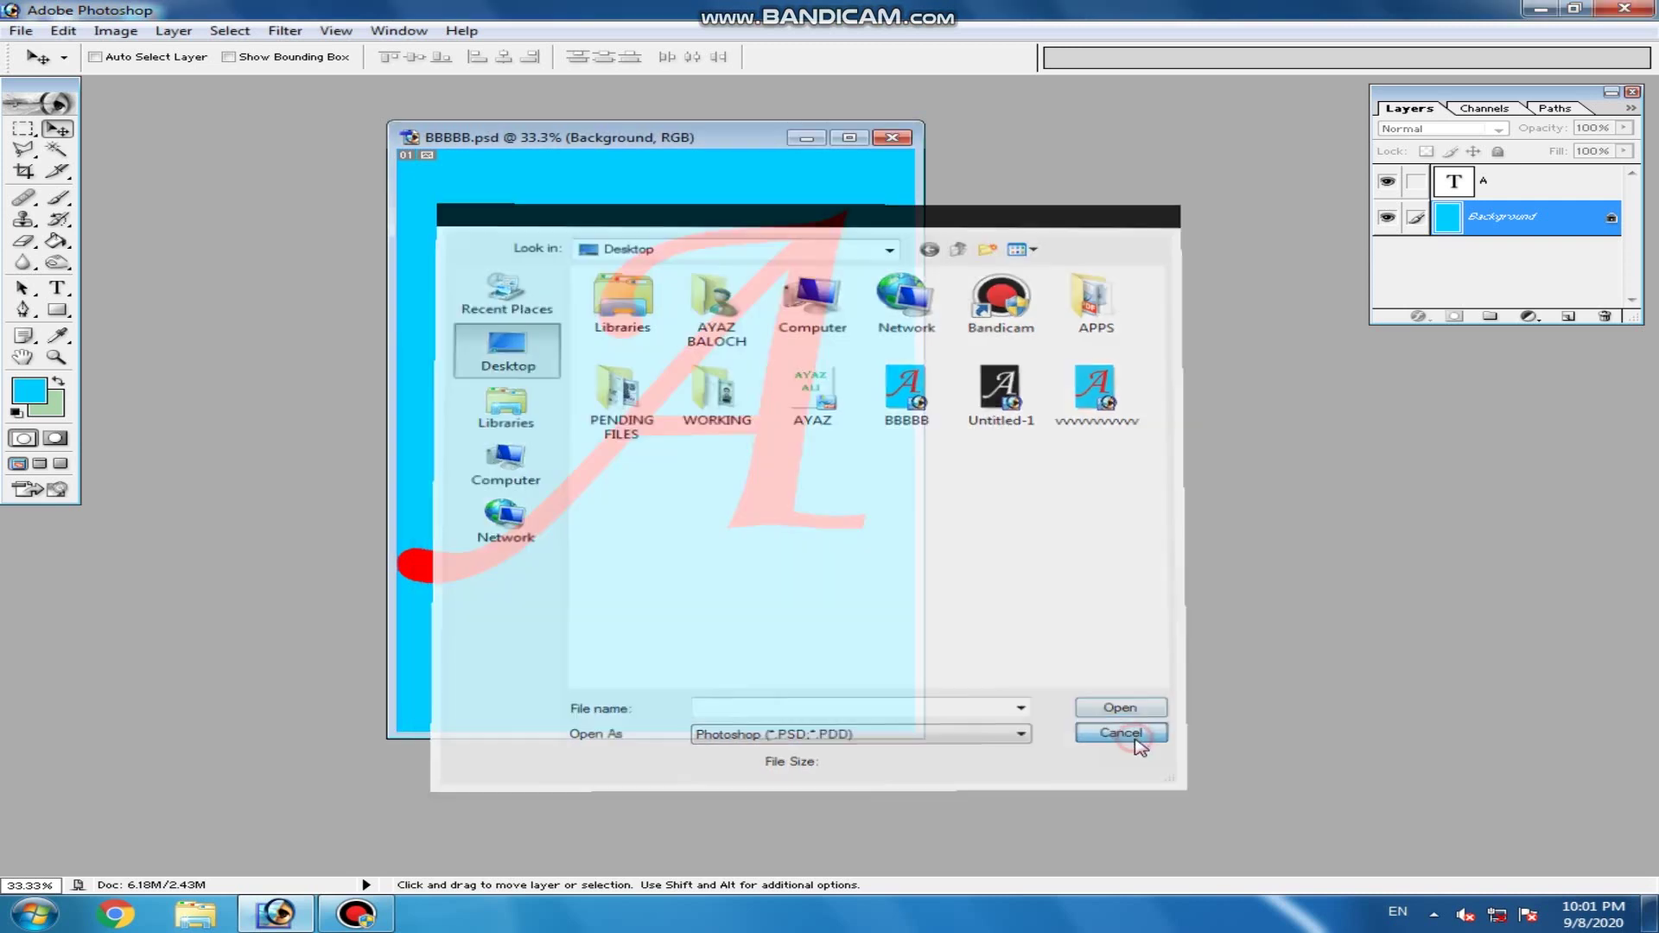
- View the list of recently opened files and shift the BBBBB.psd window slightly
left_click(21, 31)
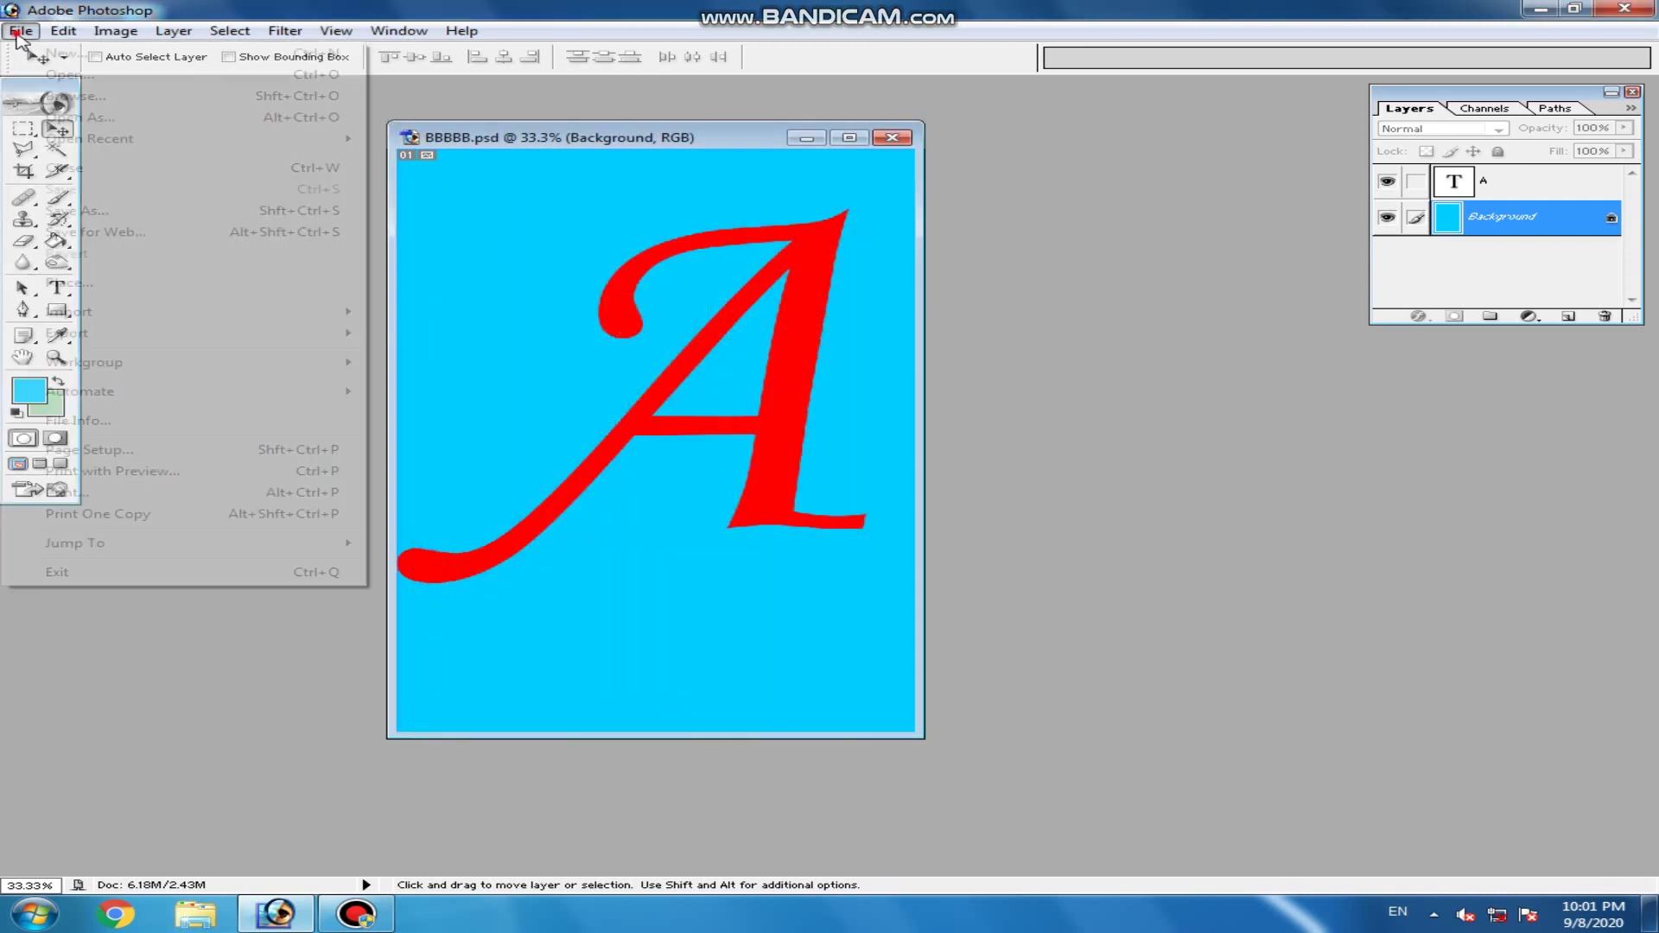
mouse_move(111, 141)
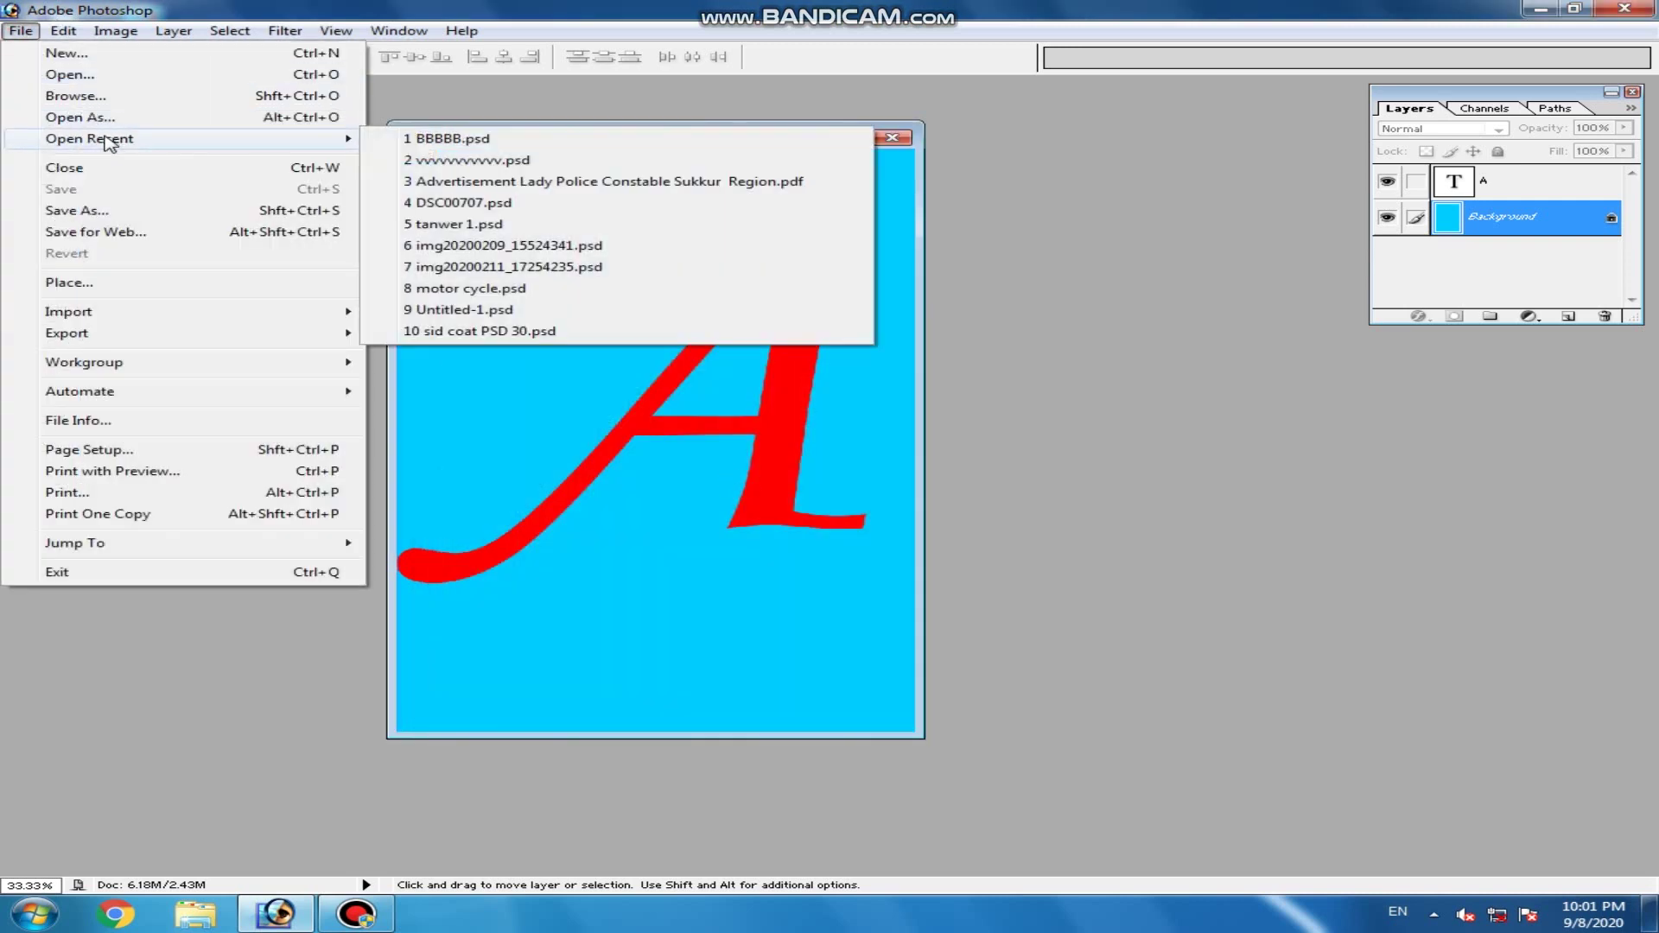
left_click(727, 387)
left_click_drag(657, 156, 607, 153)
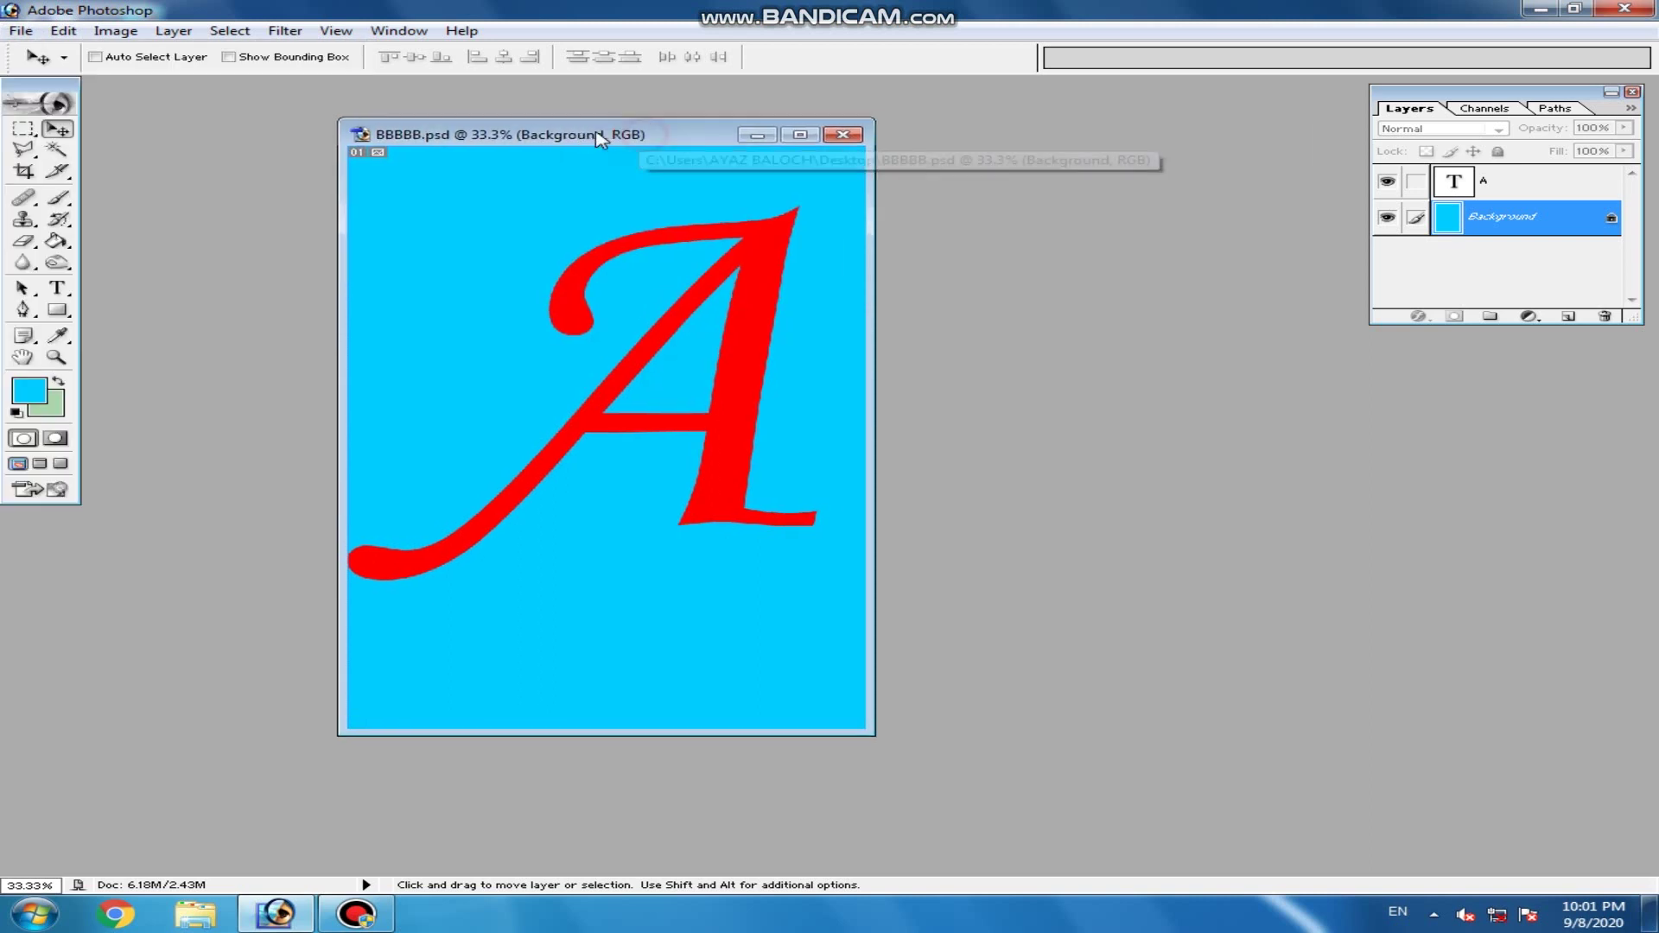
- Close BBBBB.psd, reopen it from the recent files, and move its window clear of the toolbox
left_click(852, 137)
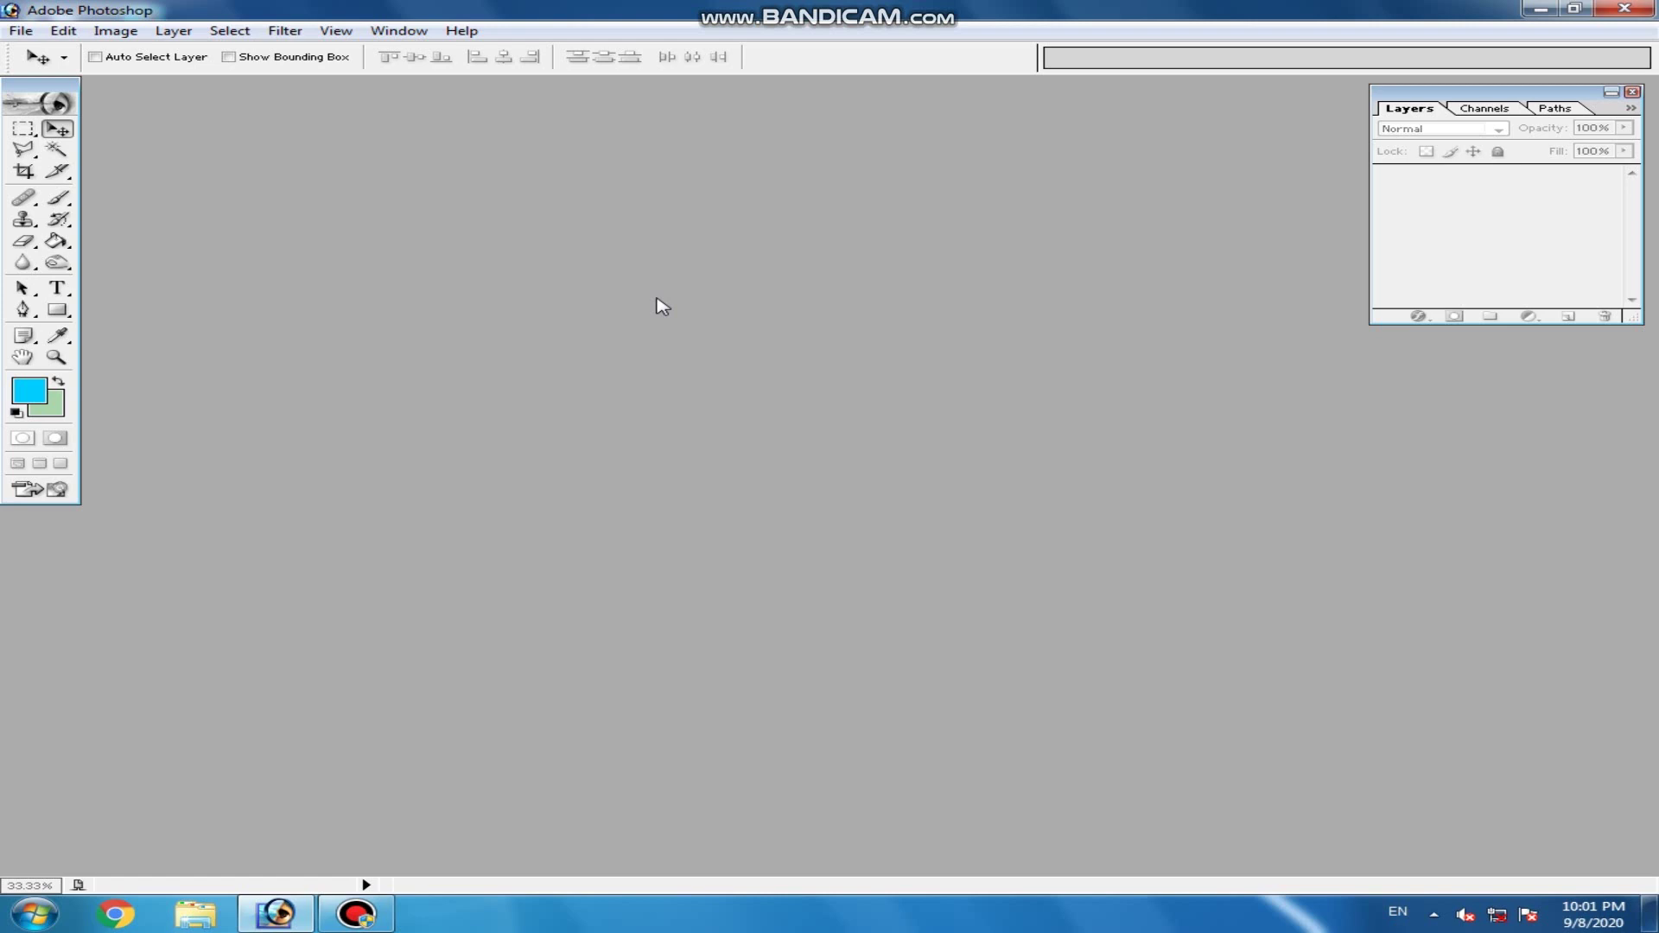
left_click(21, 32)
mouse_move(216, 140)
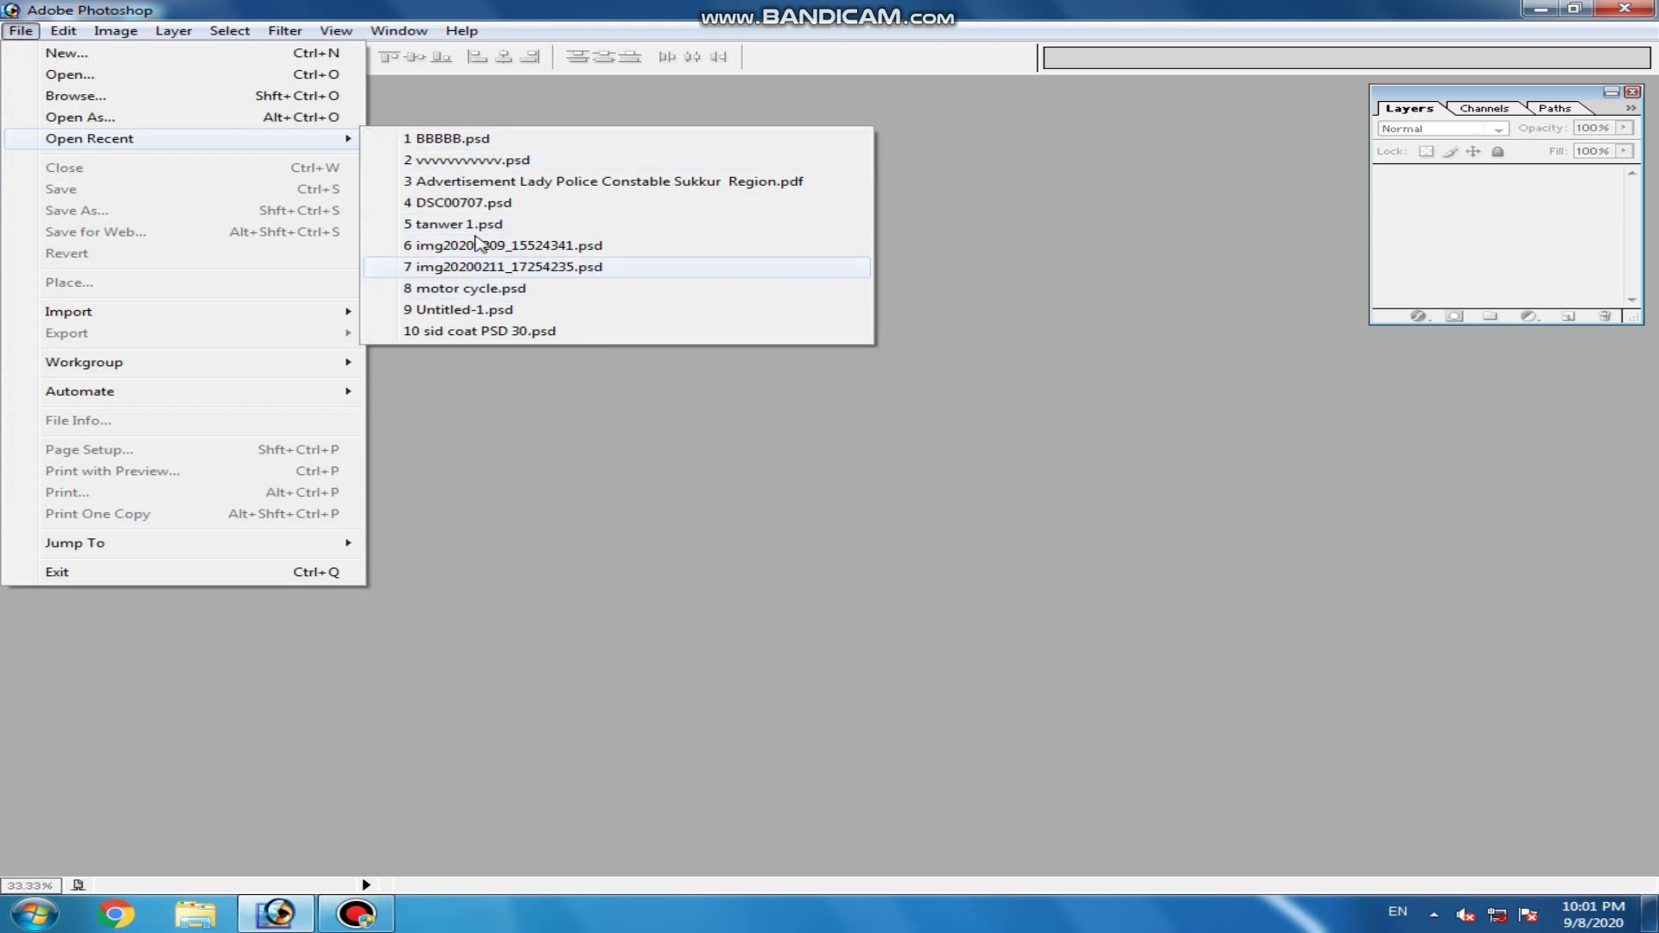
left_click(458, 140)
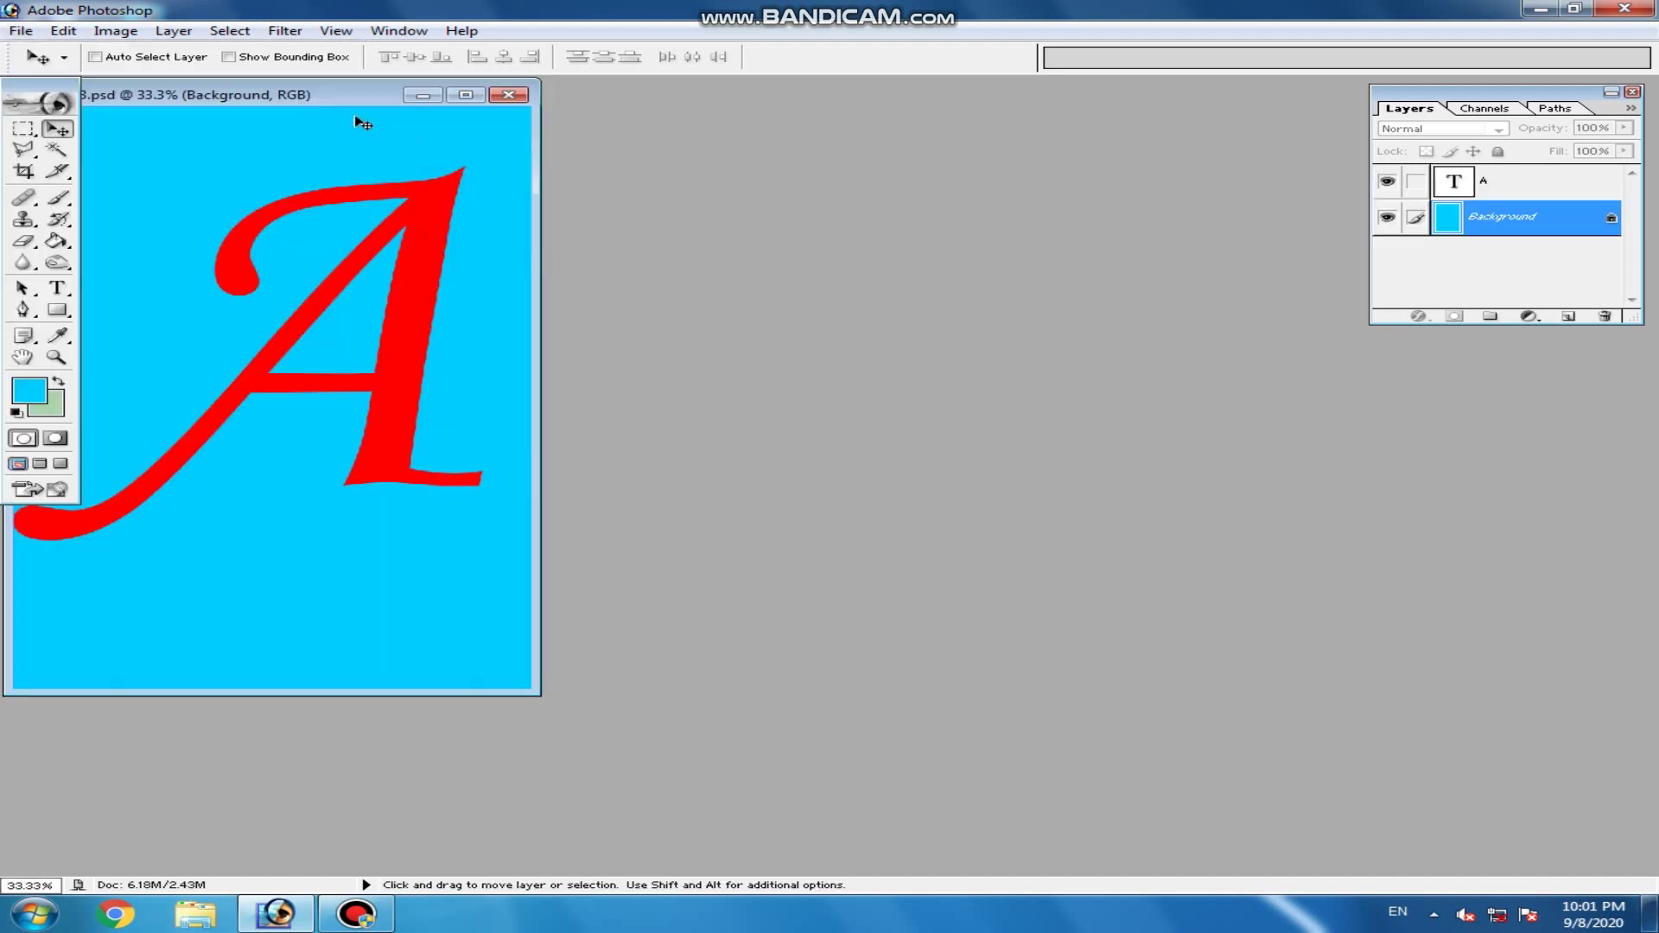
left_click_drag(289, 101, 573, 138)
left_click_drag(675, 141, 672, 140)
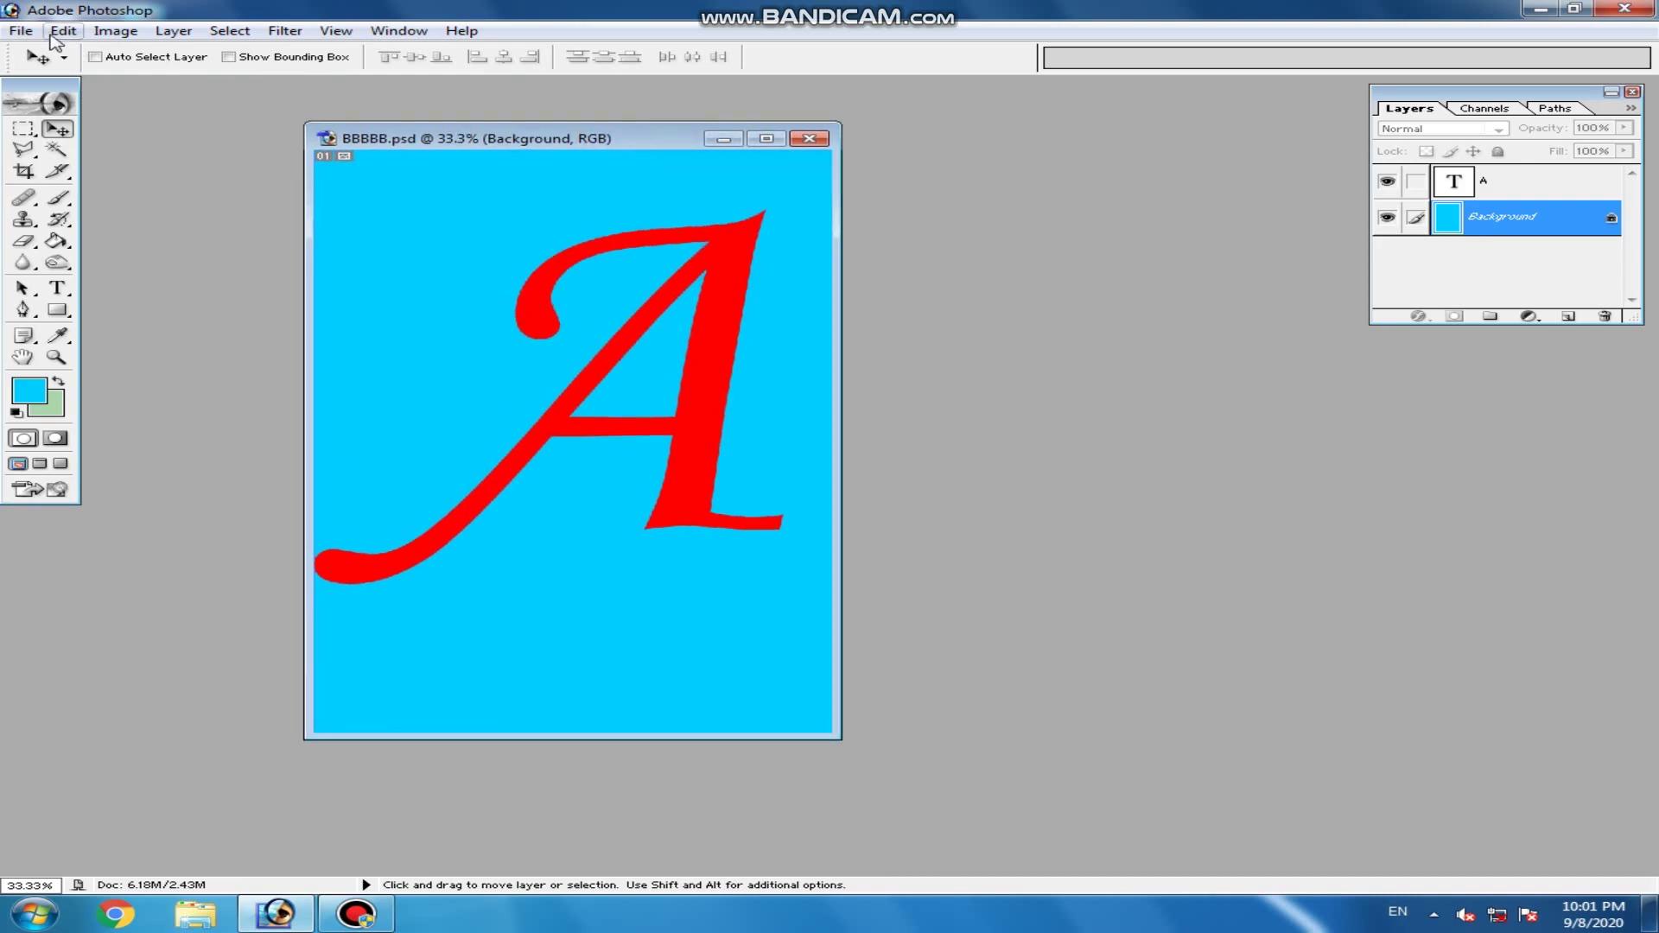
left_click(21, 31)
mouse_move(144, 142)
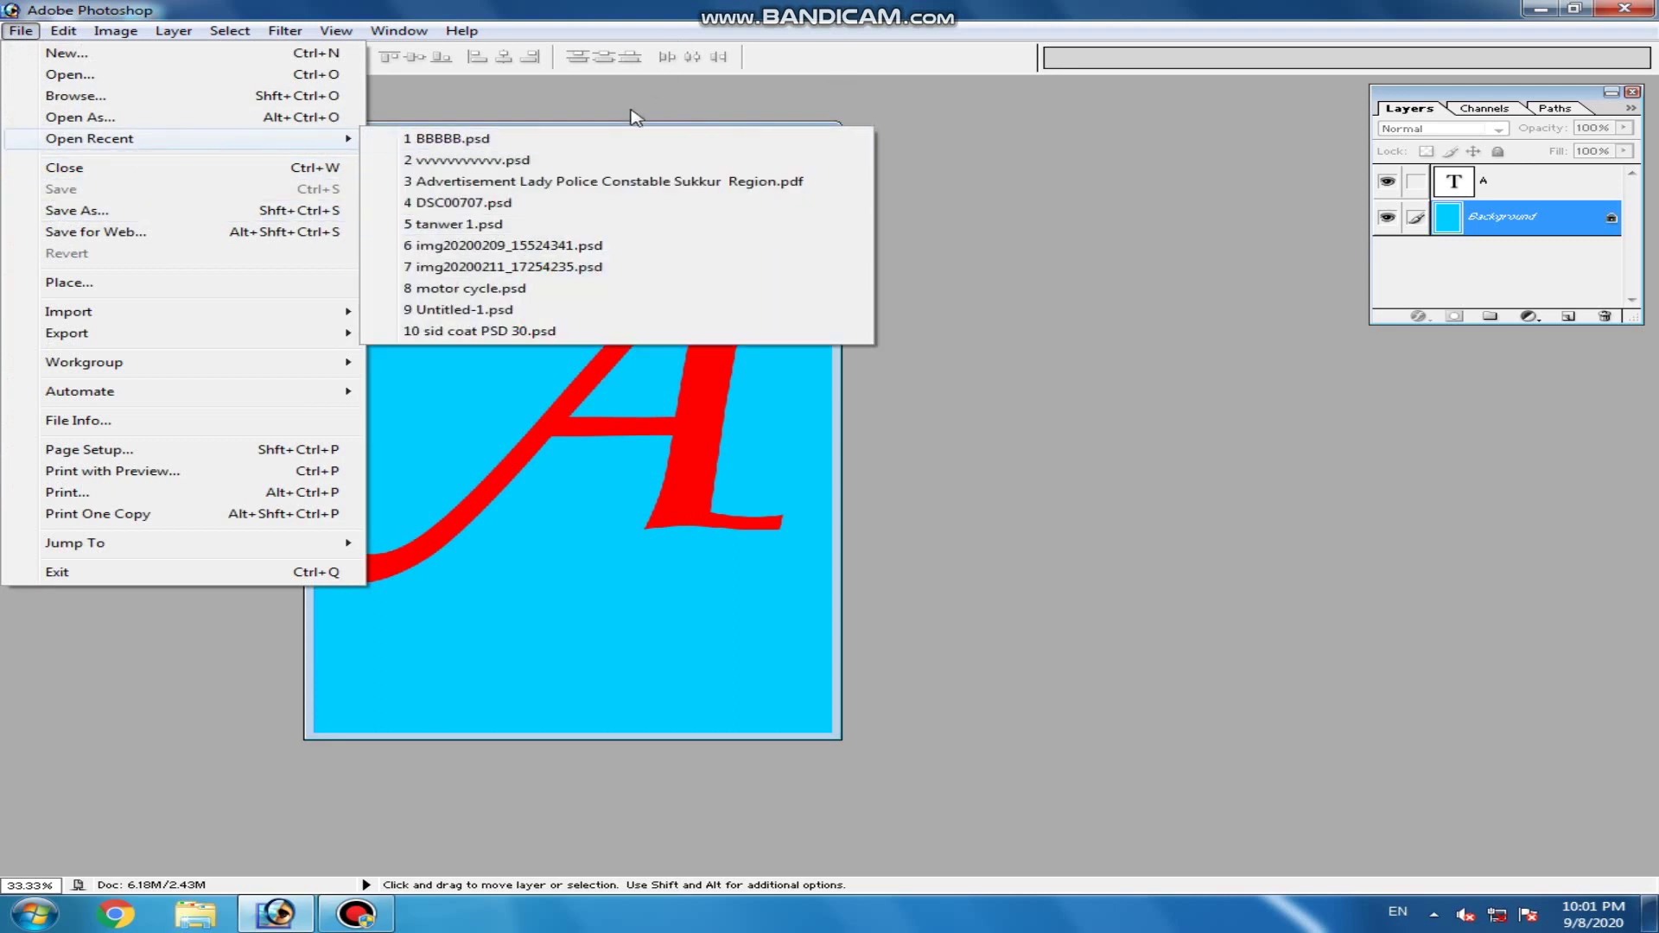
left_click(582, 358)
left_click(21, 35)
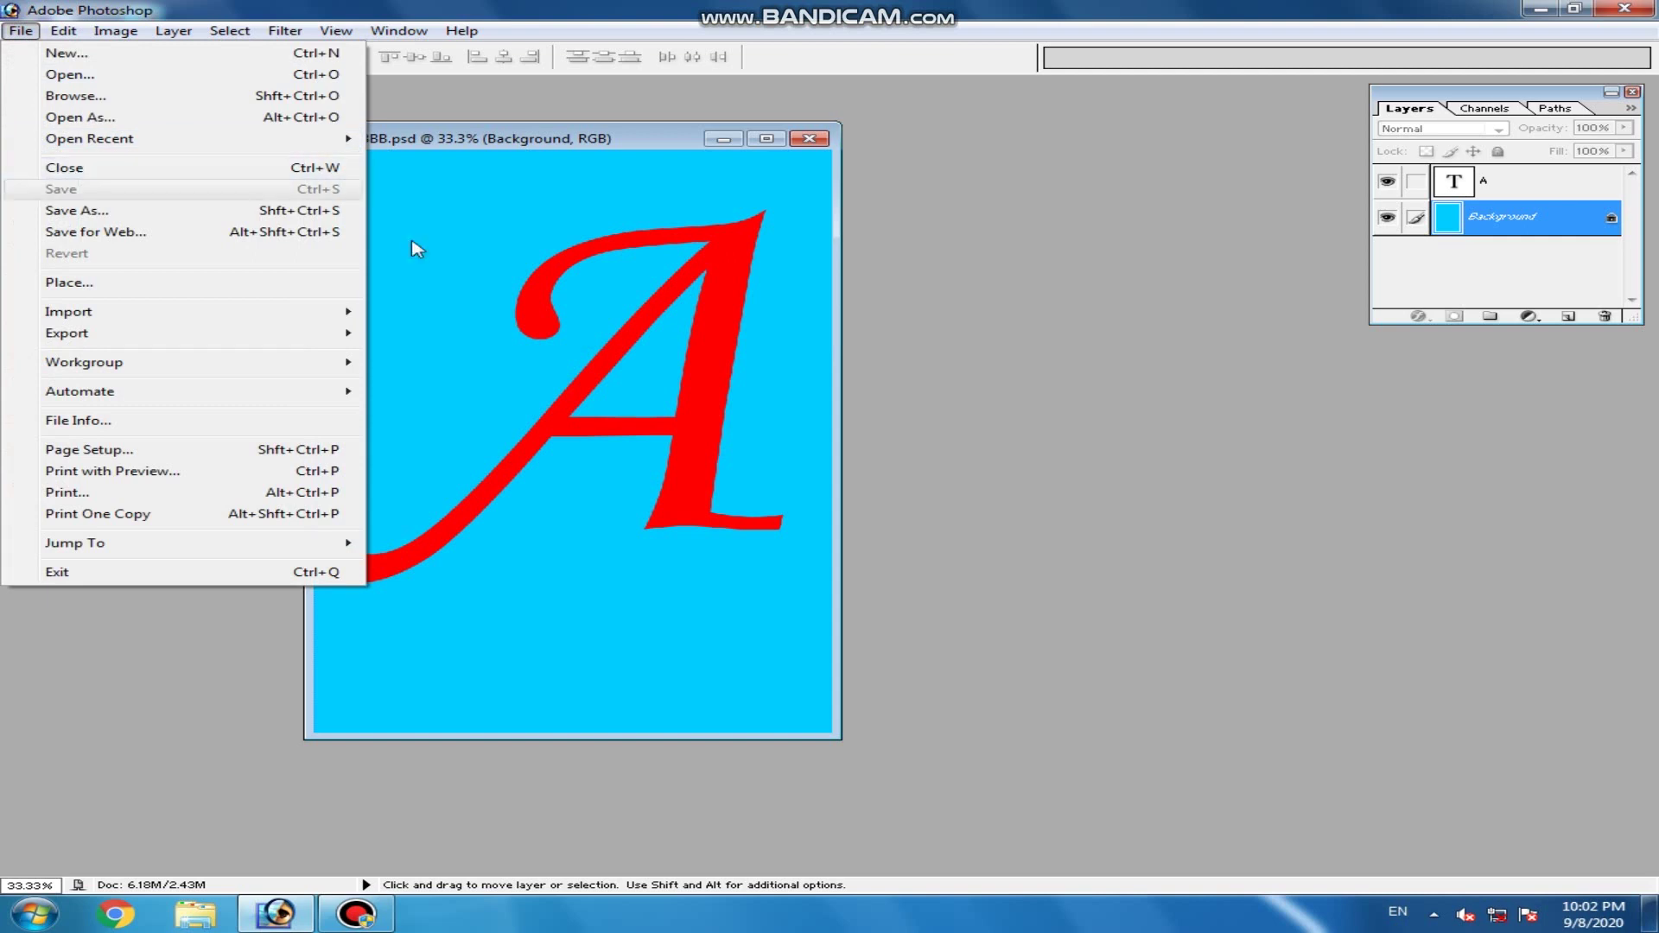
left_click(568, 237)
left_click_drag(541, 151, 586, 144)
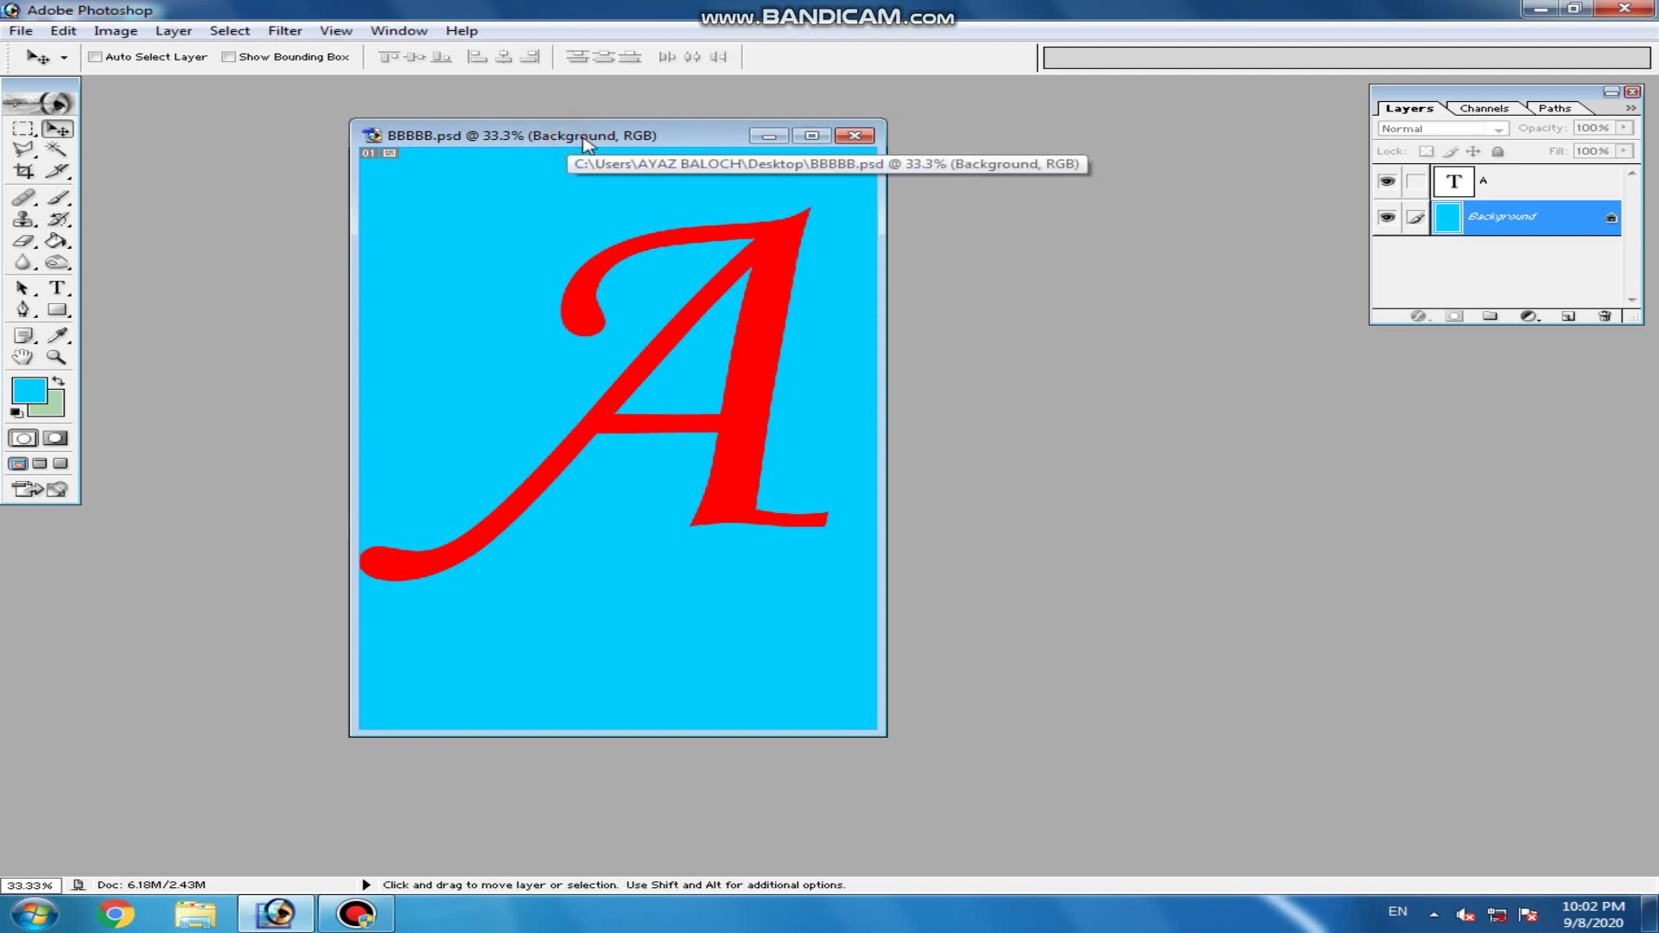
- Shift the BBBBB.psd window slightly and close the document
left_click(19, 33)
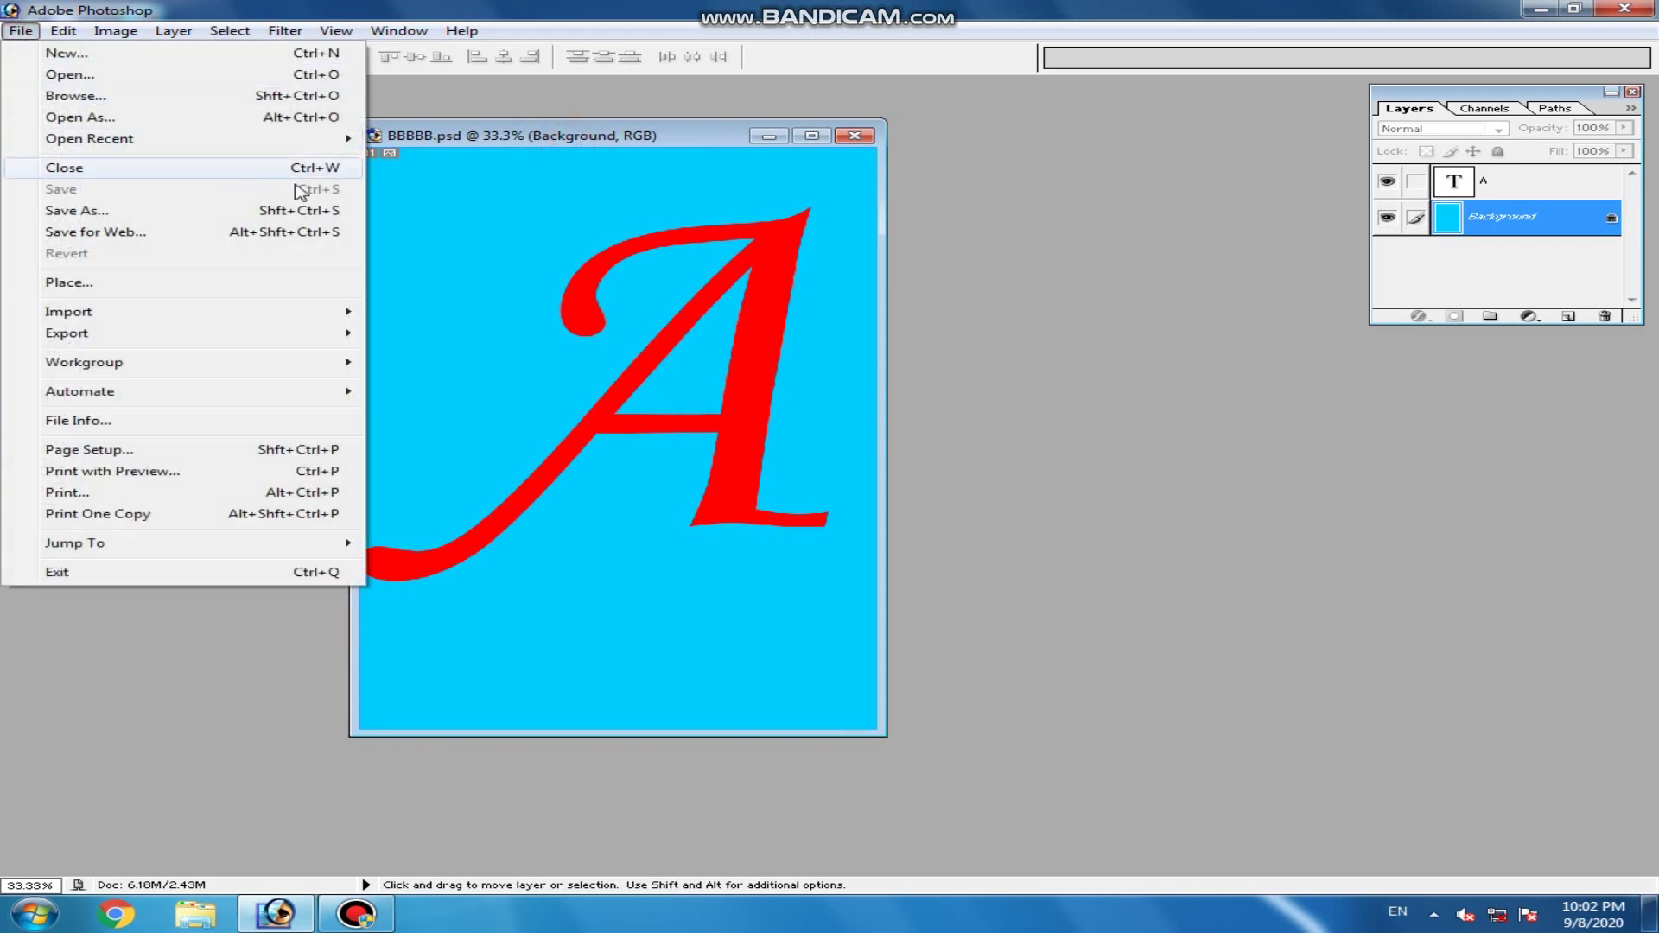
left_click(517, 131)
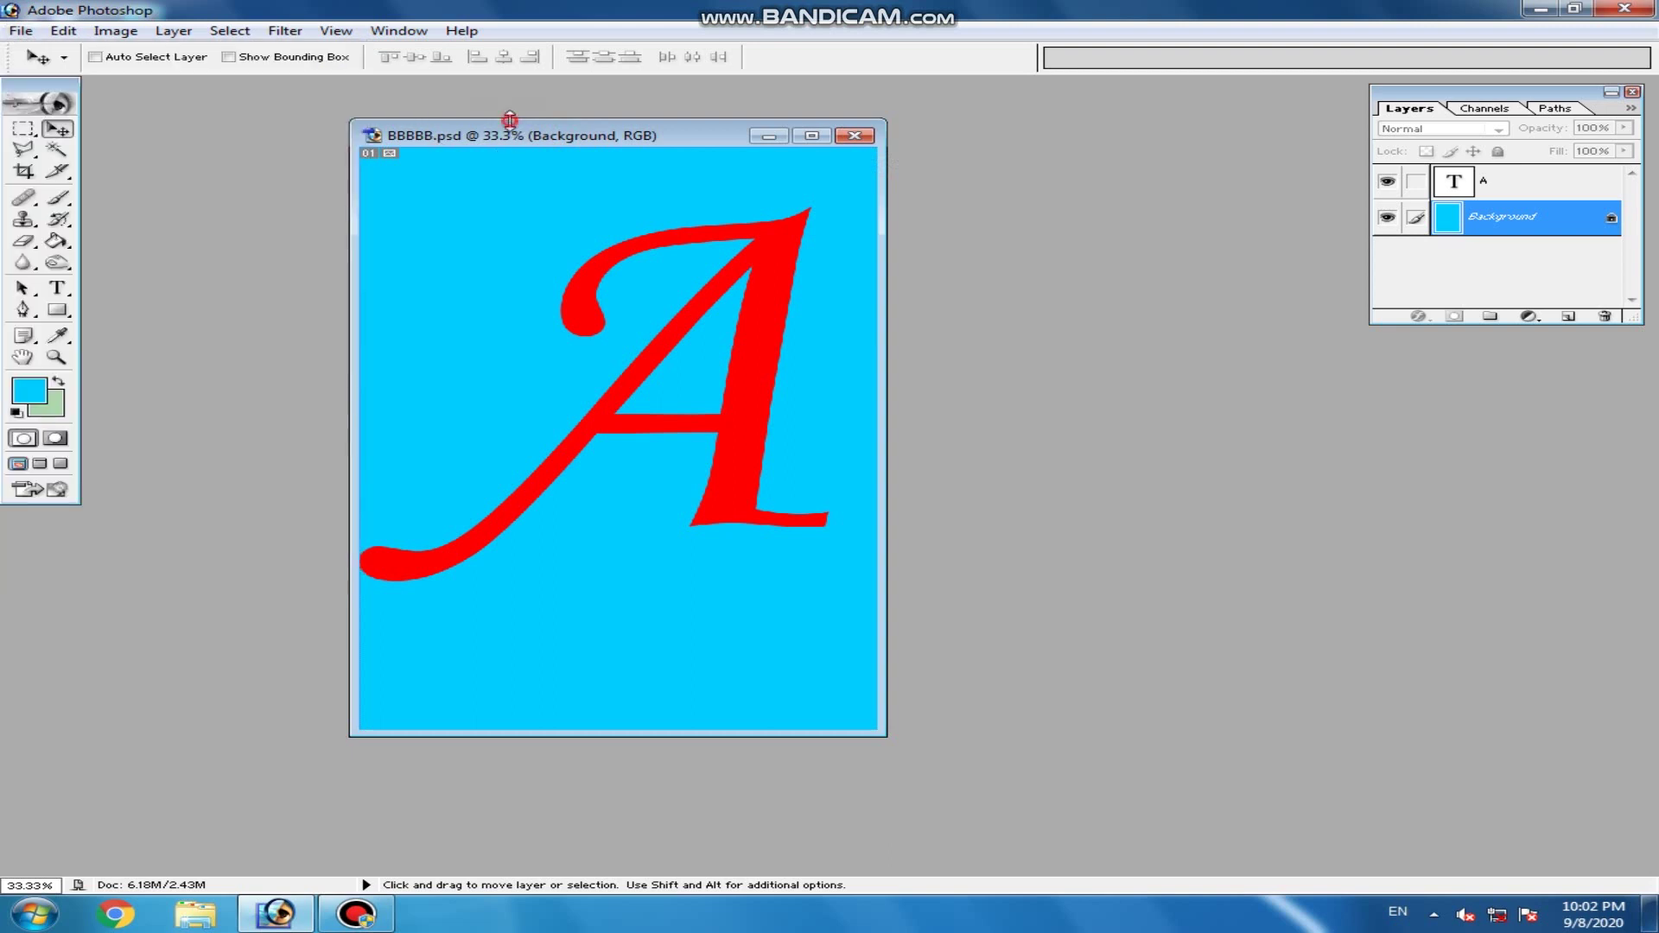
left_click_drag(519, 136, 552, 150)
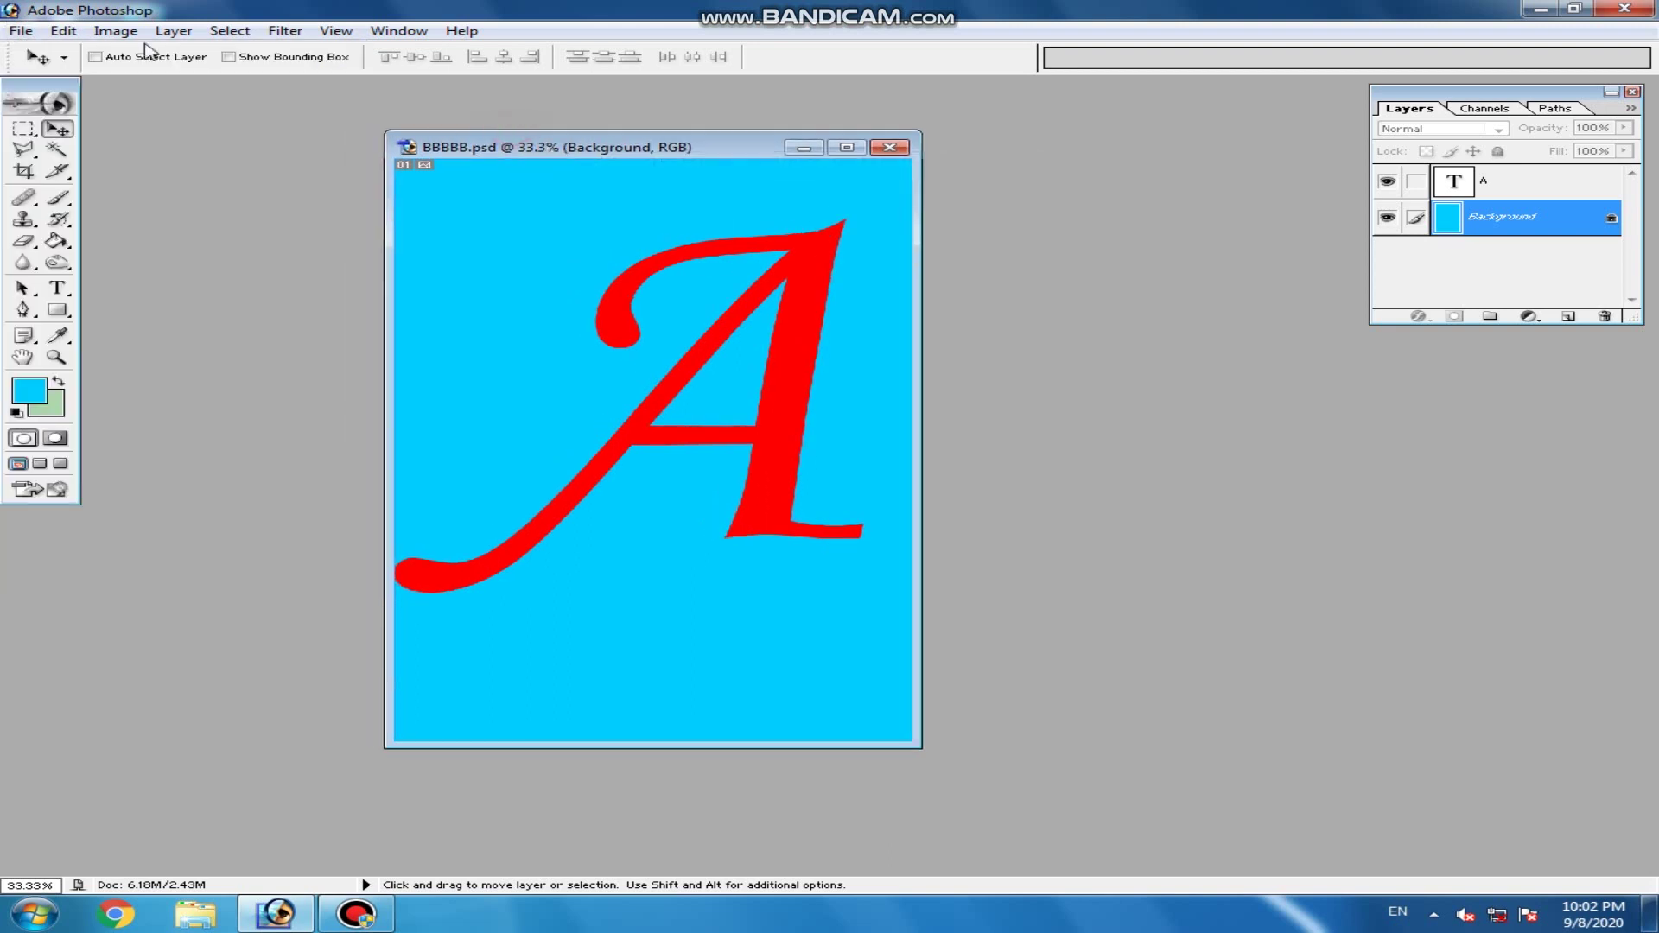
left_click(21, 30)
left_click(83, 169)
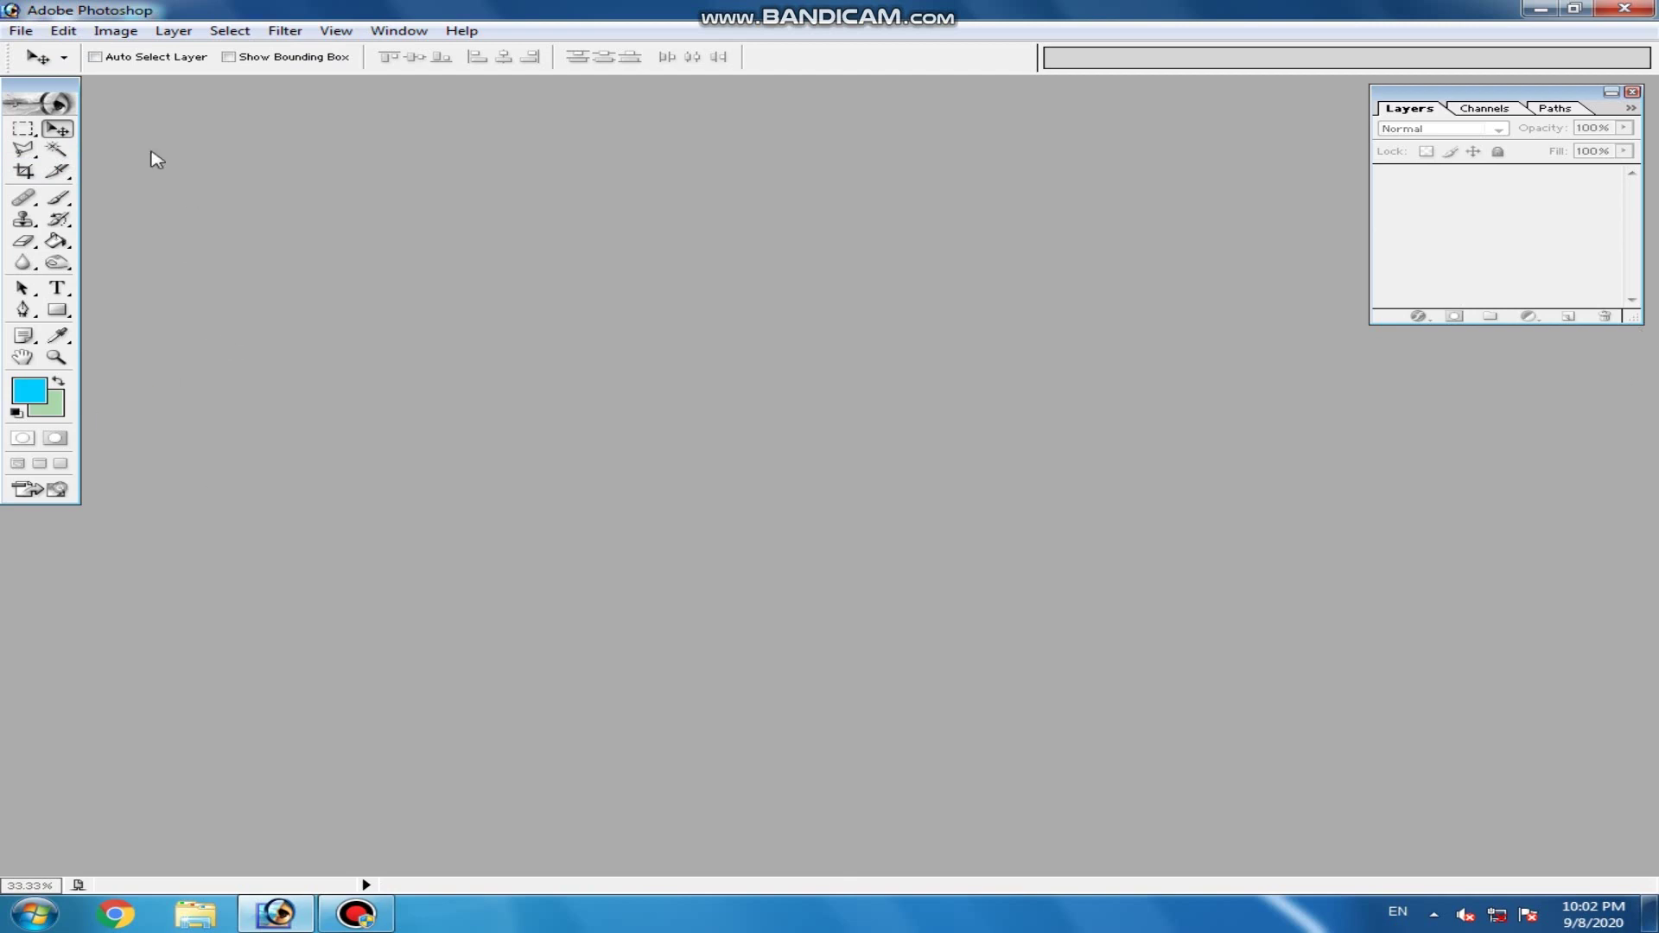
- Open Untitled-1 from the Desktop and move its window clear of the toolbox
left_click(19, 32)
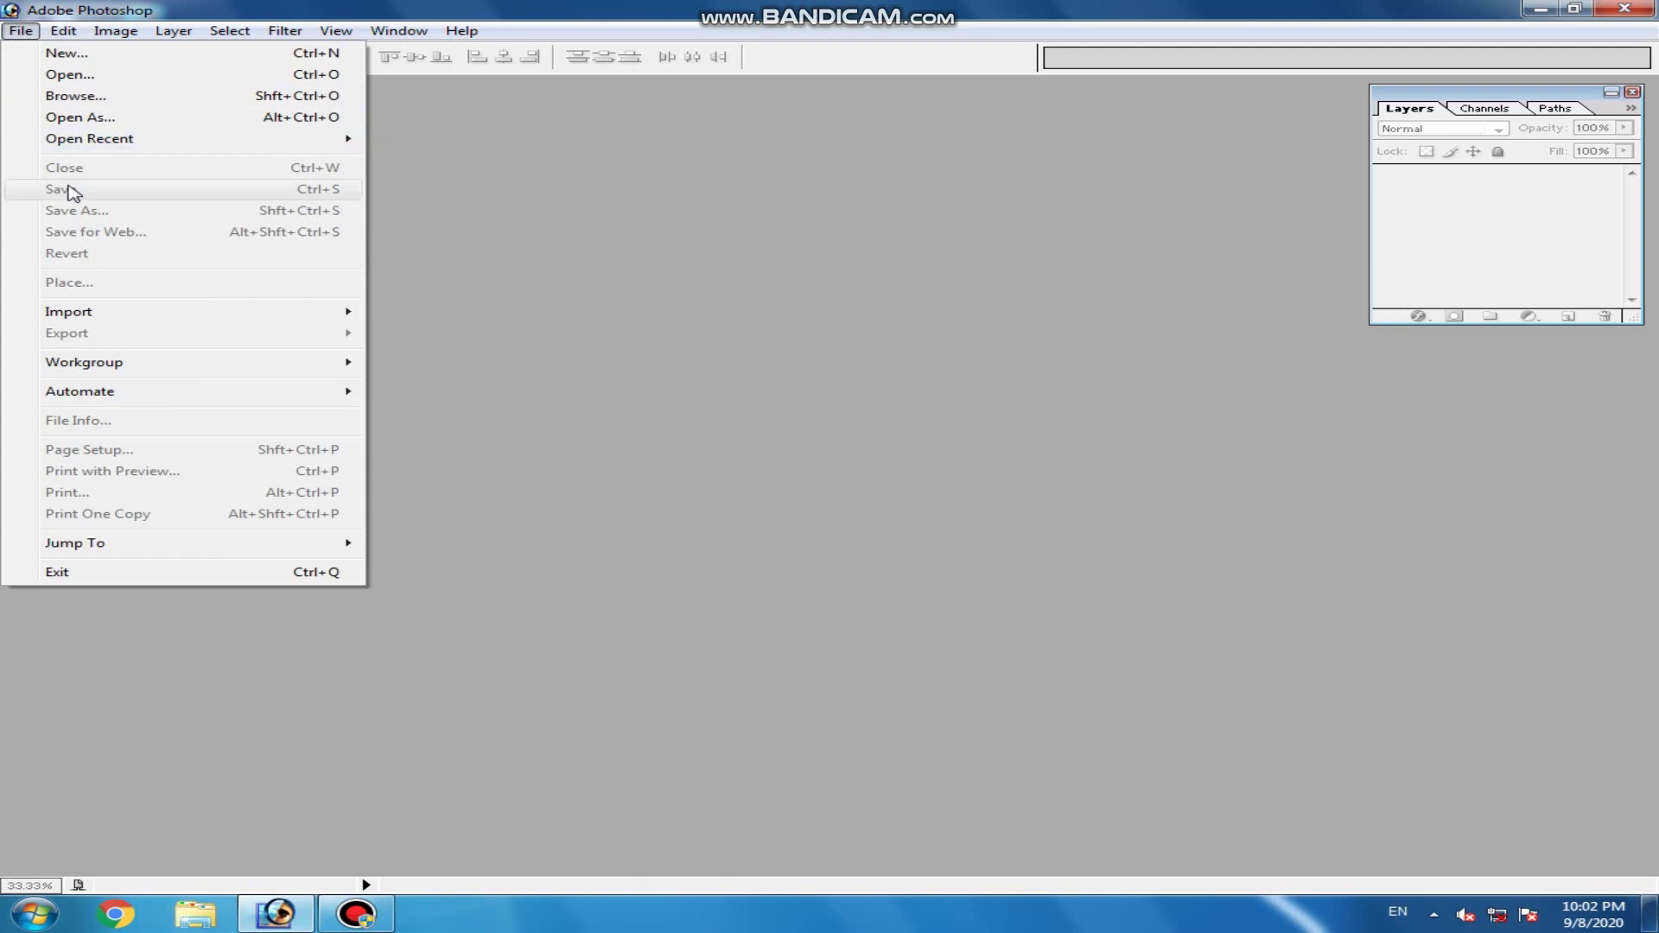
left_click(65, 76)
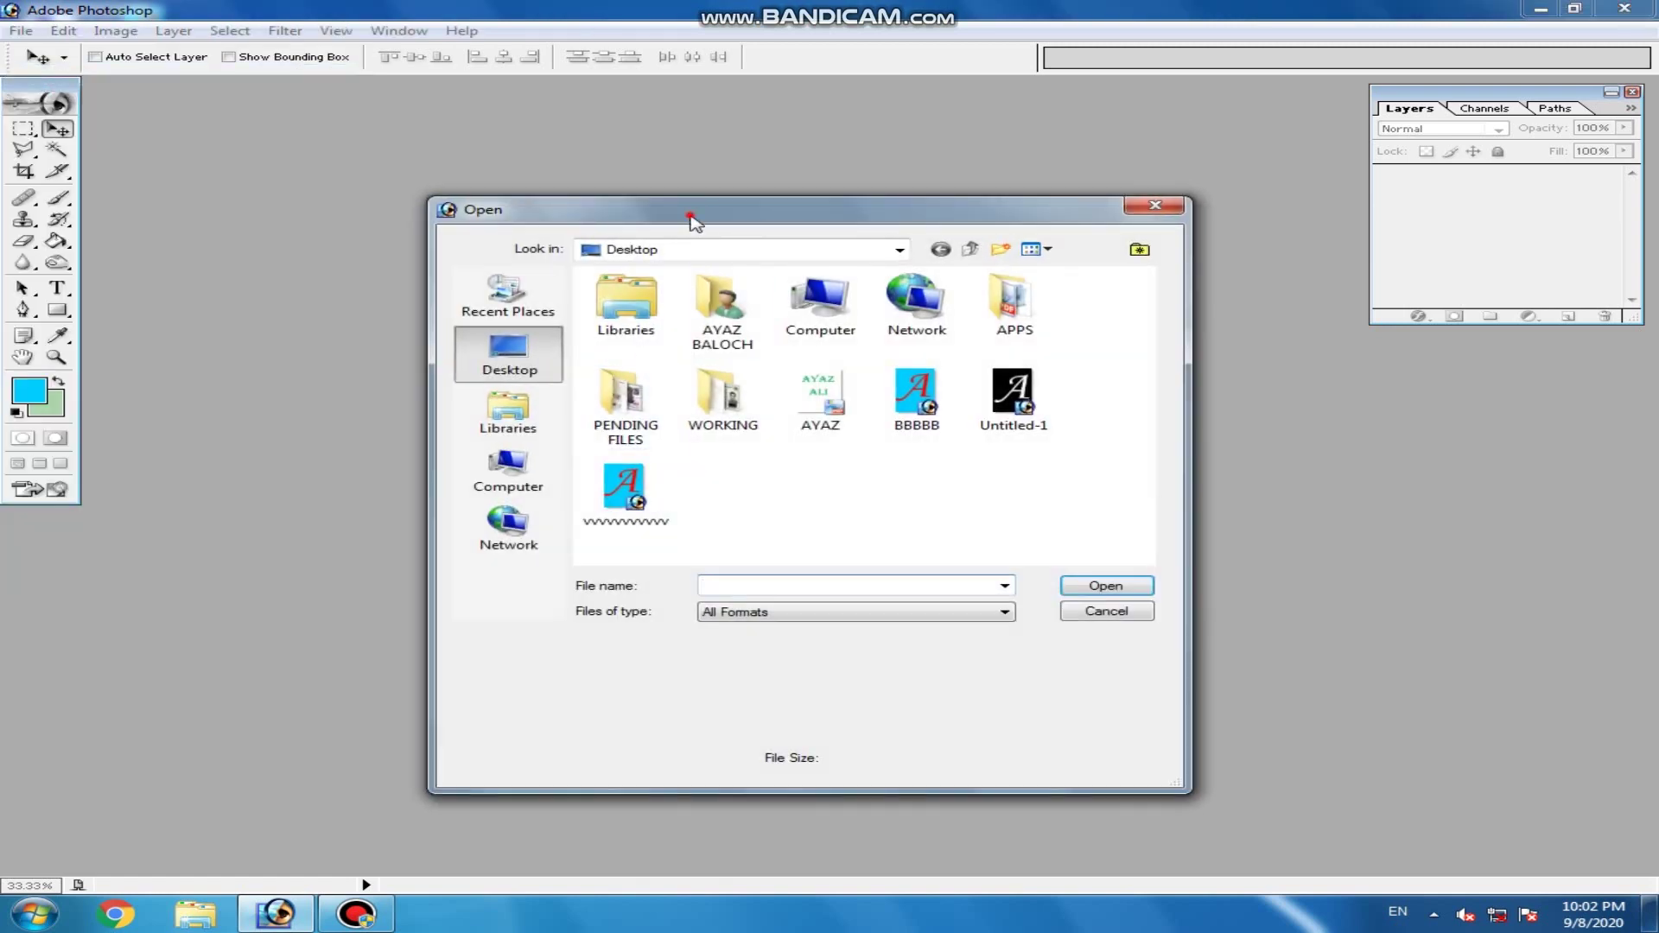
left_click(1013, 396)
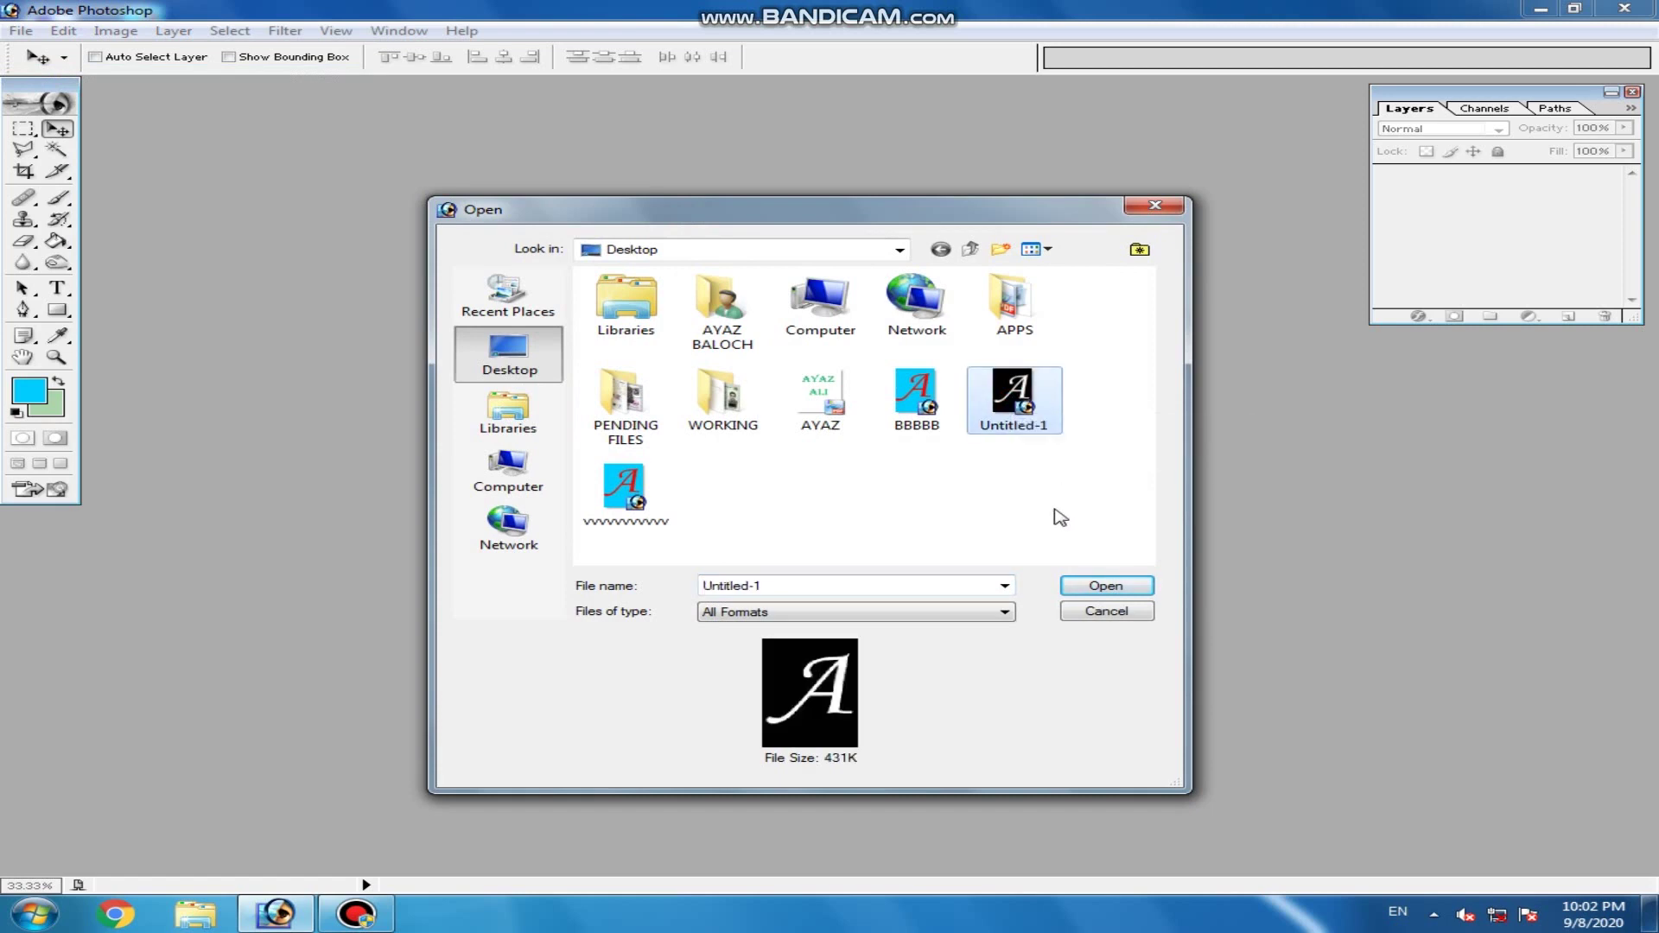
left_click(1107, 587)
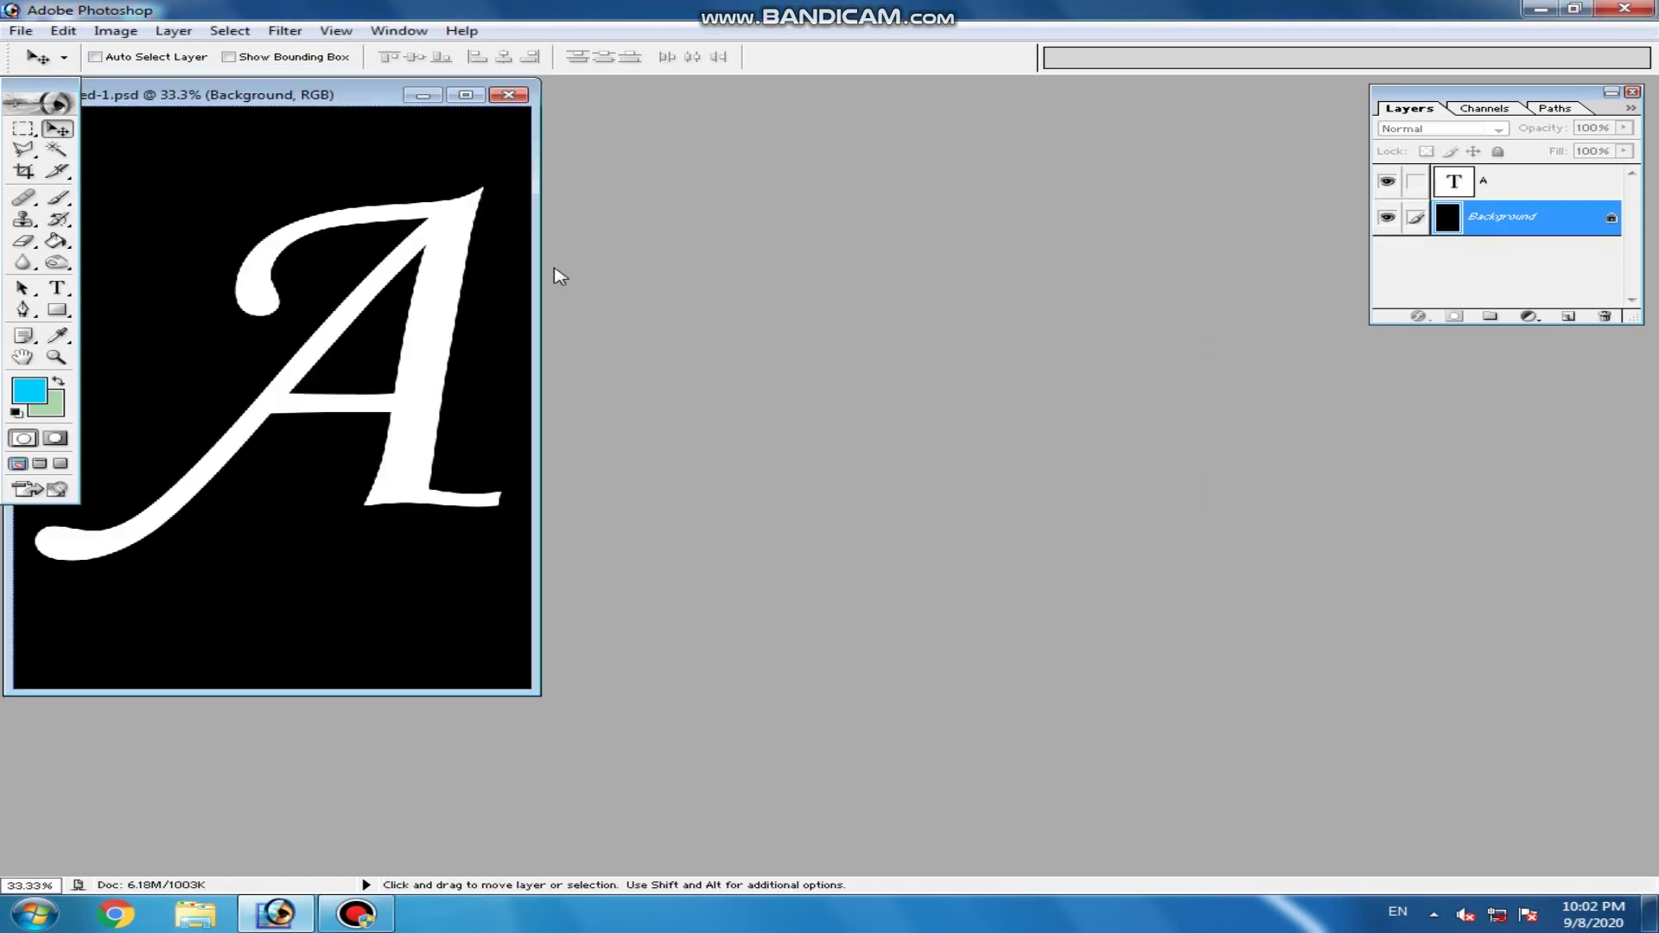
left_click_drag(285, 108, 644, 147)
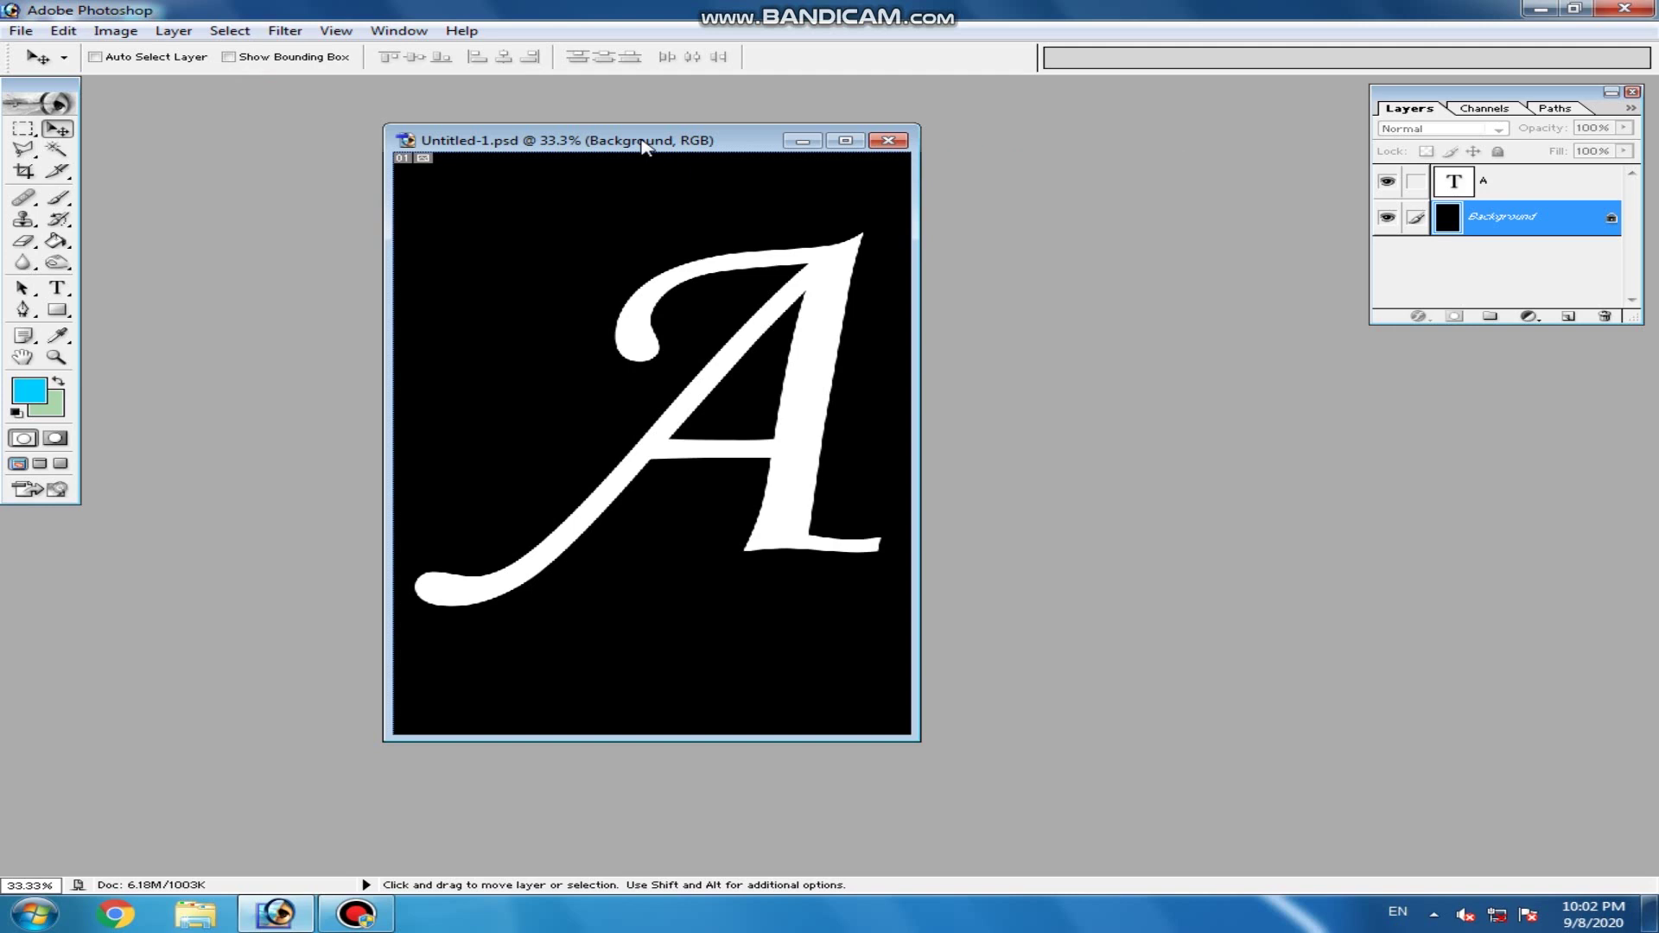
- Fill the Background layer with the cyan foreground color using the Paint Bucket and shift the document window slightly
left_click(57, 241)
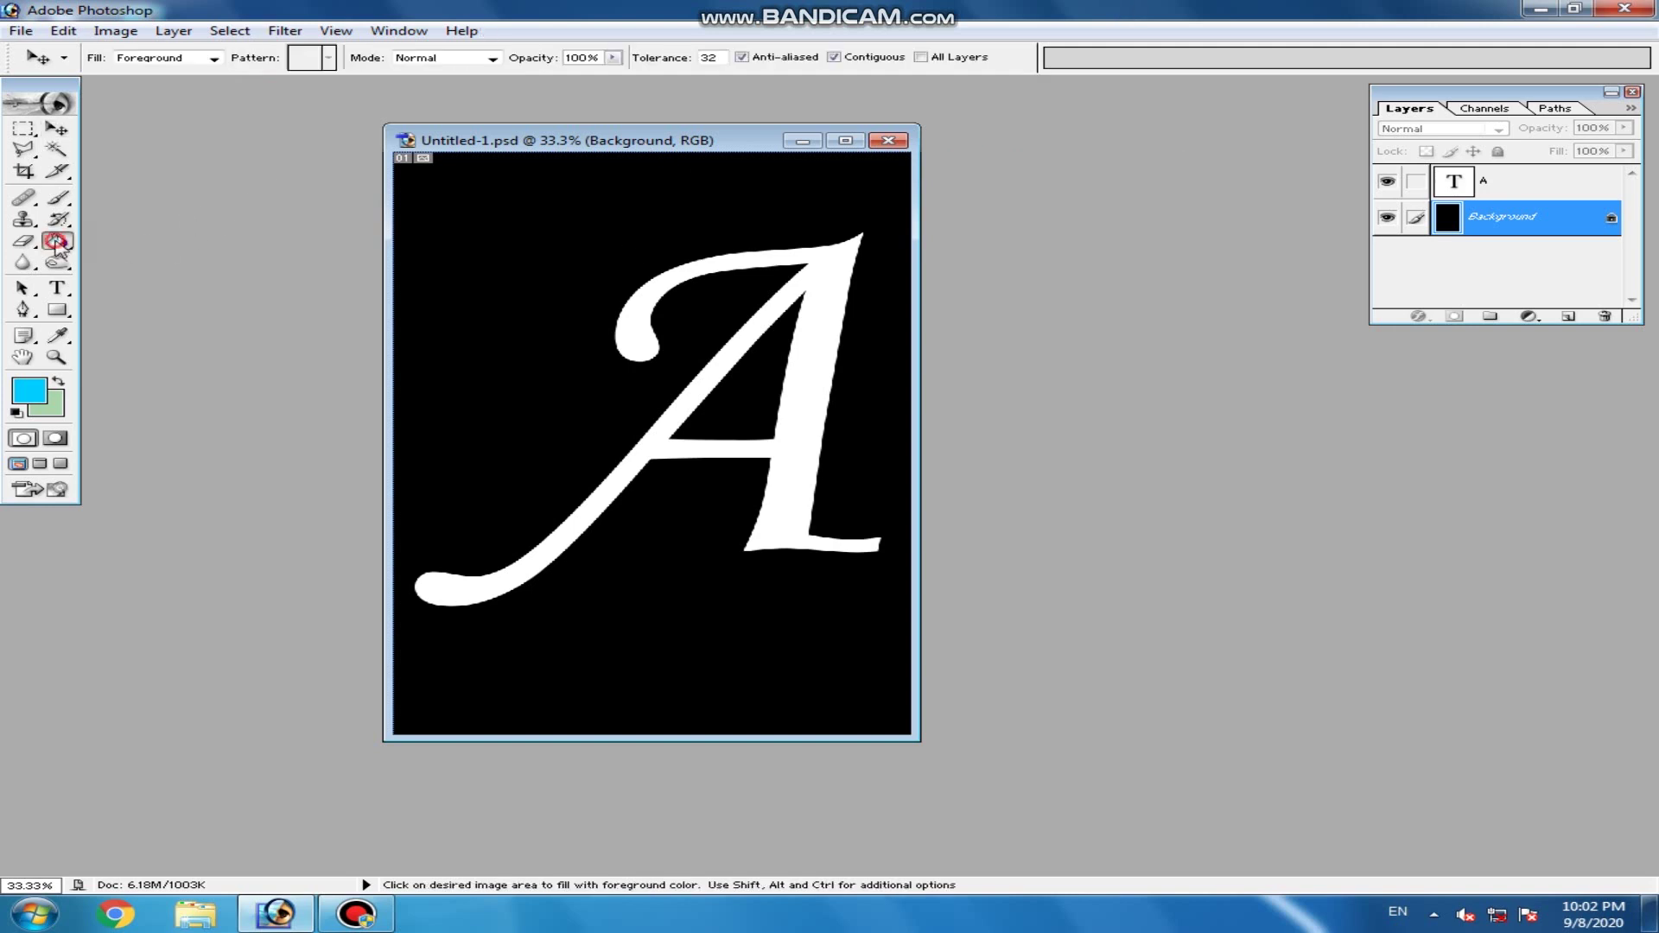
left_click(452, 313)
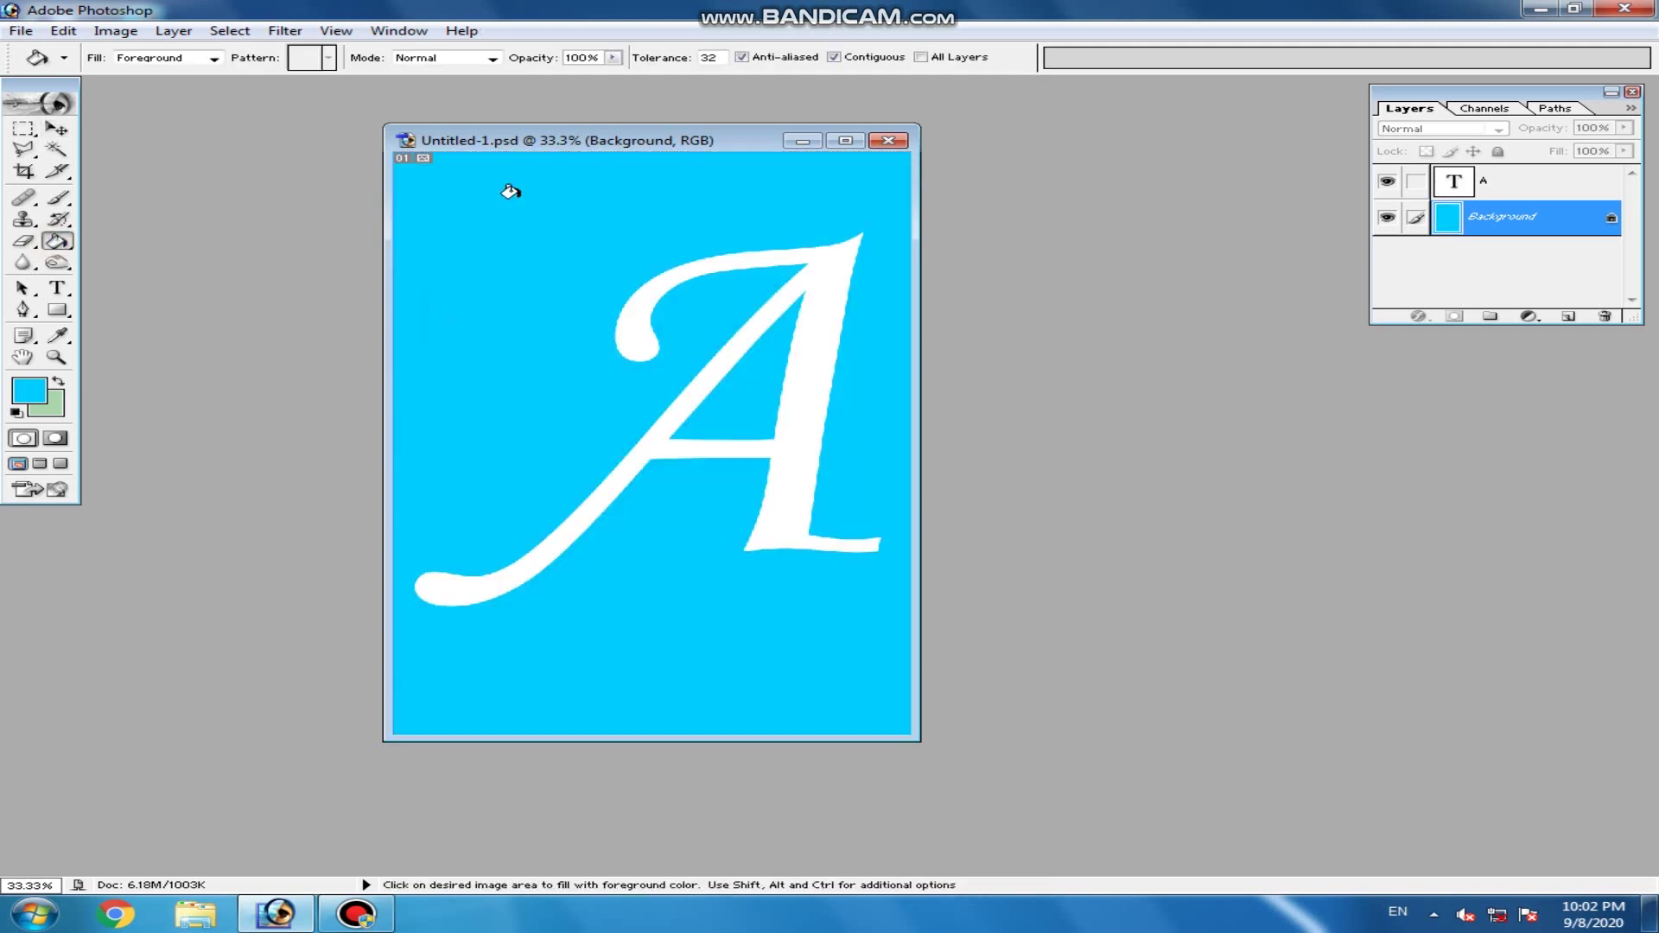
left_click_drag(527, 146, 595, 161)
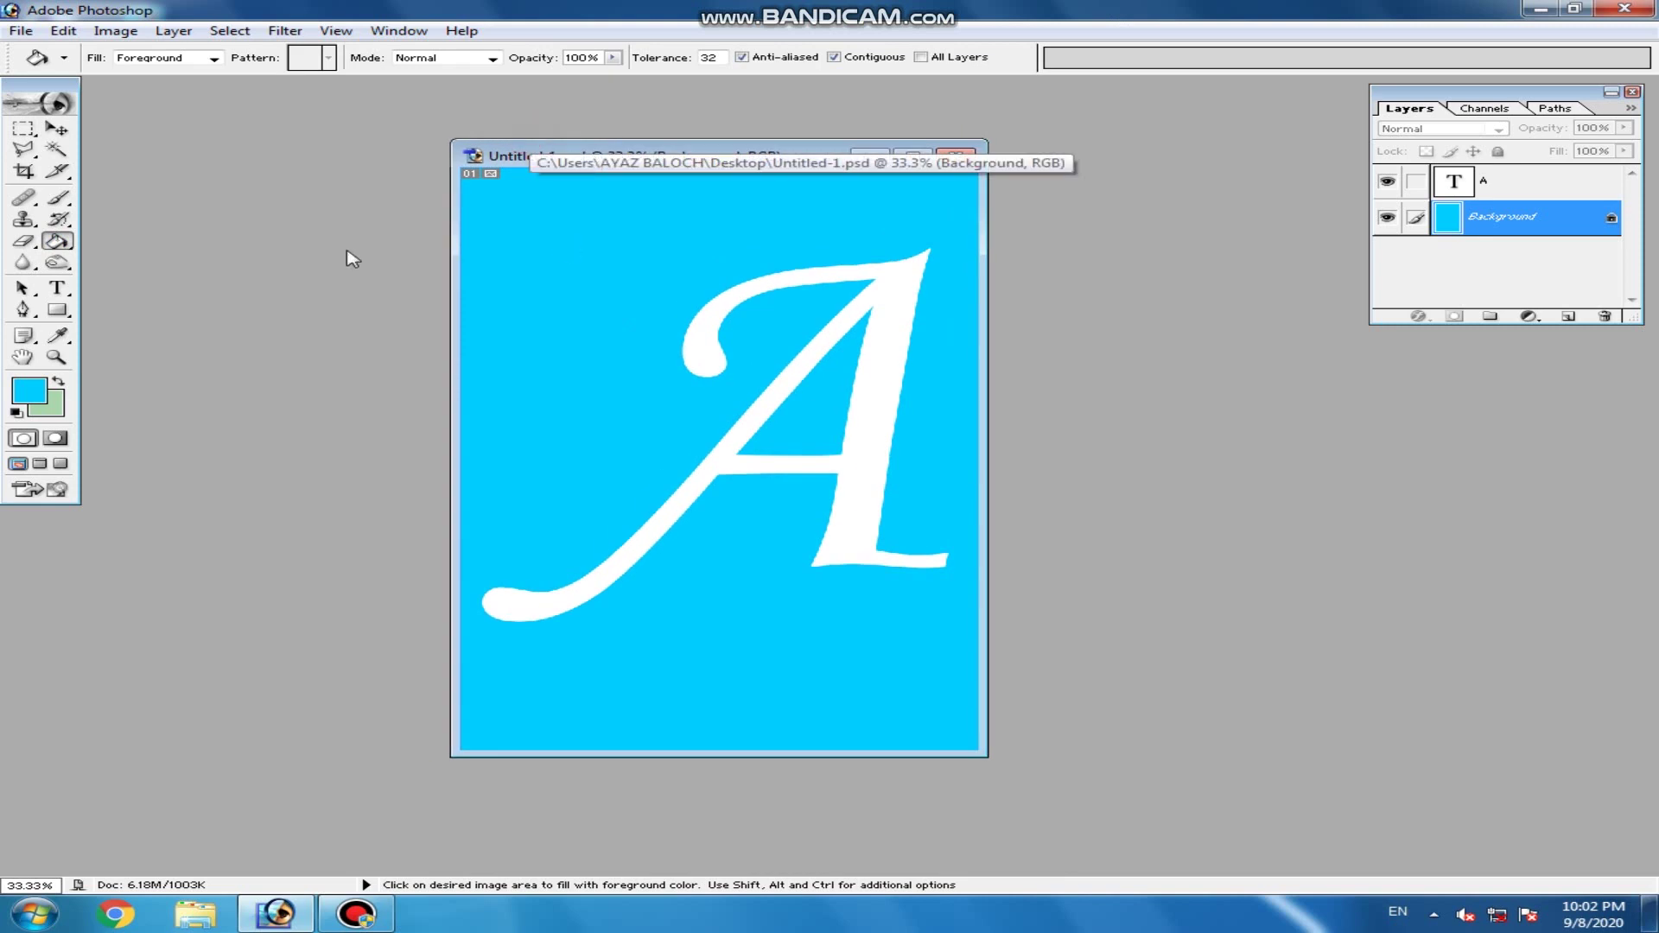
- Save the recolored Untitled-1.psd and check whether the Save command is still available
left_click(20, 31)
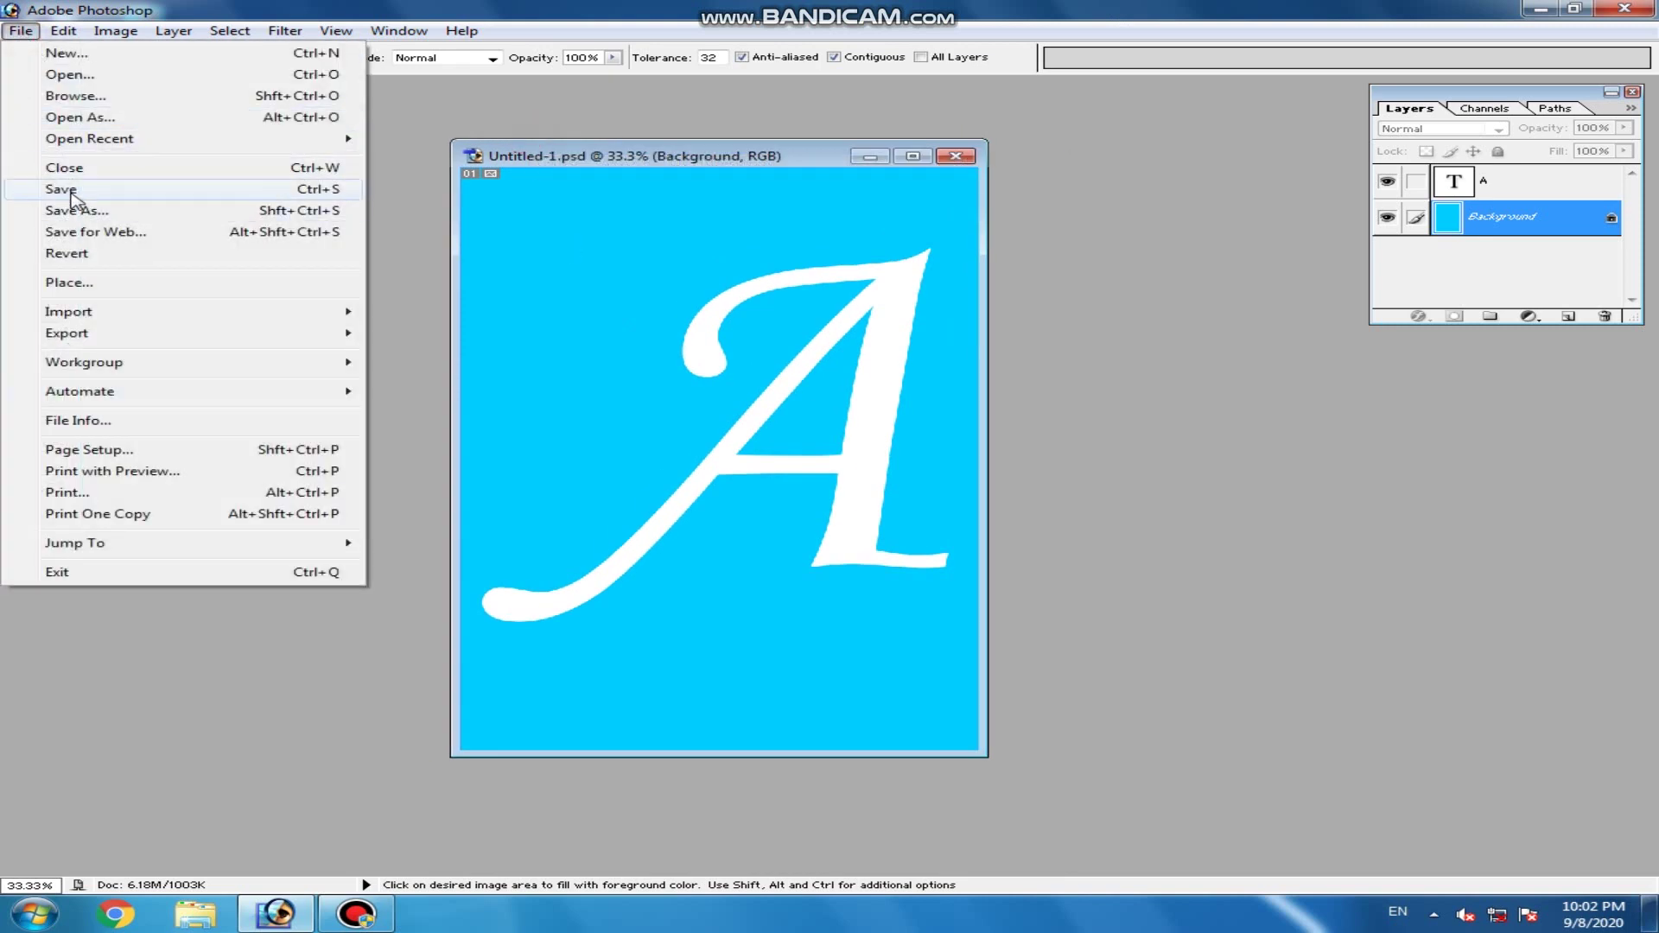
left_click(568, 323)
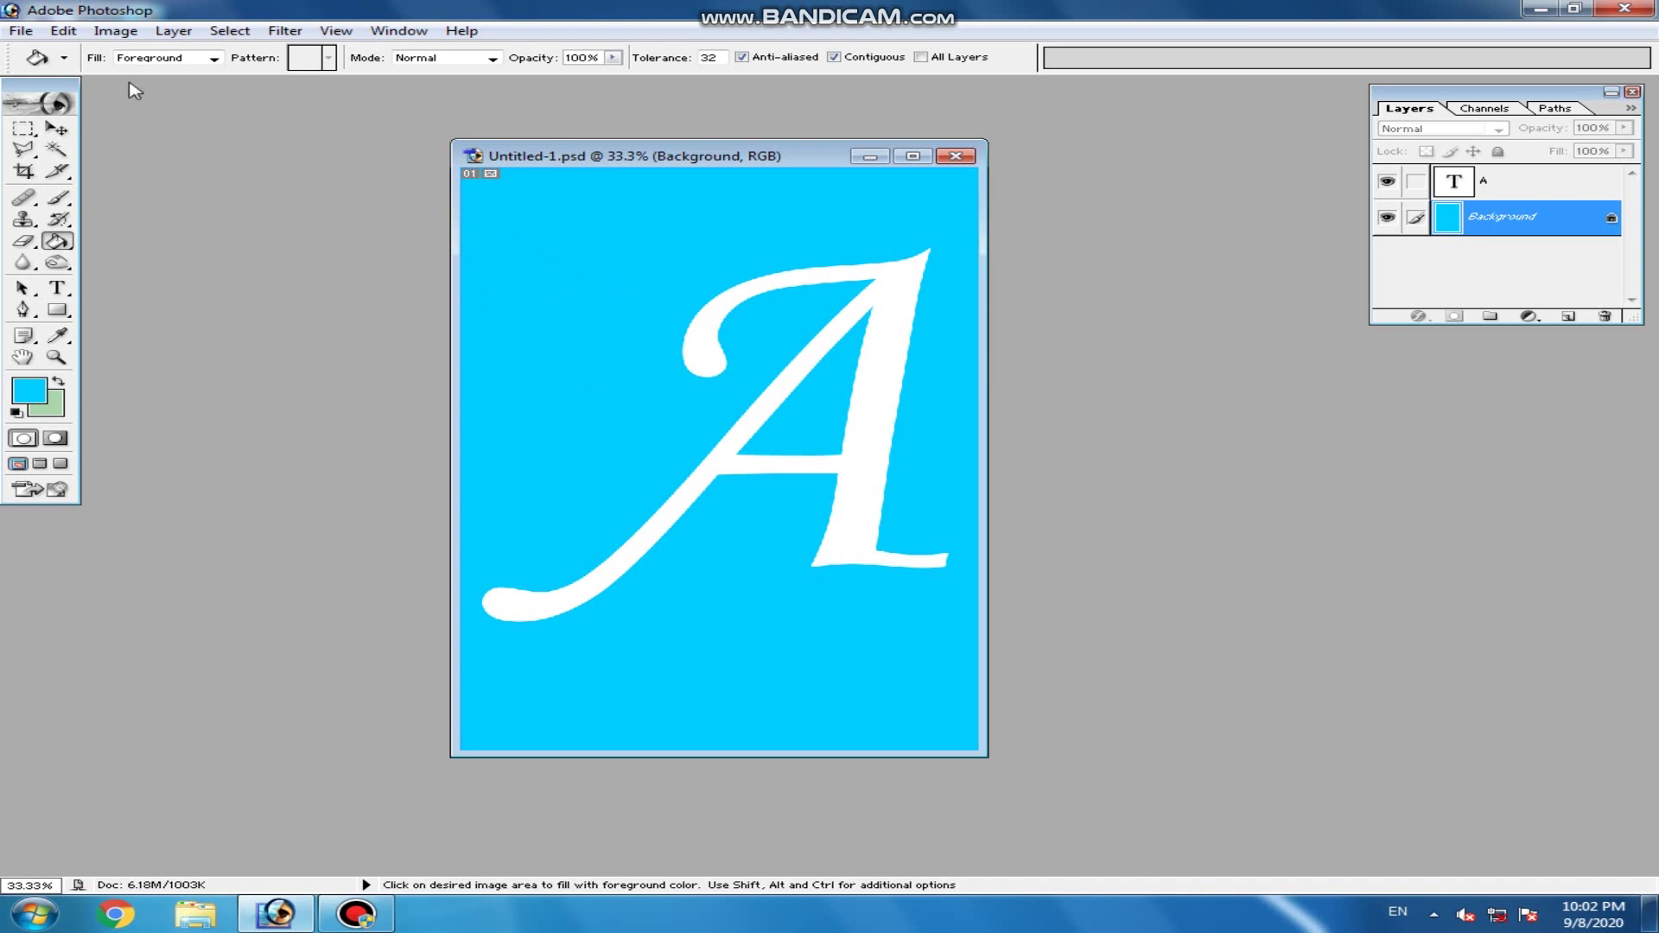
left_click(22, 32)
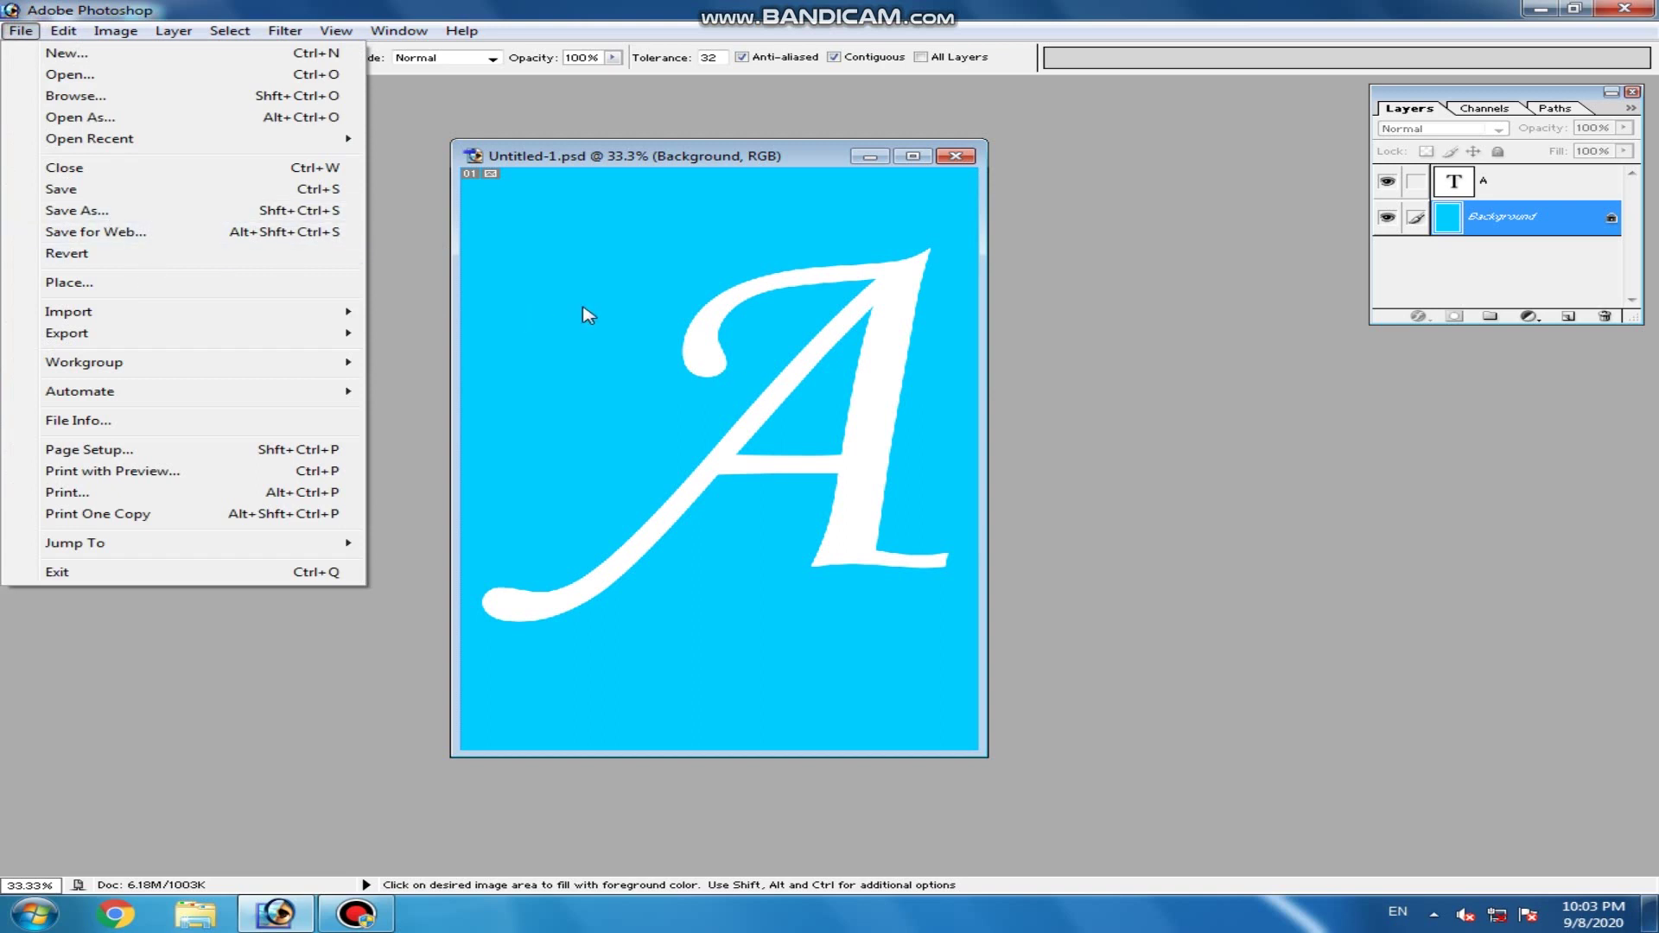
left_click(97, 200)
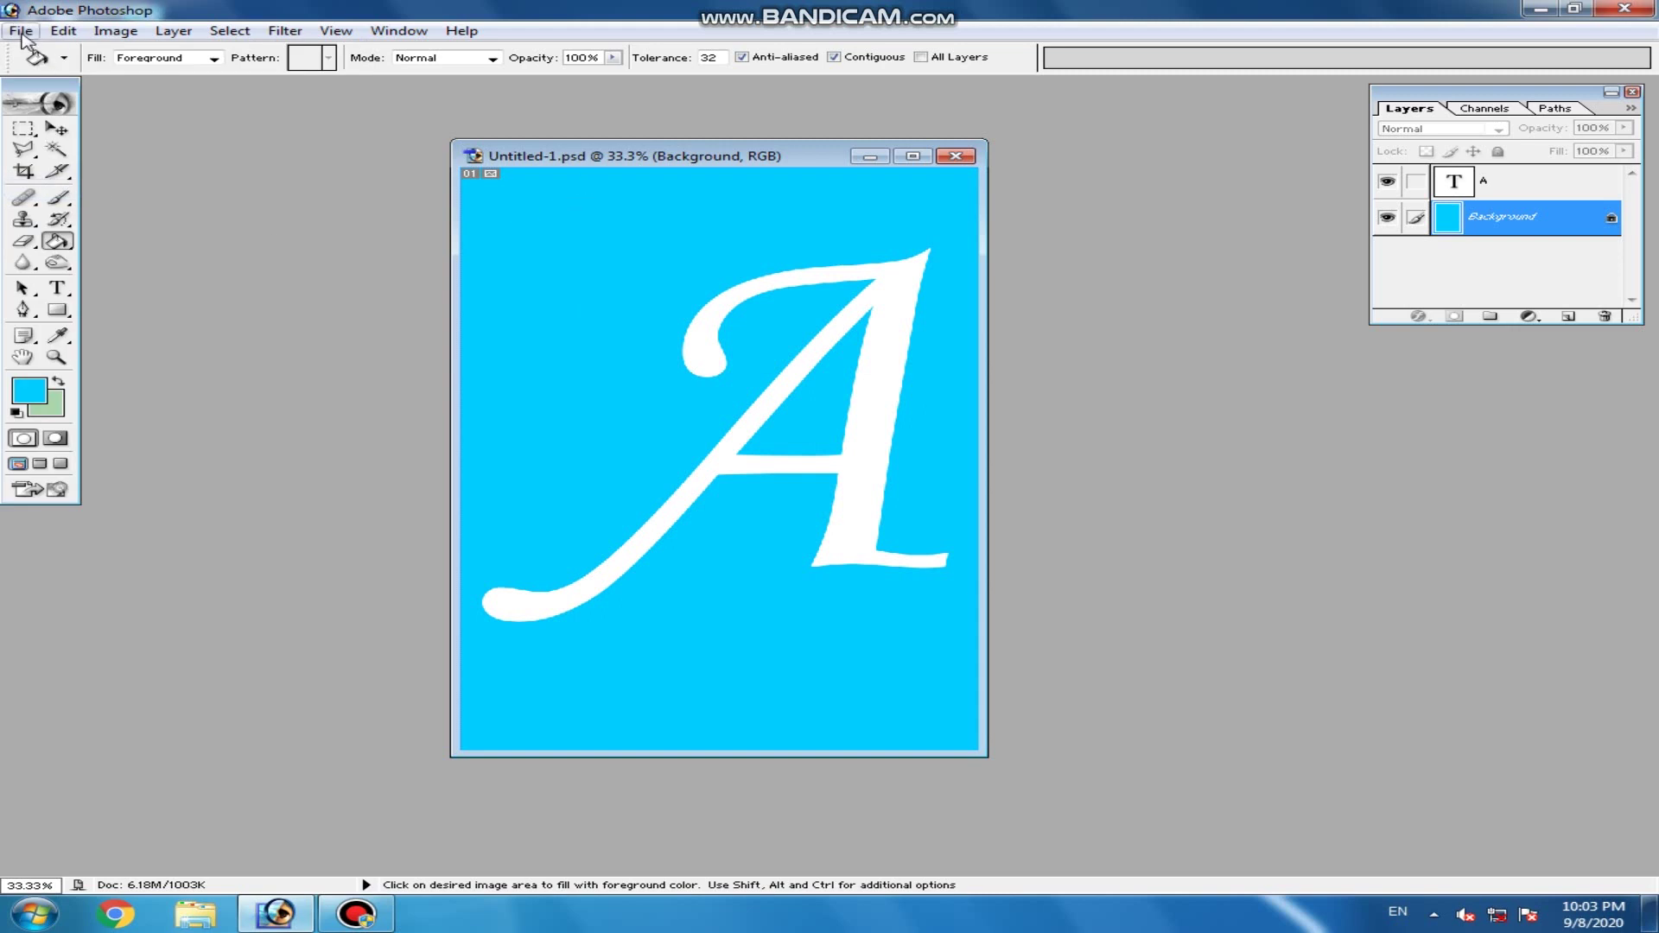
left_click(21, 31)
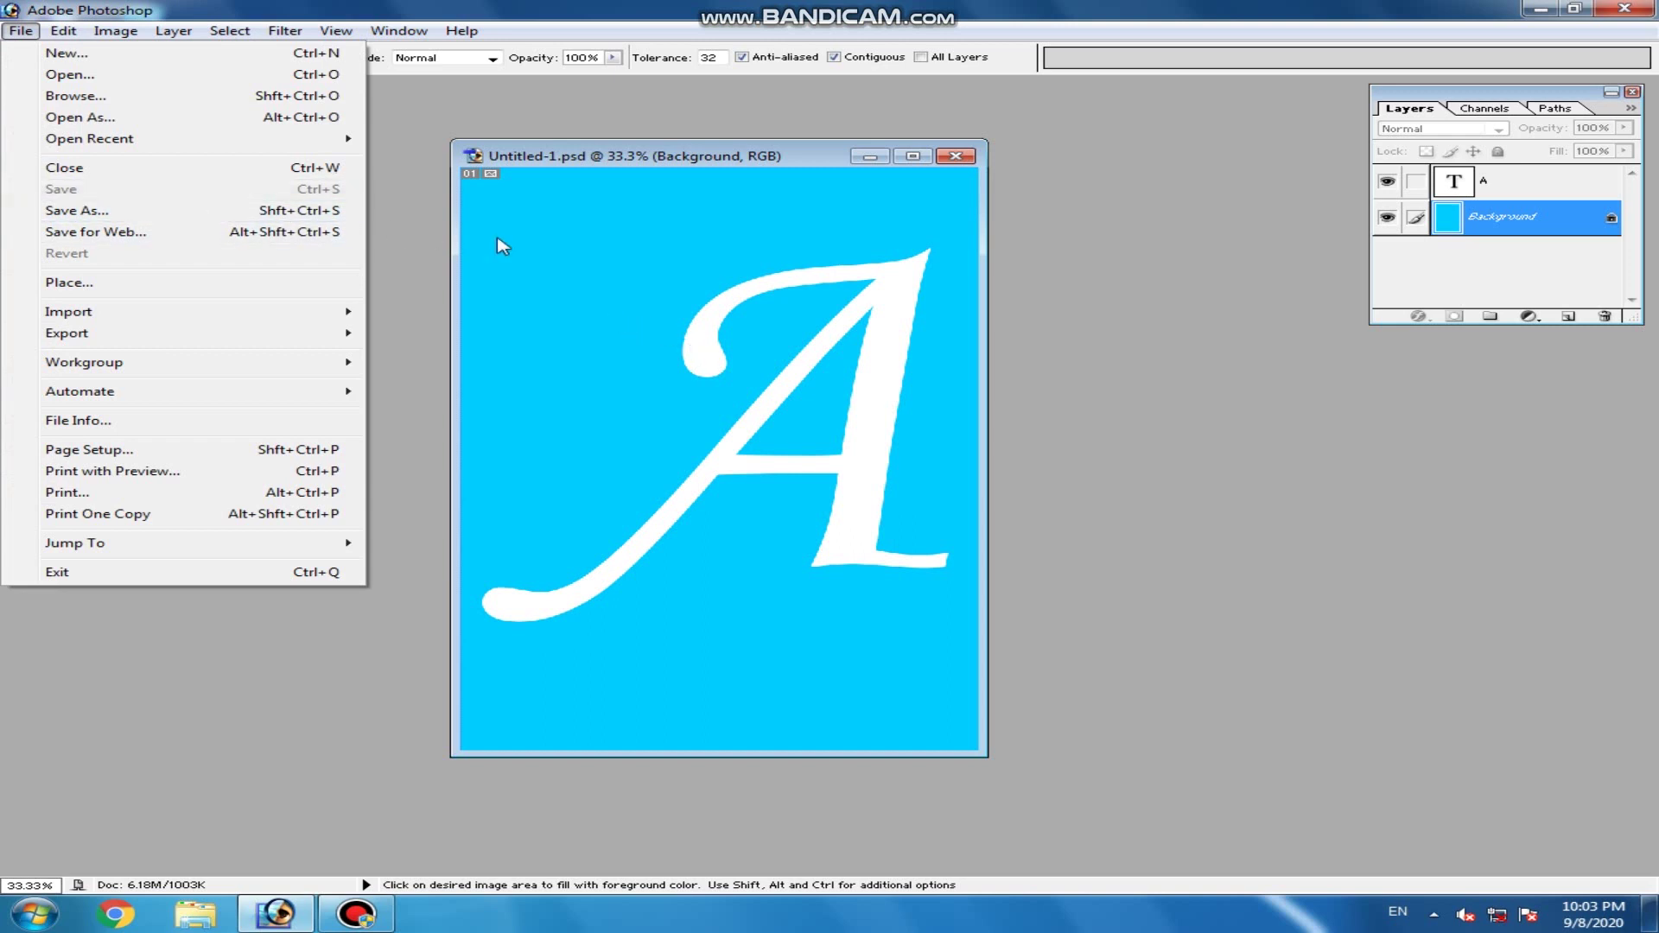
left_click(535, 248)
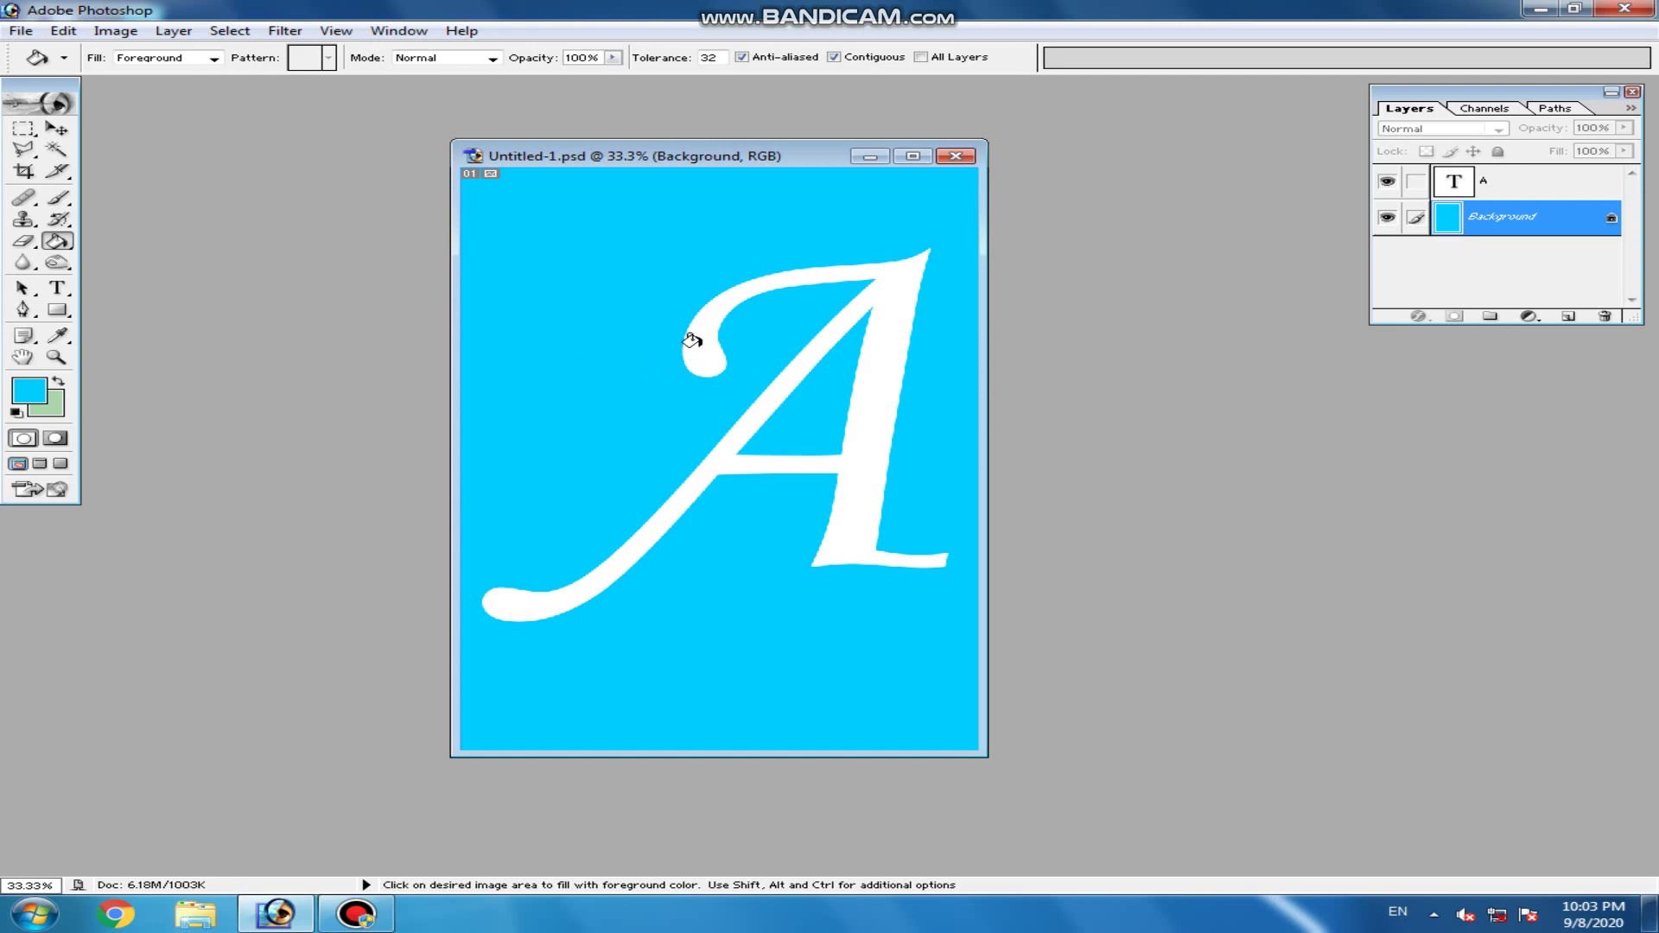
- Rasterize the A text layer, swap the foreground and background colors, and fill the letter with pale green
left_click(1533, 181)
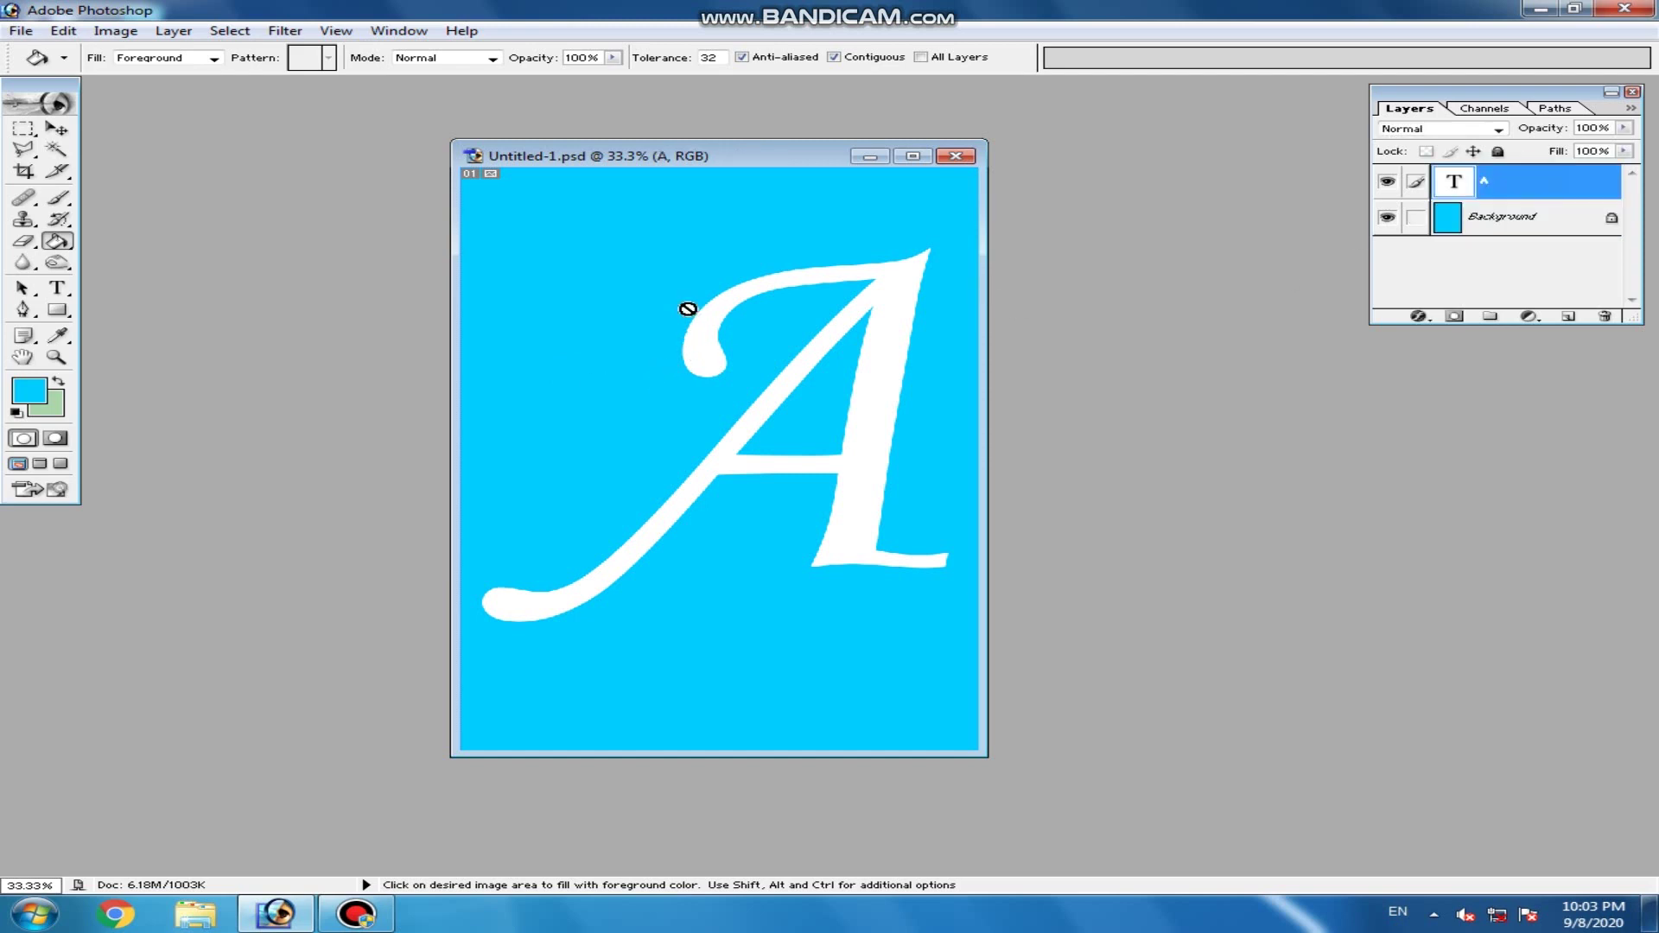
left_click(687, 319)
left_click(757, 353)
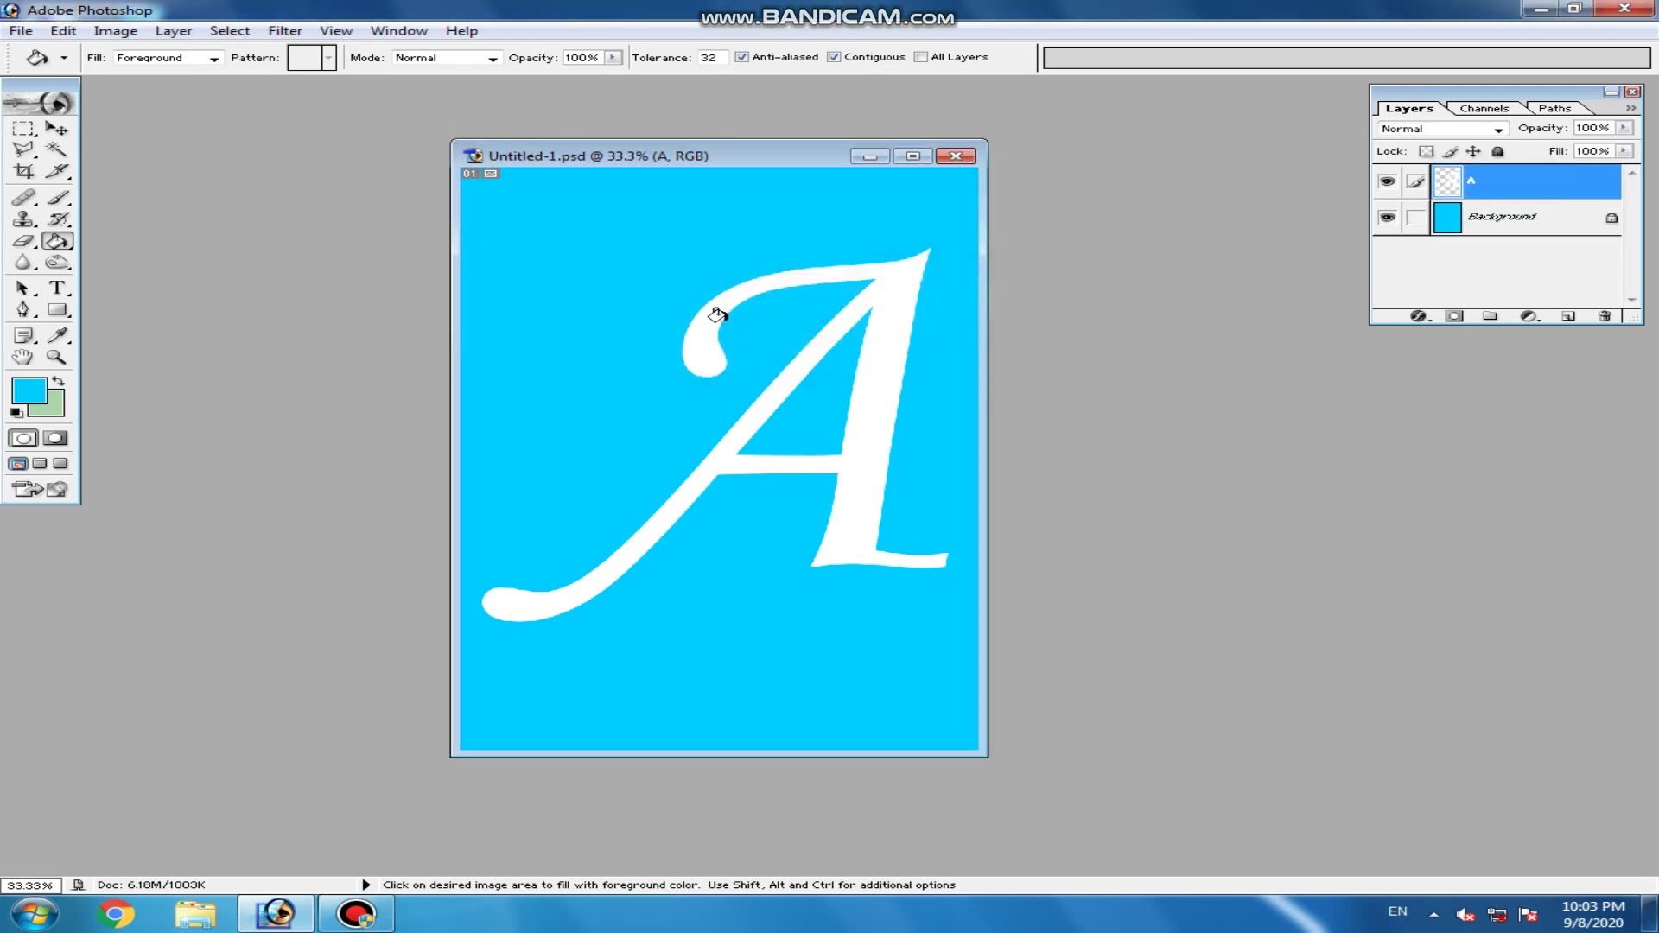
left_click(58, 381)
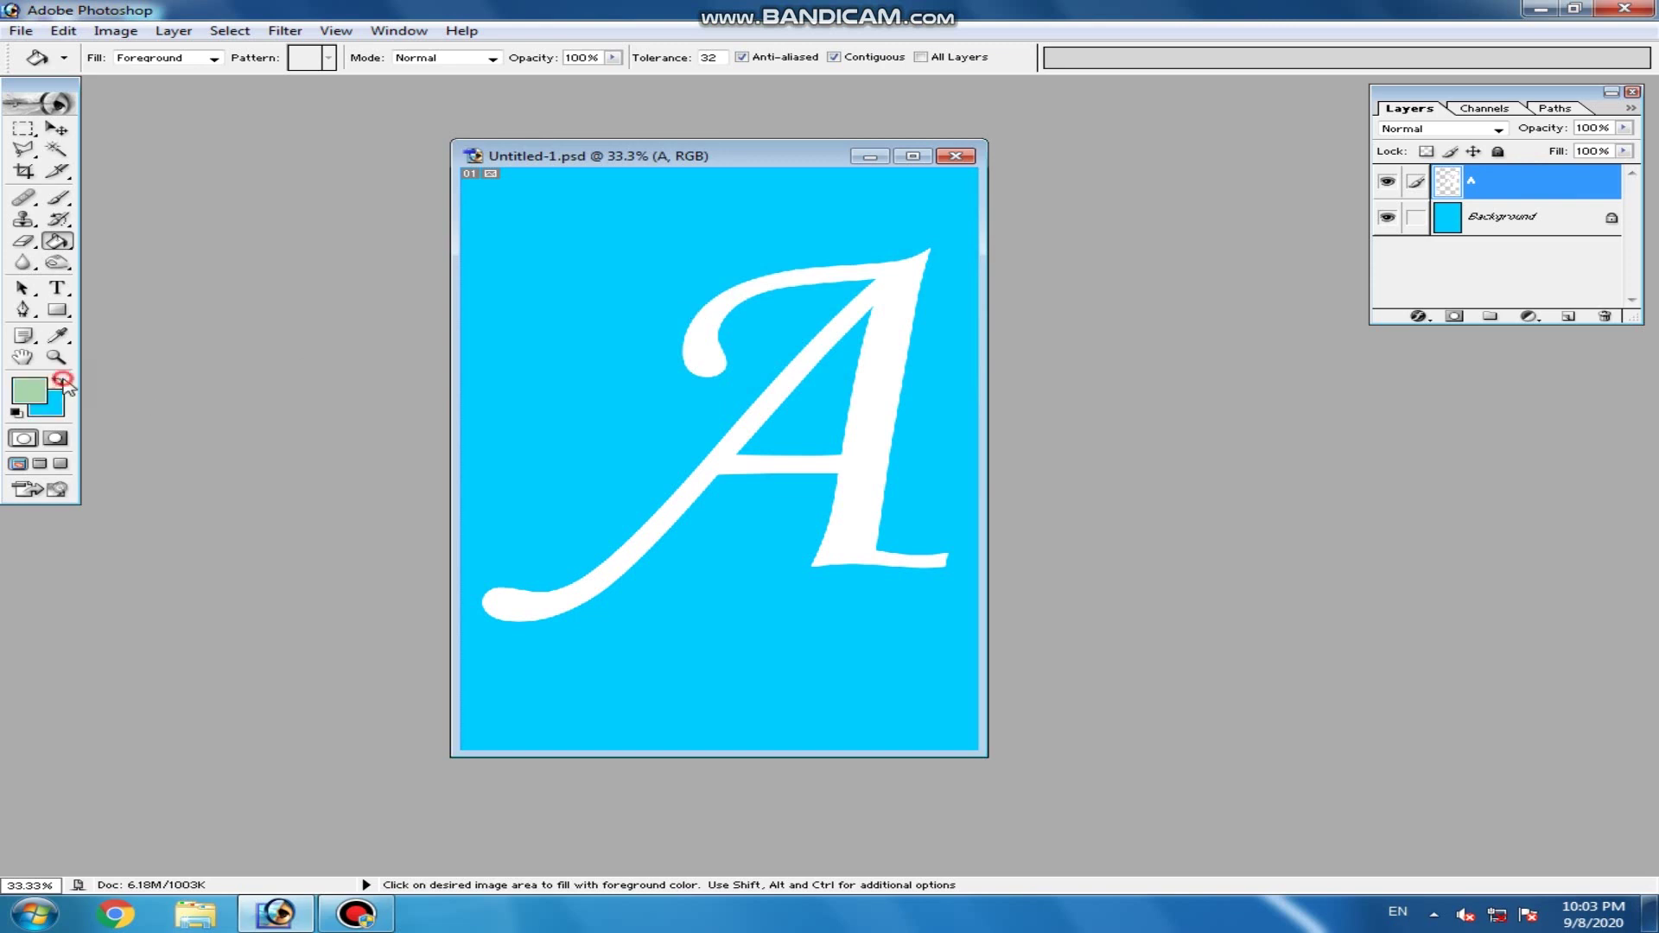
left_click(696, 304)
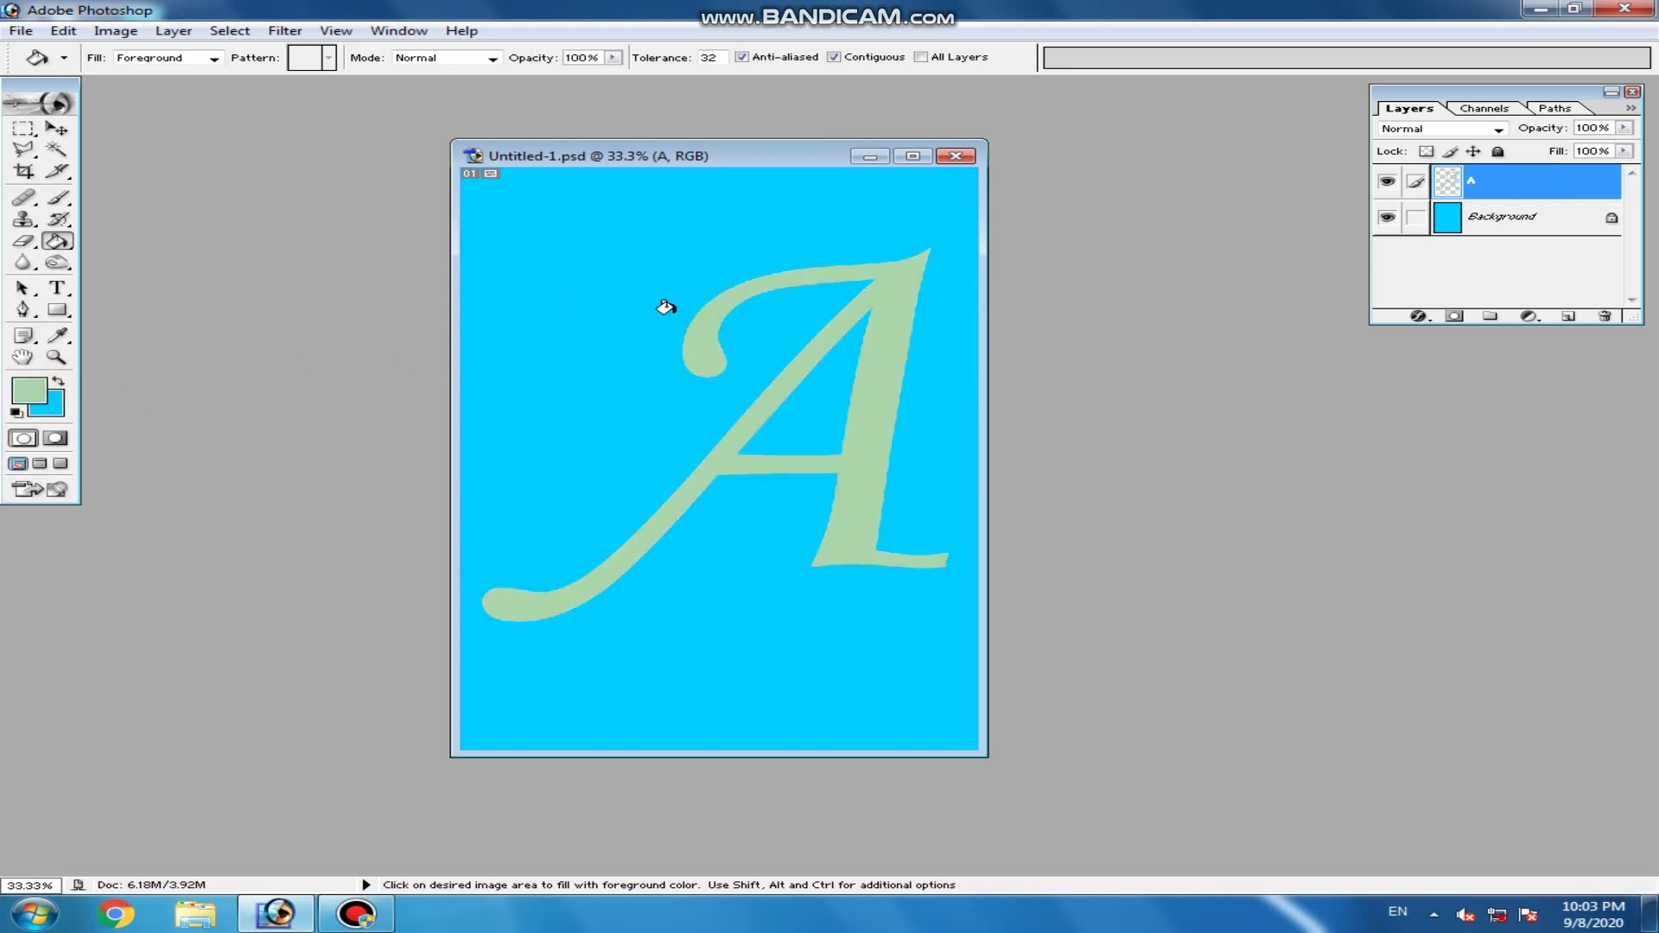
- Set the foreground color to black and fill the letter A with it
left_click(23, 397)
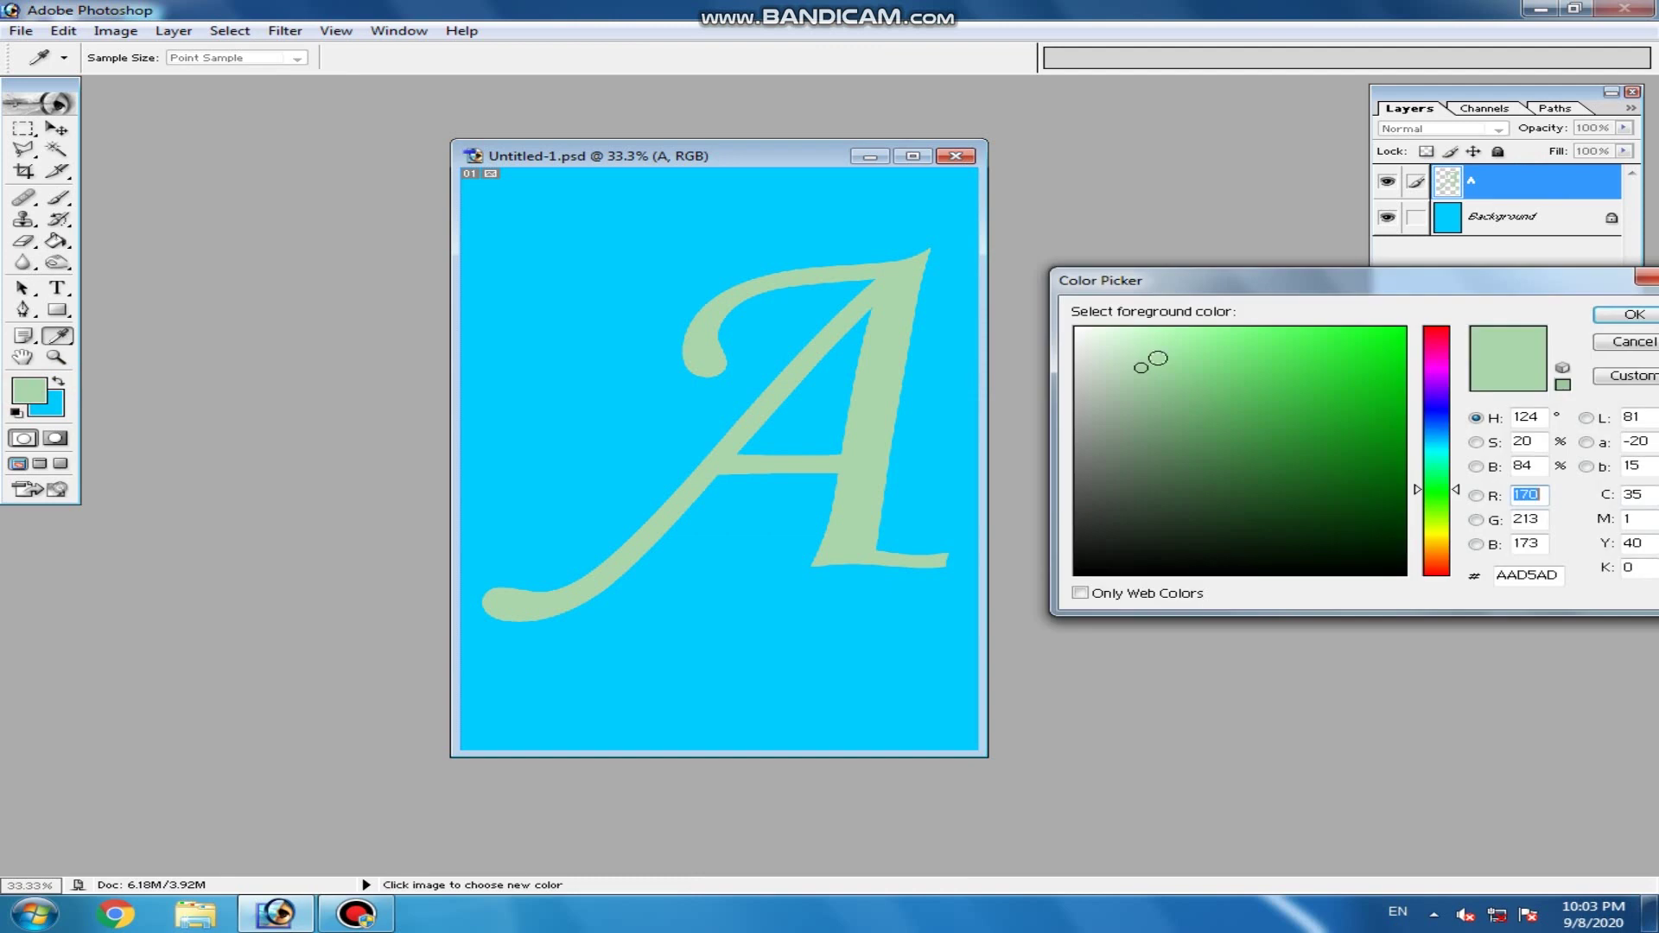
left_click(1633, 315)
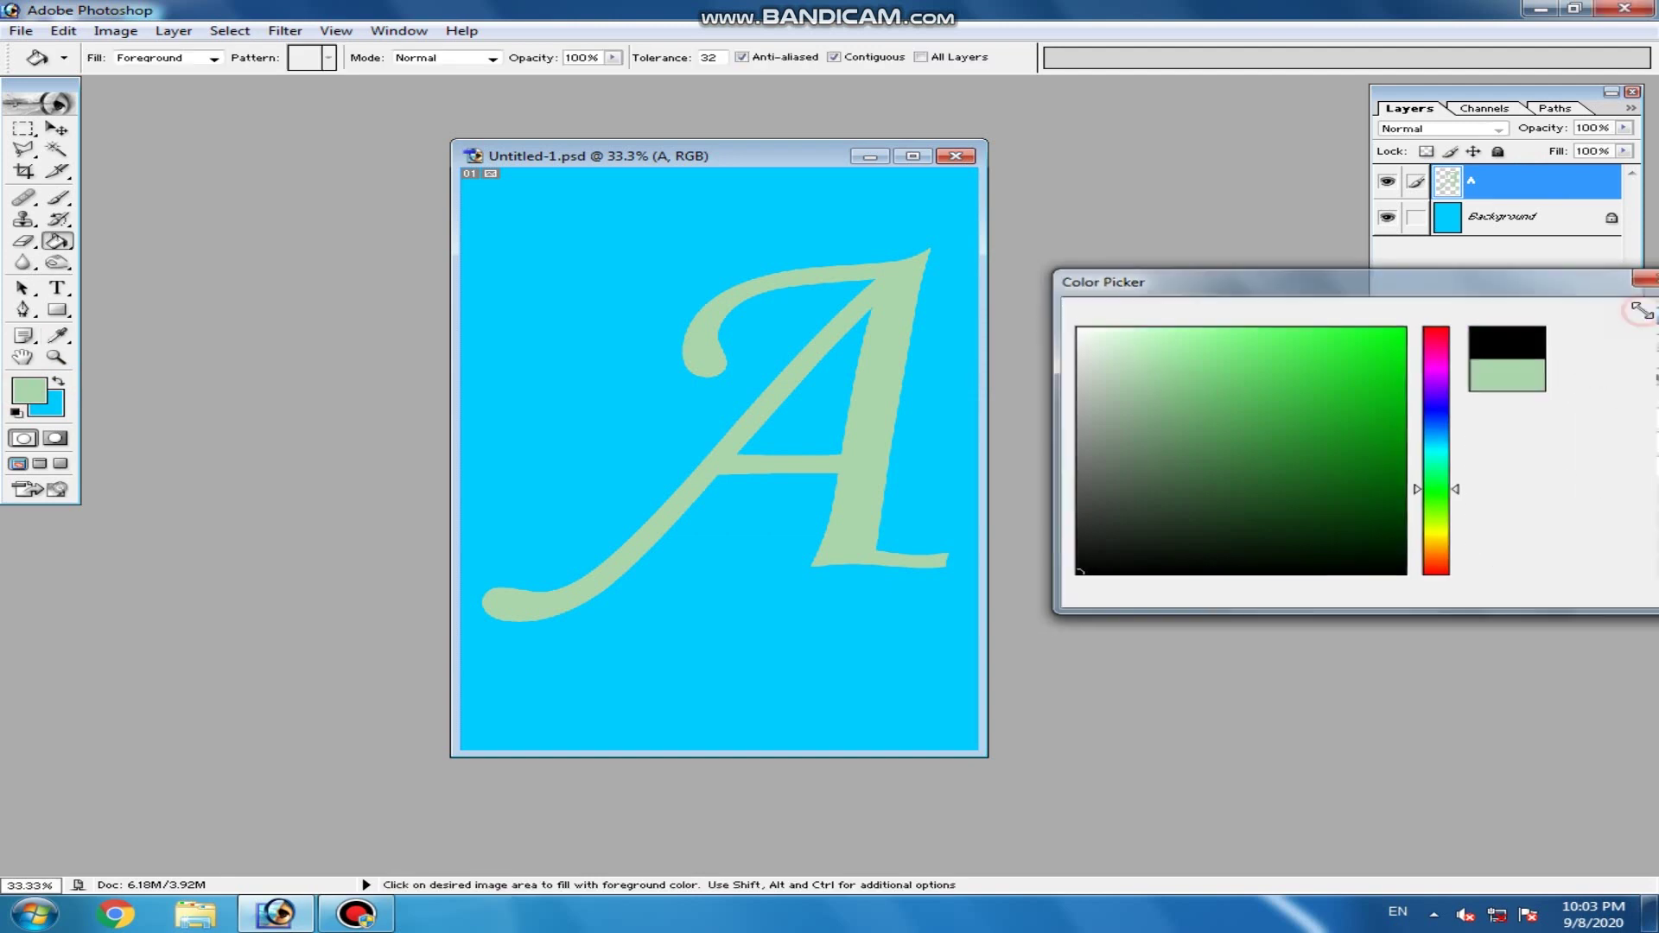
left_click(736, 288)
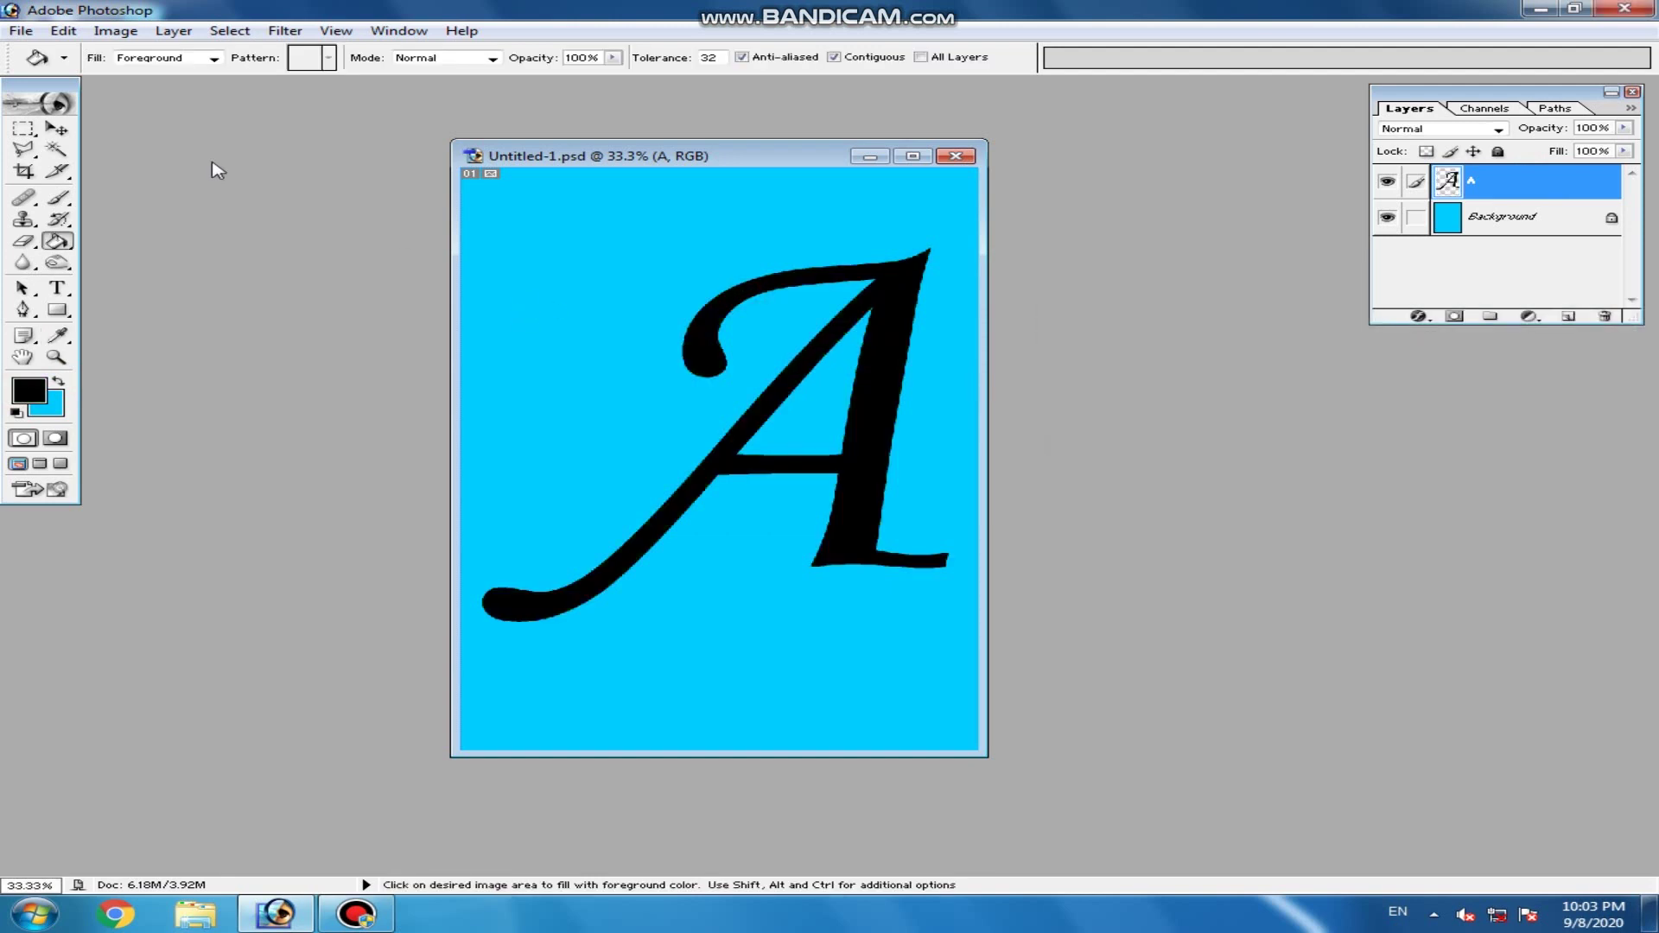
- Review the file formats offered by the Save As command and cancel without saving
left_click(21, 32)
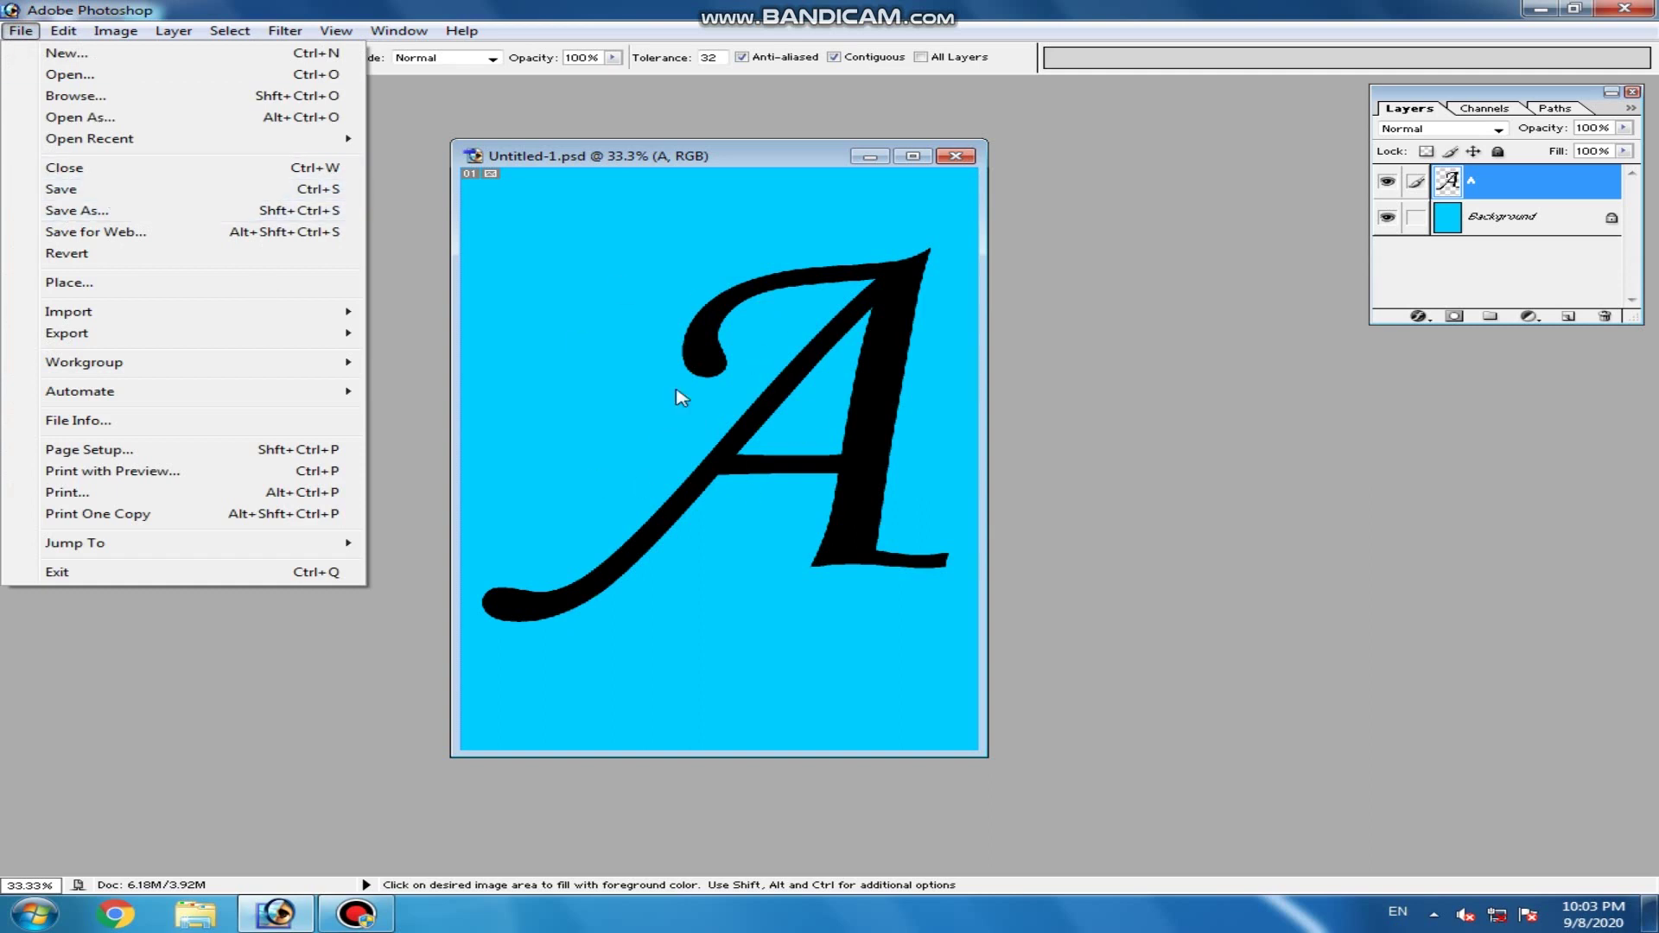
left_click(91, 216)
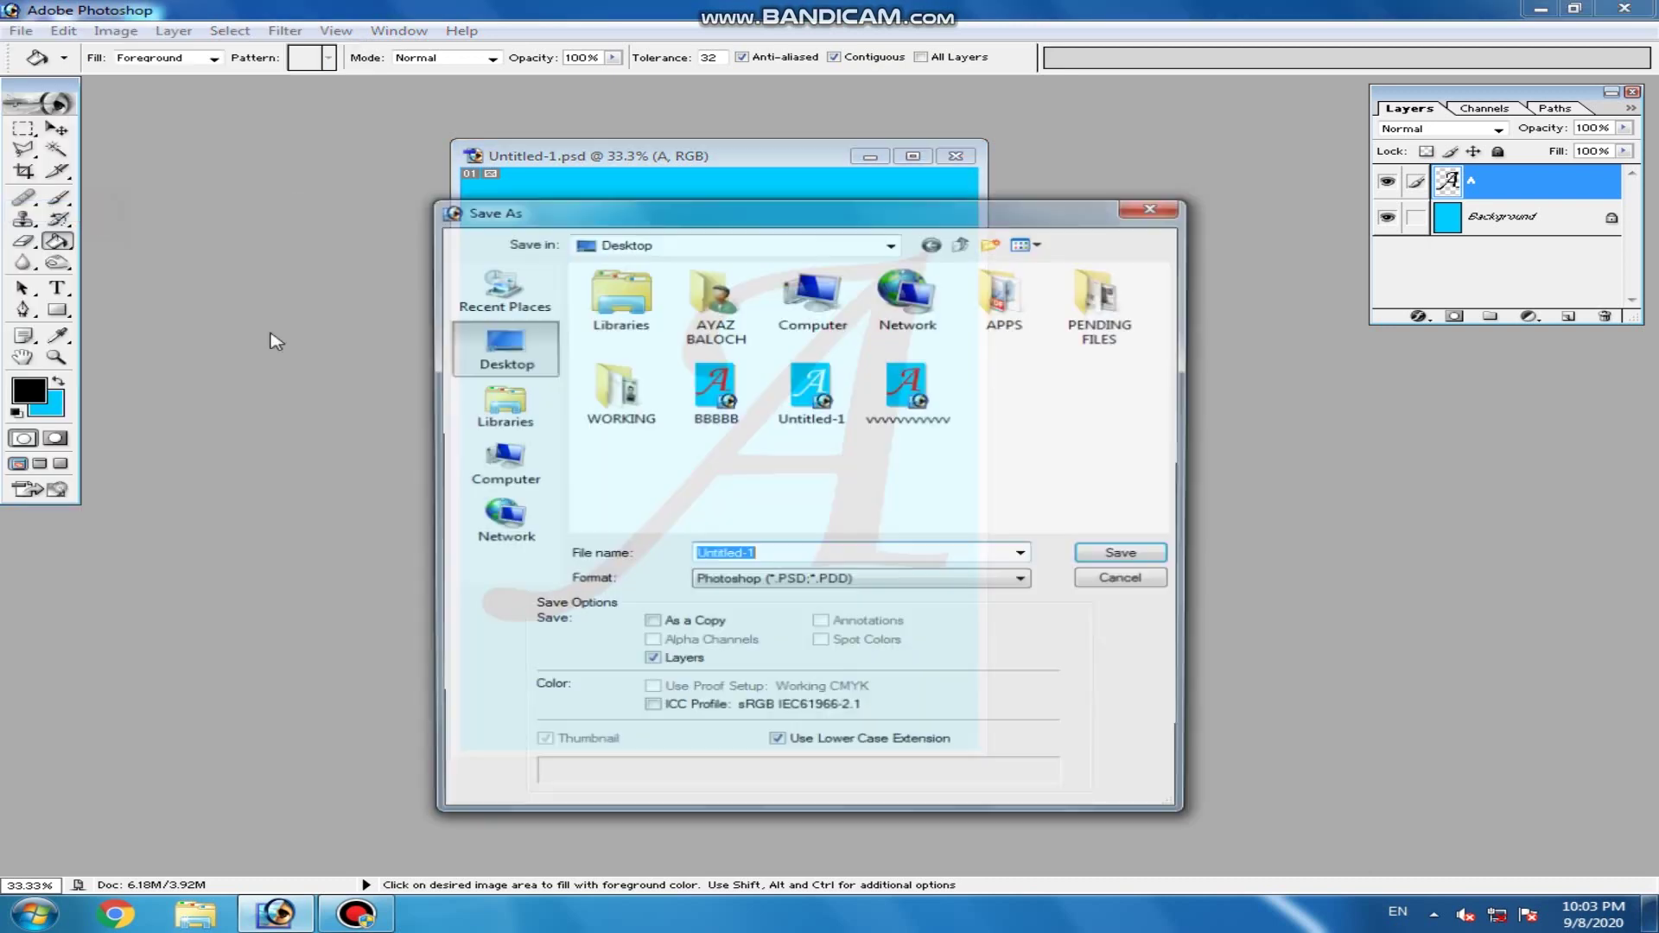
left_click_drag(778, 323, 645, 209)
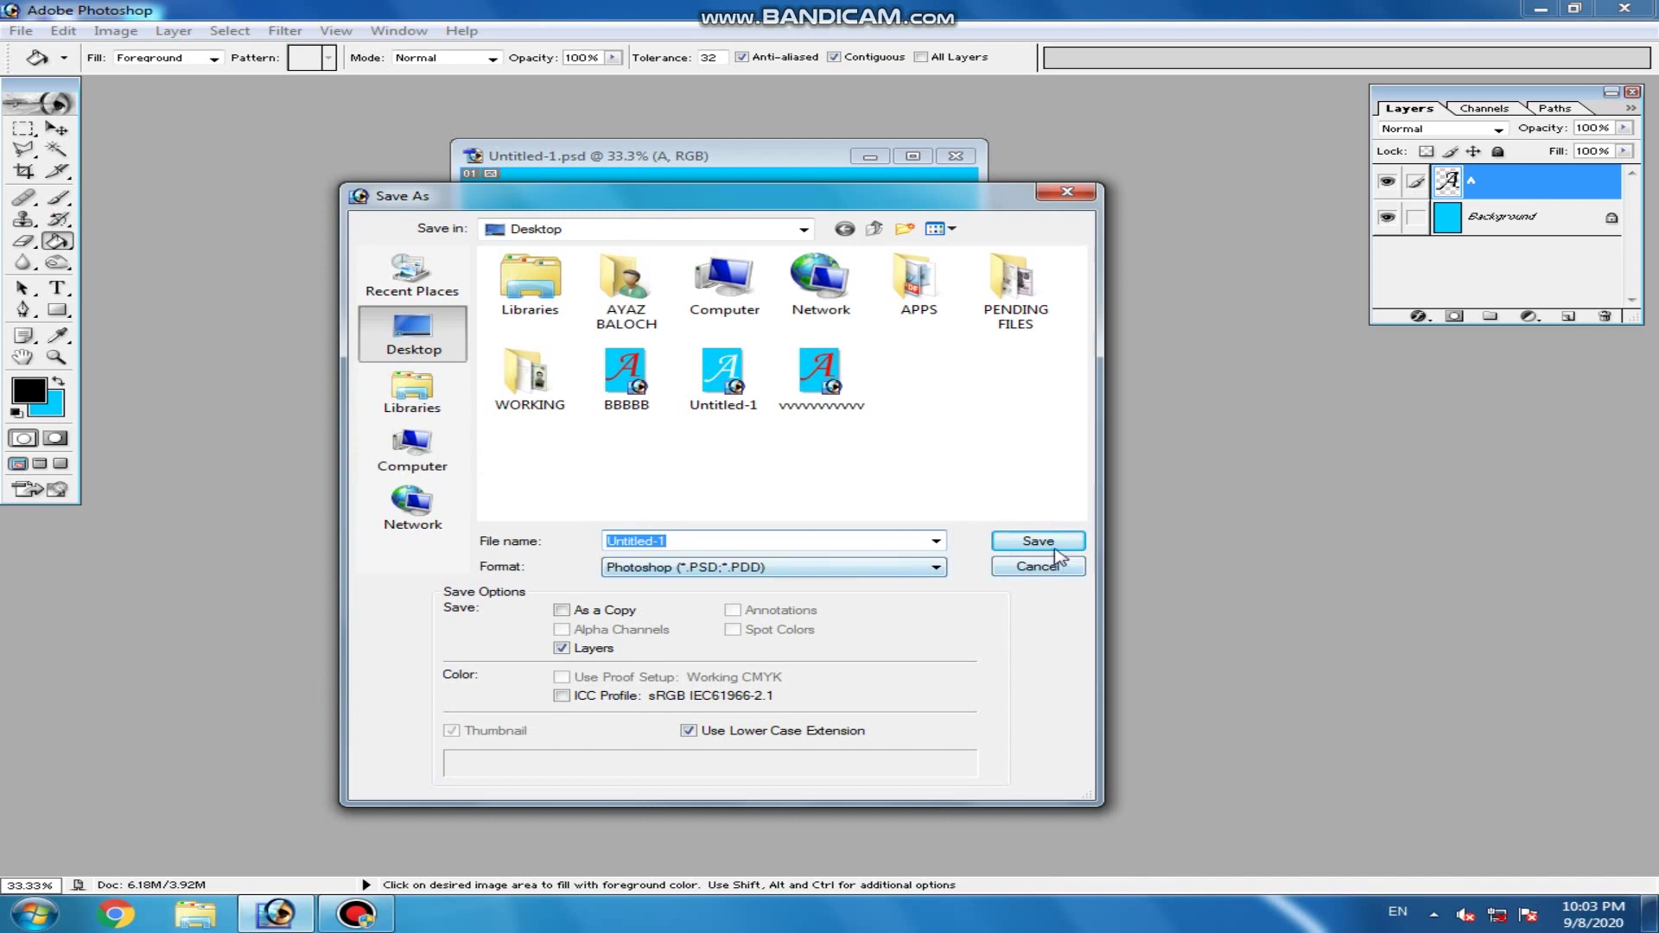
left_click(783, 570)
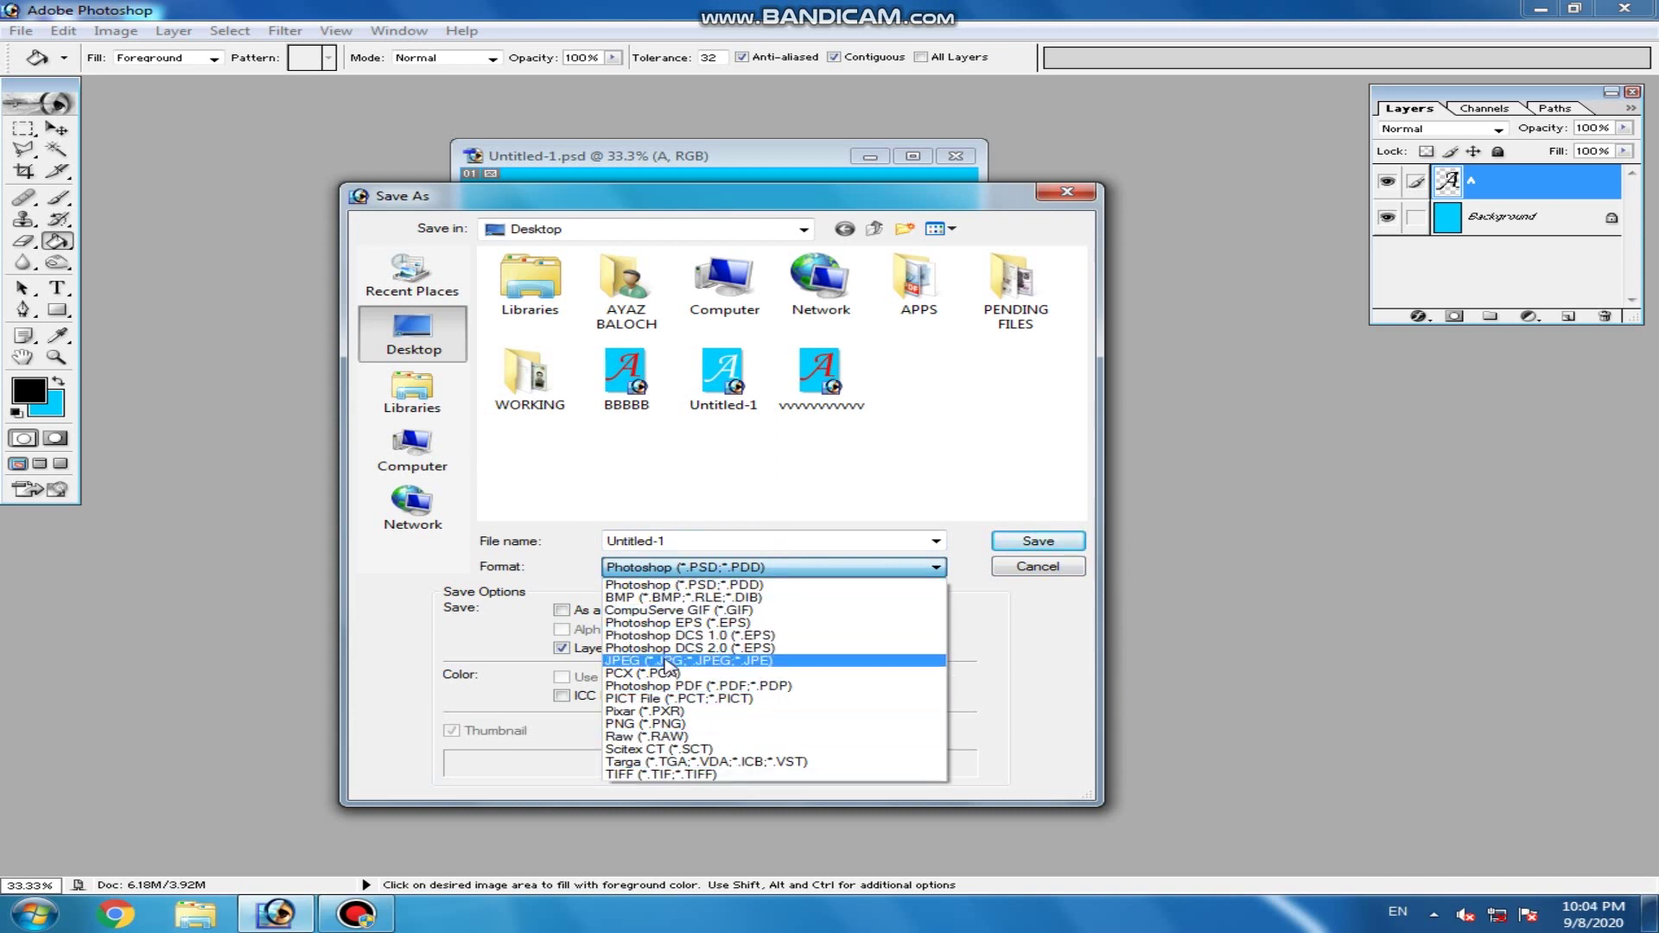
left_click(778, 477)
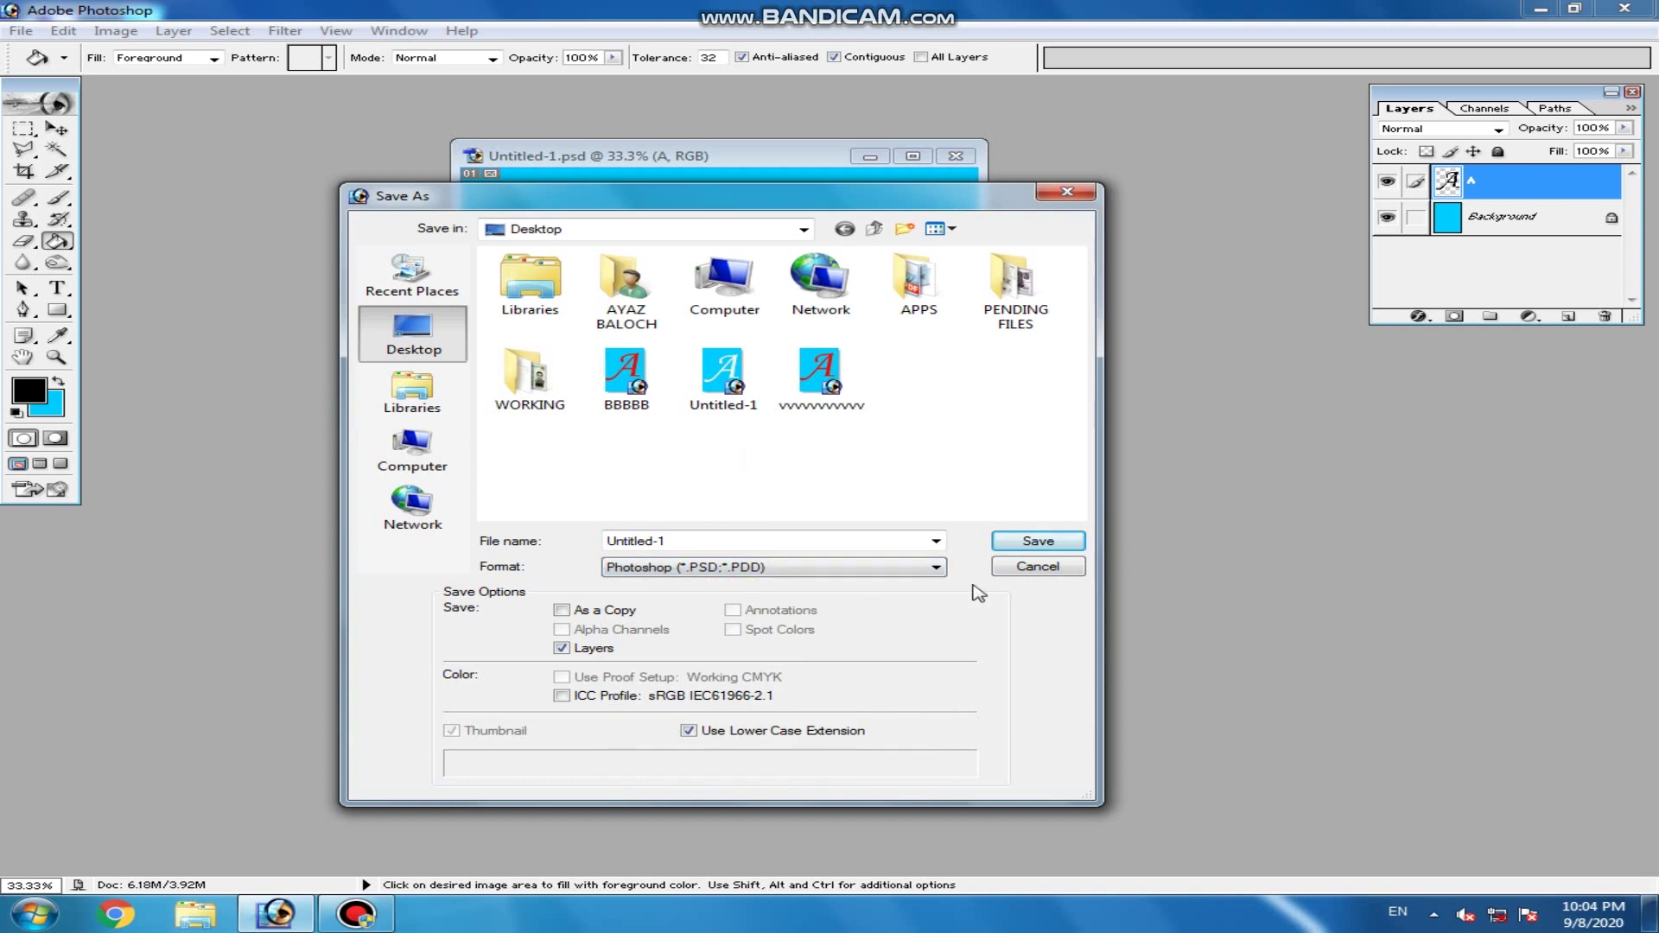
left_click(1034, 566)
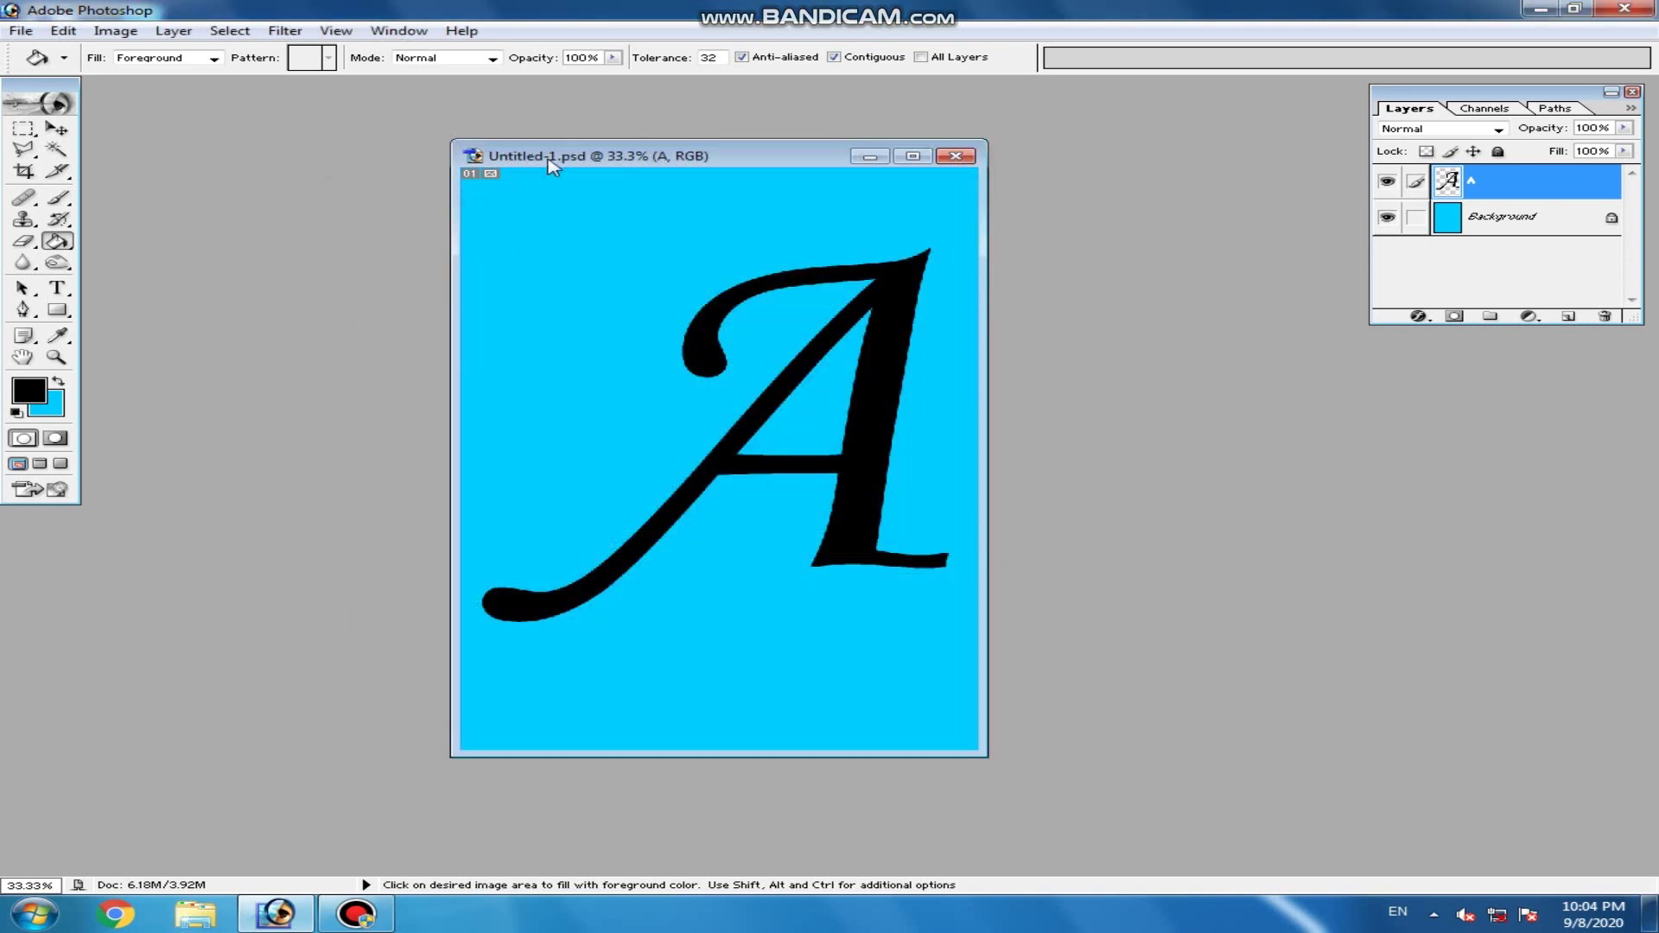
- Reposition the Untitled-1.psd document window slightly and switch to the Move tool
left_click_drag(555, 157, 607, 150)
left_click(18, 31)
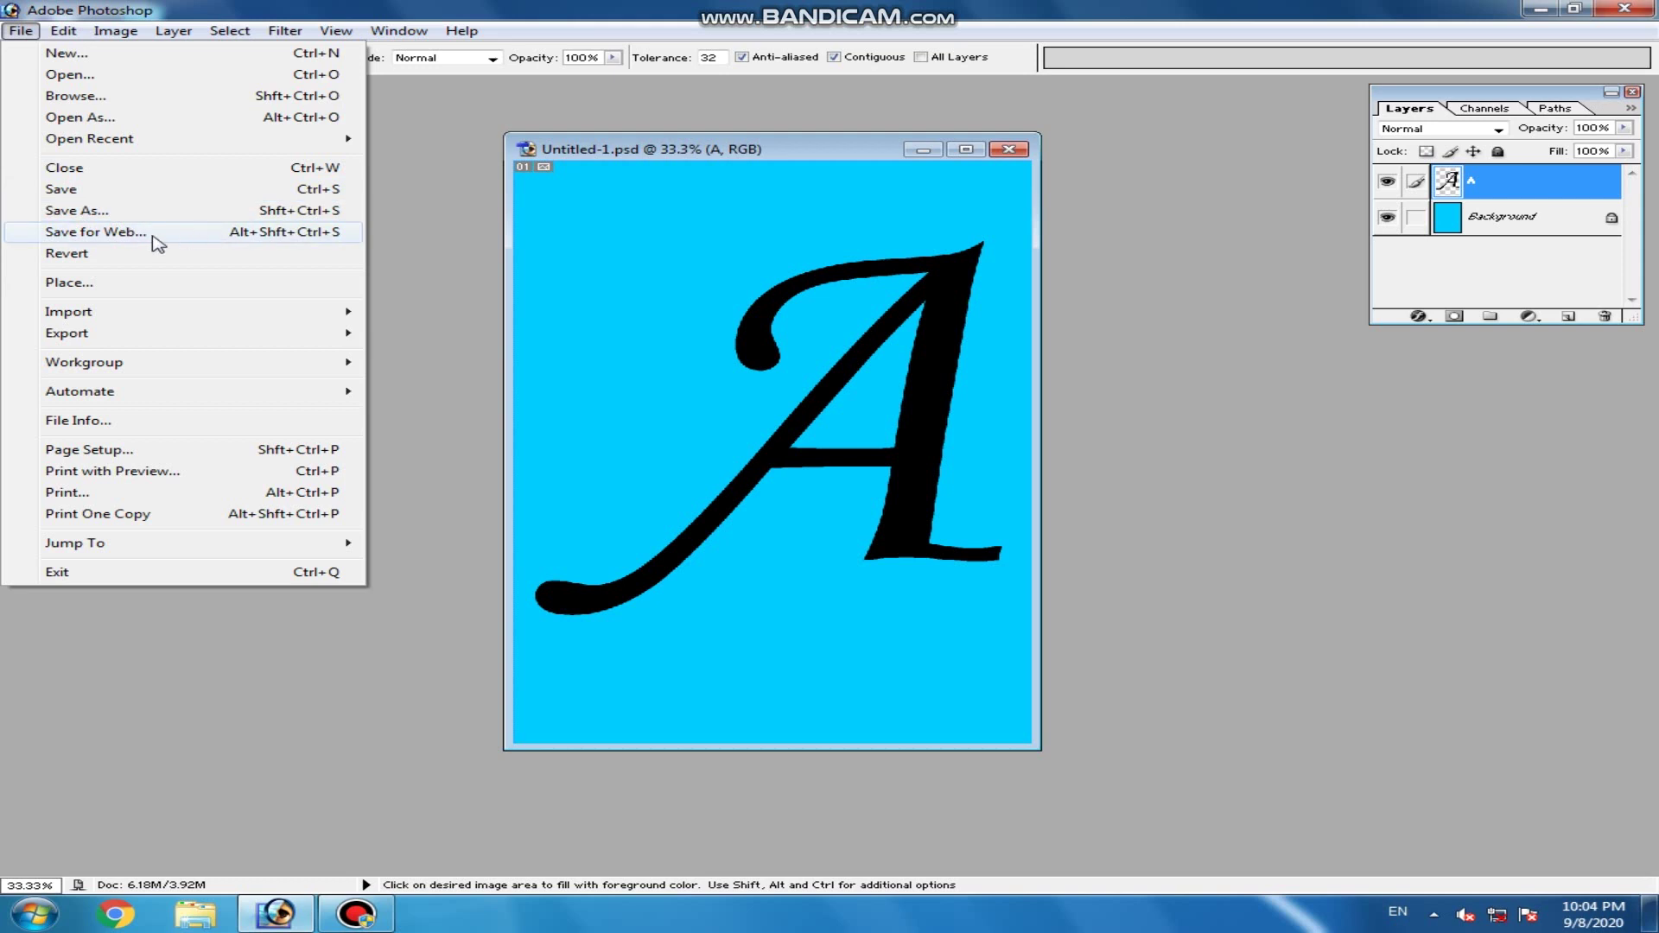
left_click(597, 315)
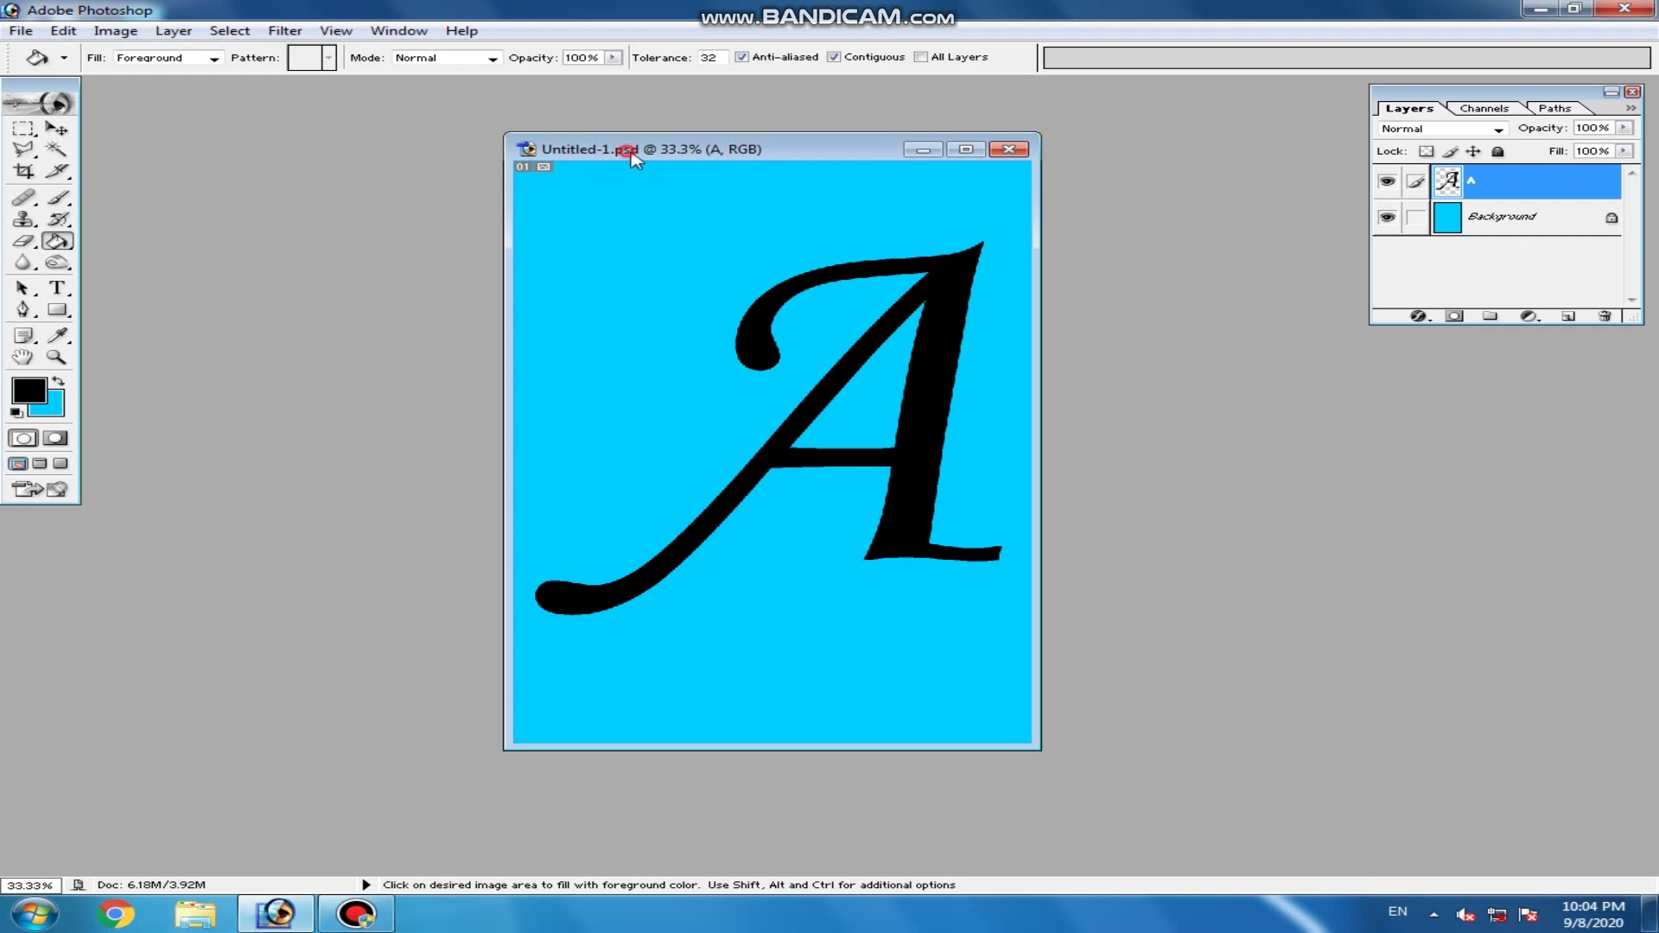
left_click_drag(632, 159, 640, 160)
left_click(57, 128)
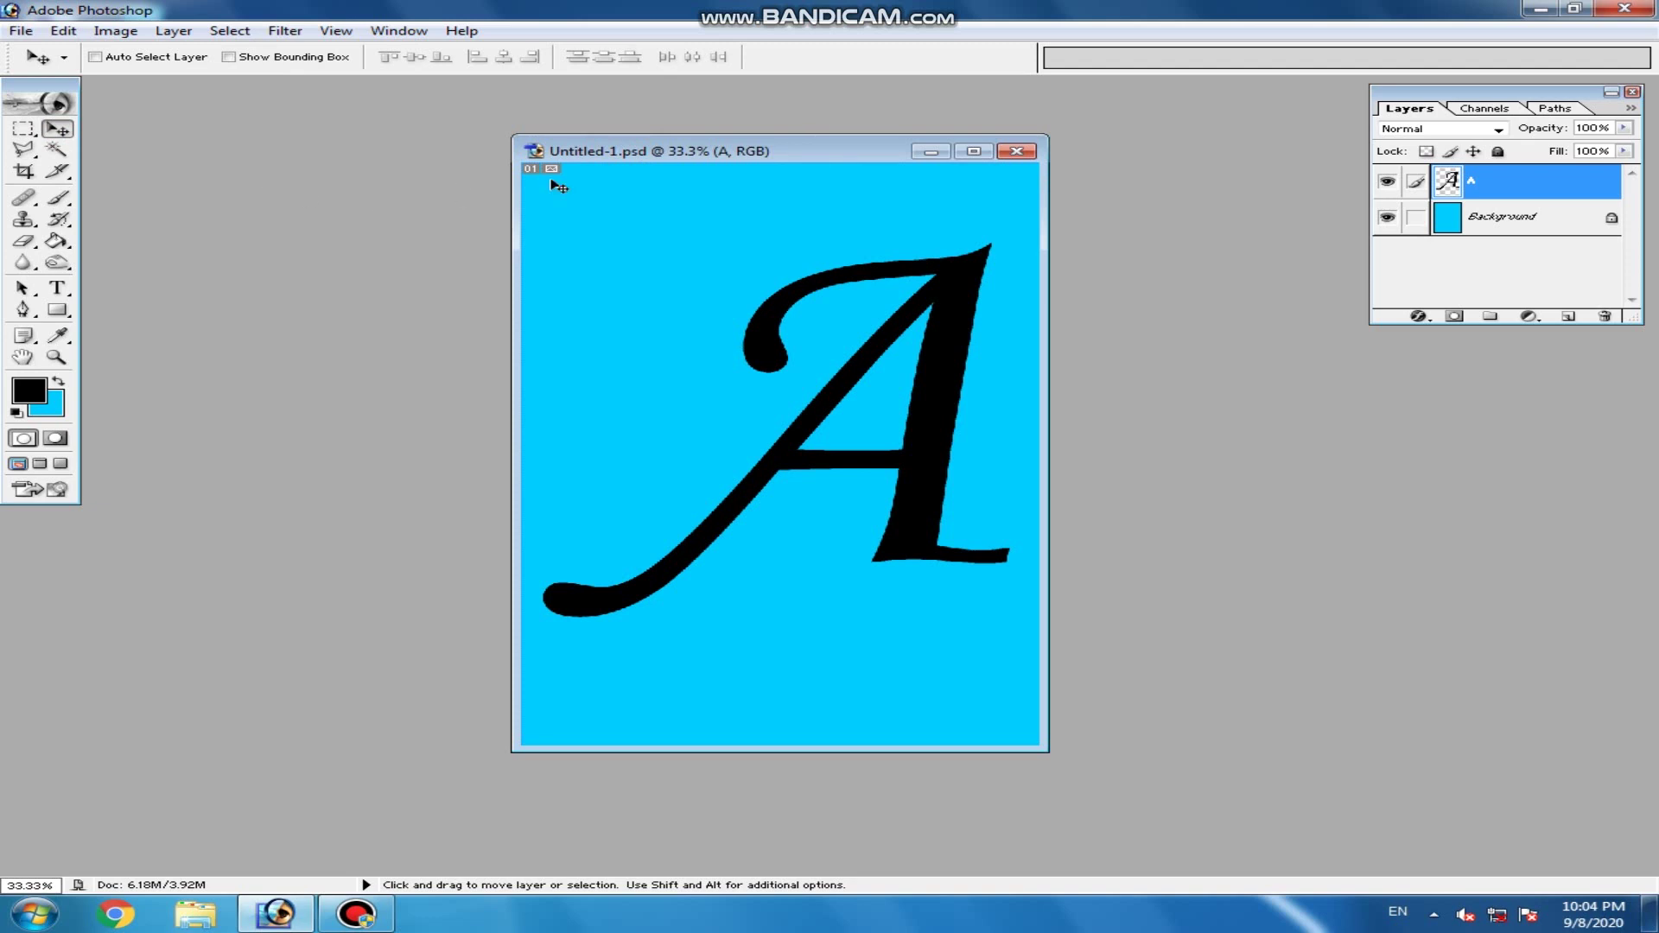
left_click_drag(669, 162, 662, 163)
- Review the document in the Save for Web preview and cancel without saving
left_click(21, 30)
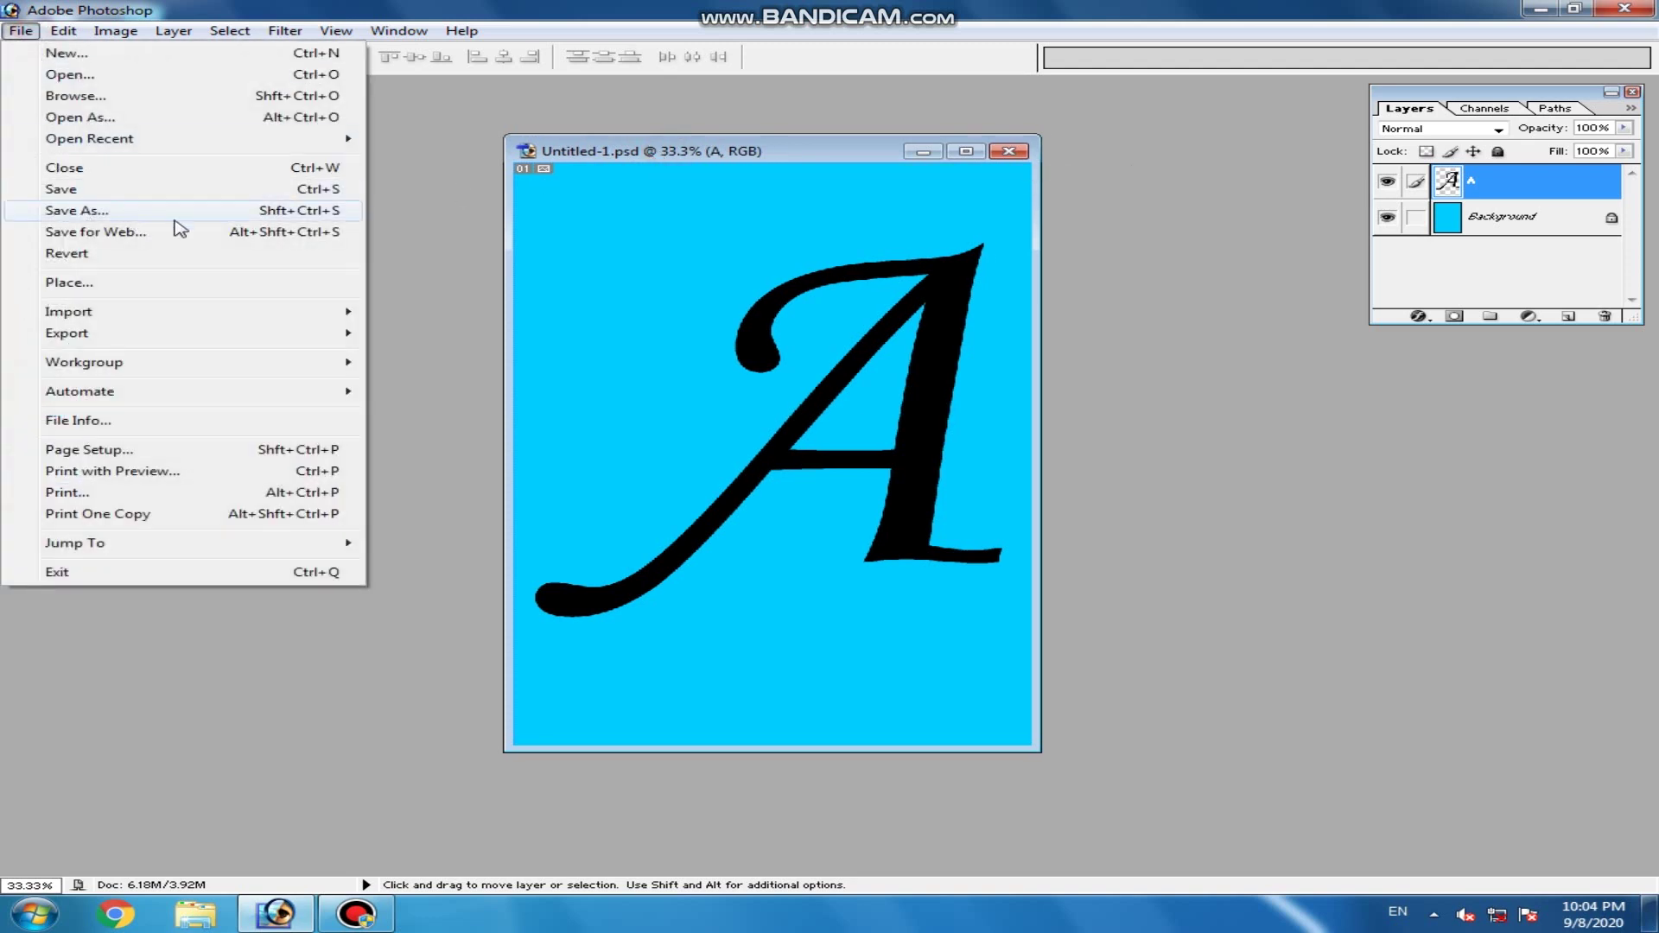
left_click(105, 234)
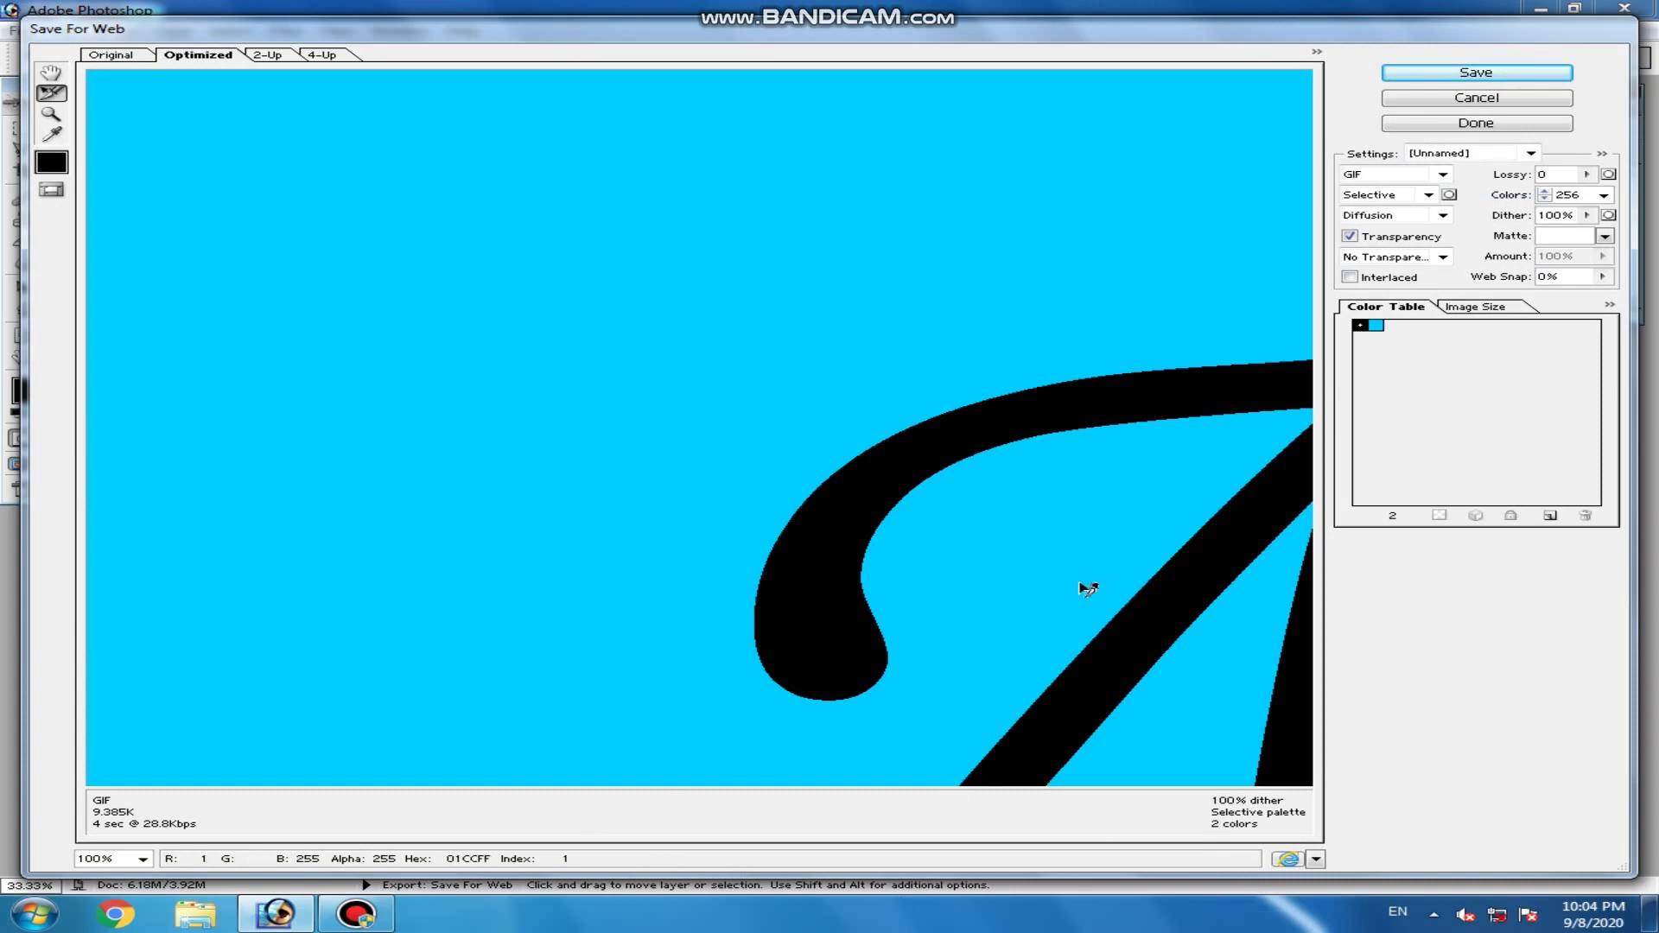
left_click(1477, 98)
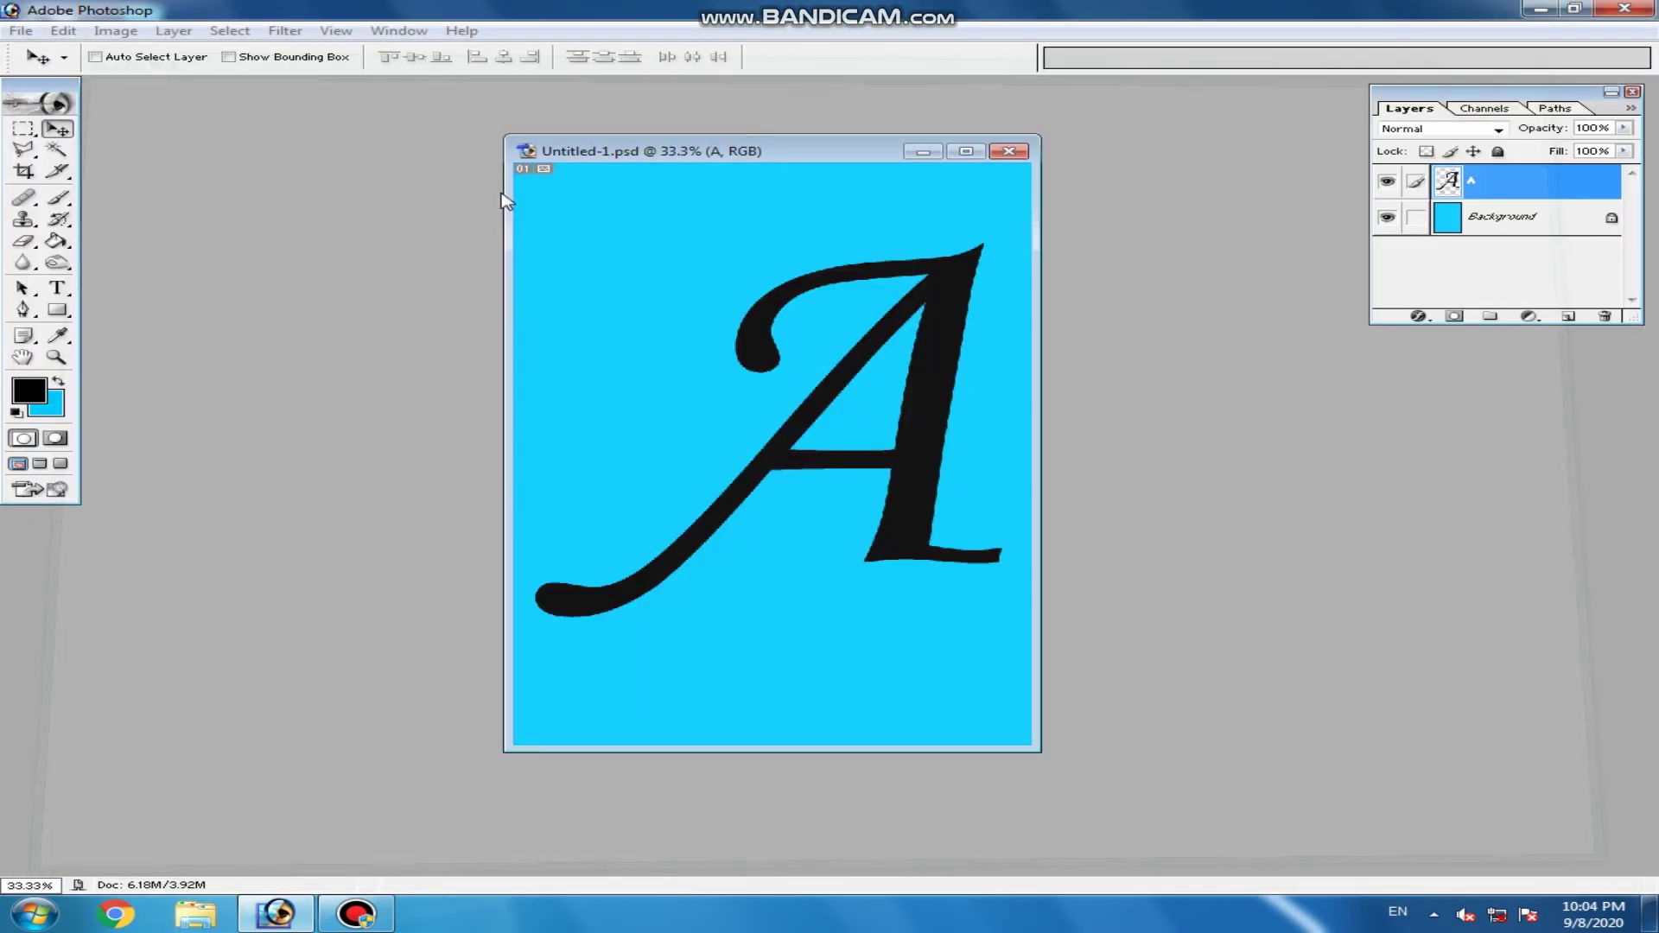
- Revert Untitled-1.psd to its last saved version and reposition its document window
left_click(21, 30)
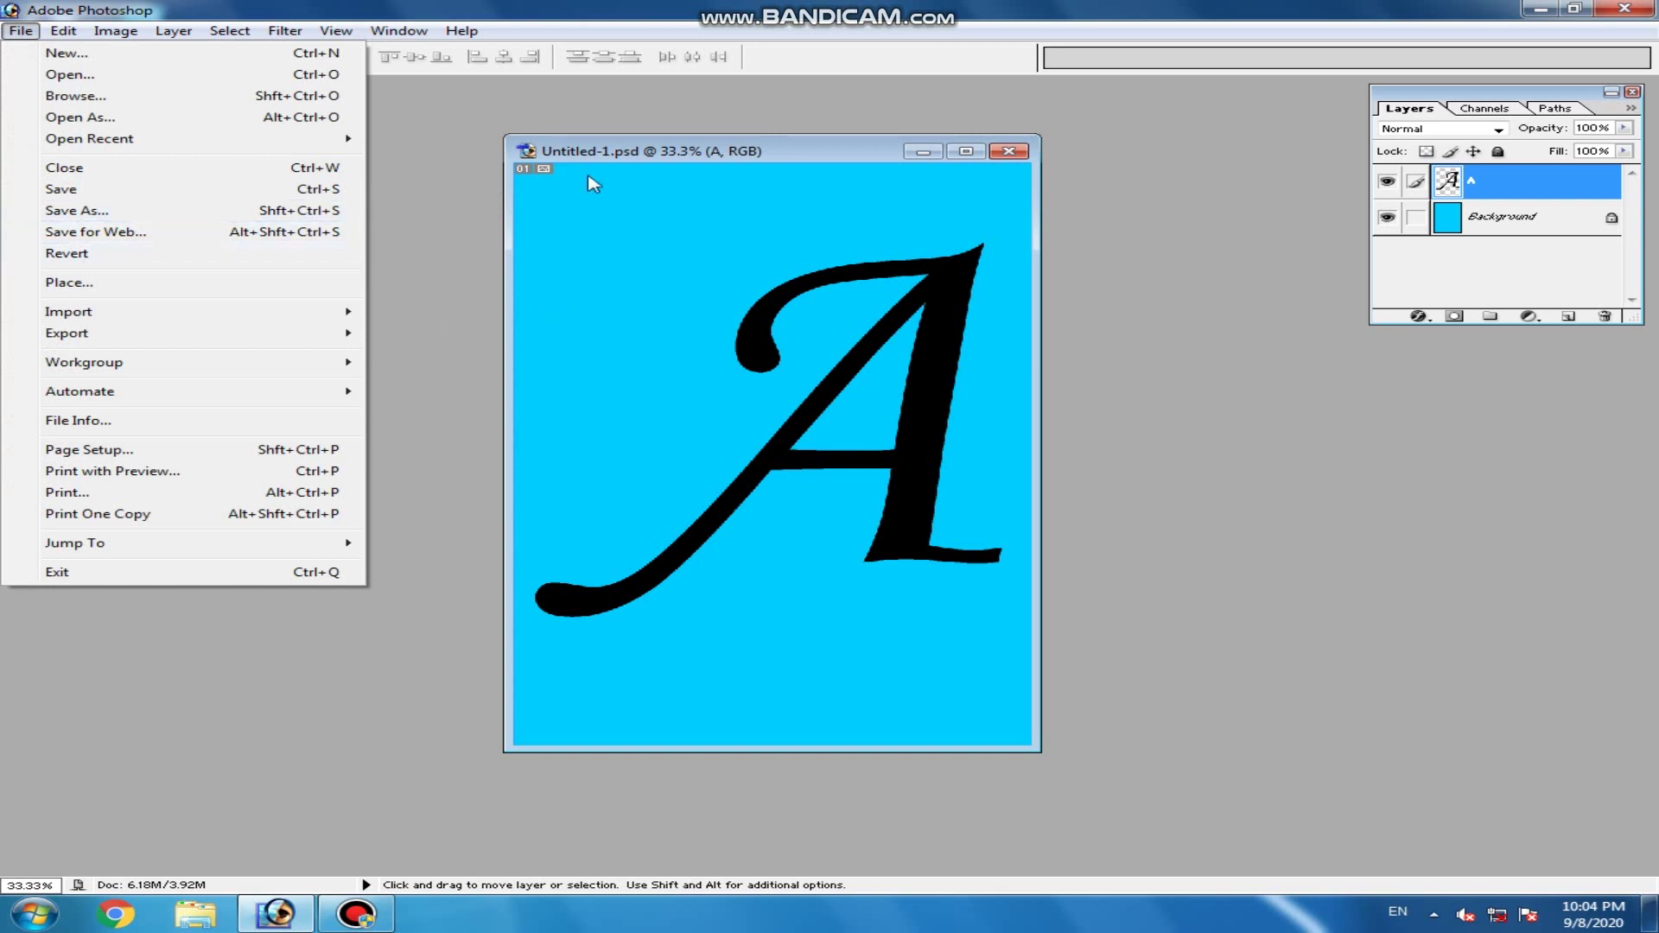
left_click(611, 148)
left_click_drag(635, 152, 676, 156)
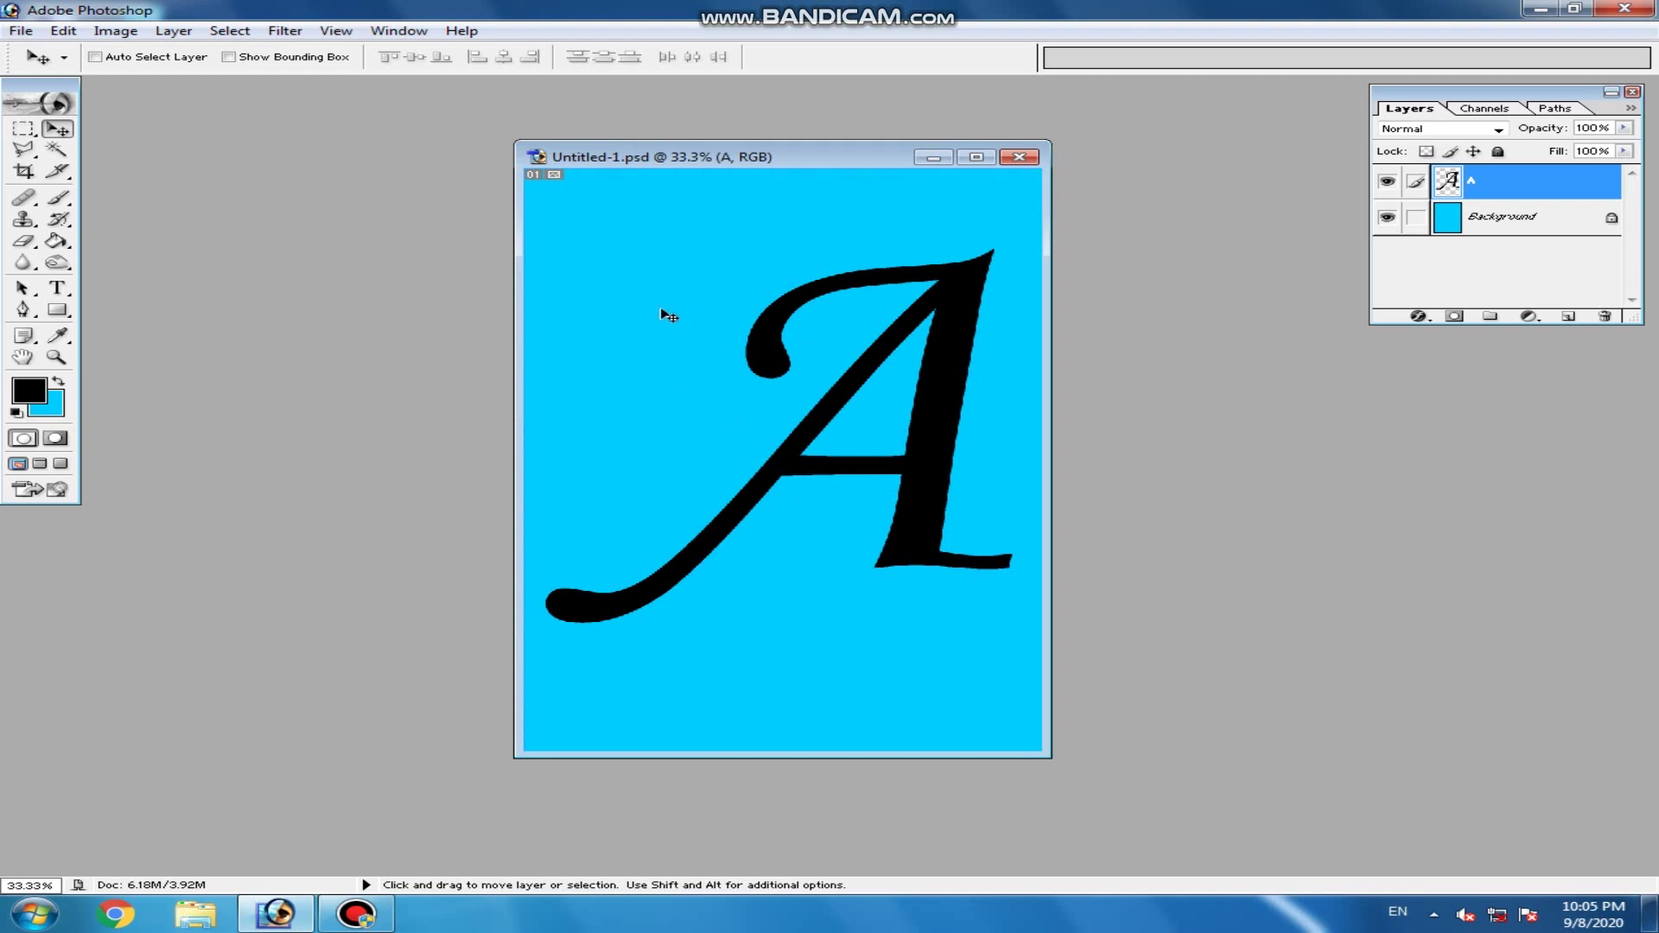
left_click_drag(611, 158, 598, 159)
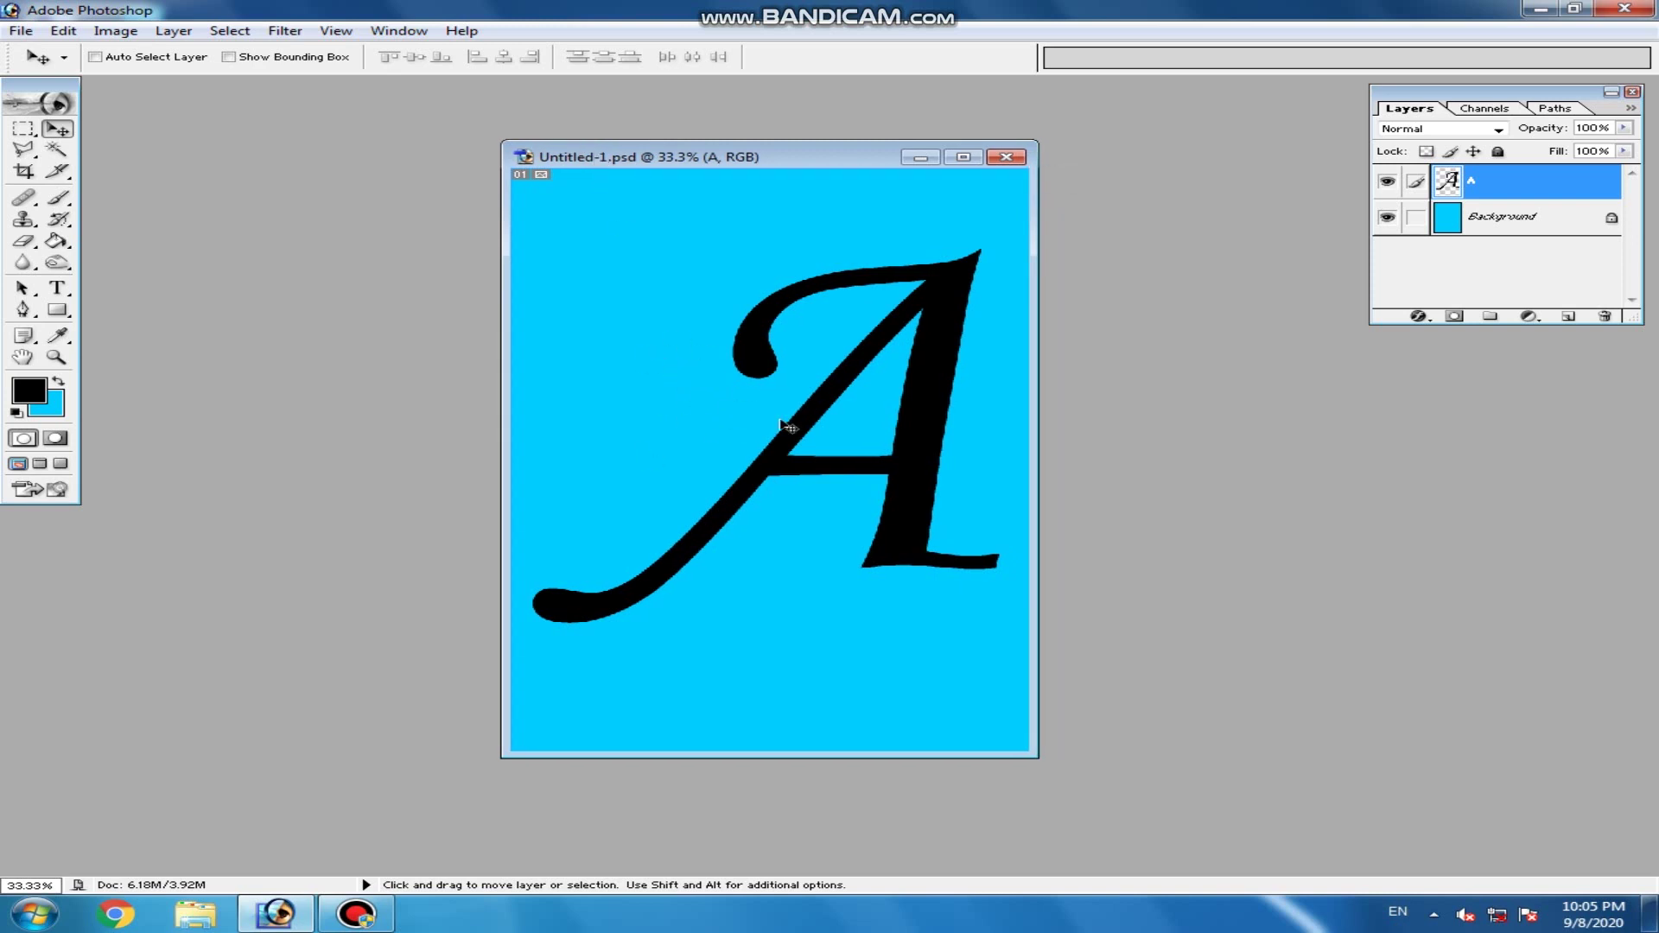
left_click(21, 31)
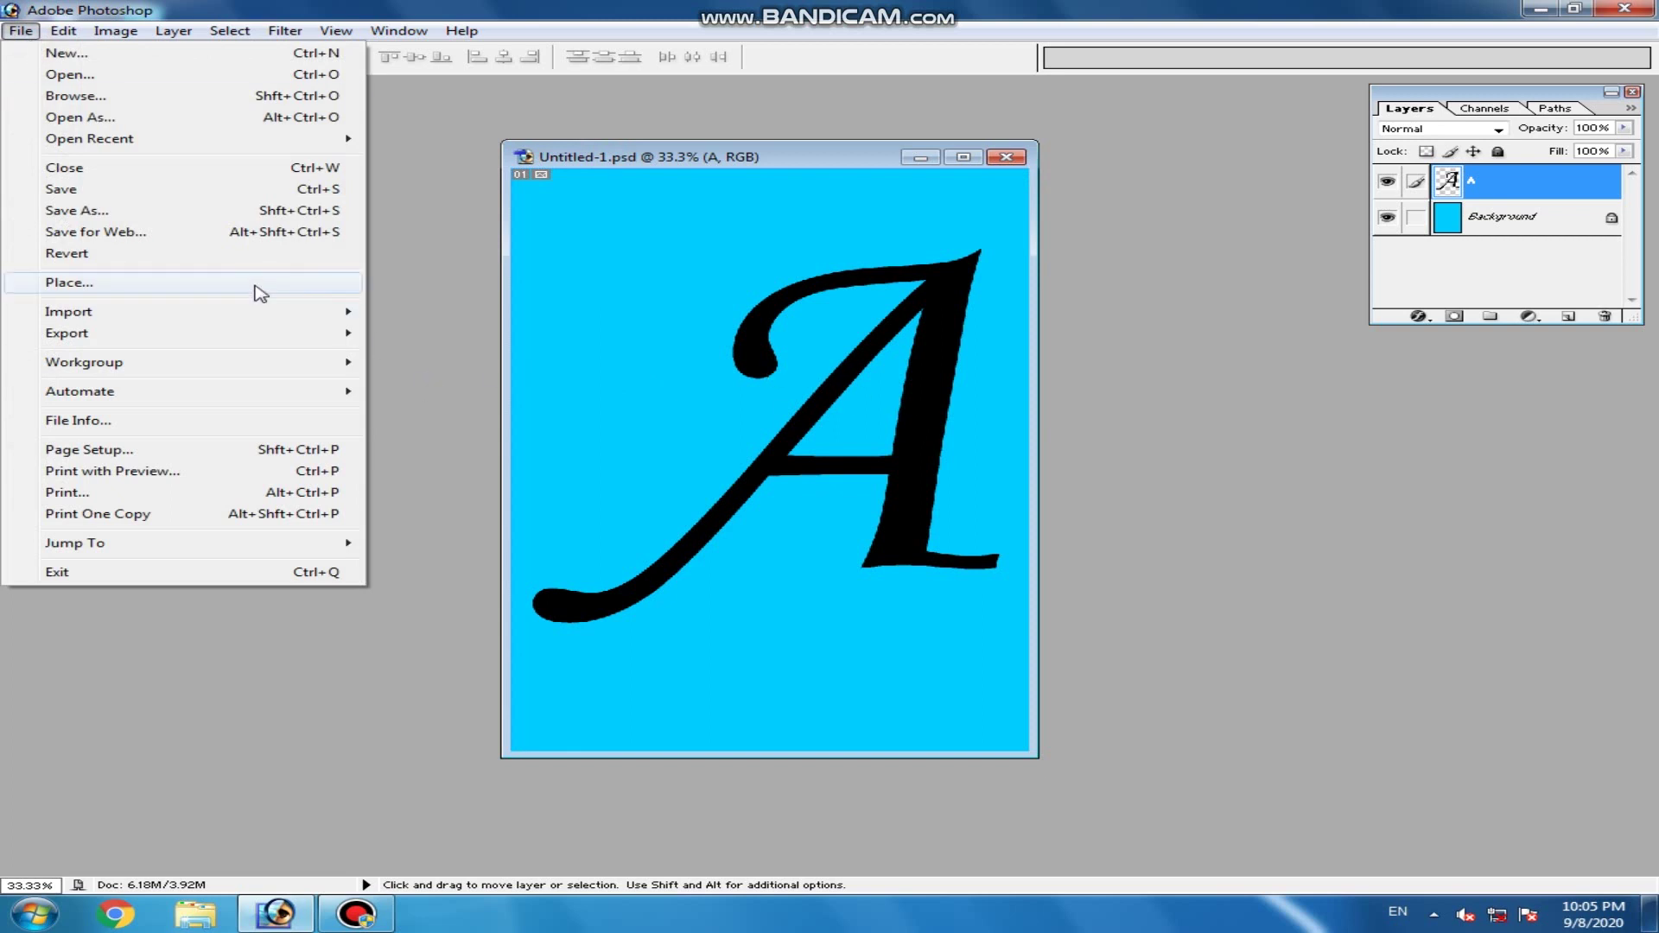
left_click(122, 259)
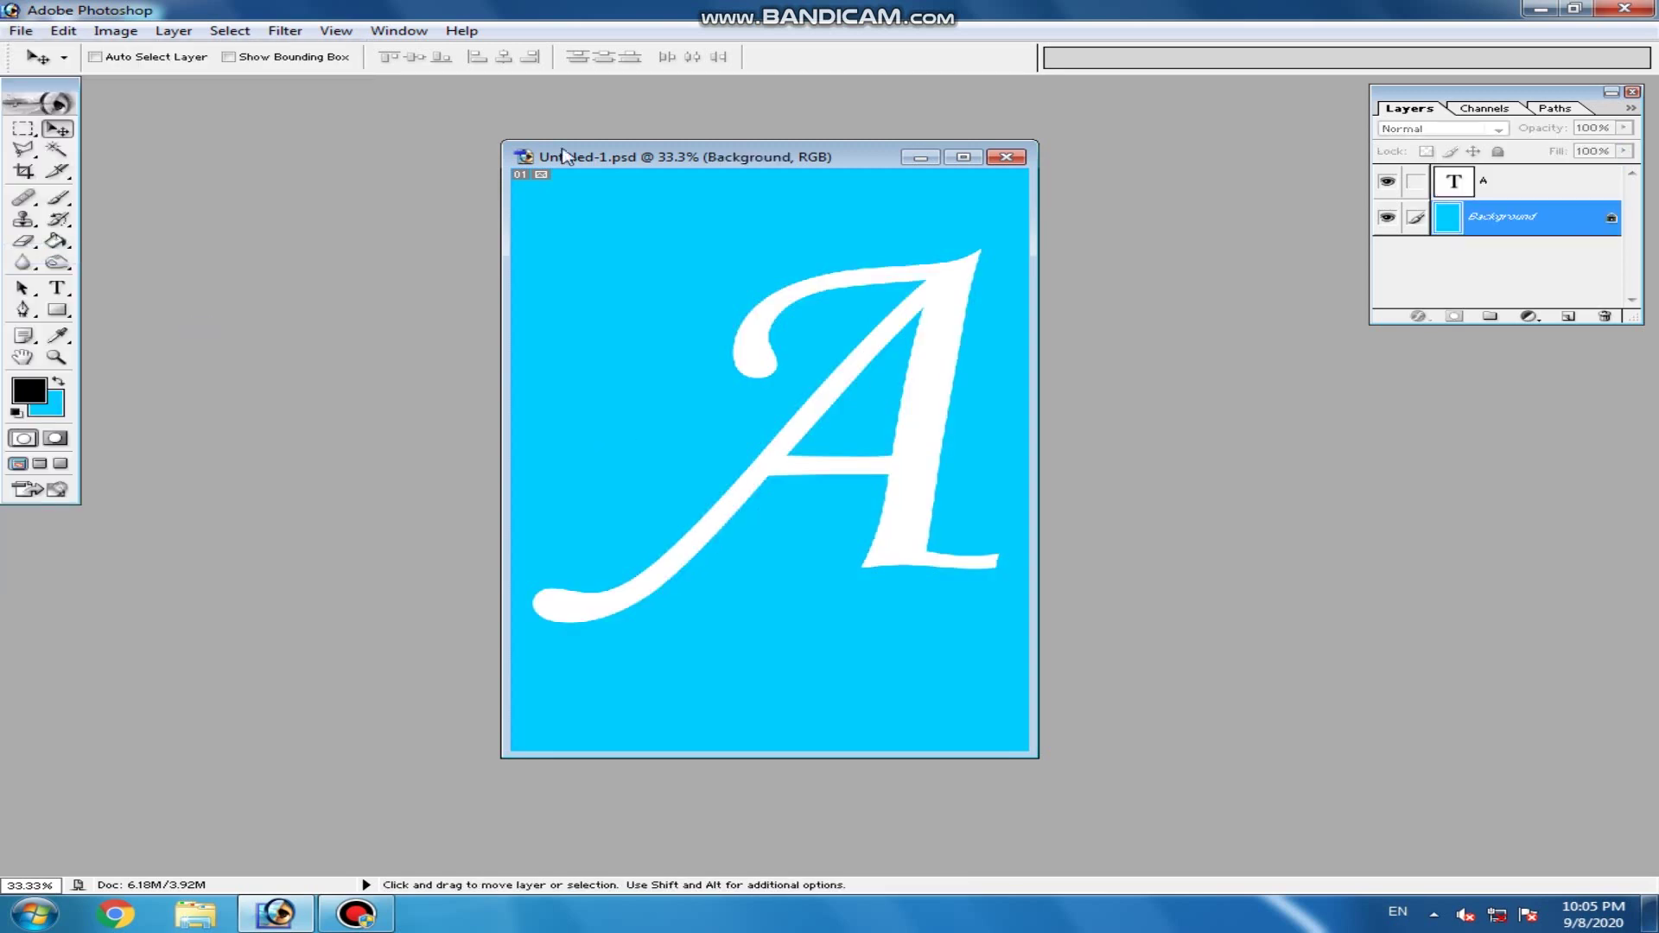
left_click_drag(602, 158, 579, 159)
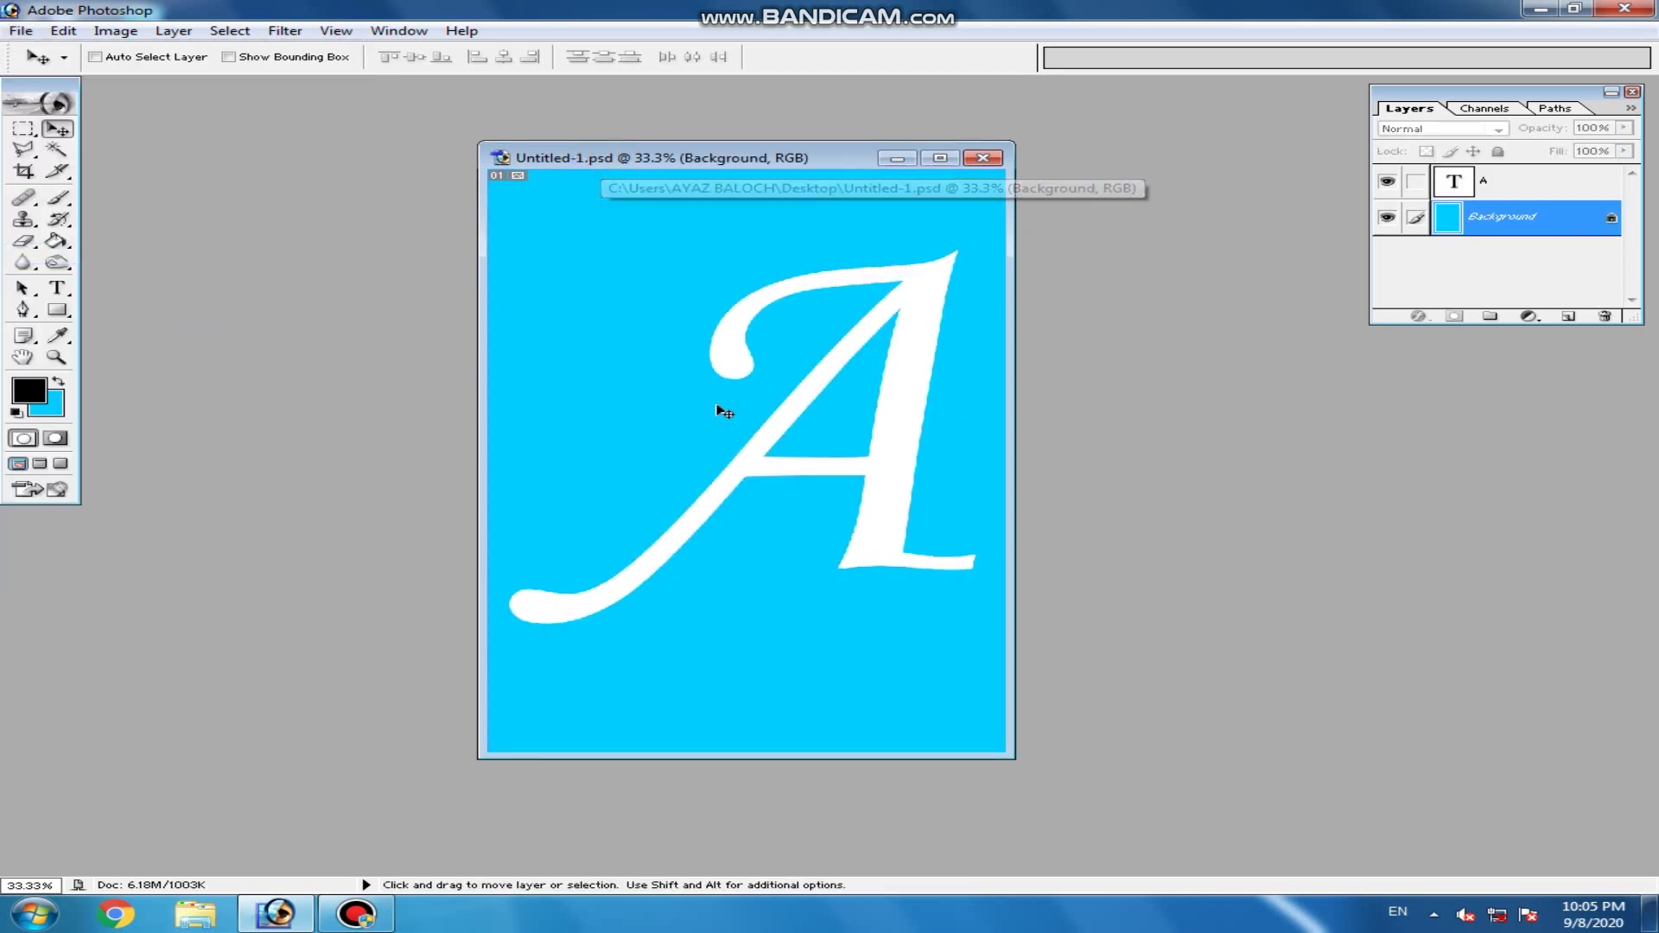
- Place the PDF file from the Desktop into Untitled-1.psd
left_click(21, 31)
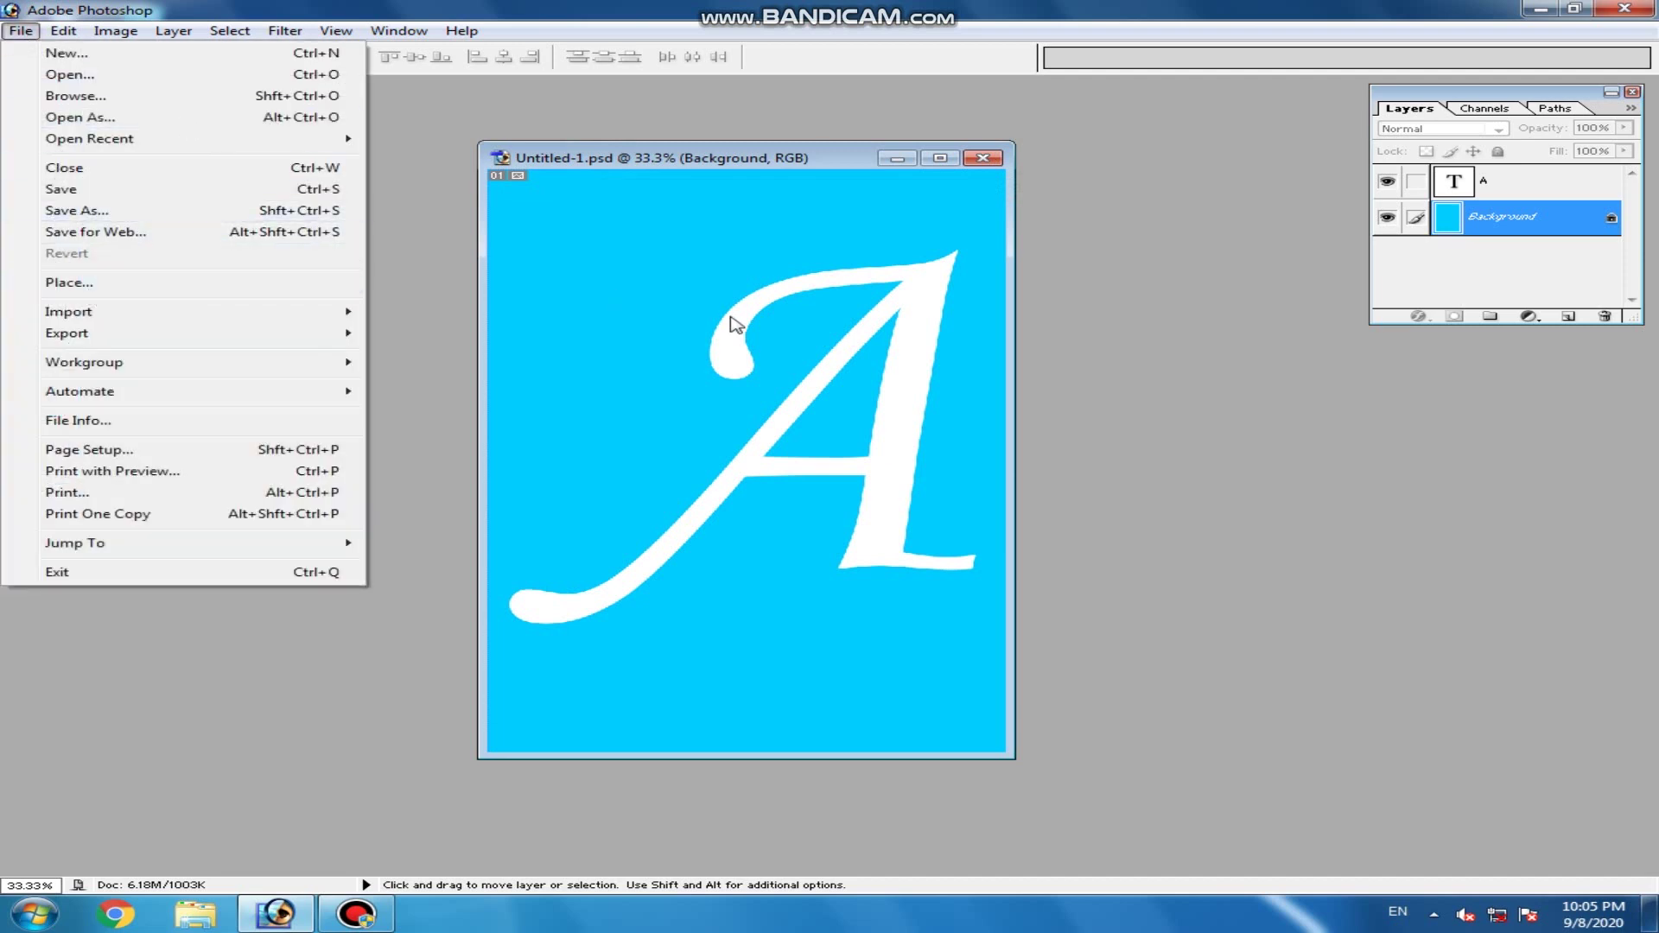
left_click(140, 287)
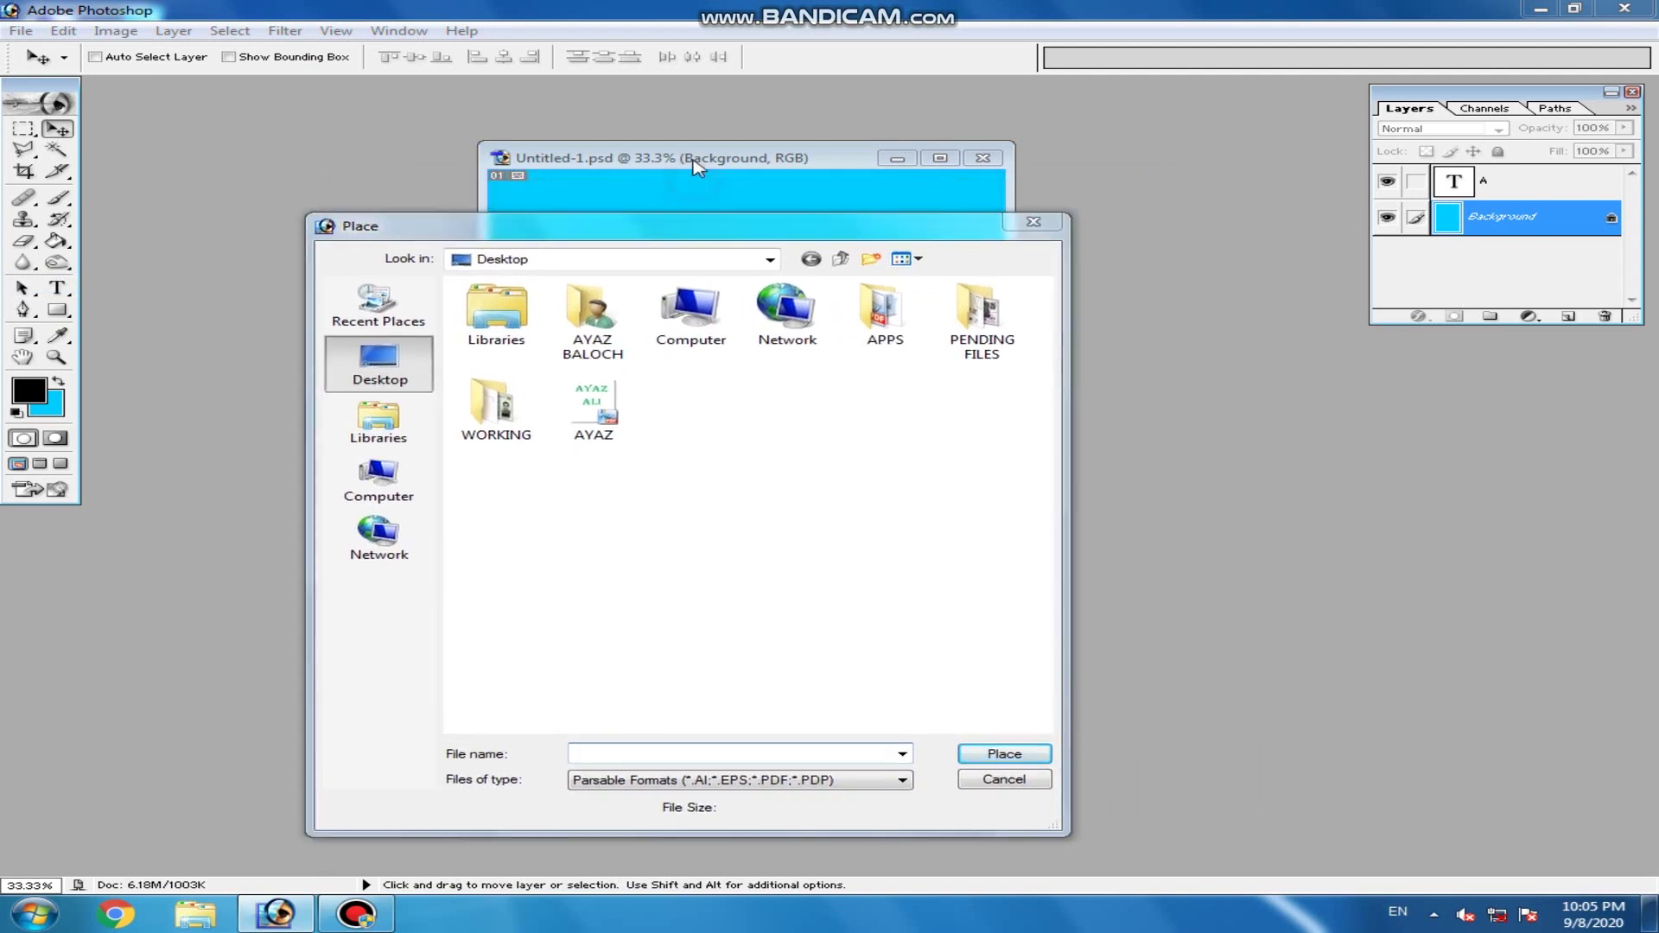
left_click_drag(713, 230, 573, 239)
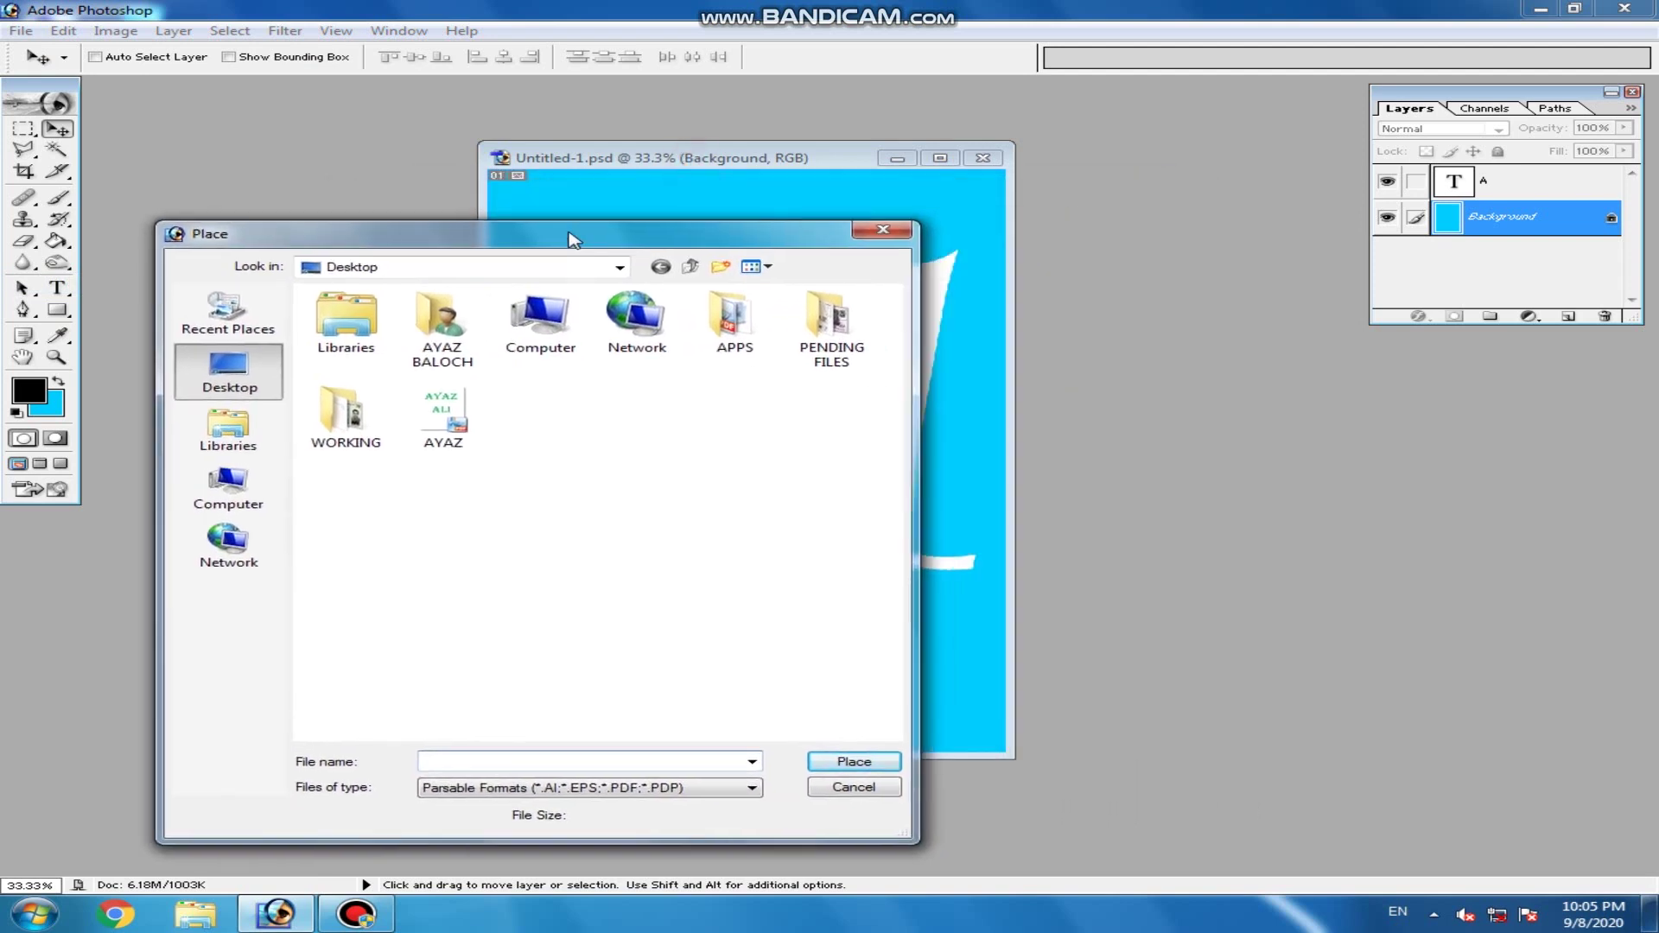
left_click_drag(688, 248, 667, 156)
left_click_drag(797, 129, 910, 158)
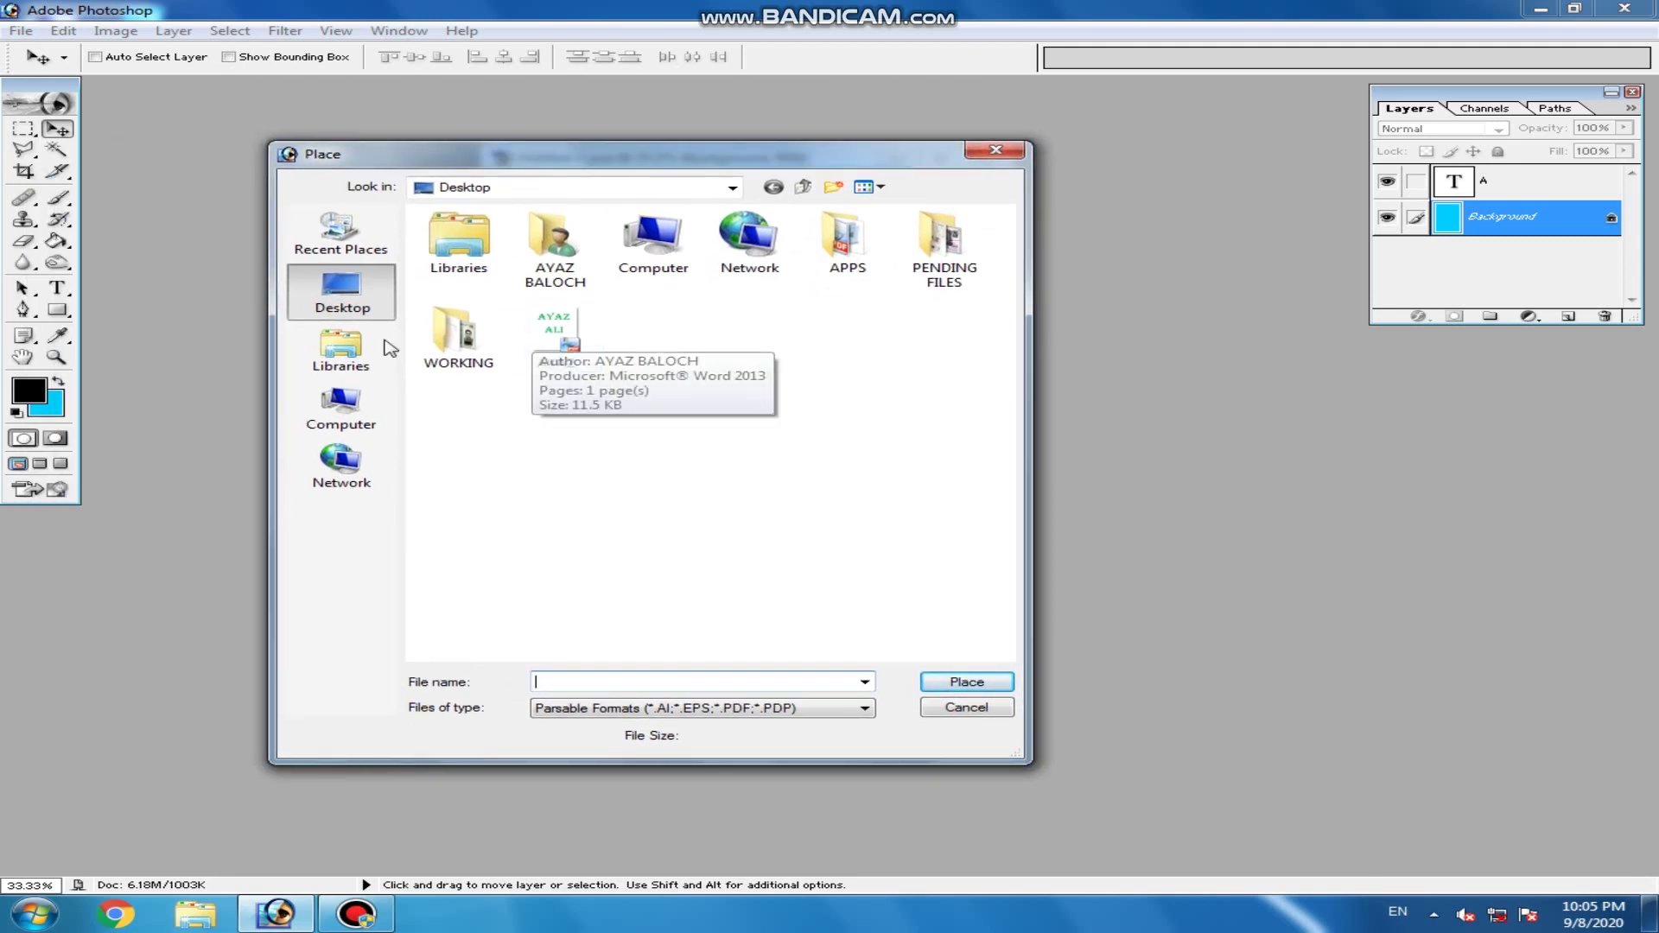
left_click(553, 344)
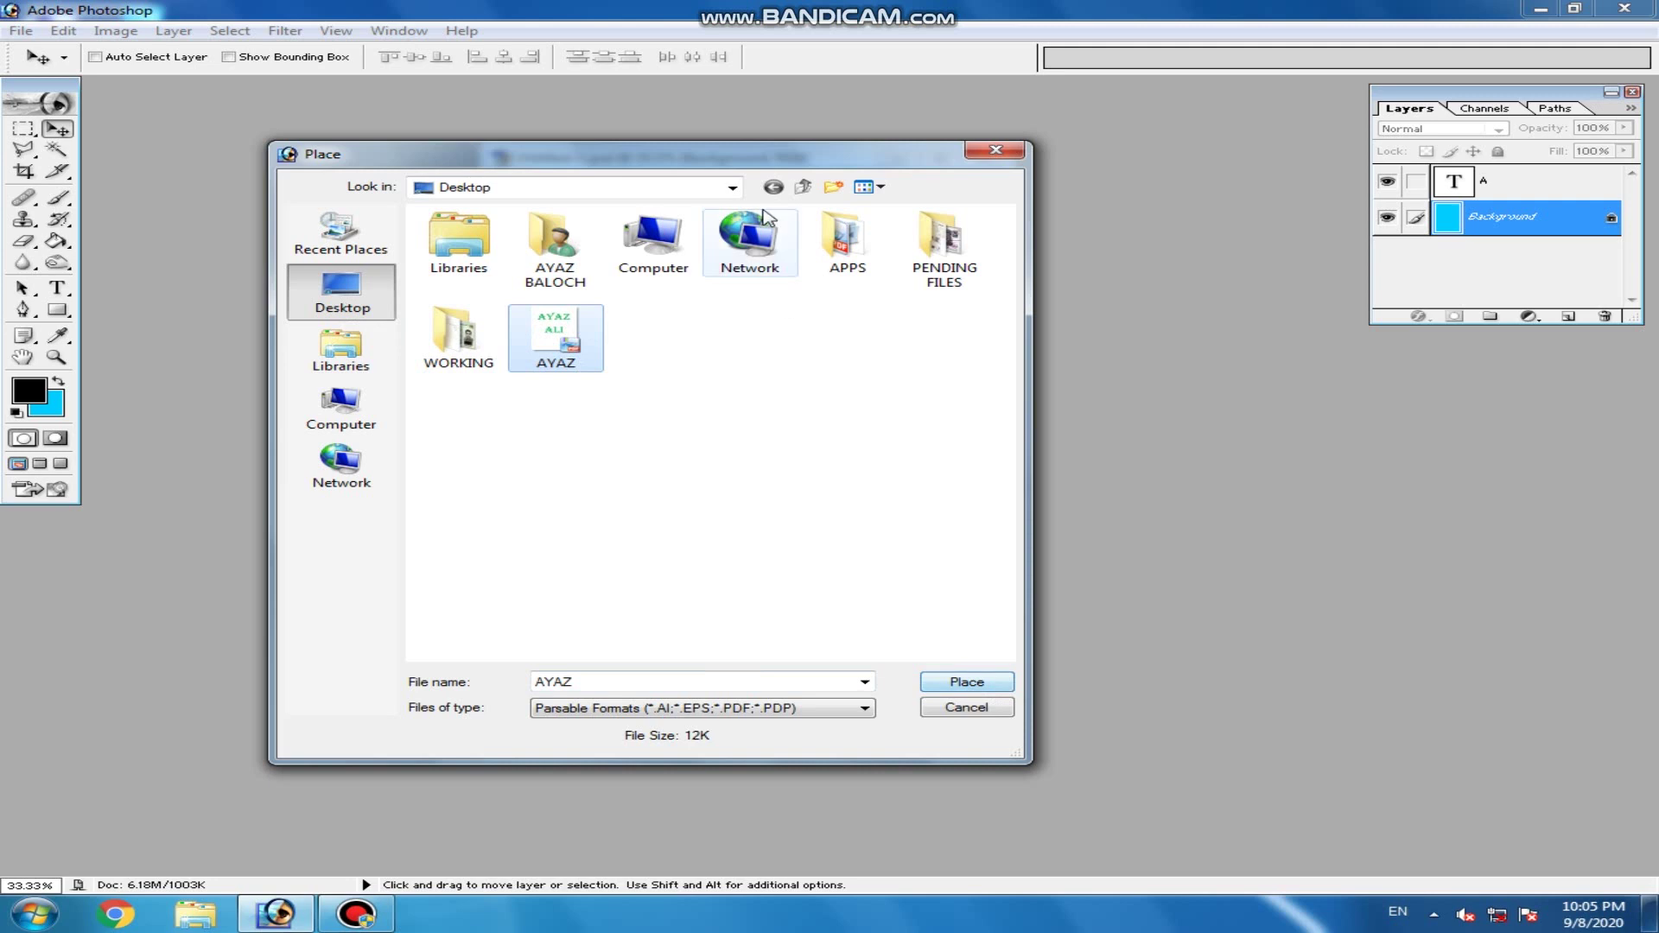
left_click_drag(752, 162, 772, 128)
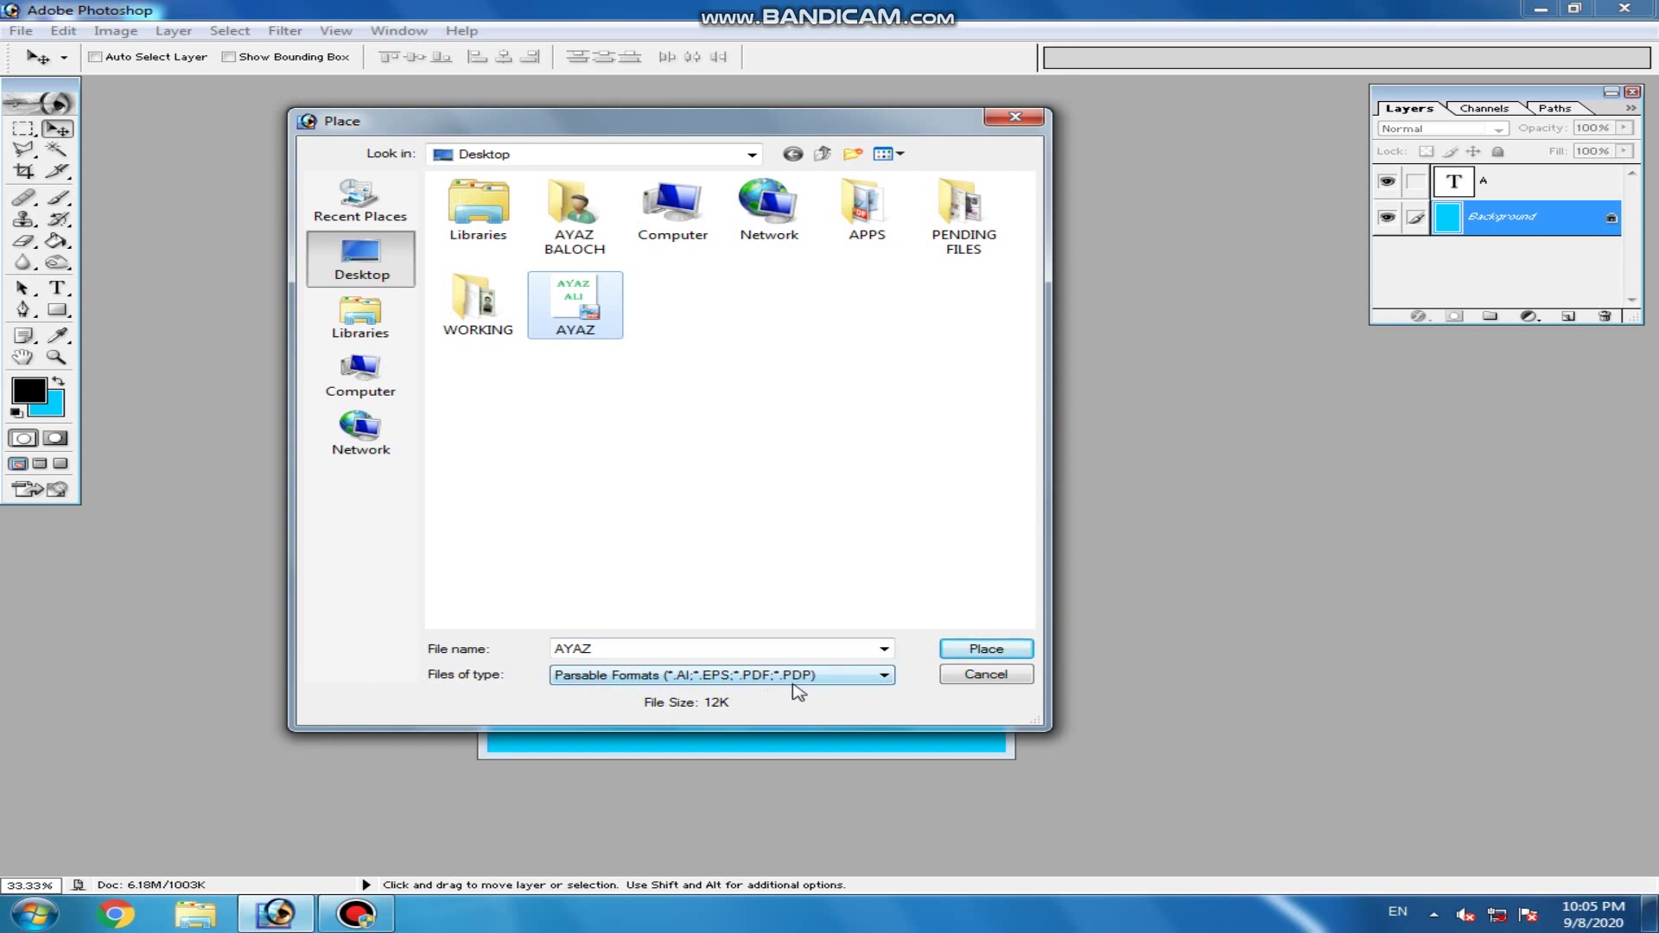
left_click_drag(783, 127, 676, 151)
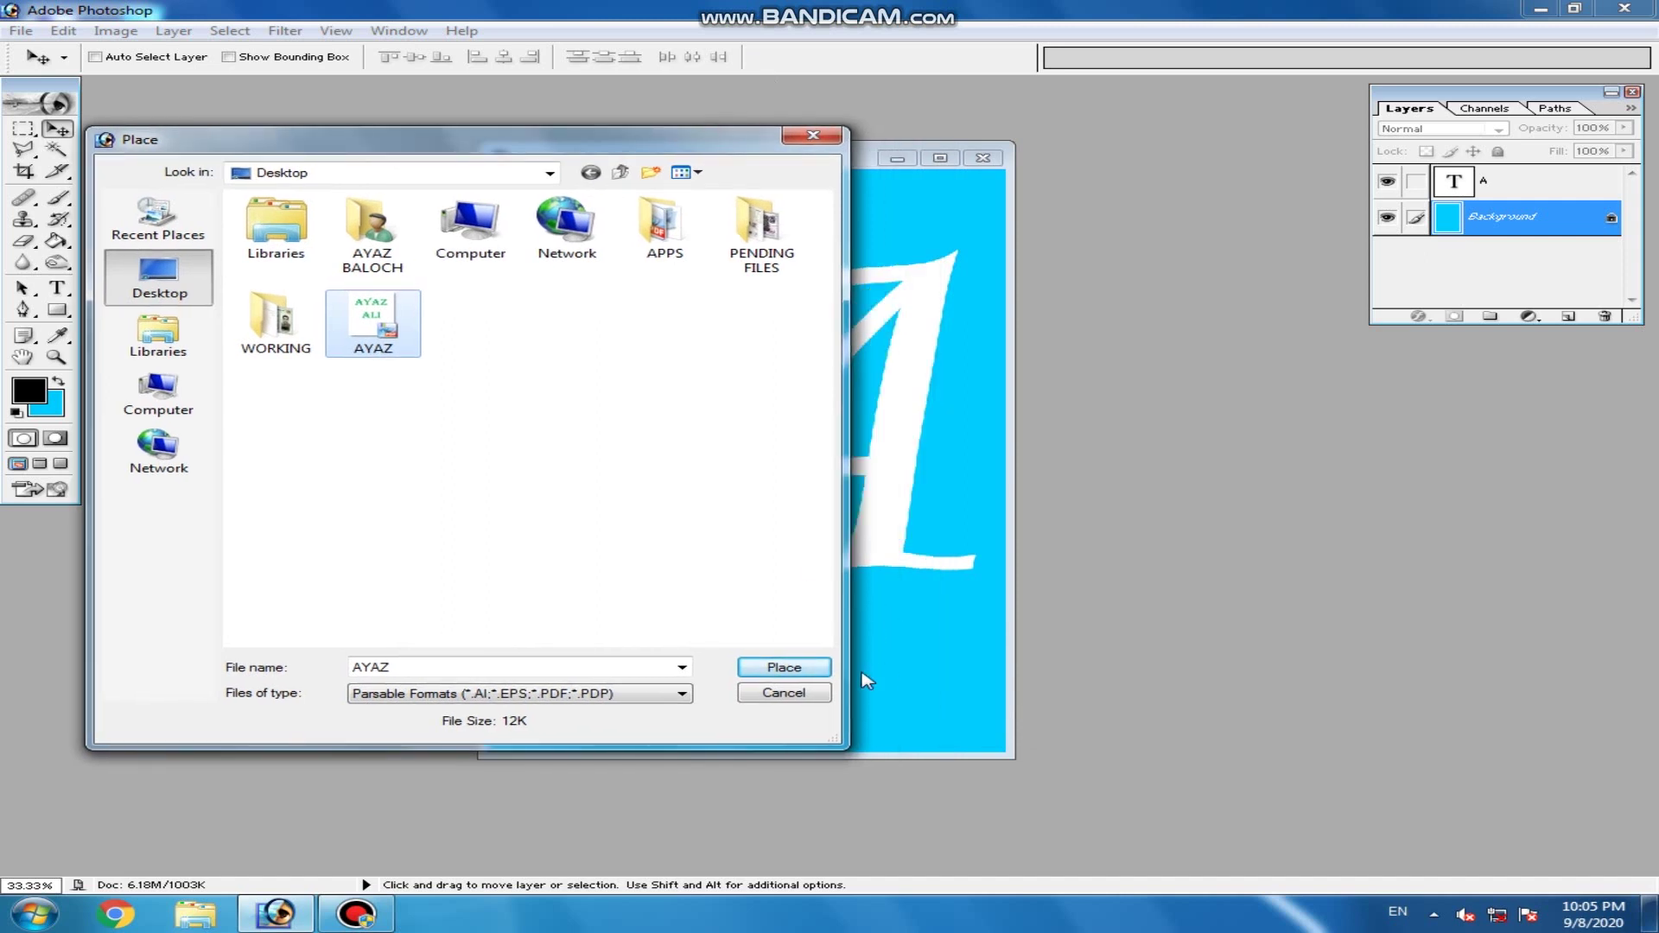
left_click(809, 671)
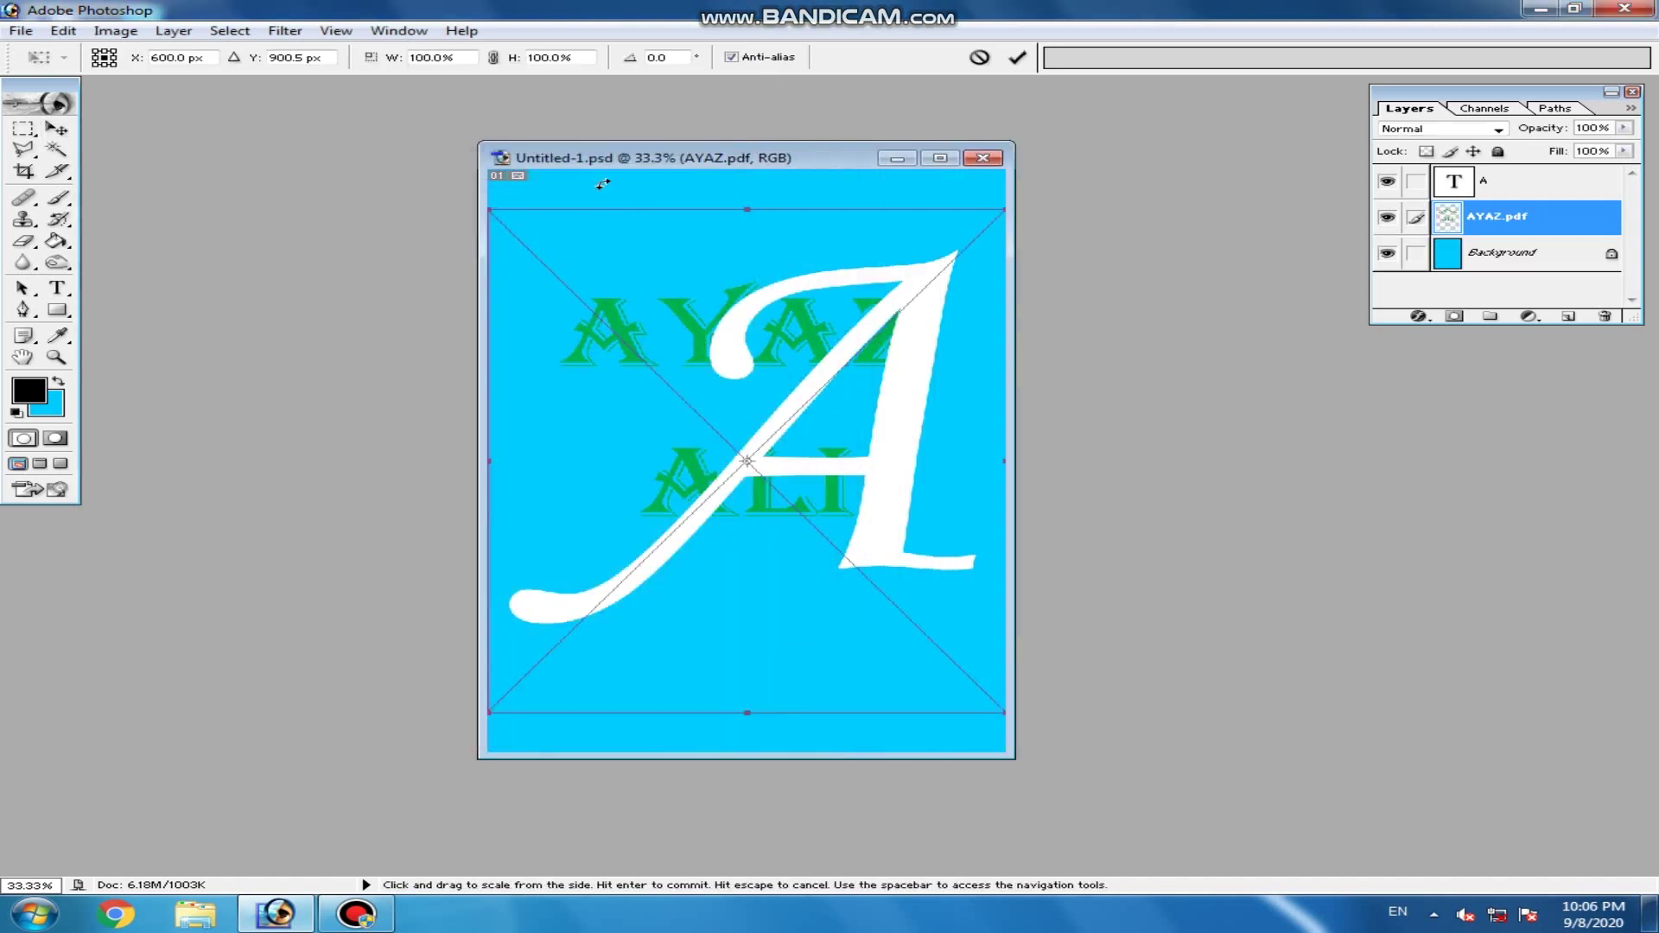
- Scale the placed PDF to about 46.5% width and 29.9% height, move it over the letter A, and discard the placement
left_click_drag(490, 212, 765, 562)
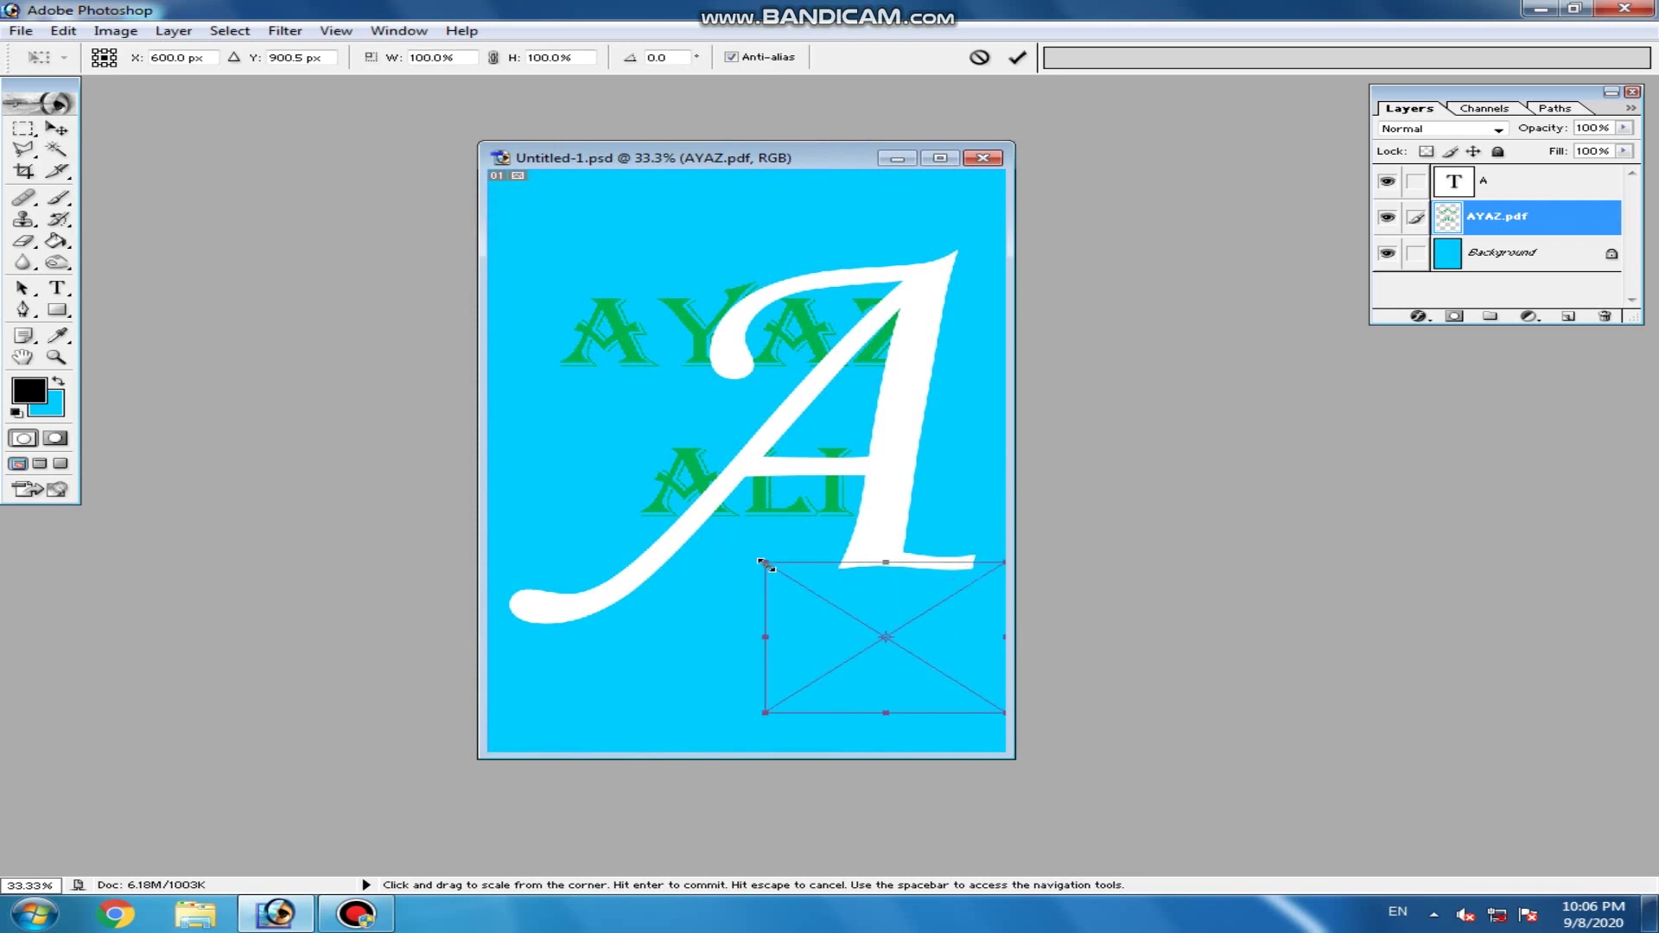
left_click_drag(802, 640, 672, 419)
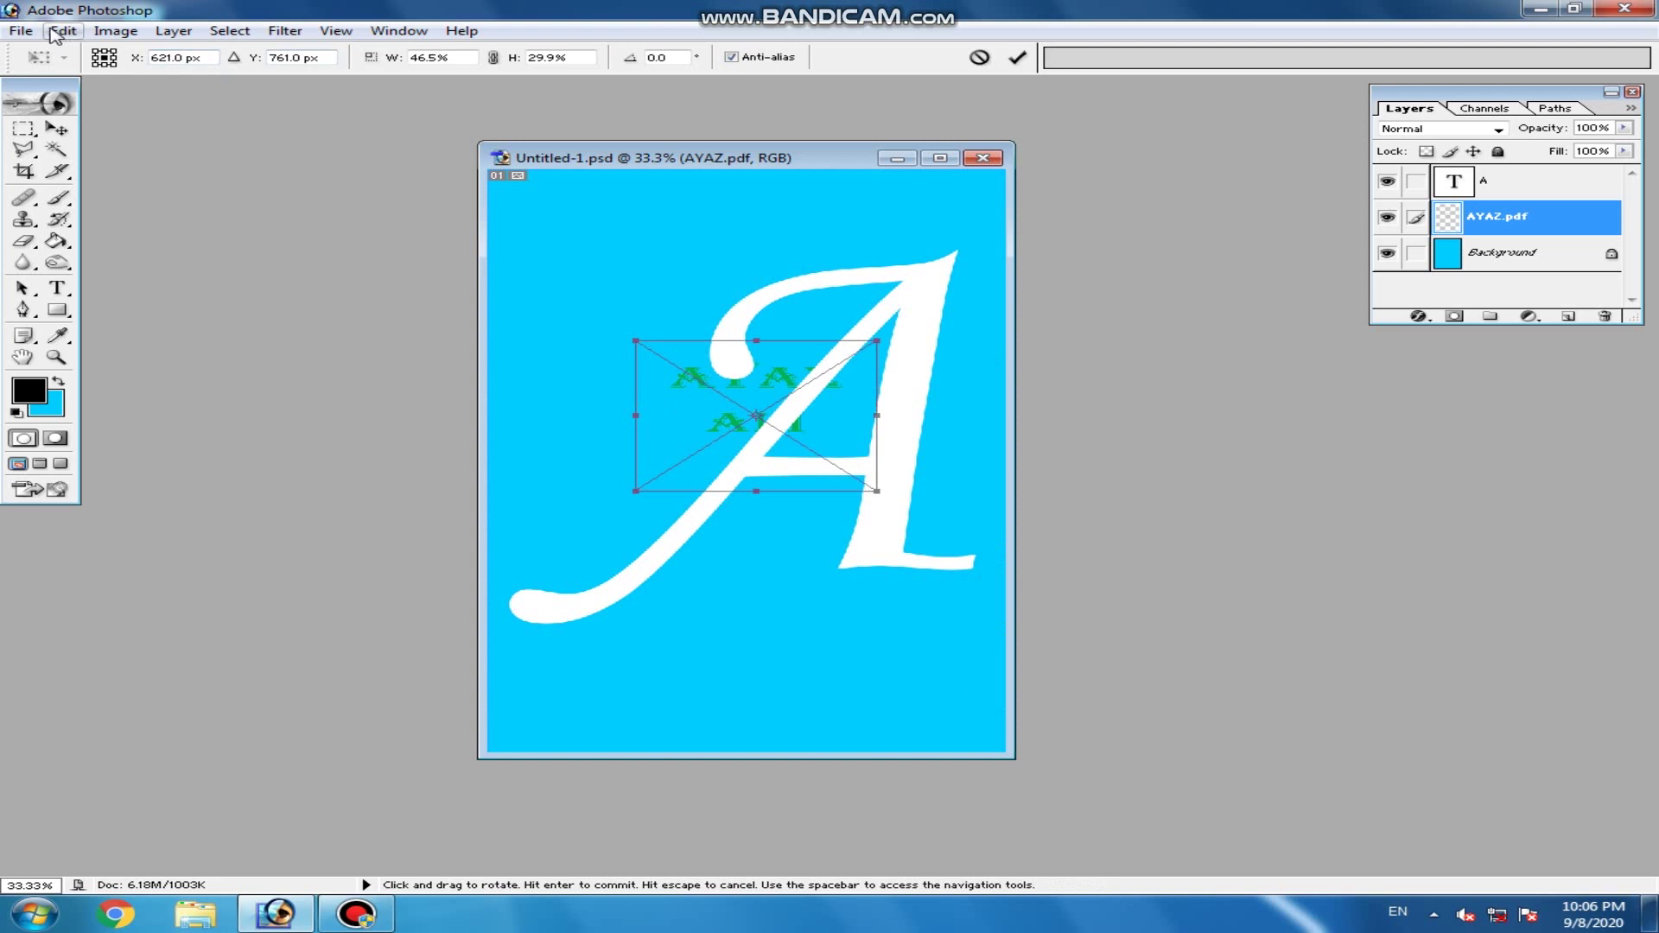
left_click(56, 128)
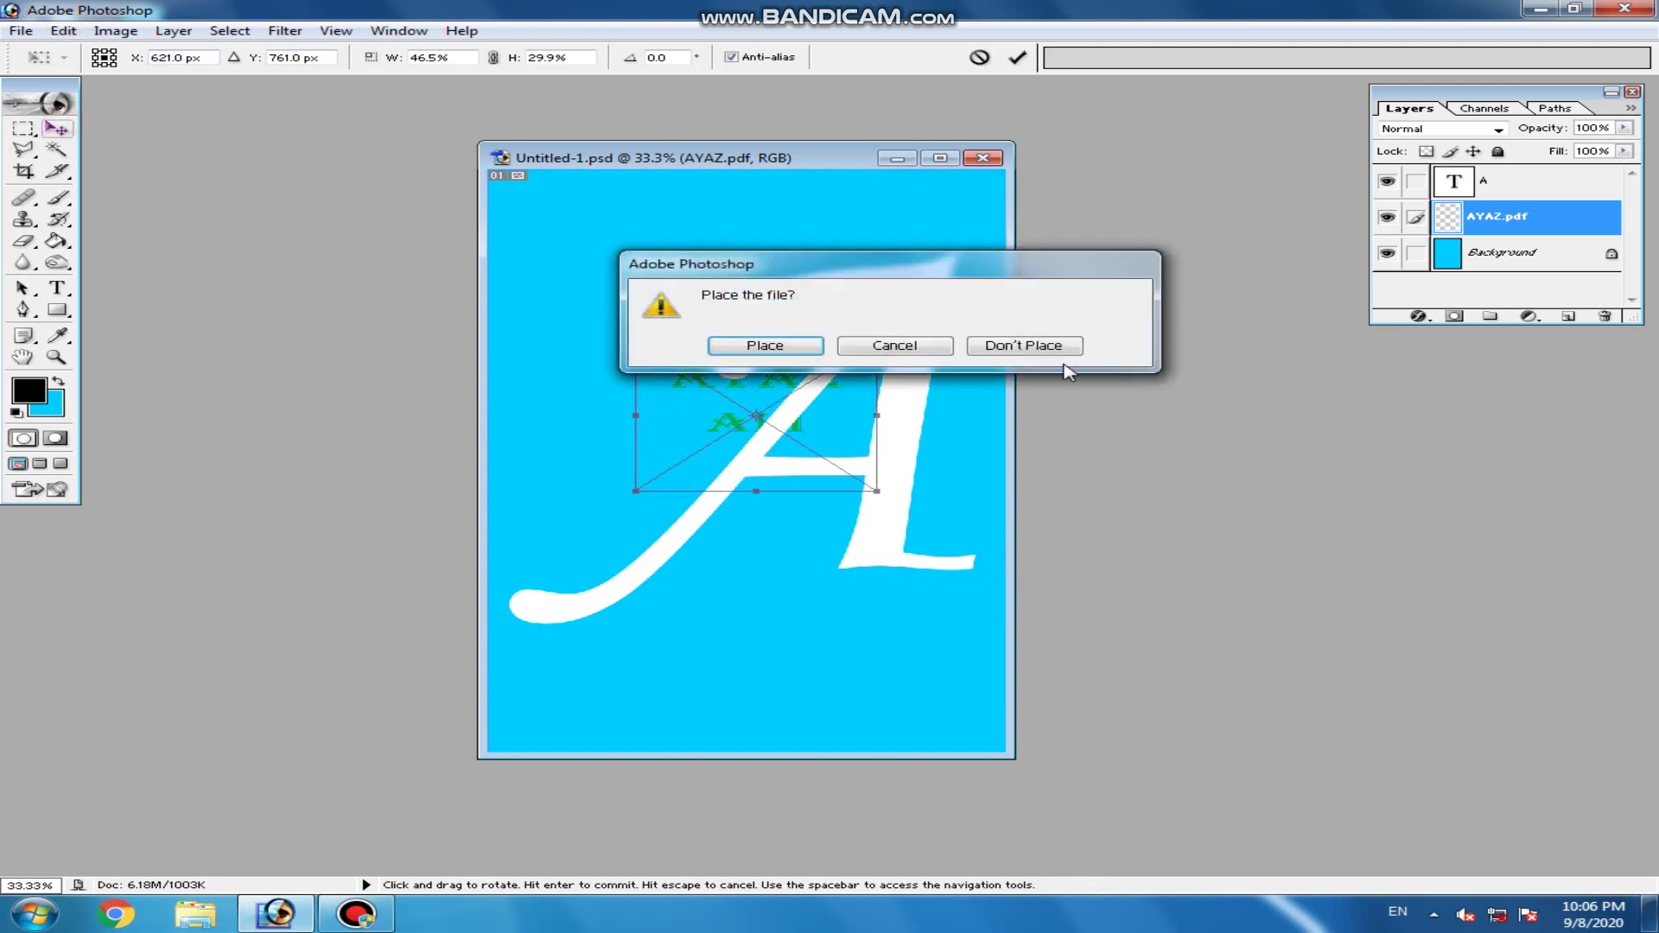
left_click(1040, 345)
- Look at the file selection for importing a PDF image and cancel without importing
left_click(23, 32)
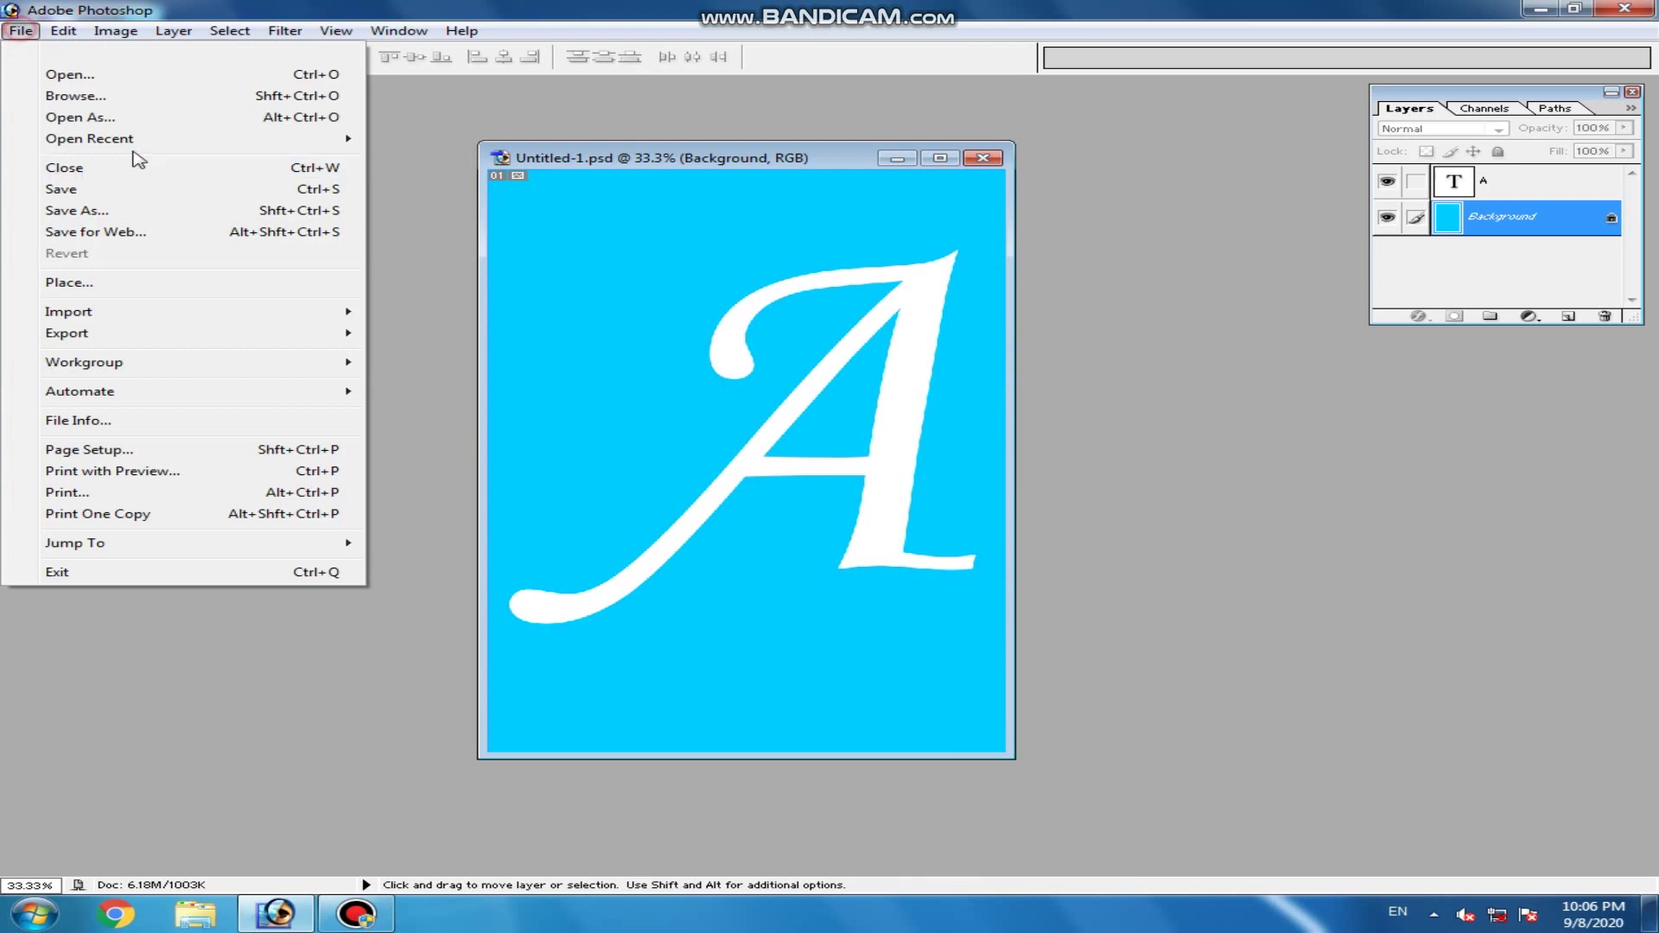
mouse_move(111, 318)
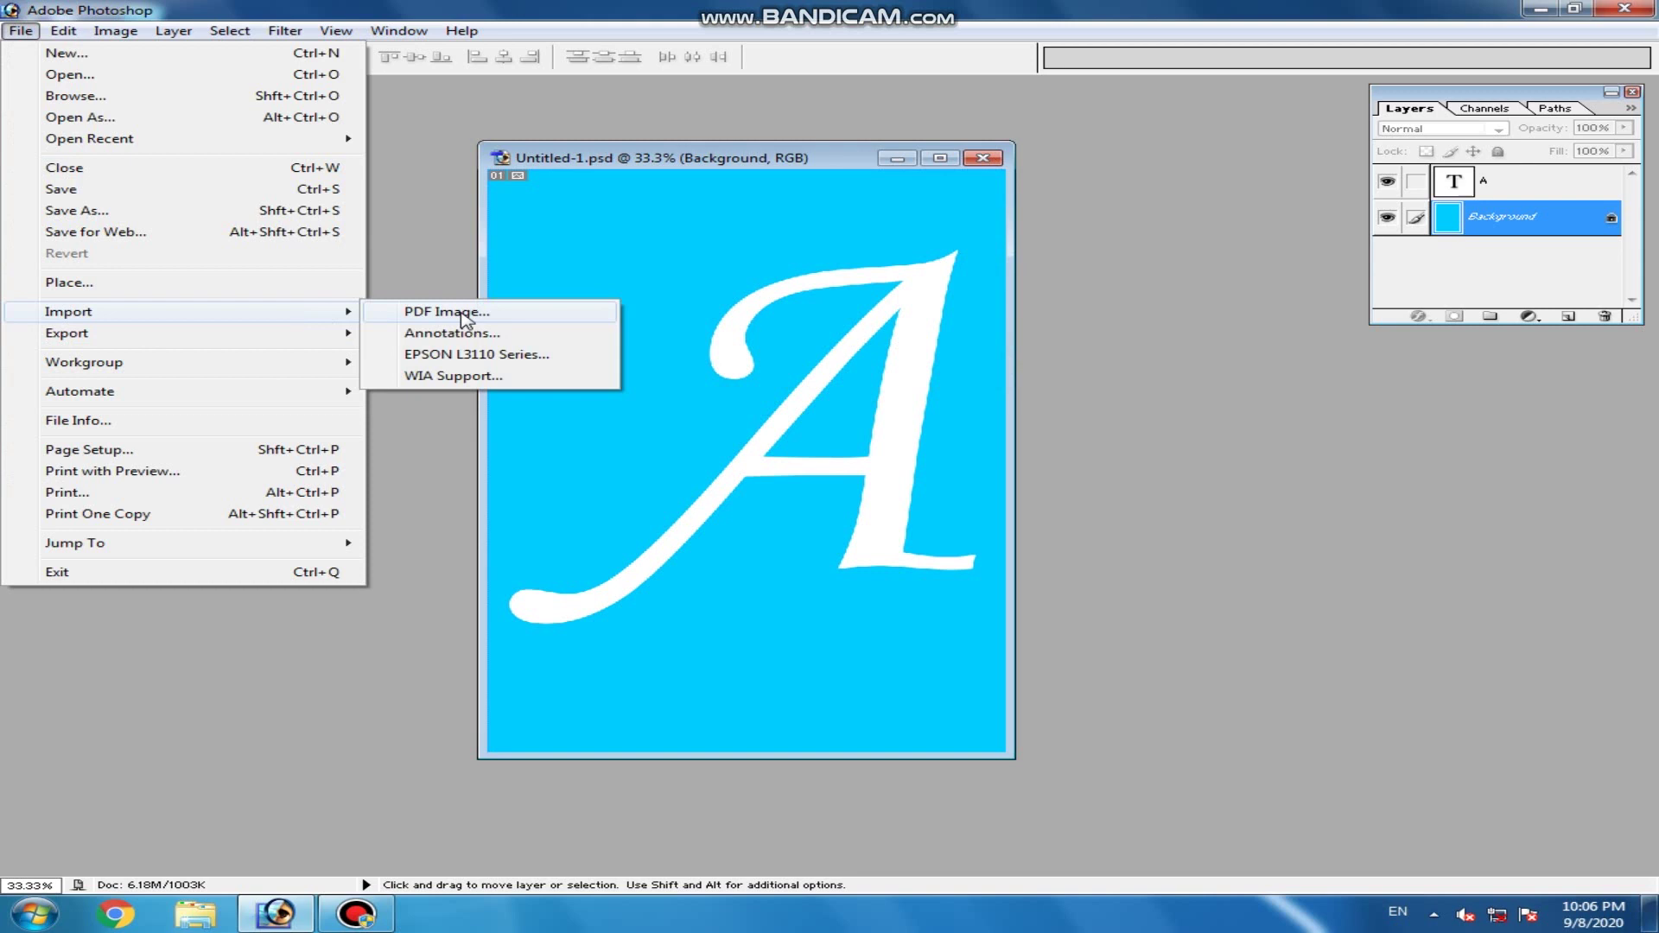
left_click(464, 318)
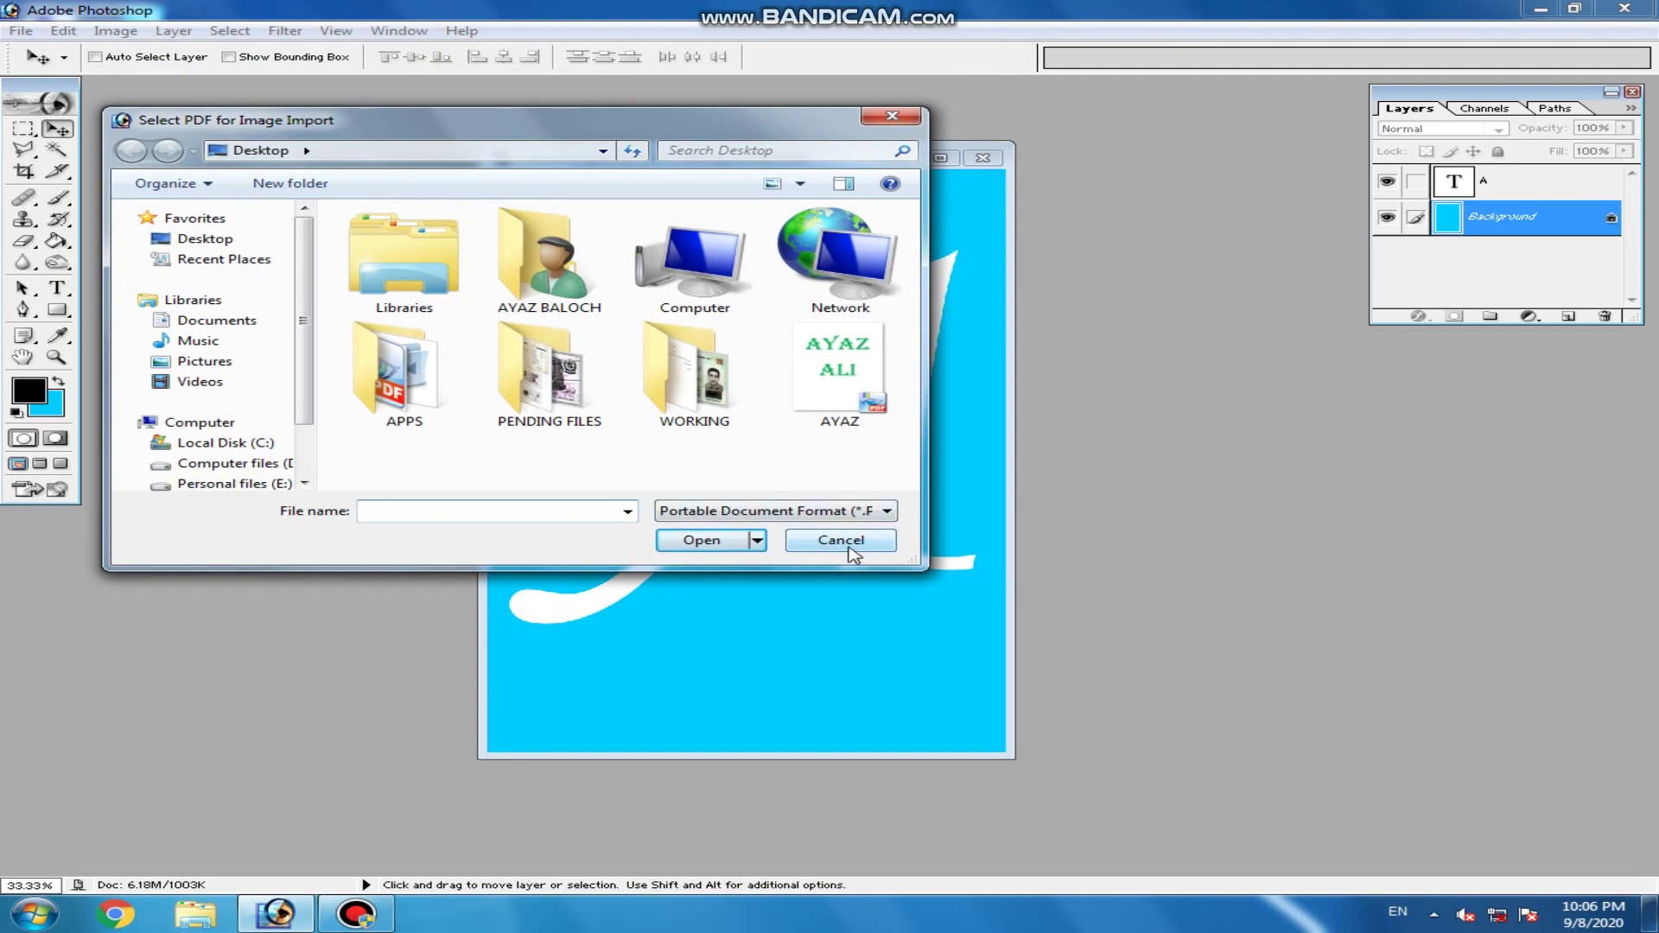
left_click(849, 547)
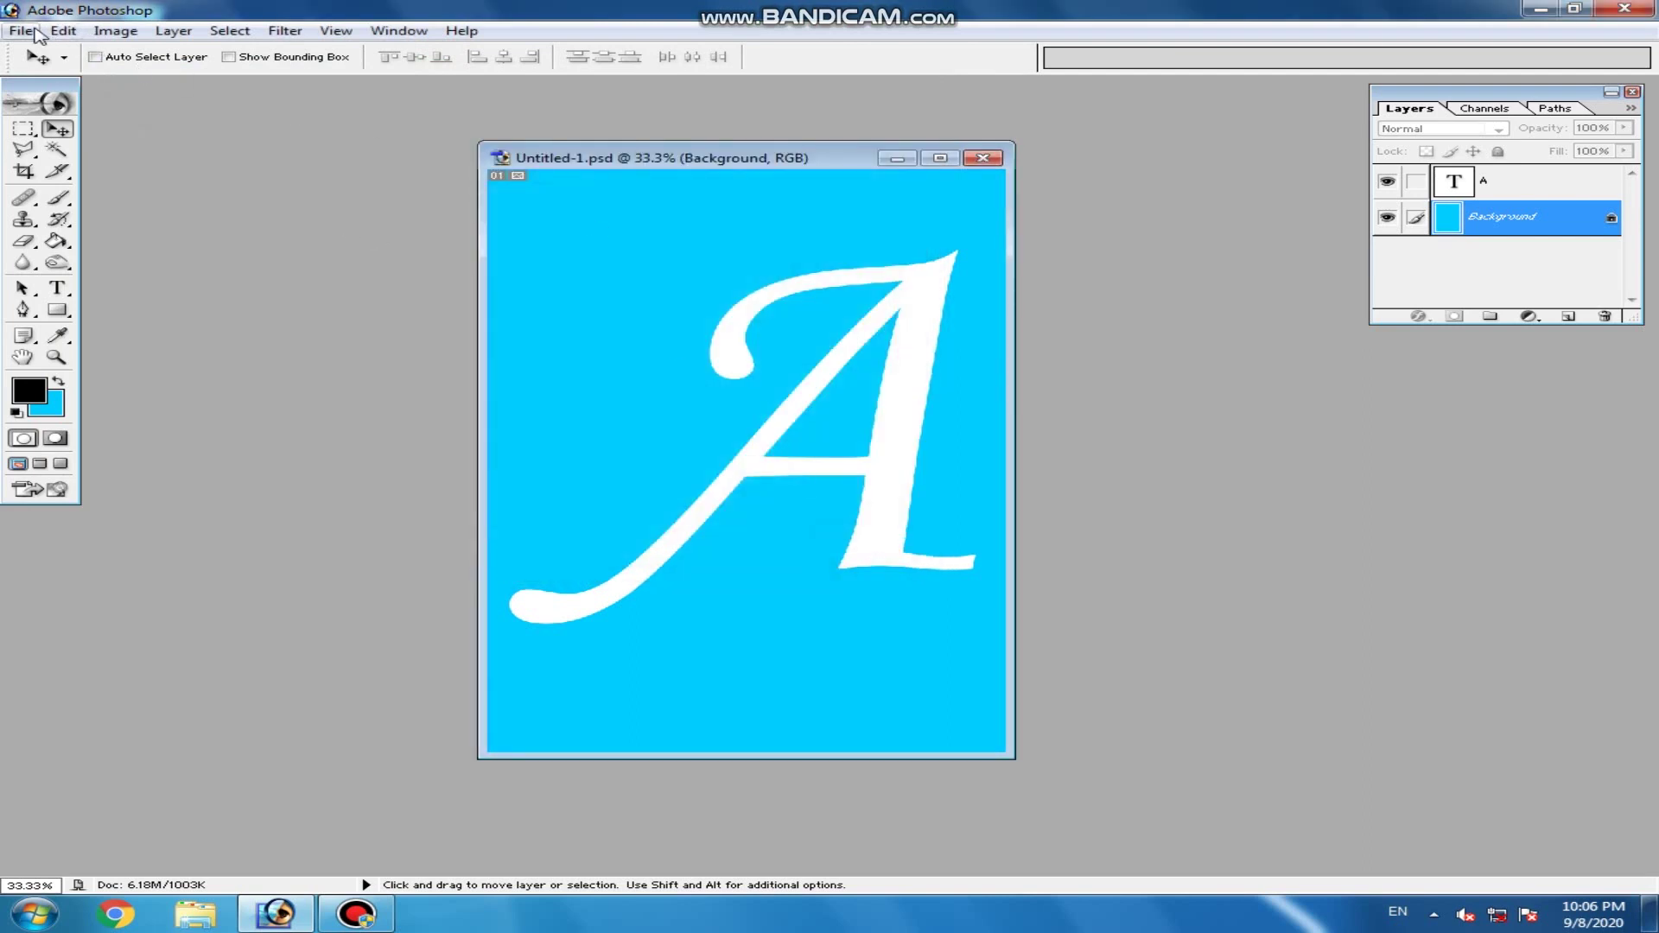
- Review the available Import and Export options, then open WIA Support and dismiss it
left_click(63, 30)
mouse_move(21, 30)
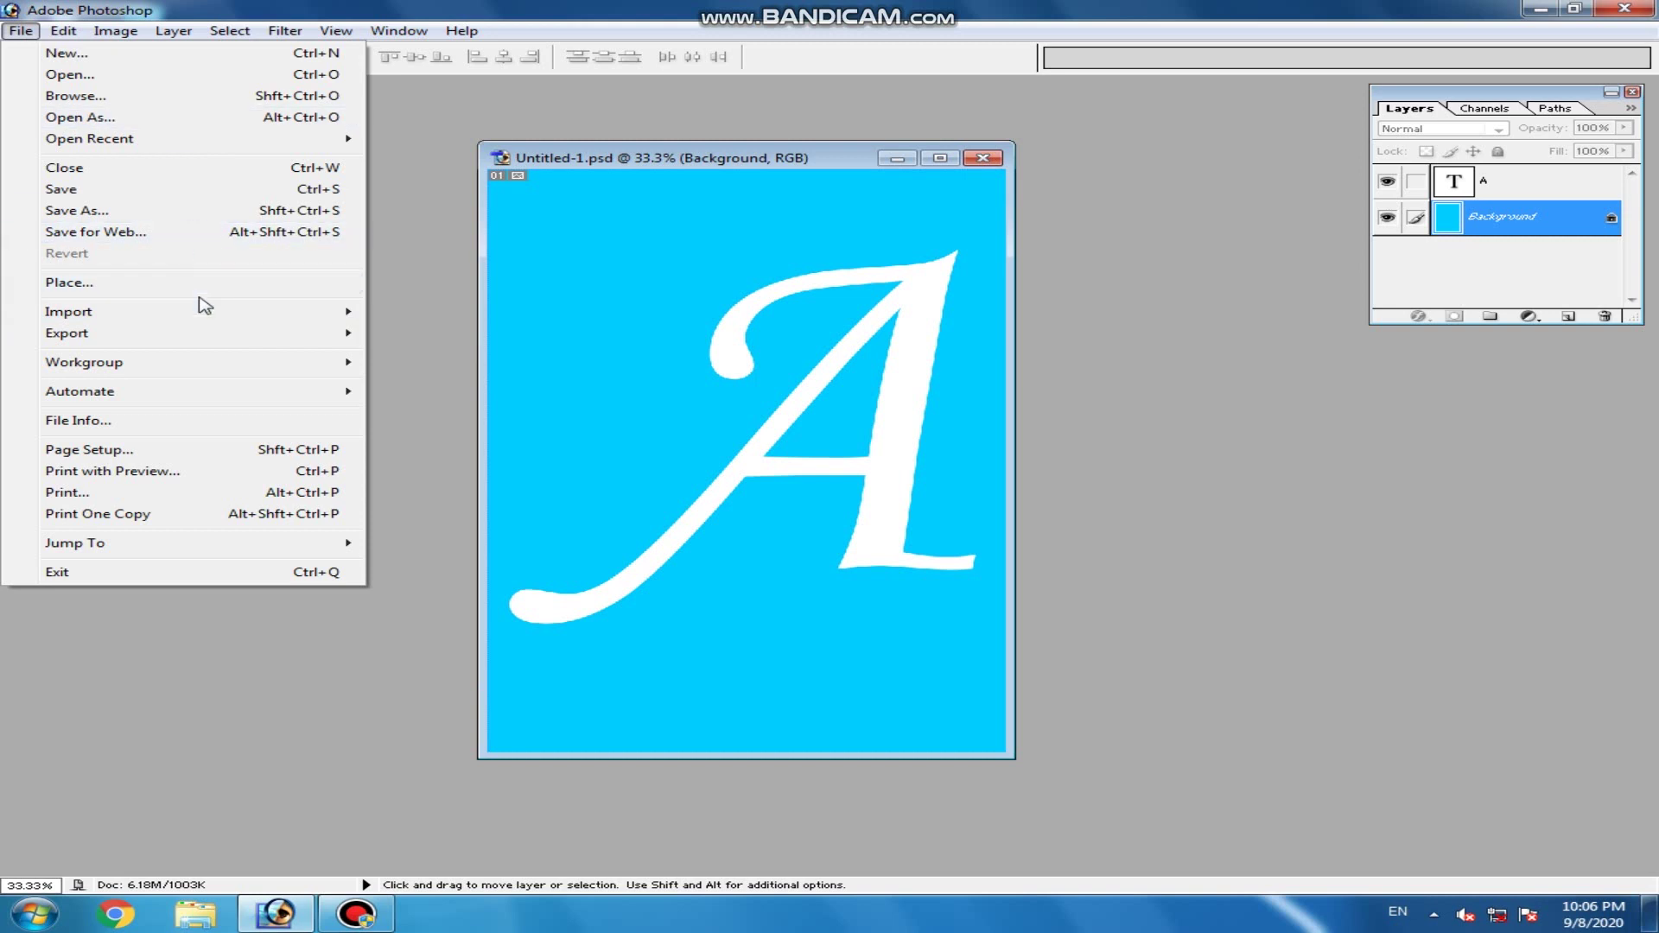
mouse_move(275, 312)
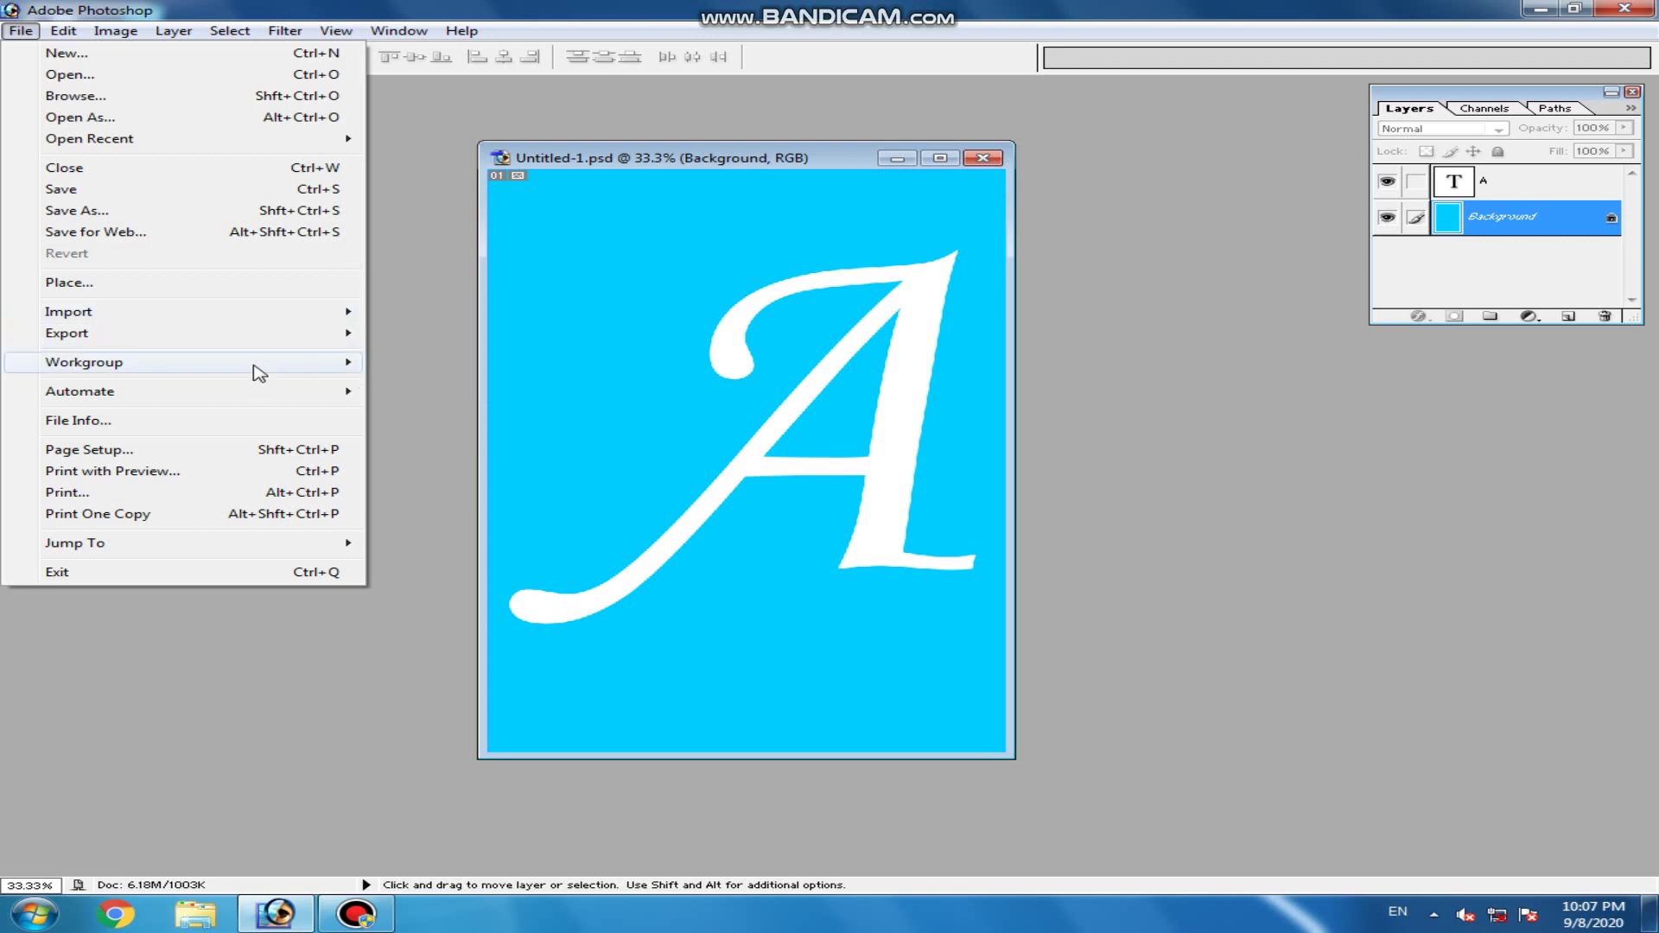
mouse_move(313, 367)
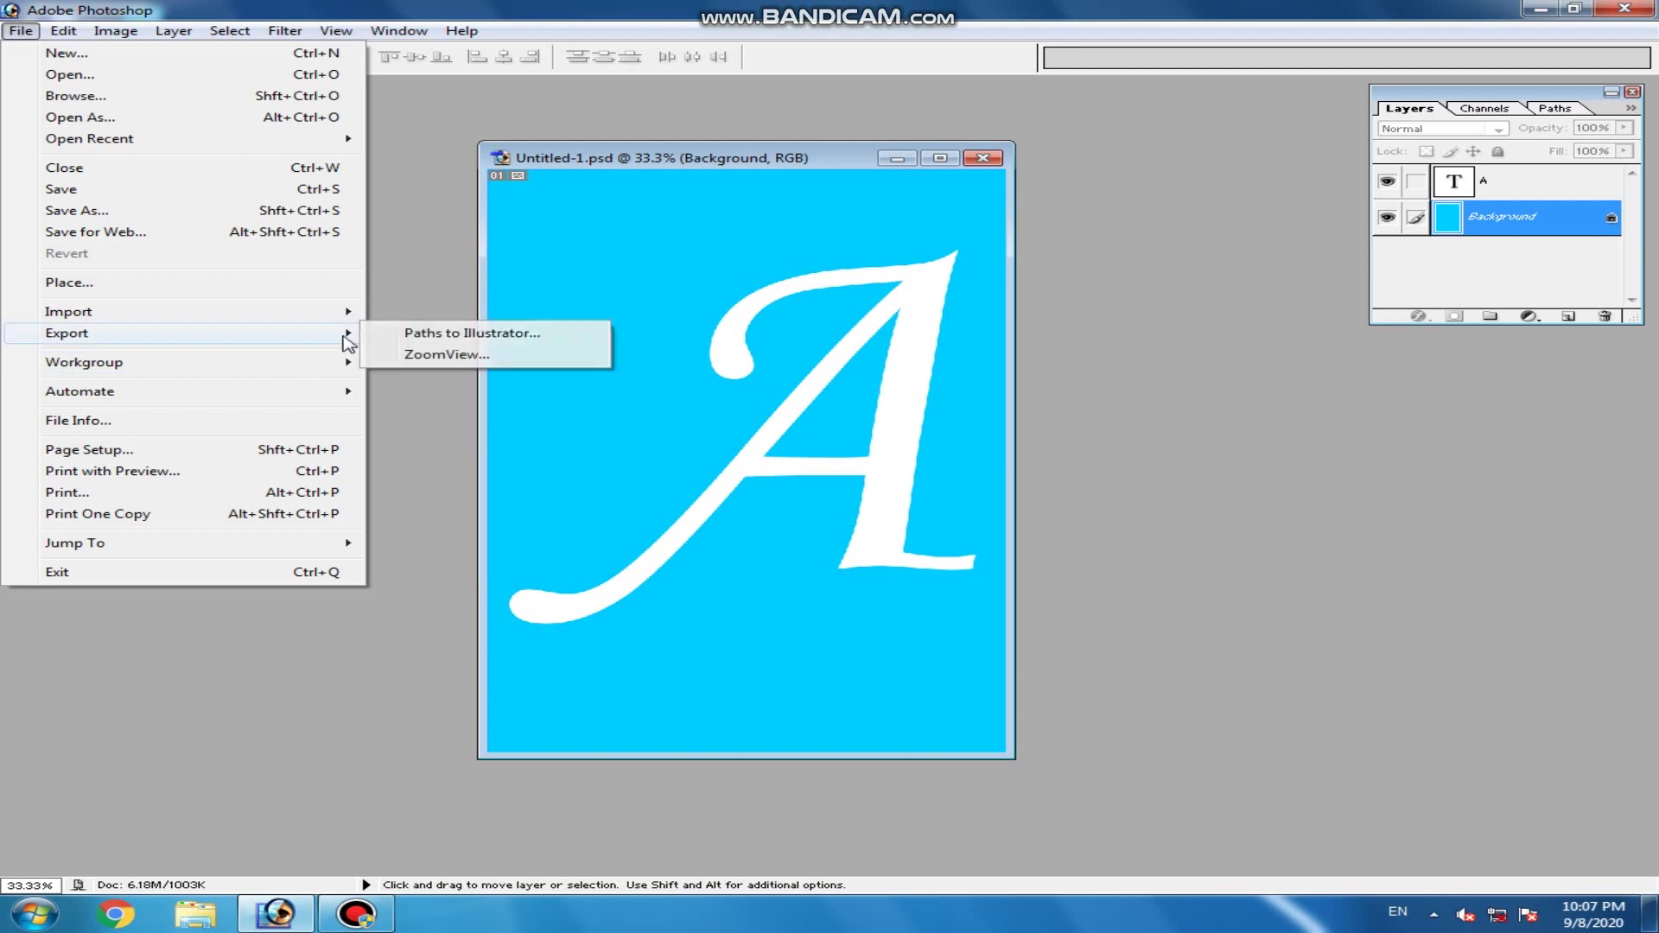
mouse_move(335, 320)
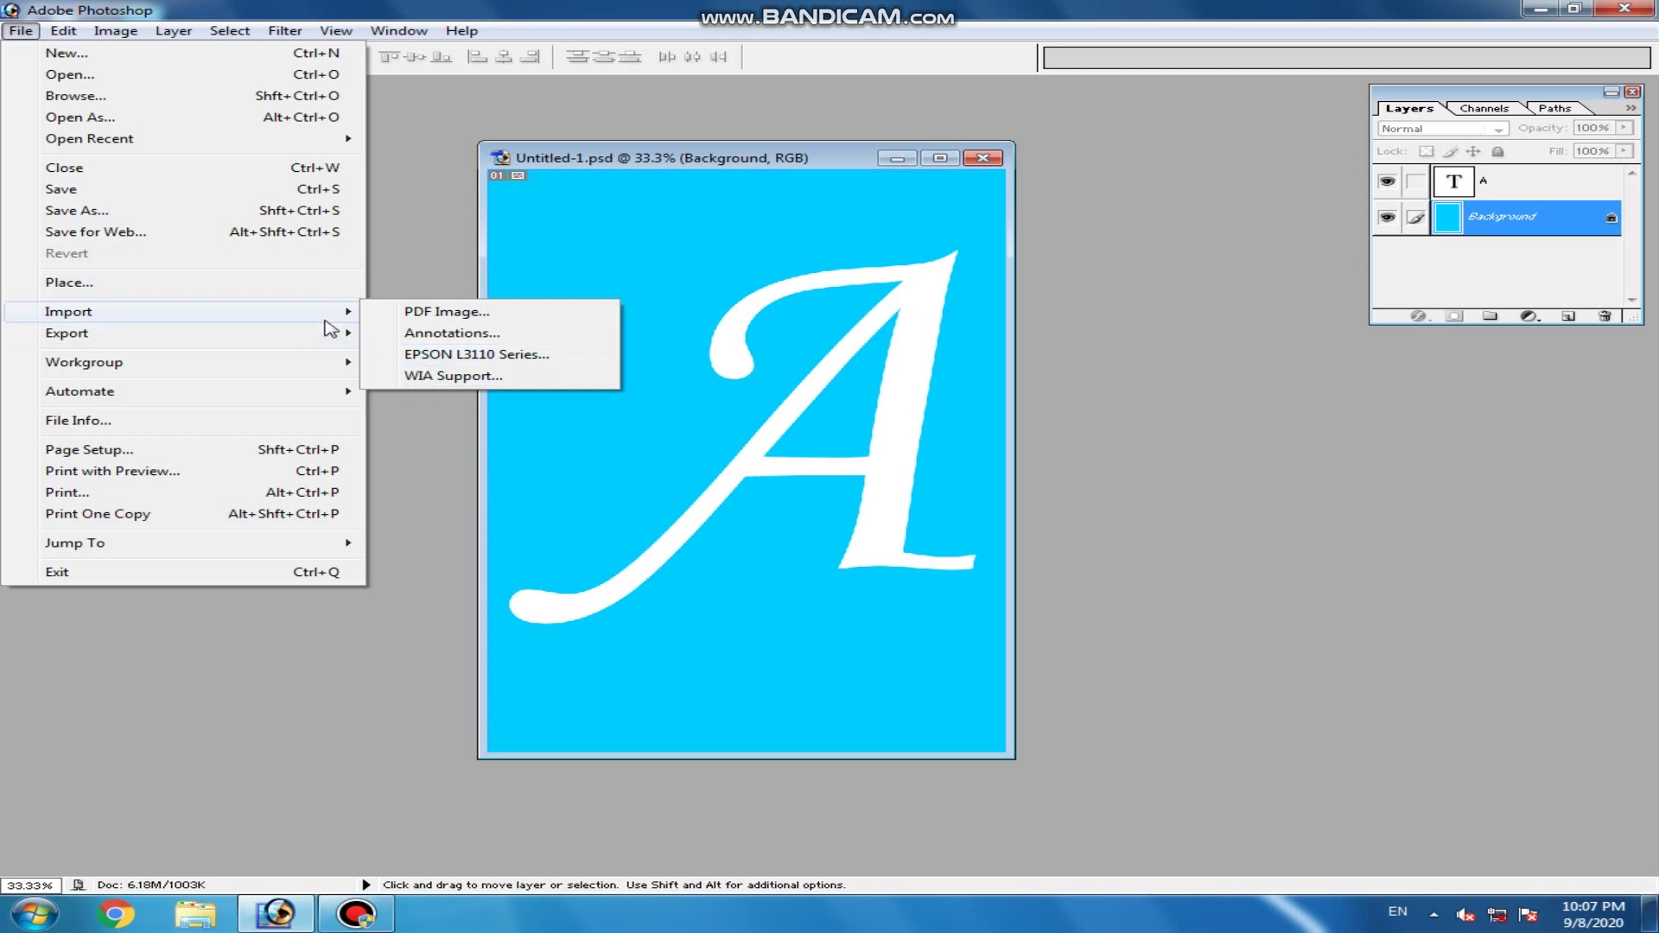
left_click(464, 378)
left_click(829, 508)
- Review the Import and Export options, then look at the PDF image import selection and cancel it
left_click(21, 30)
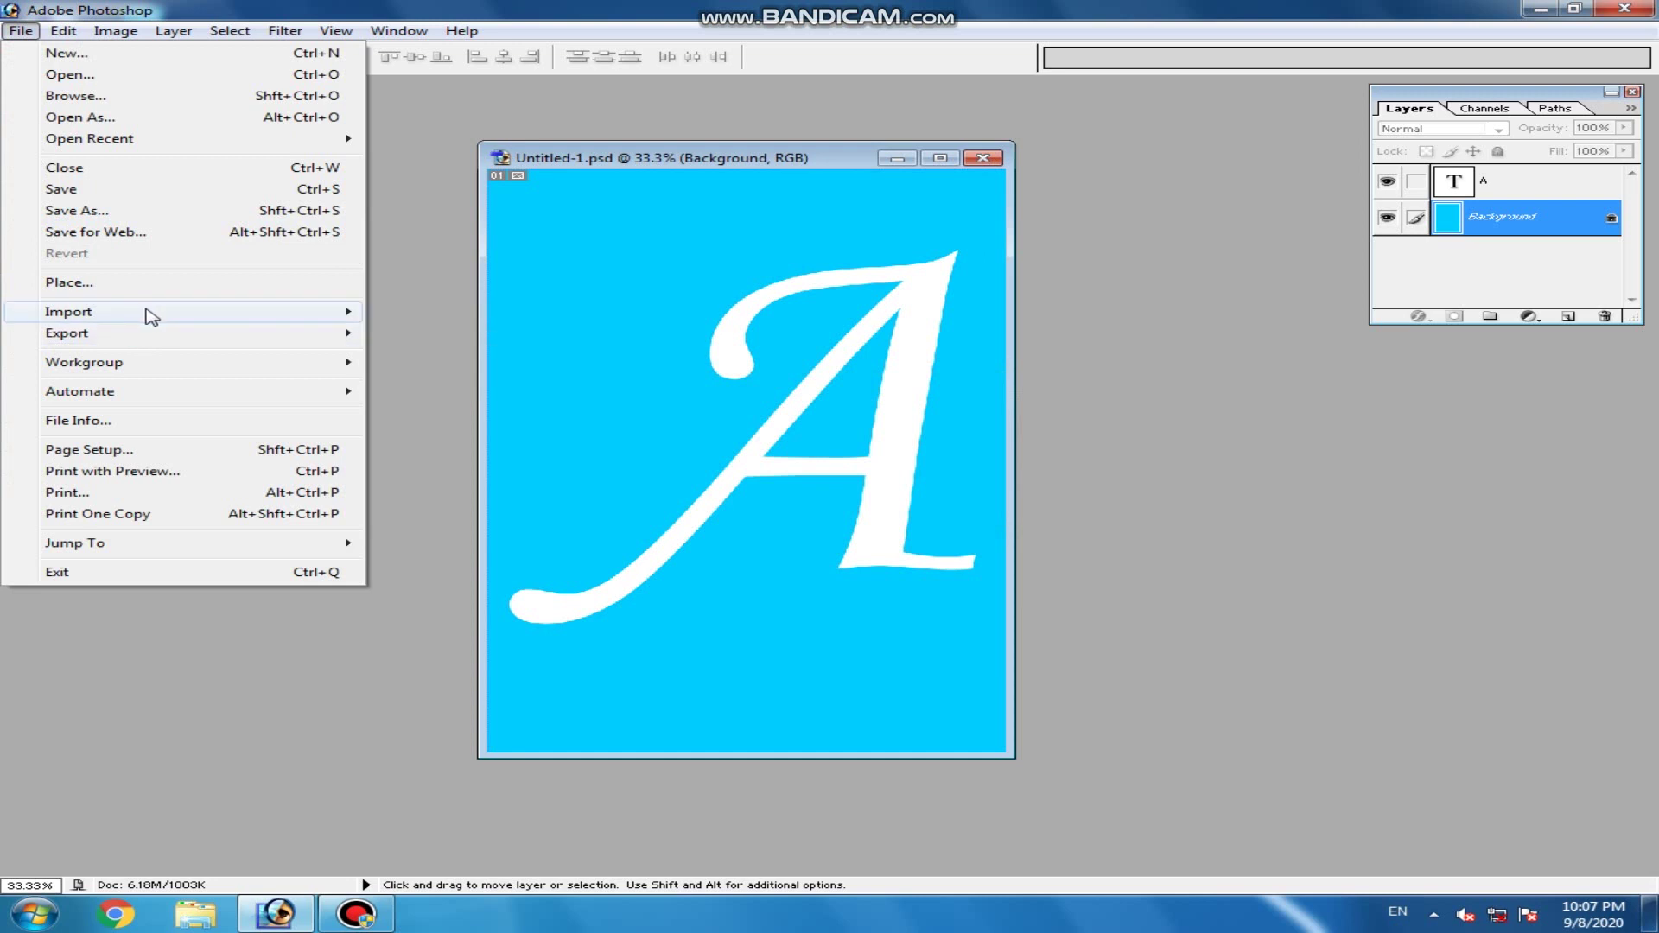
mouse_move(229, 340)
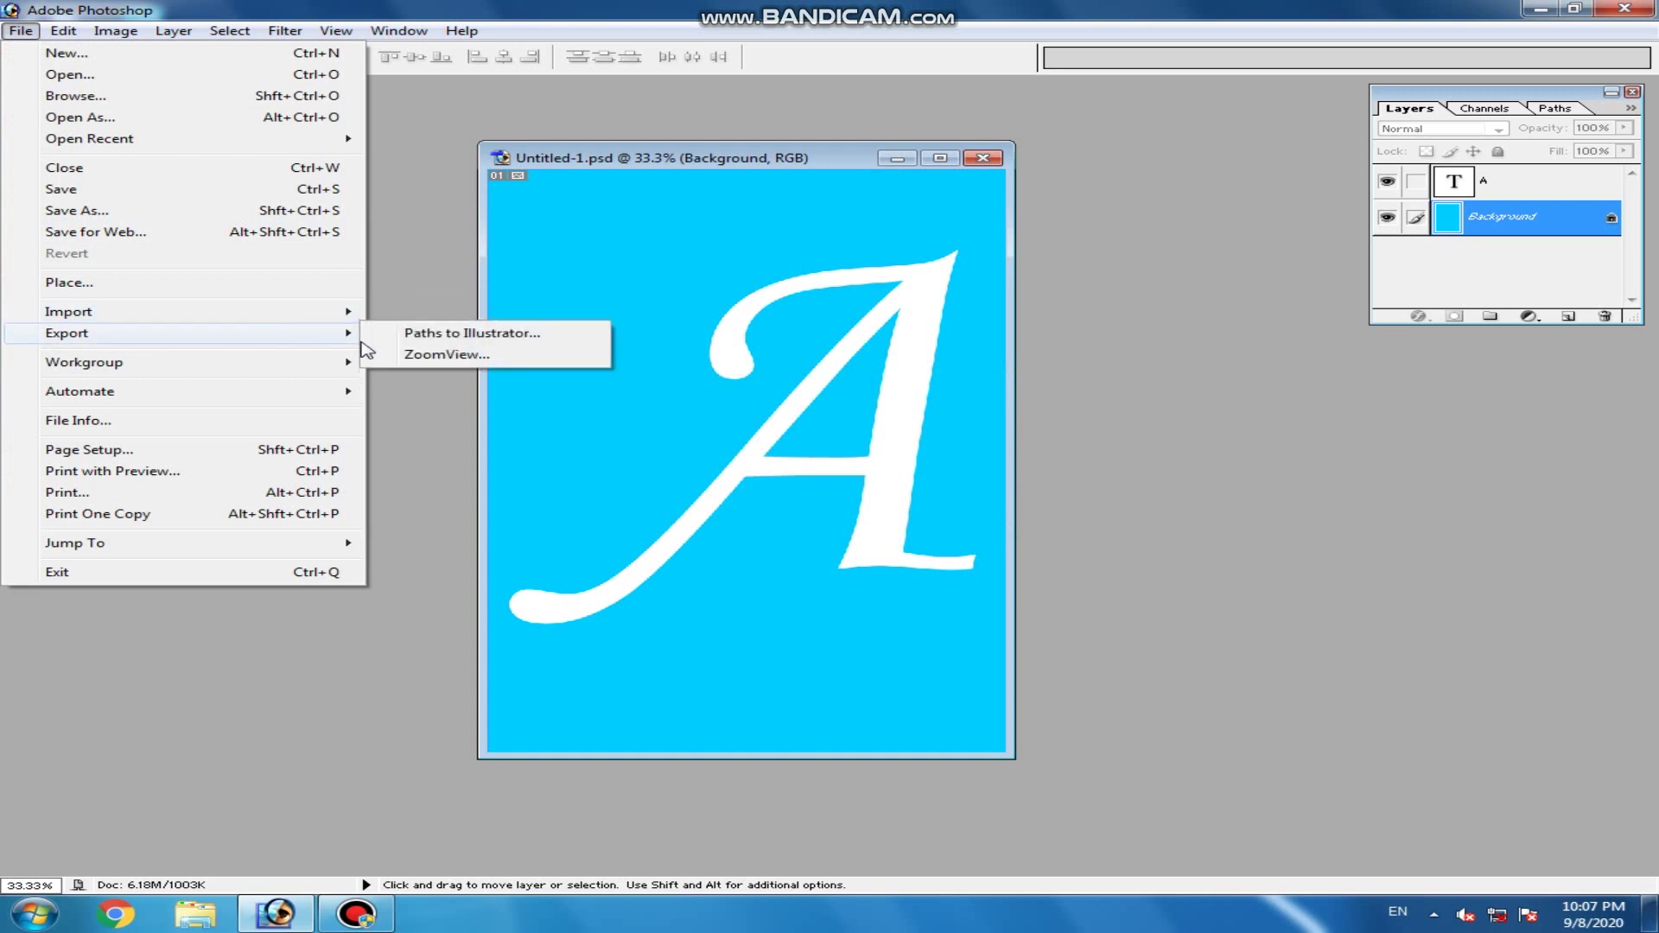
mouse_move(346, 312)
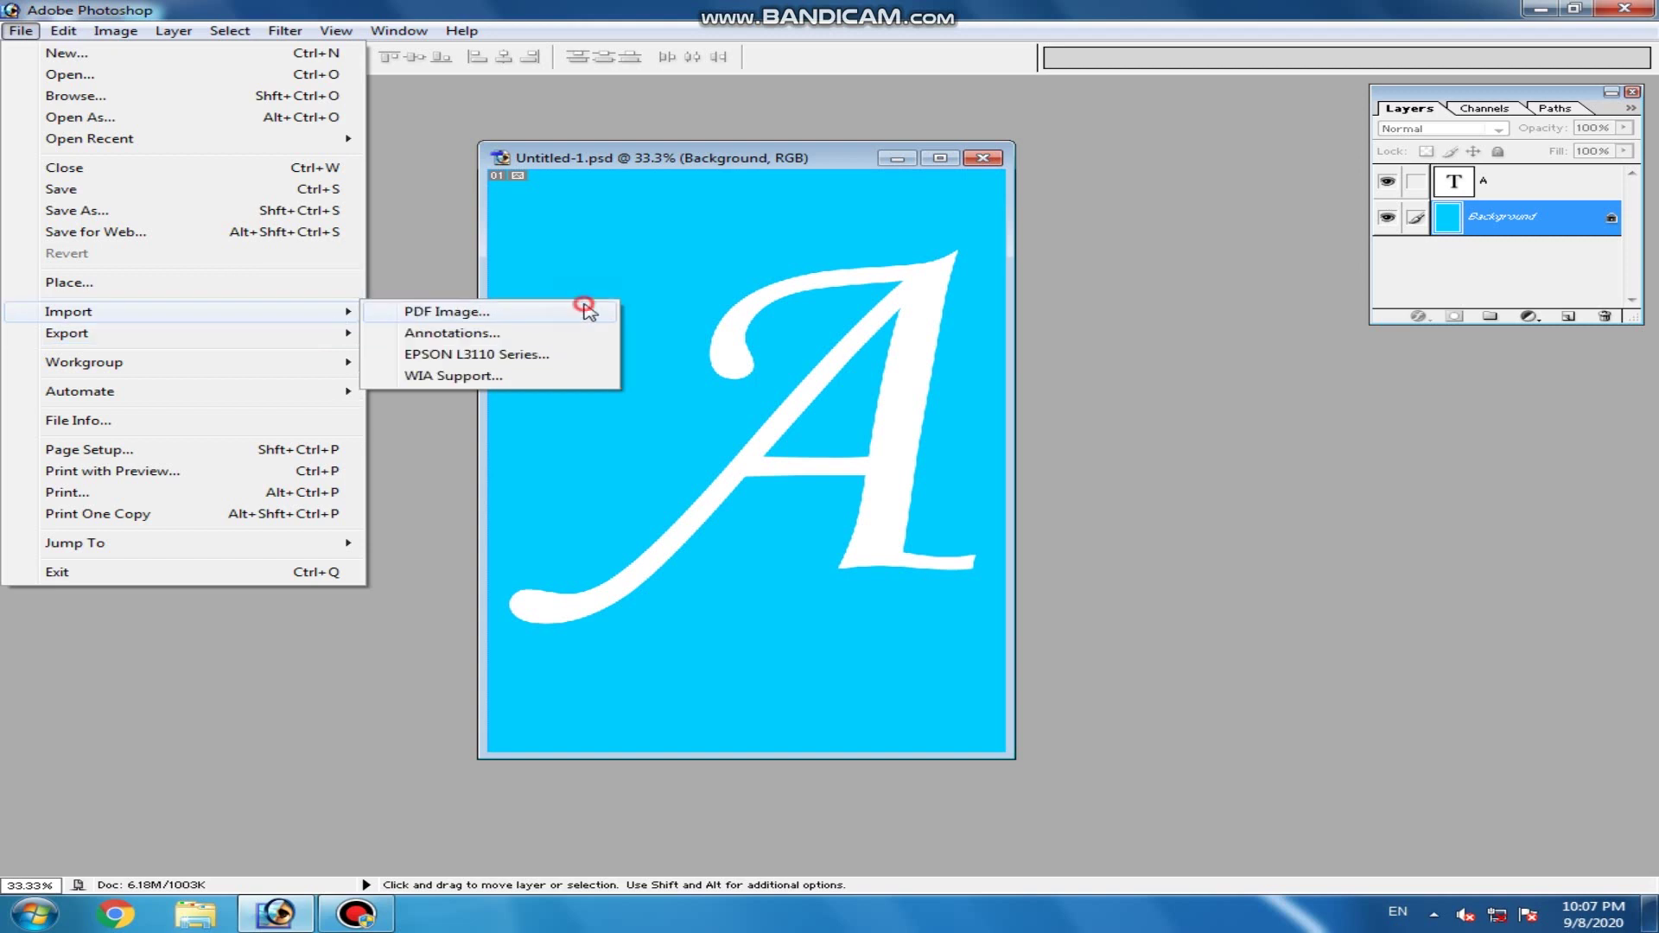
left_click(579, 311)
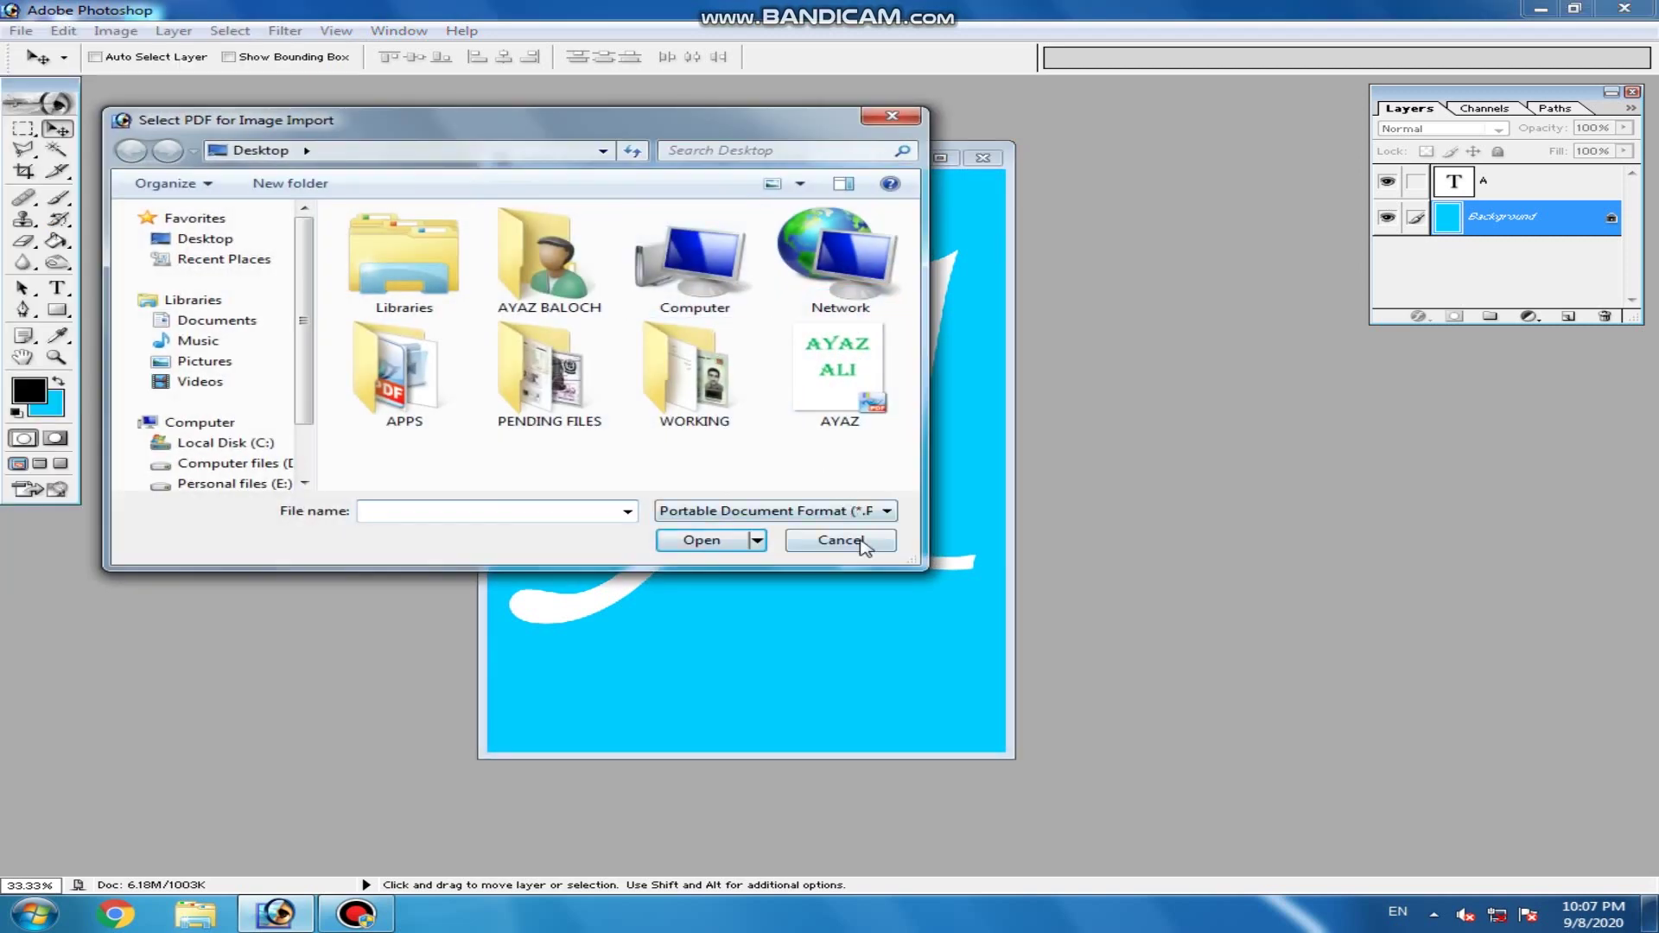
left_click(856, 542)
left_click_drag(661, 160, 695, 176)
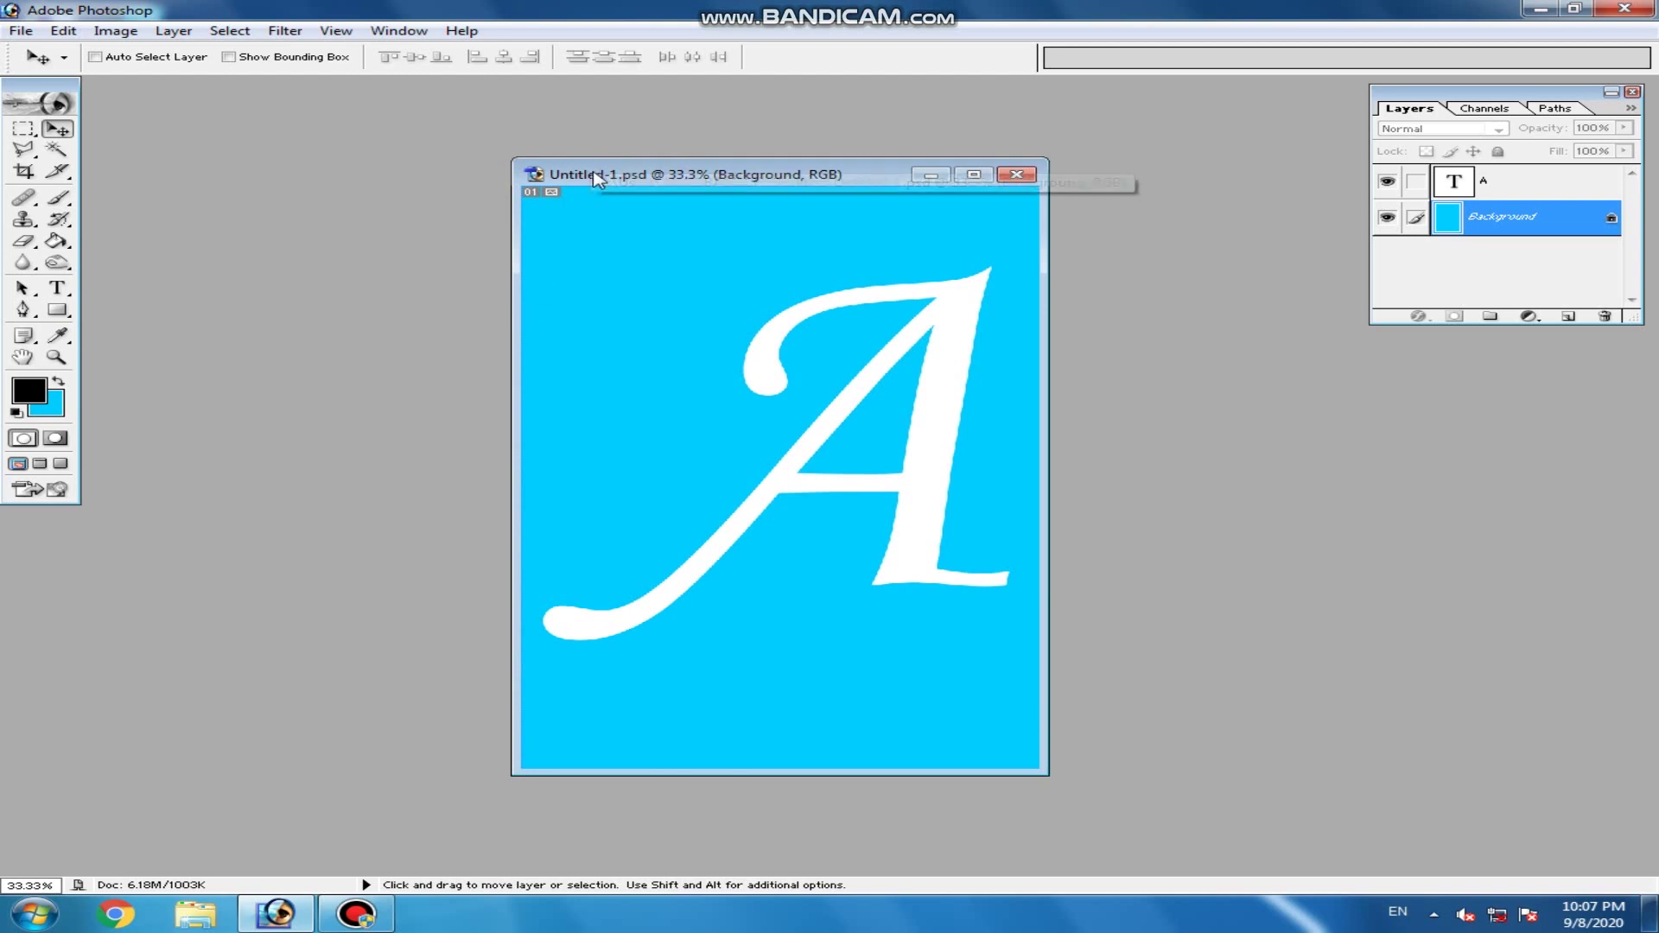
left_click_drag(591, 161, 570, 157)
- Look at the options for exporting paths to Illustrator and cancel without saving
left_click(32, 31)
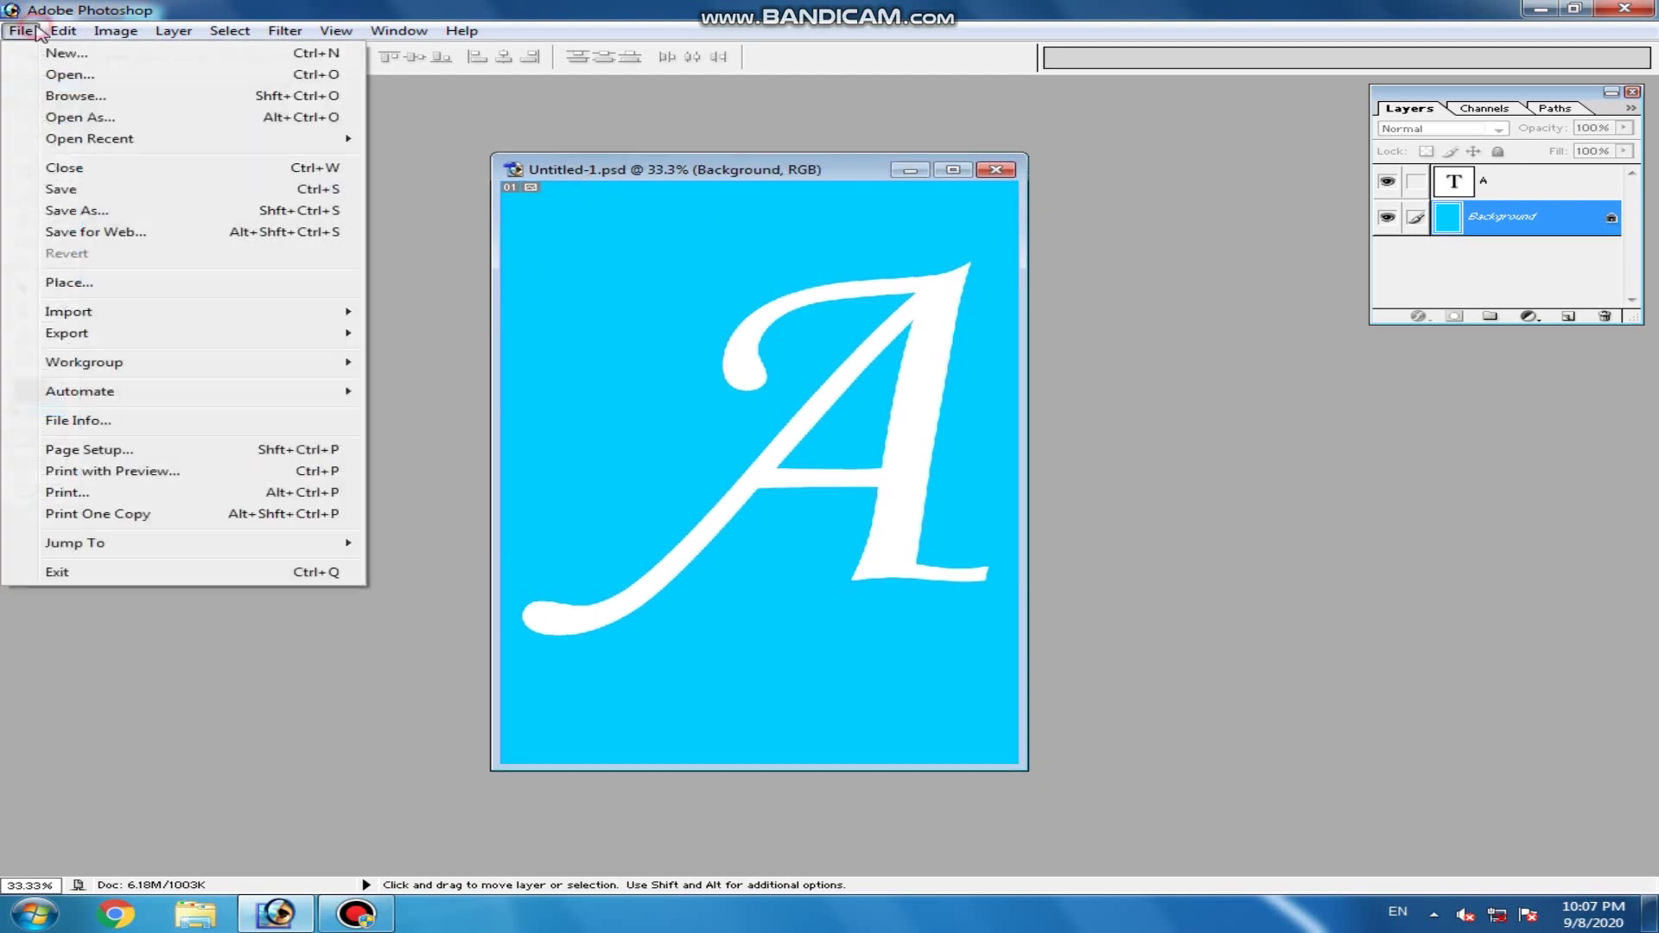
mouse_move(153, 346)
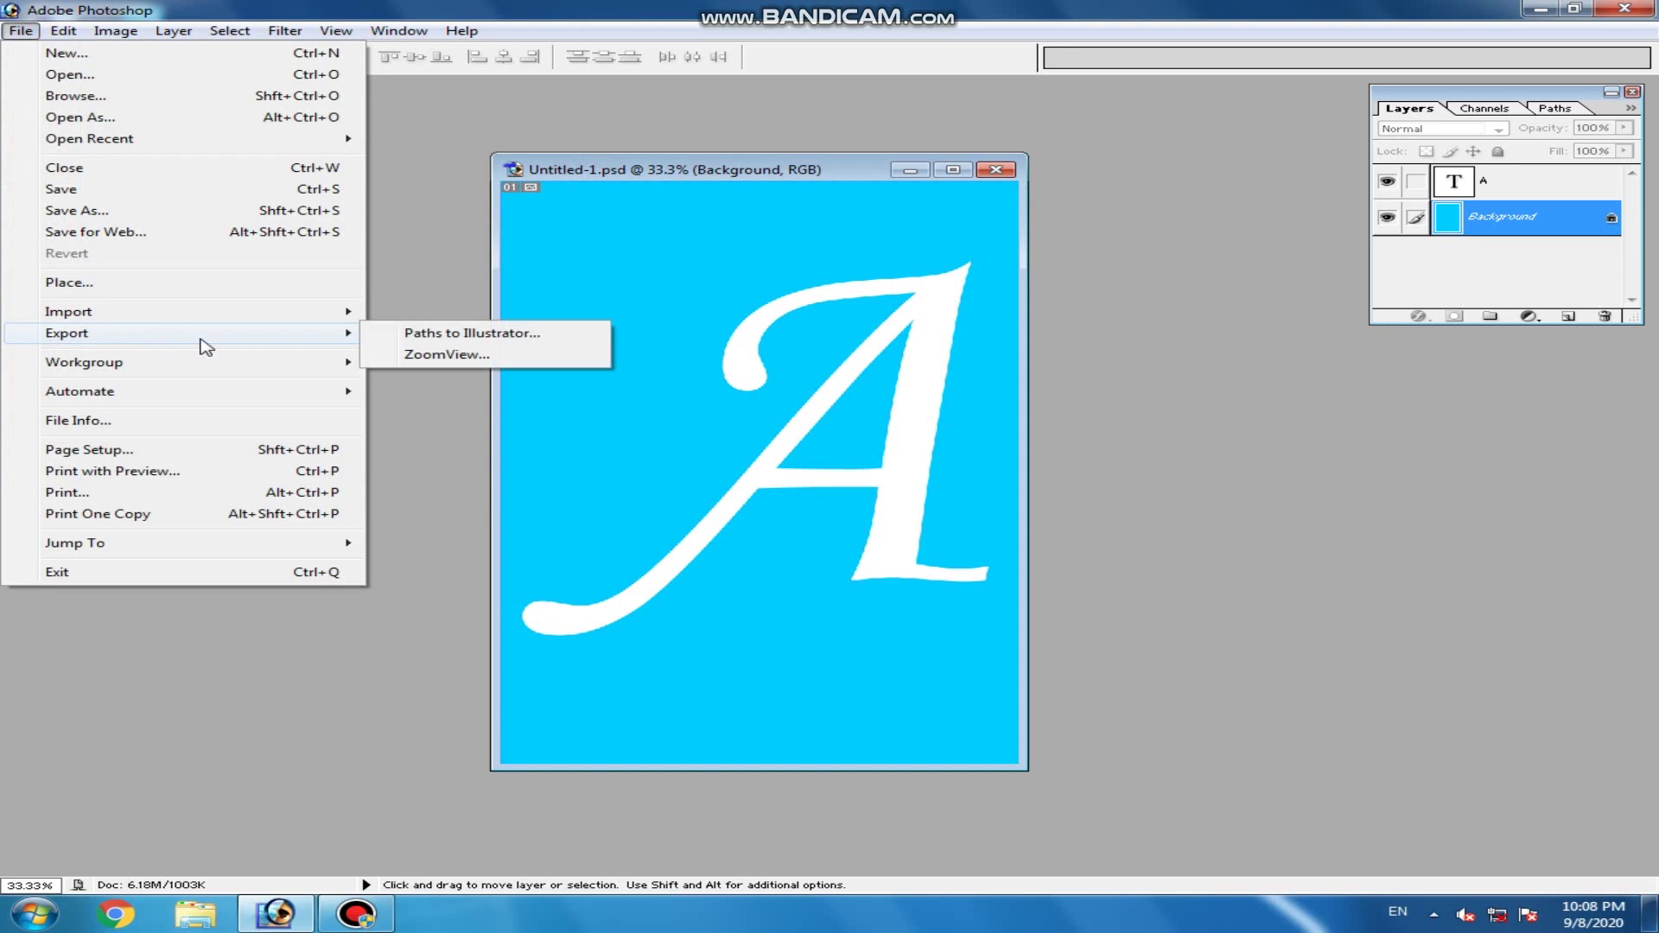
left_click(449, 337)
left_click_drag(738, 327, 588, 265)
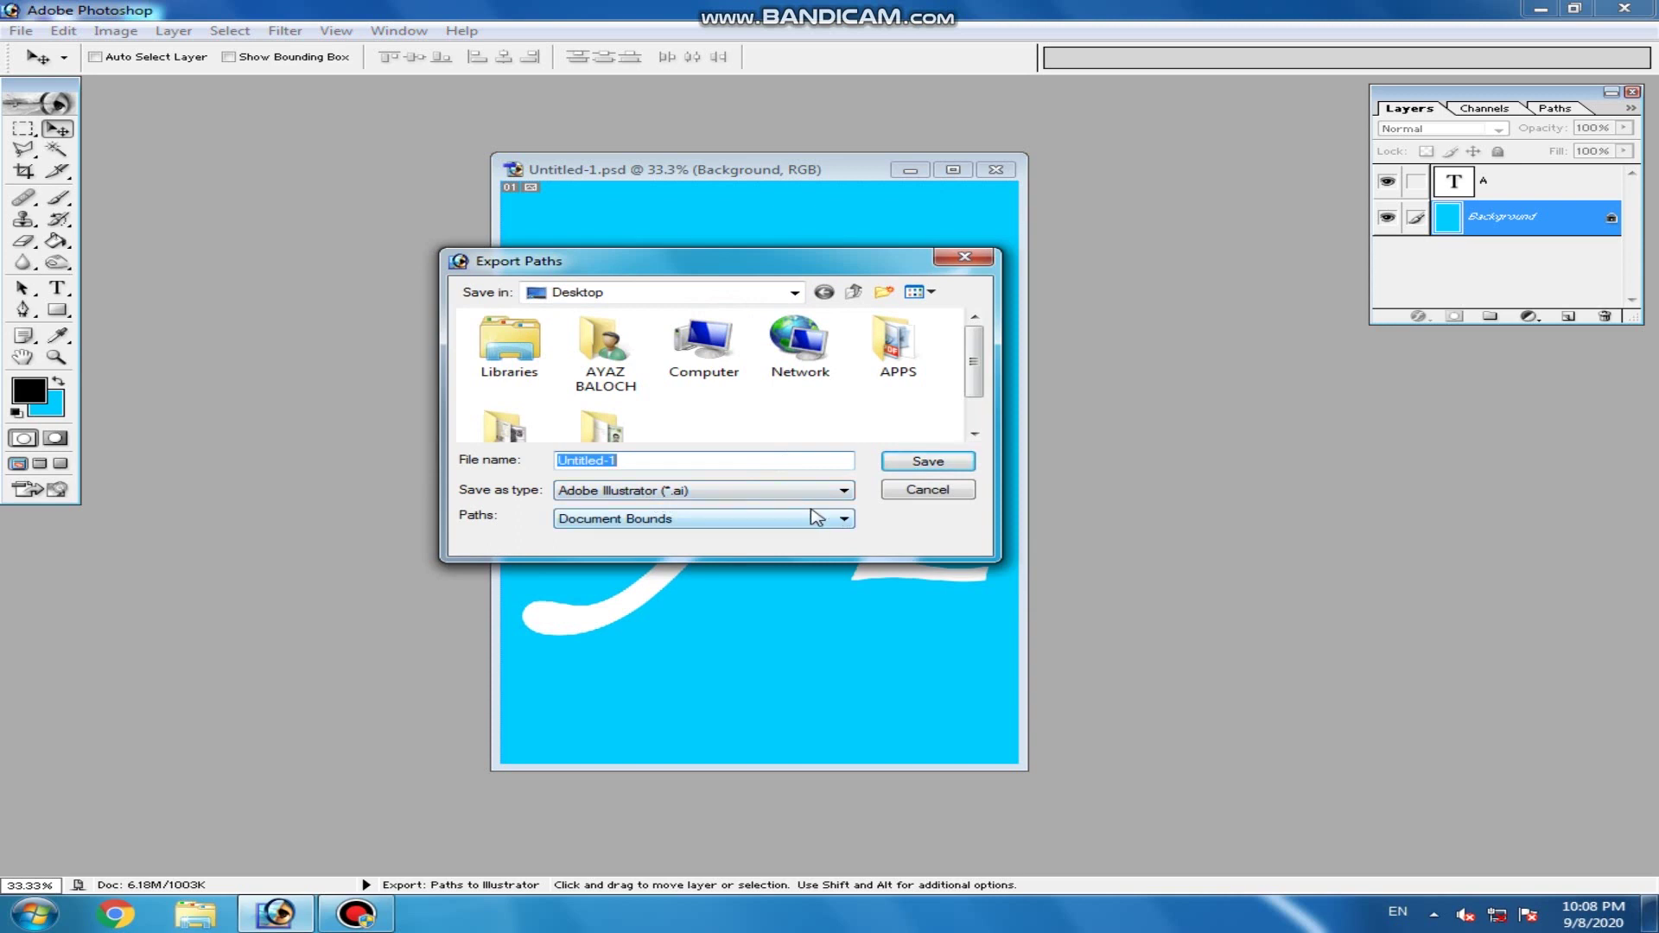
left_click(921, 496)
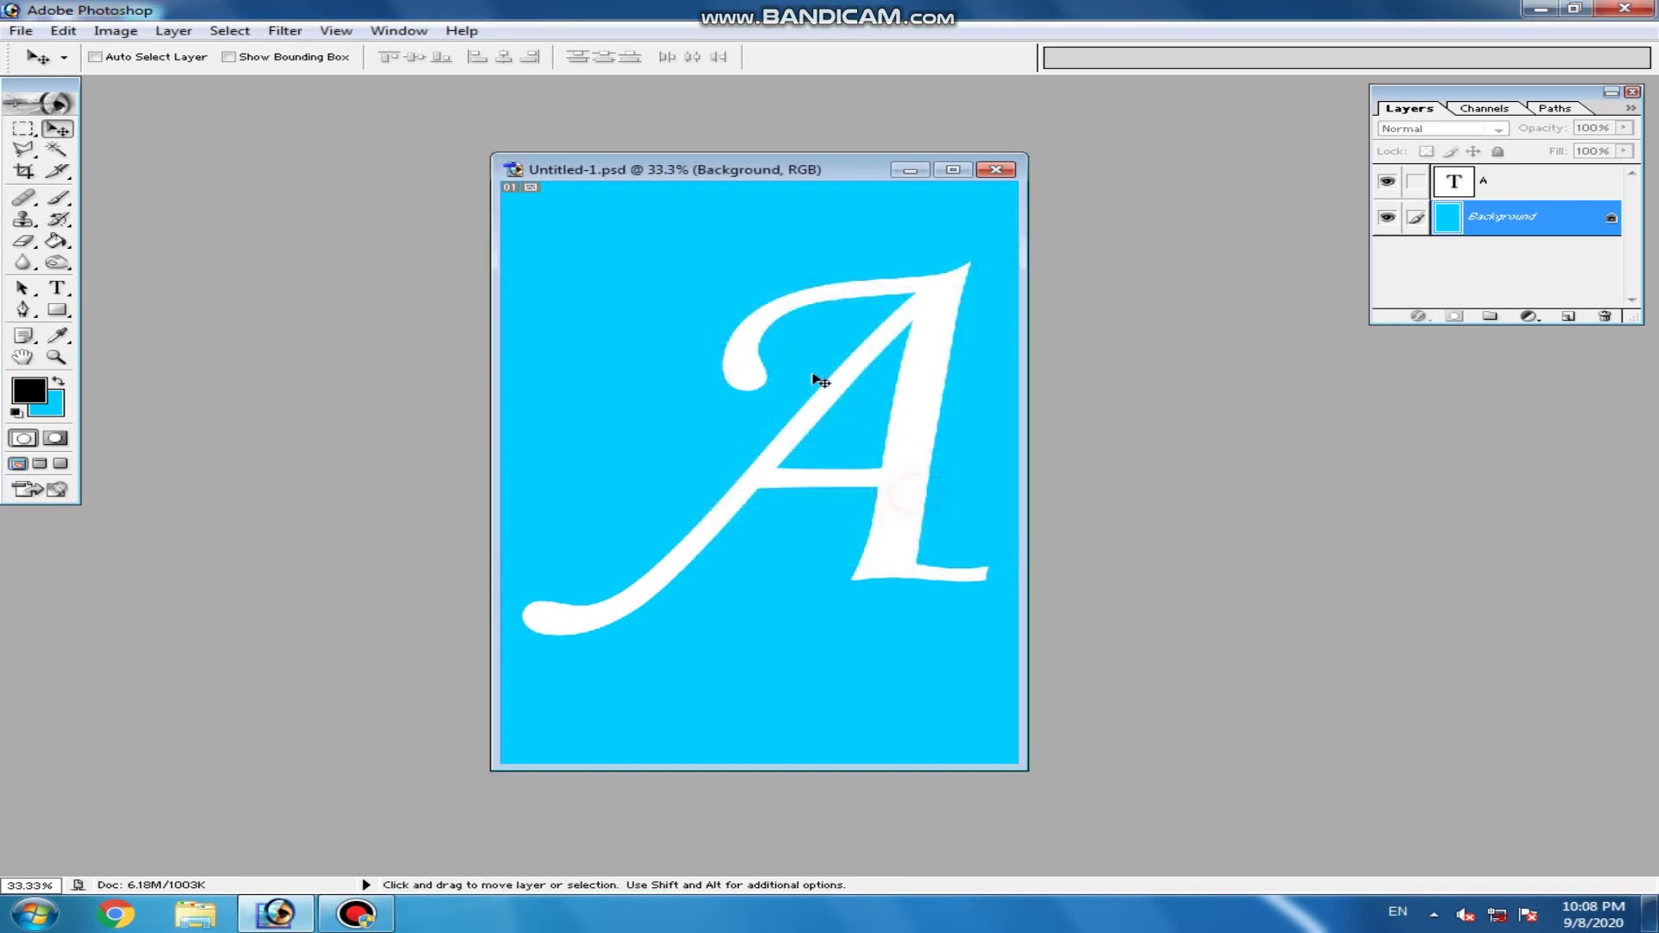
- Look at the Viewpoint ZoomView export settings and cancel without exporting
left_click(29, 33)
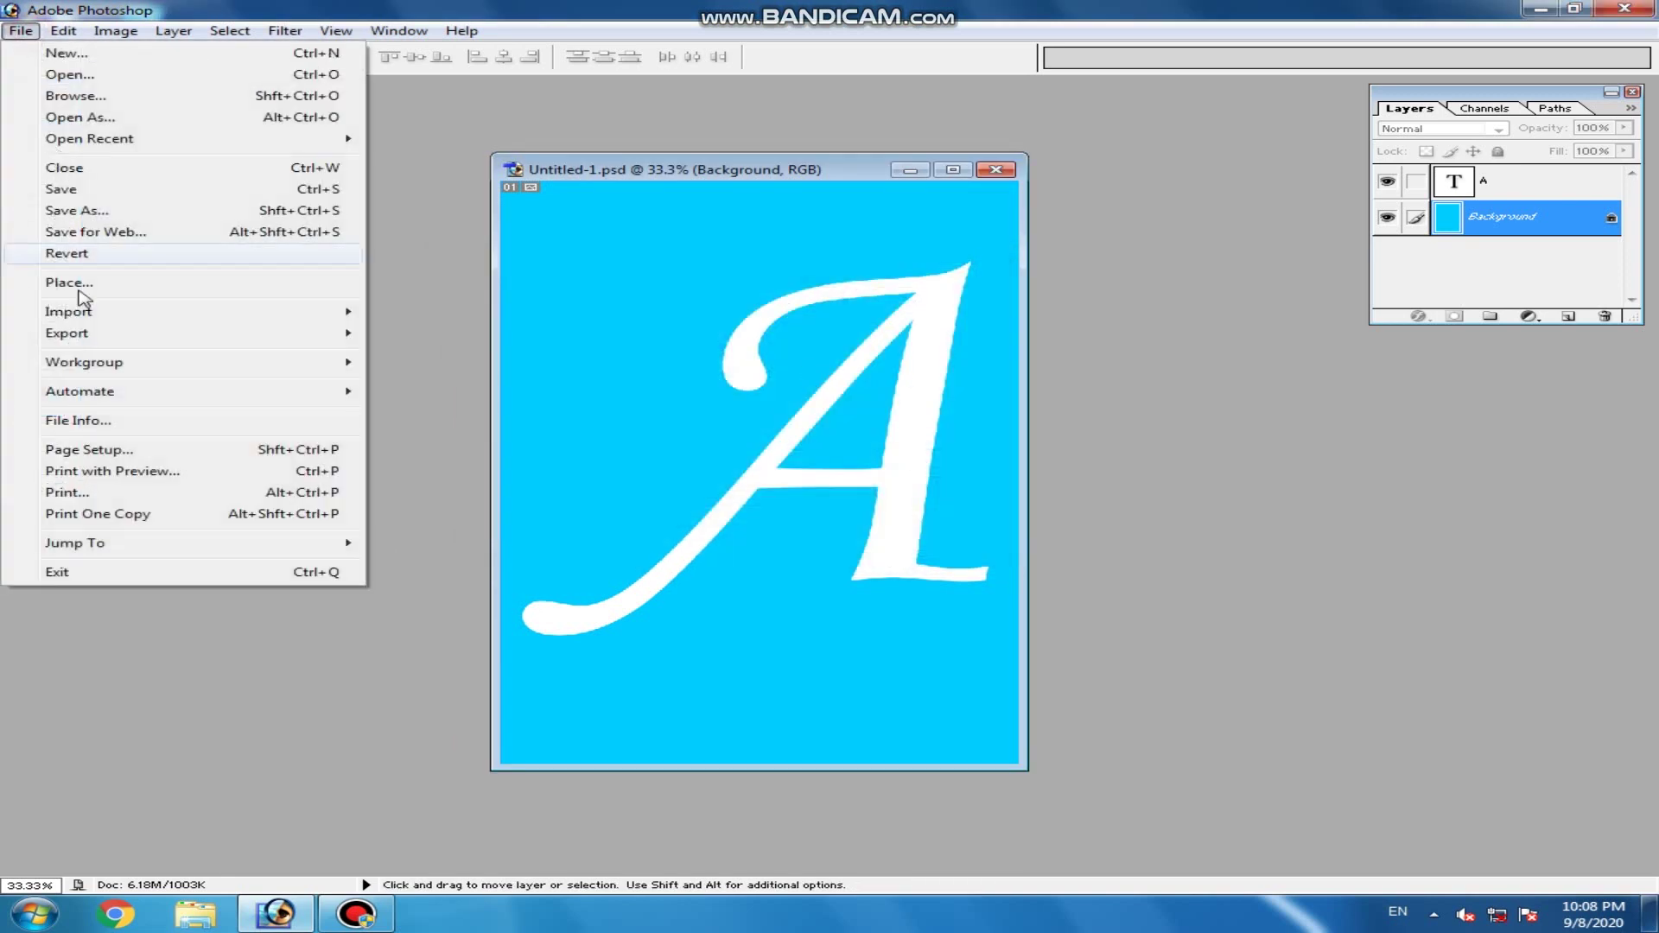
mouse_move(127, 346)
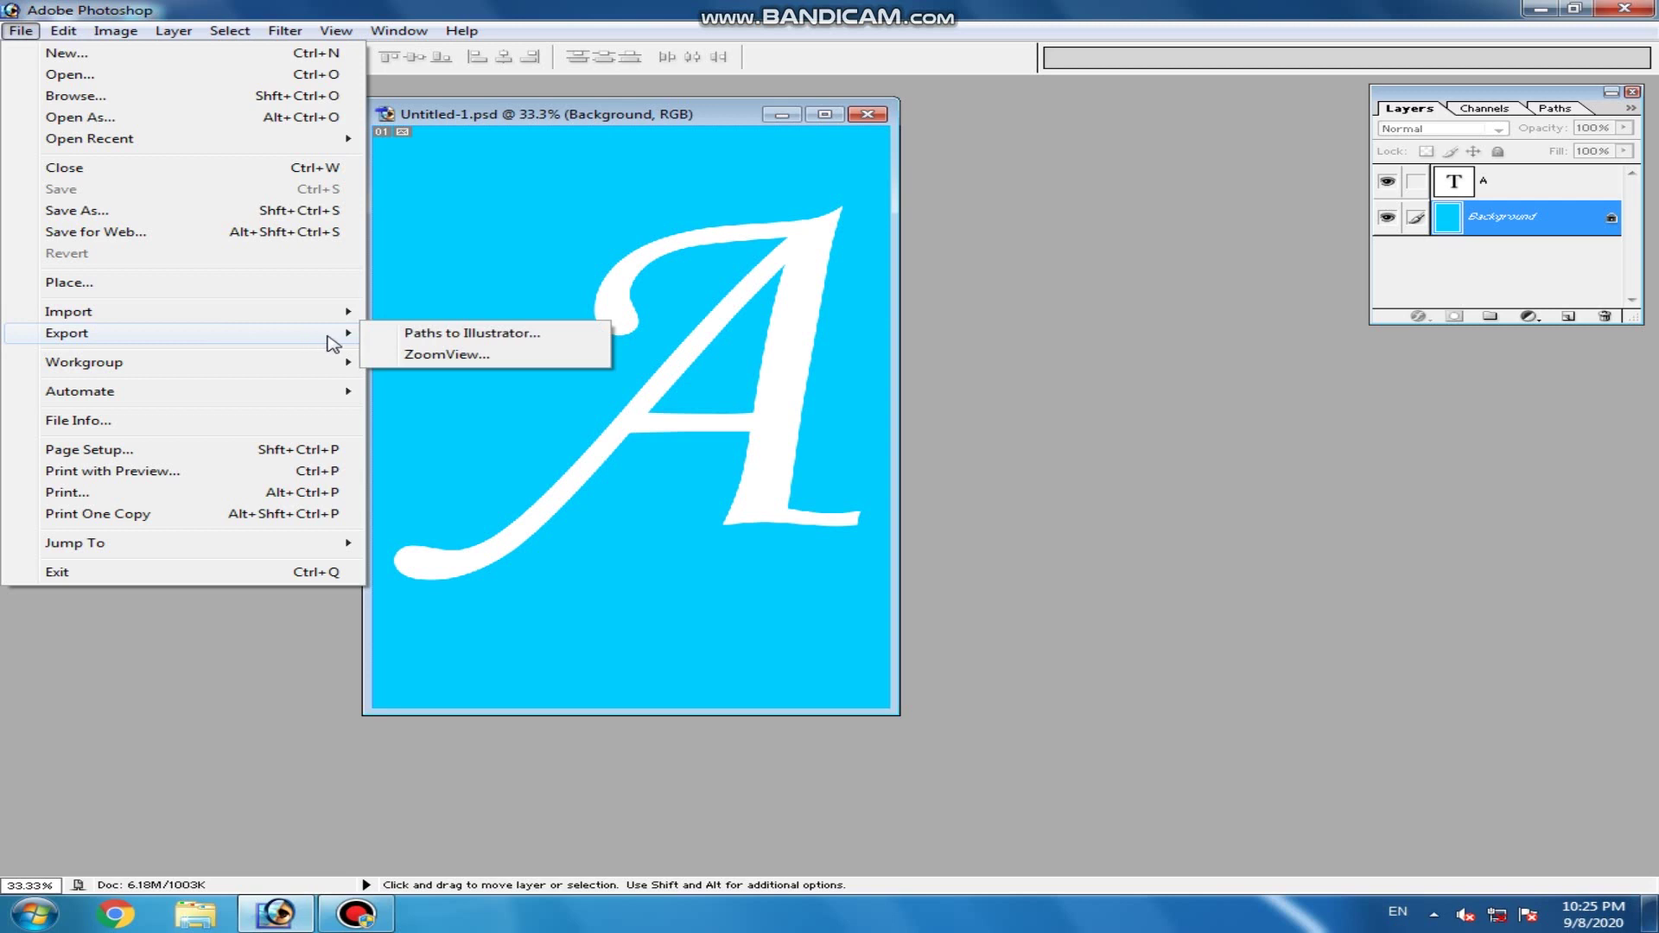
left_click(433, 355)
mouse_move(856, 223)
left_mouse_down()
mouse_move(899, 236)
mouse_move(866, 233)
left_mouse_up()
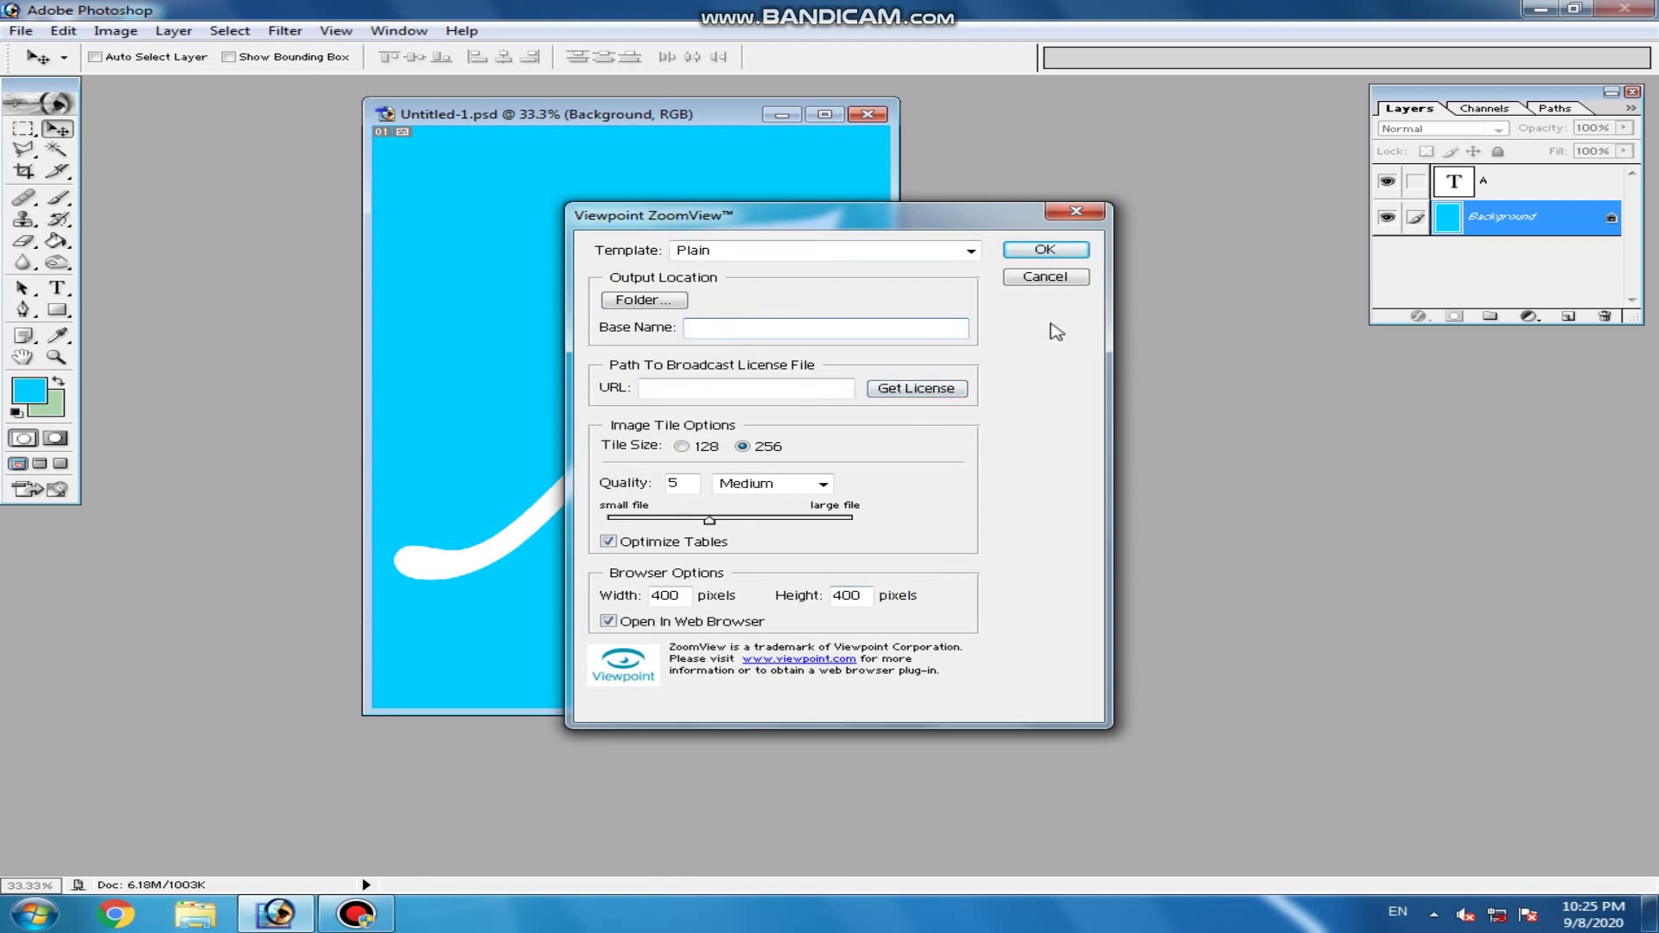
left_click(1043, 277)
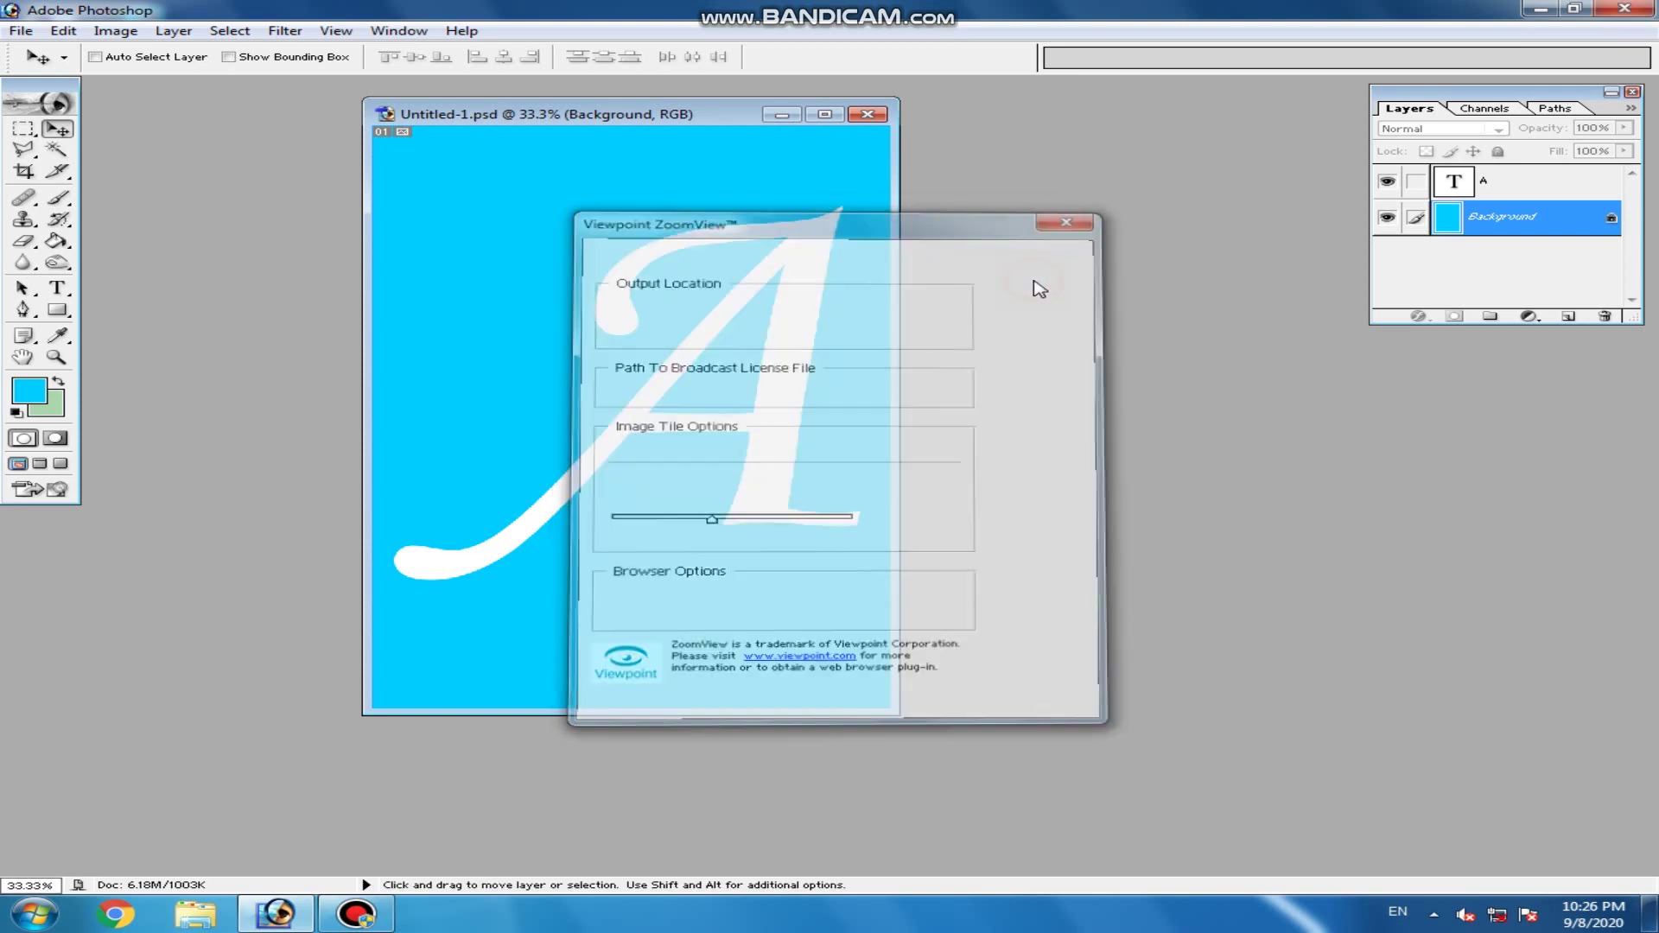
- Review the available Export and Workgroup commands, and leave them without running any
left_click(24, 33)
mouse_move(242, 337)
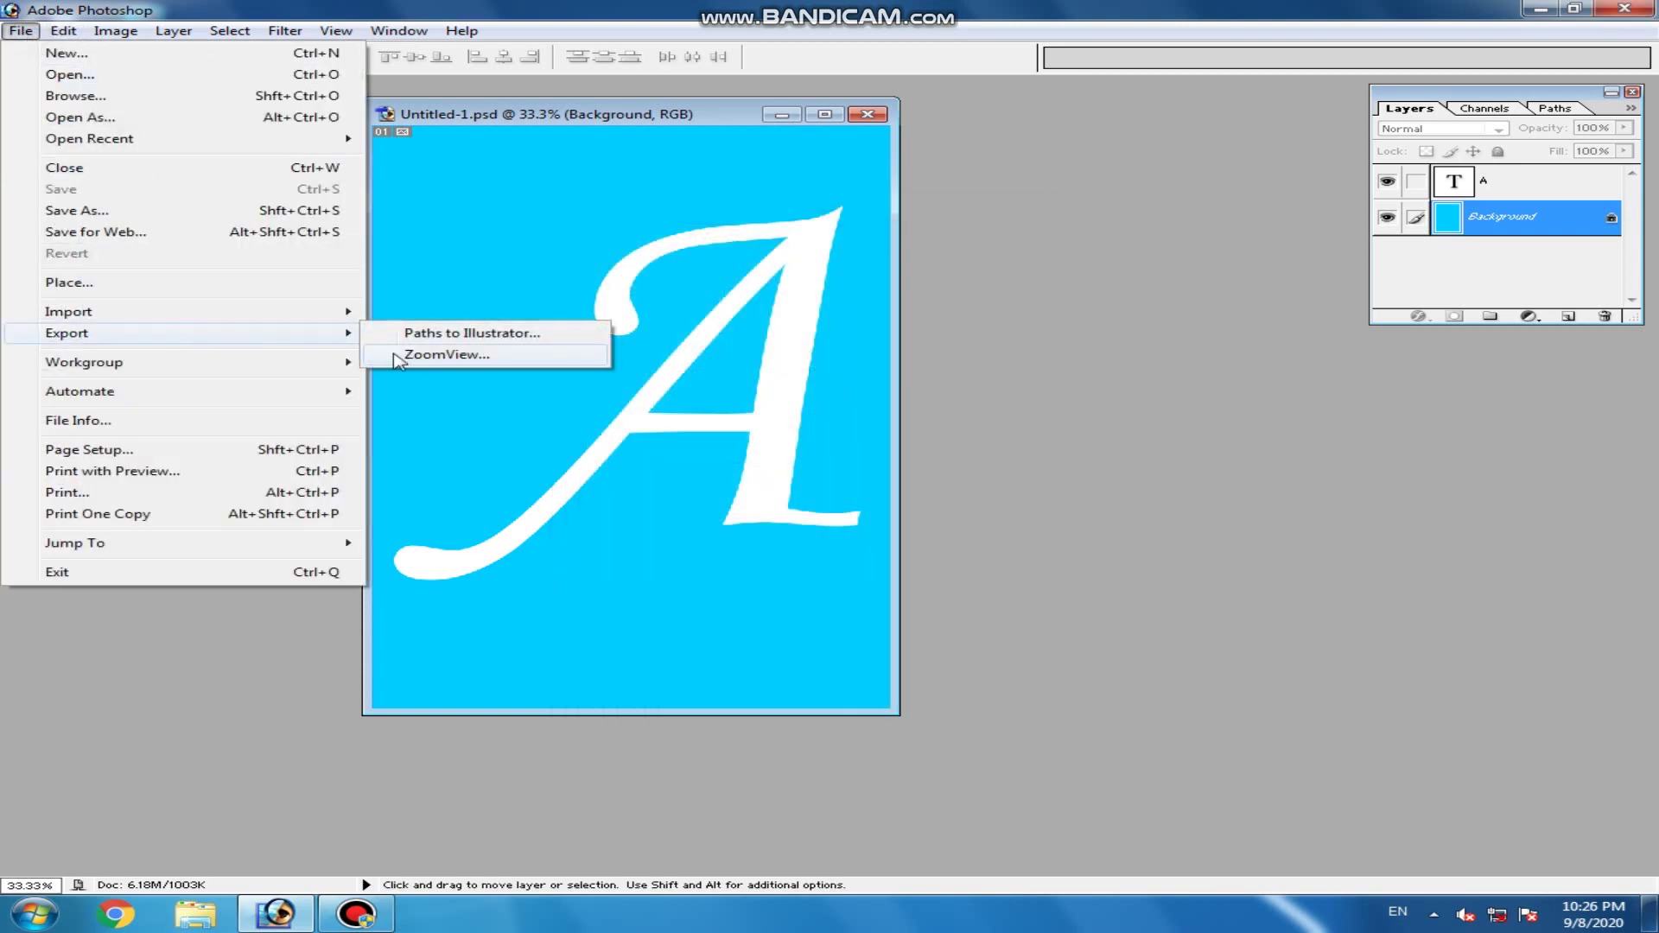
mouse_move(134, 374)
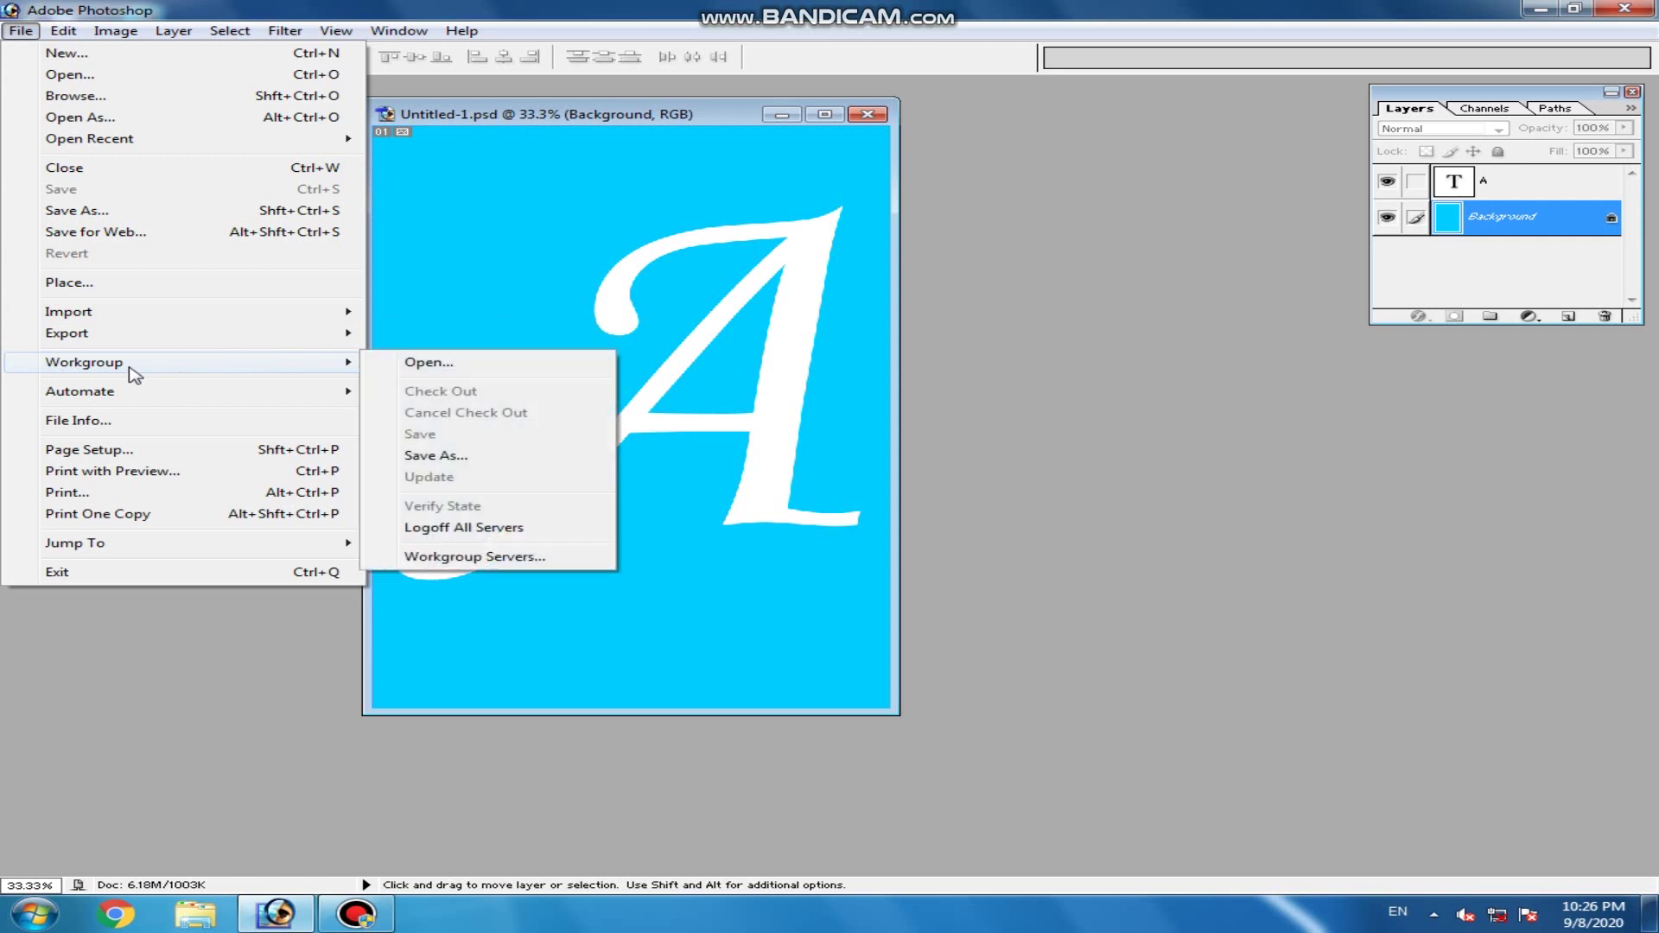
left_click(522, 314)
left_click_drag(518, 112, 562, 129)
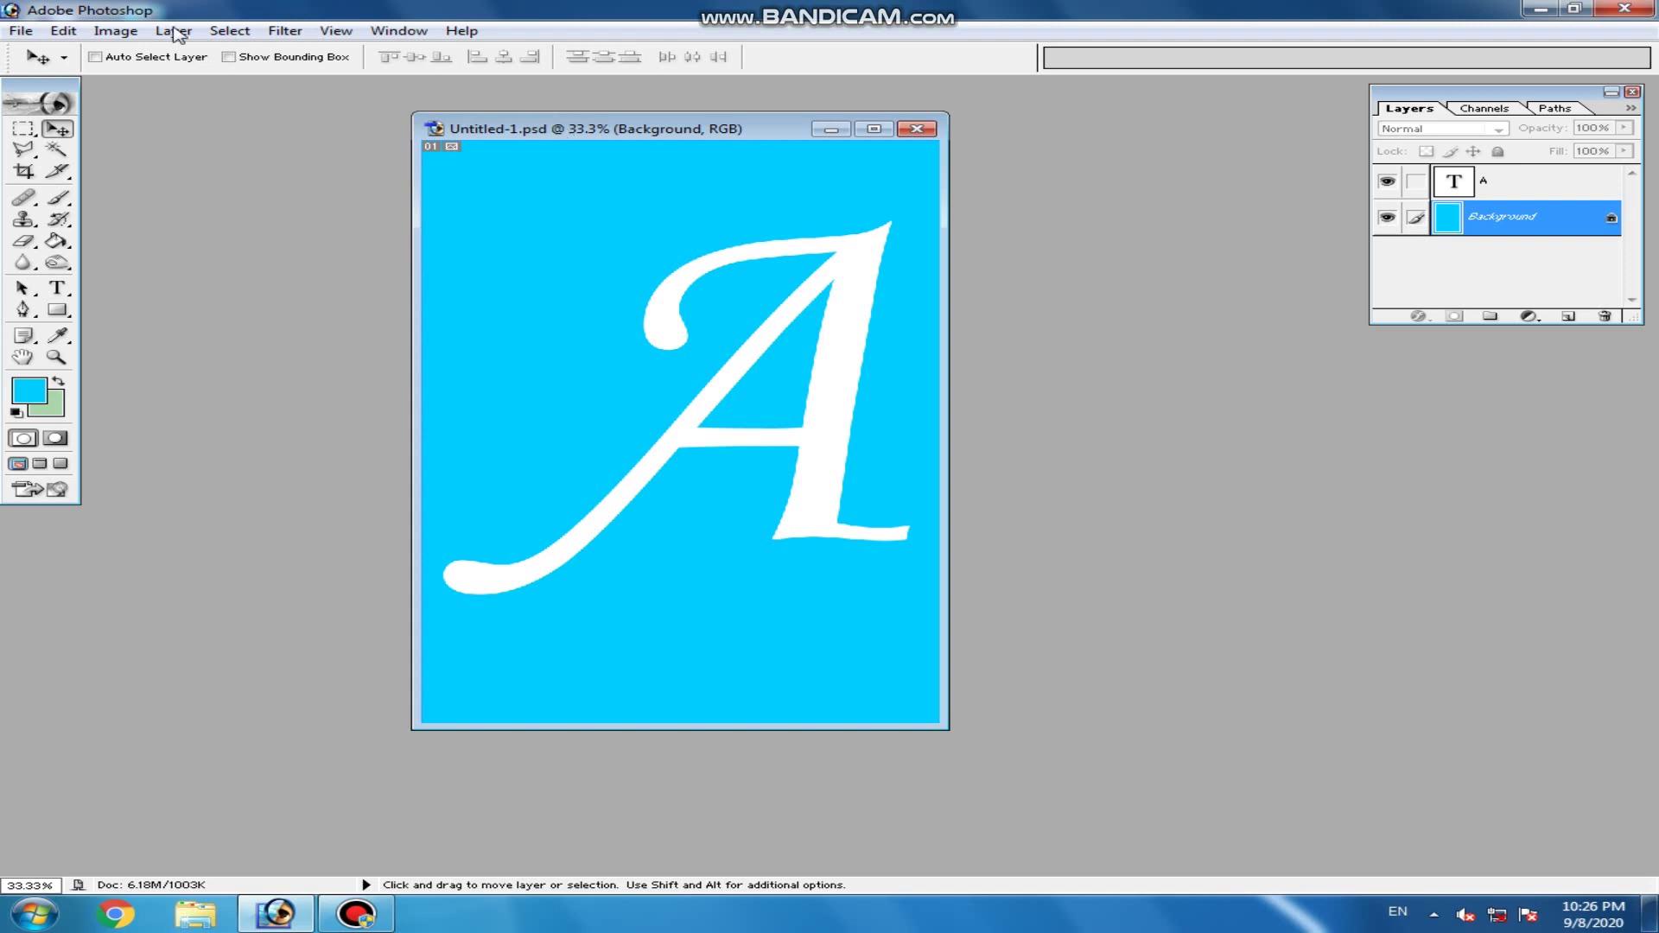
- Look over the Workgroup and Automate commands, and keep the current Windows color scheme with the performance message turned off
left_click(21, 31)
mouse_move(143, 367)
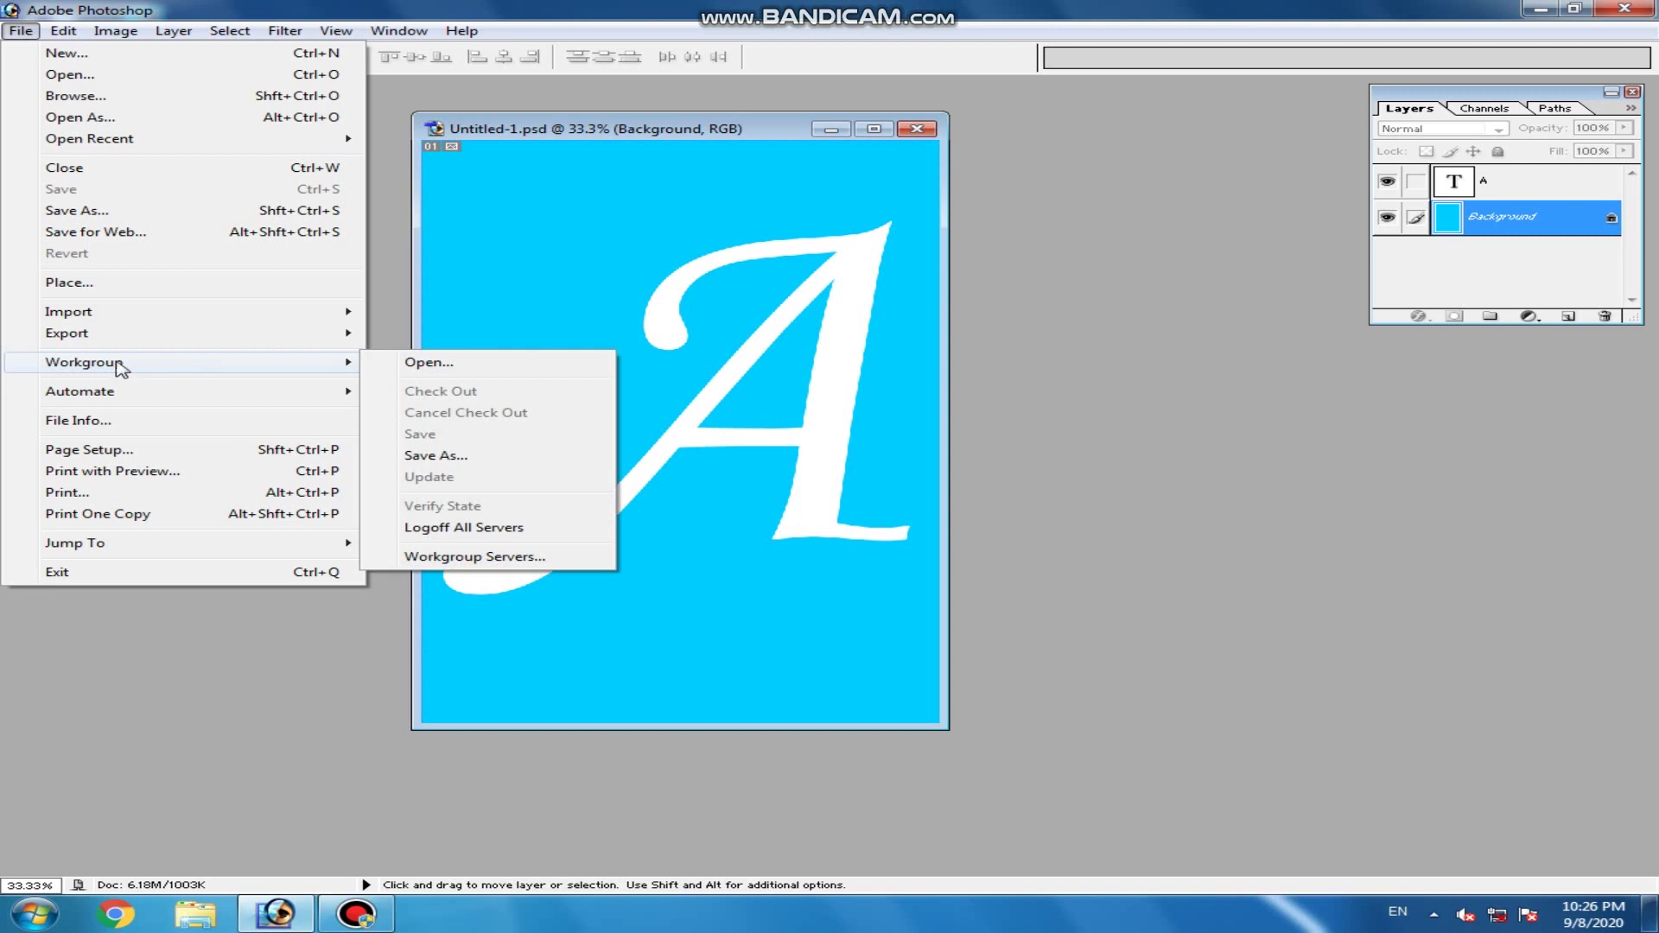
mouse_move(106, 399)
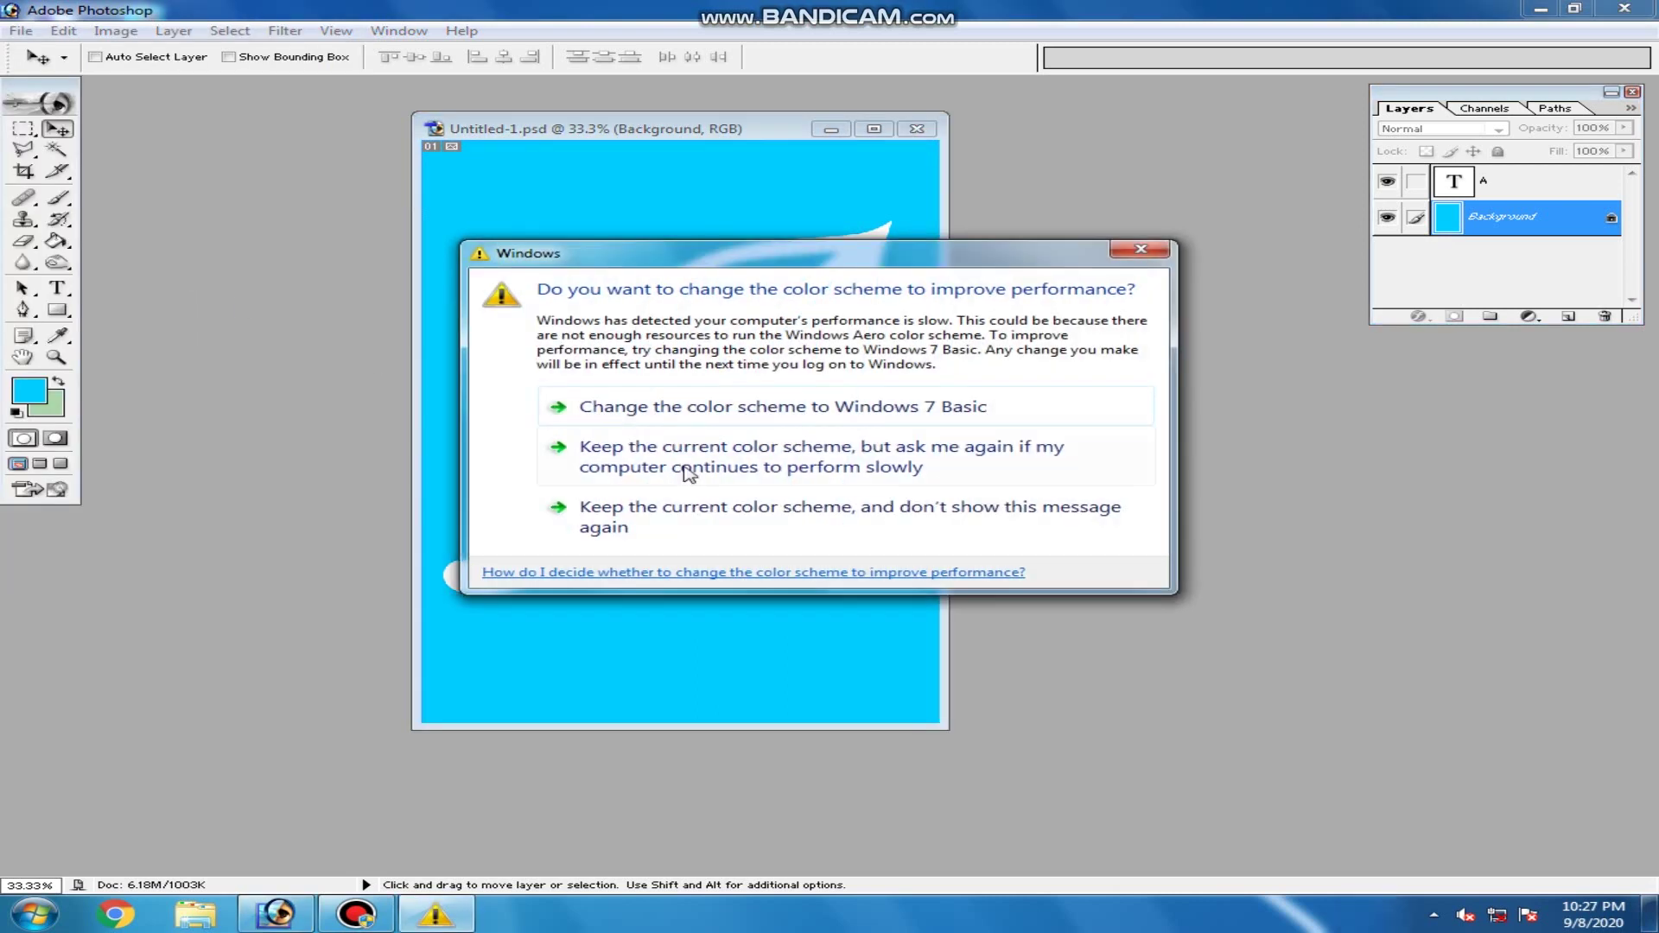
left_click(650, 509)
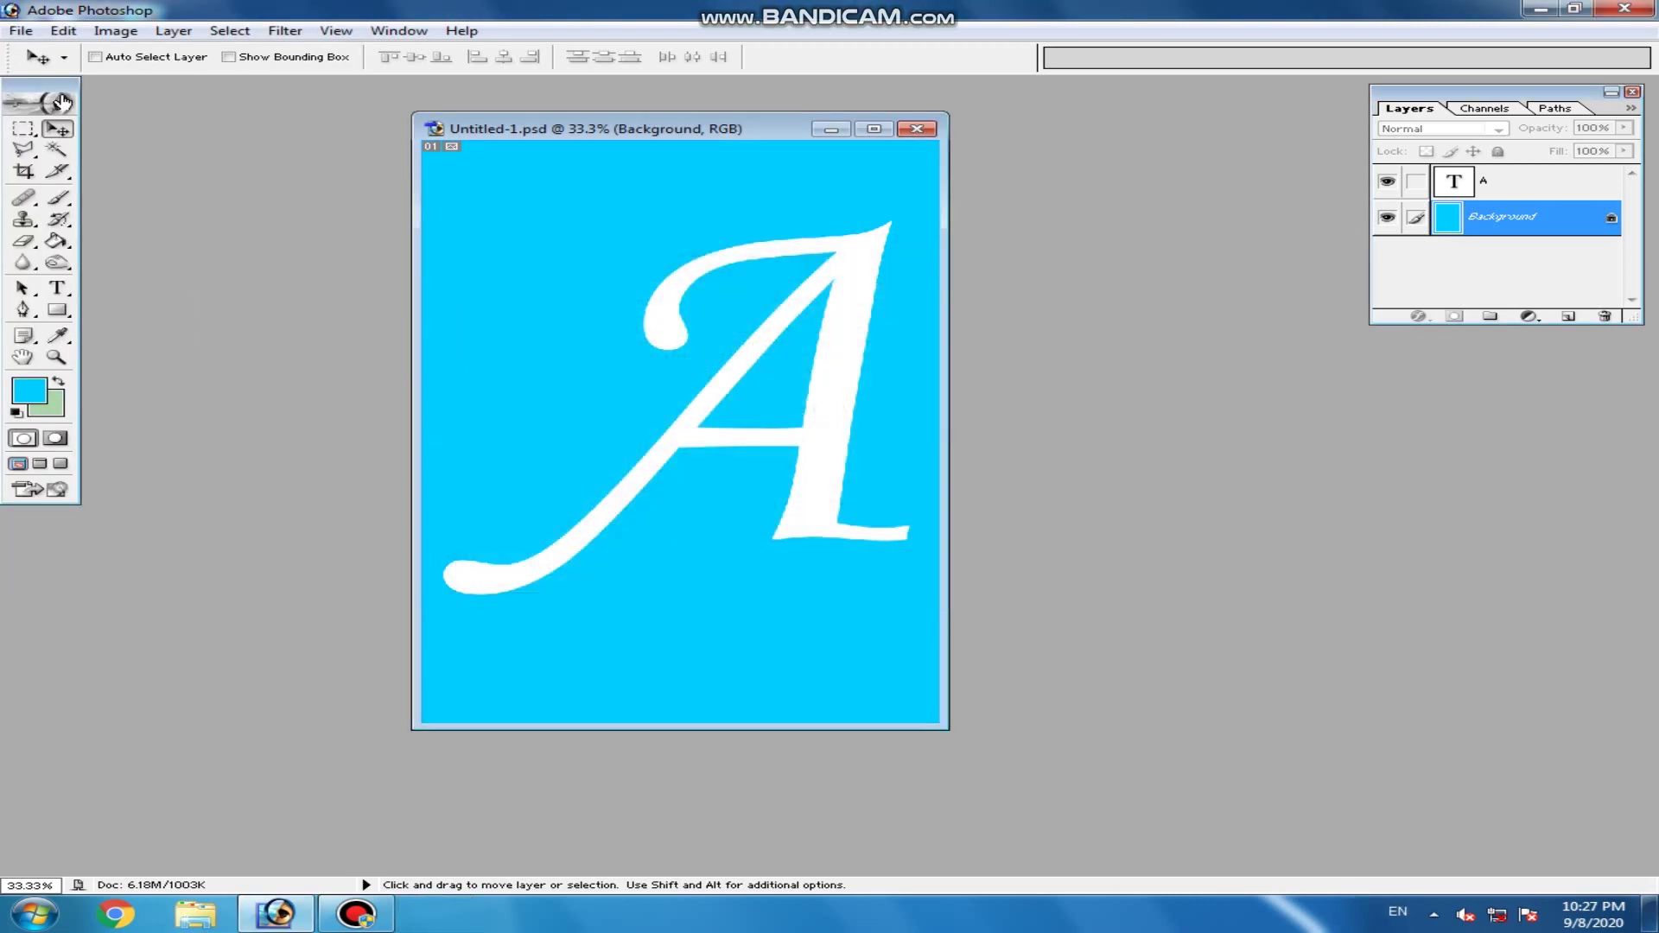
- Open the file information for Untitled-1.psd and close it without entering any details
left_click(20, 30)
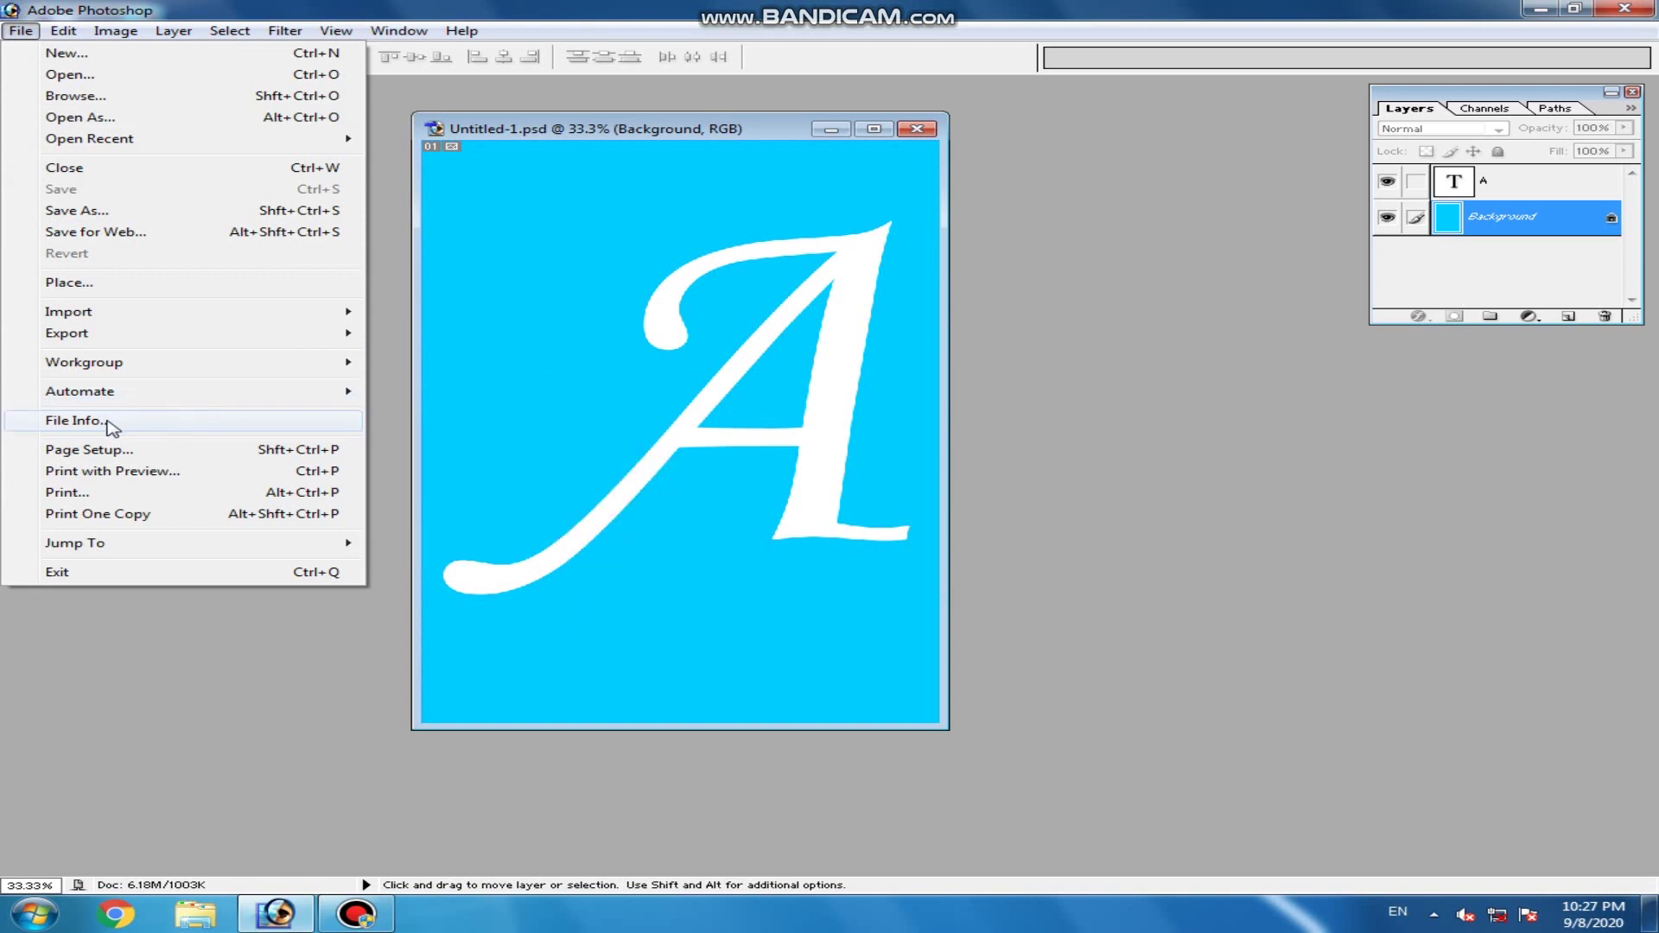
left_click(78, 421)
left_click_drag(611, 391, 607, 216)
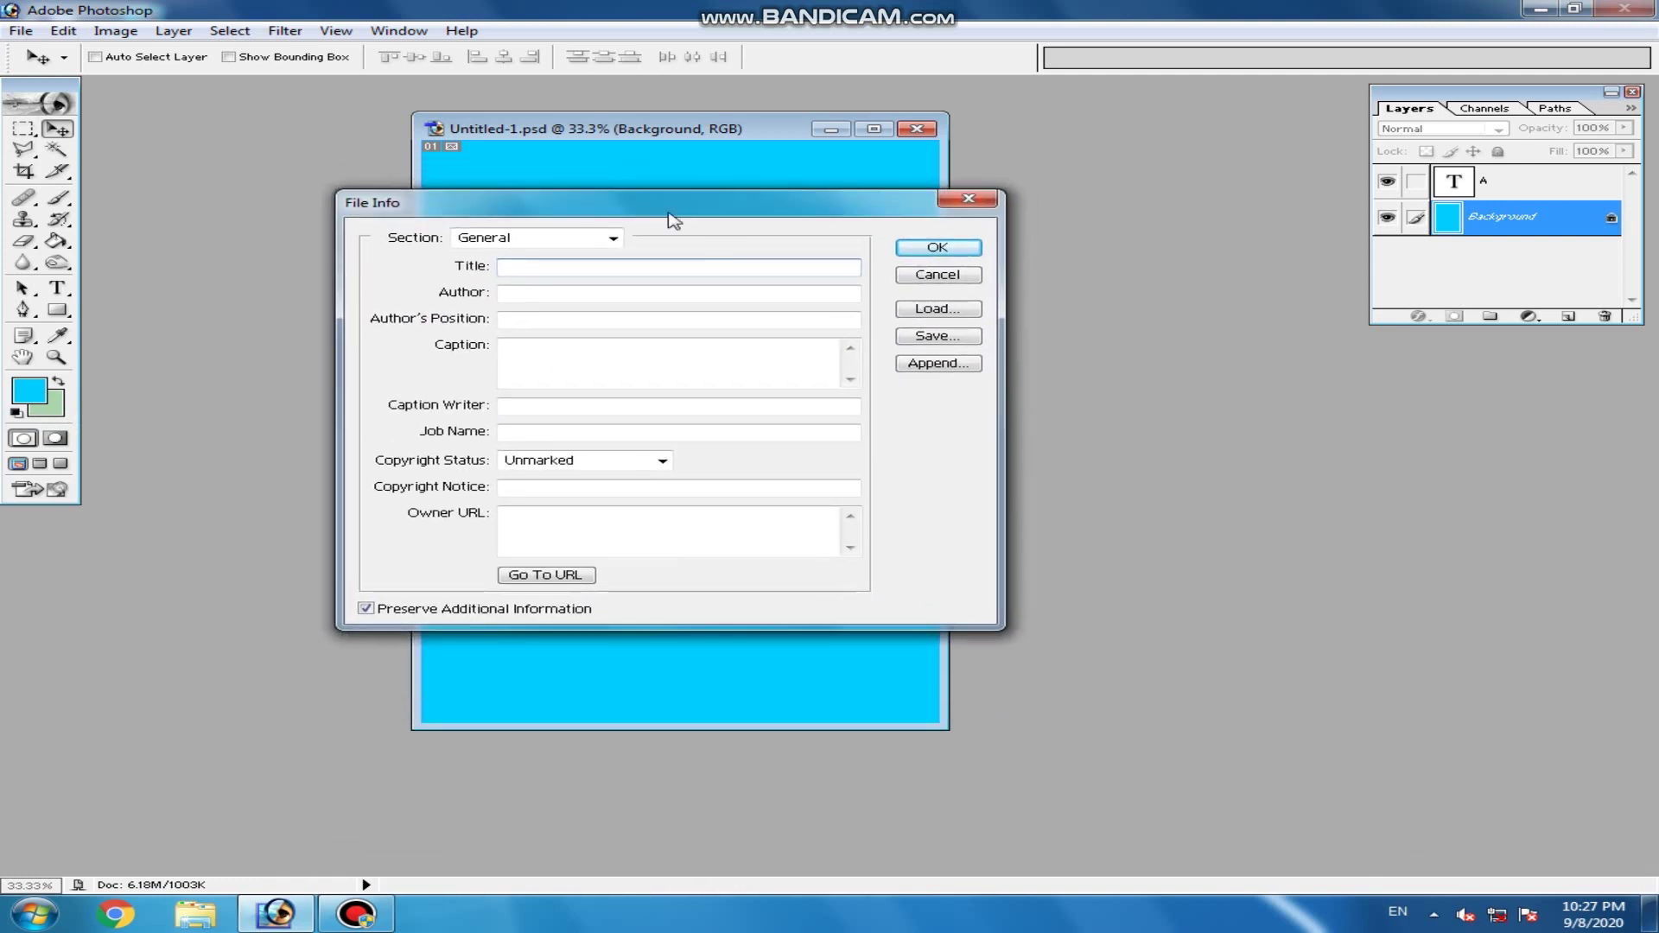
left_click(864, 252)
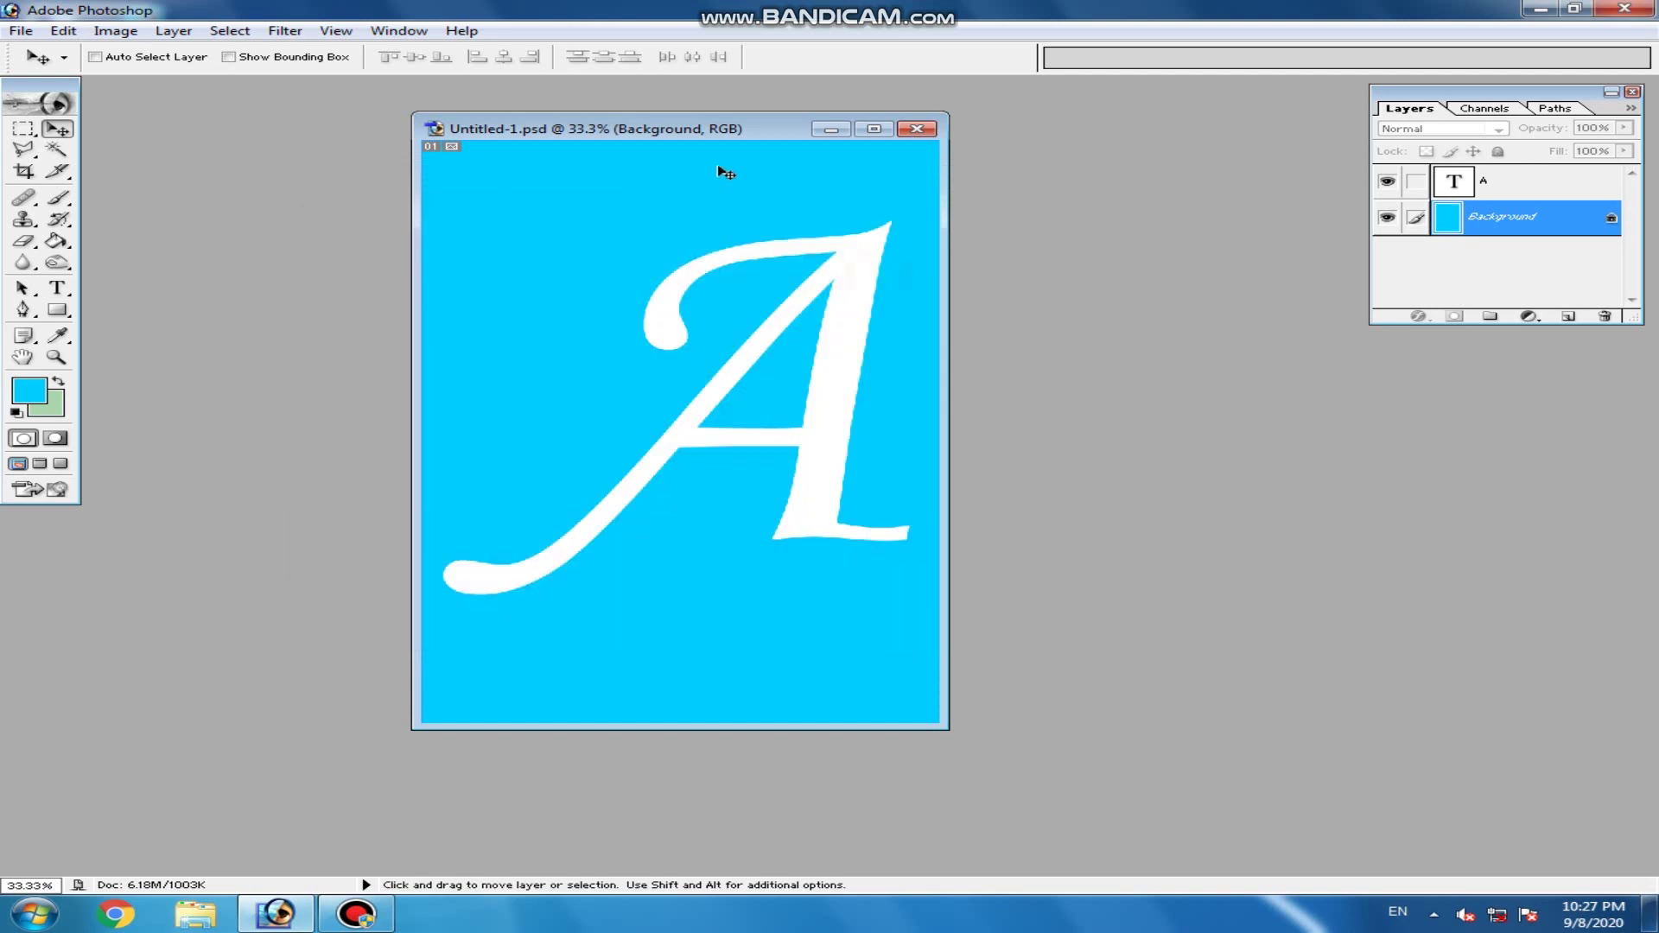
left_click(749, 184)
left_click(832, 348)
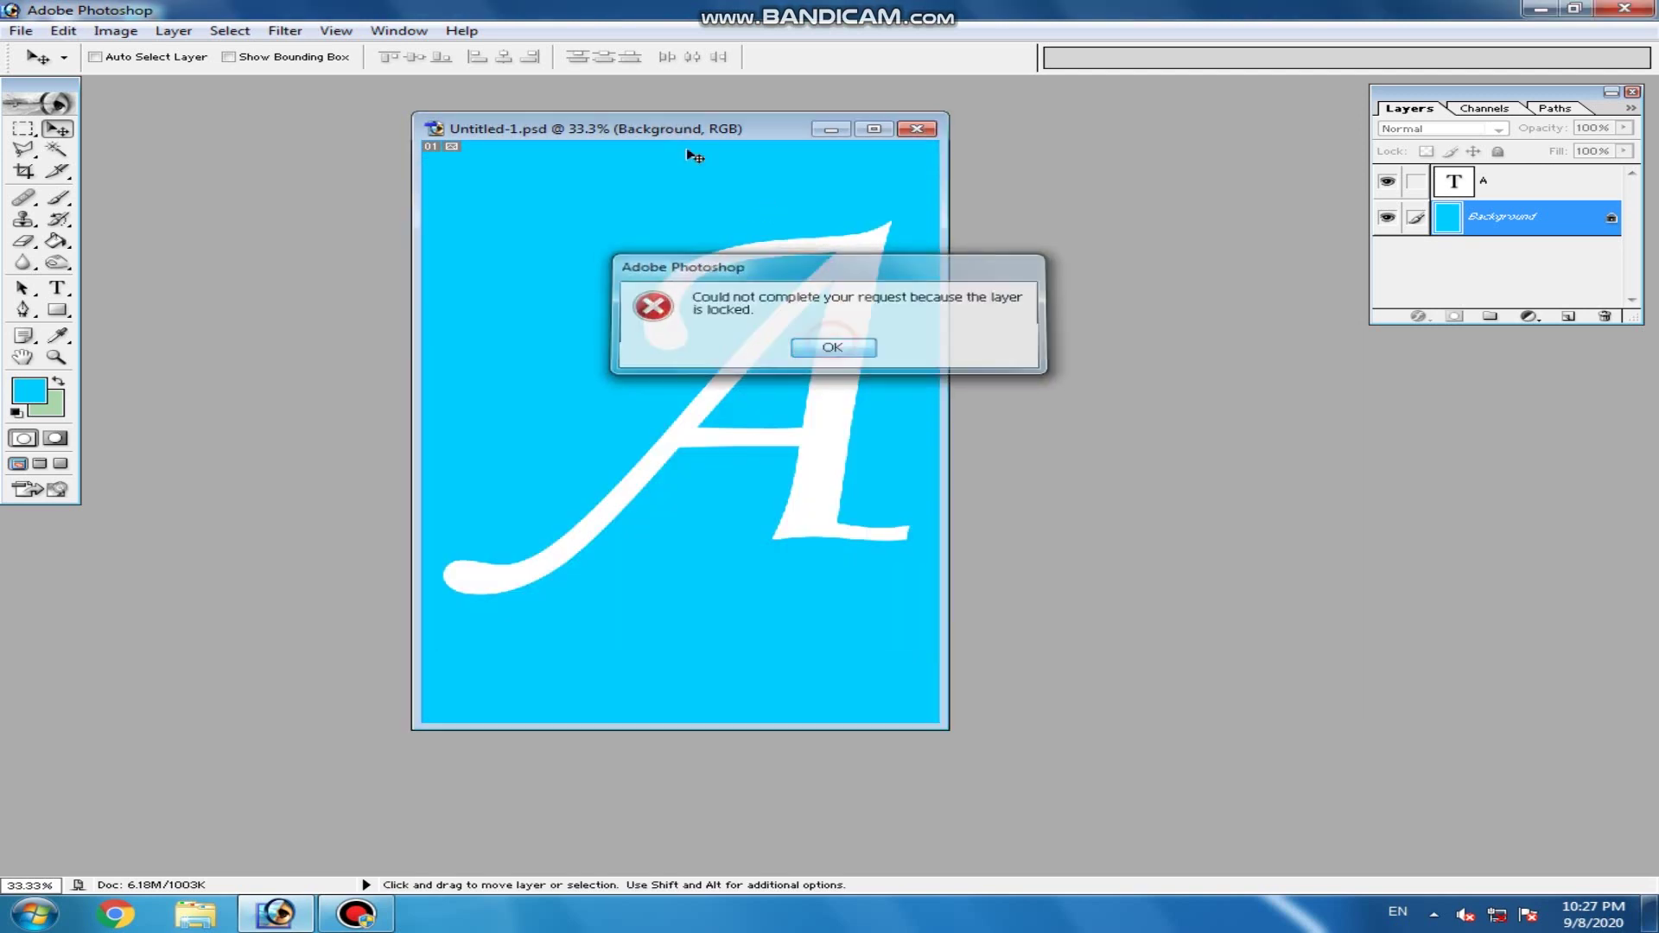
mouse_move(686, 131)
left_mouse_down()
mouse_move(709, 138)
mouse_move(658, 139)
left_mouse_up()
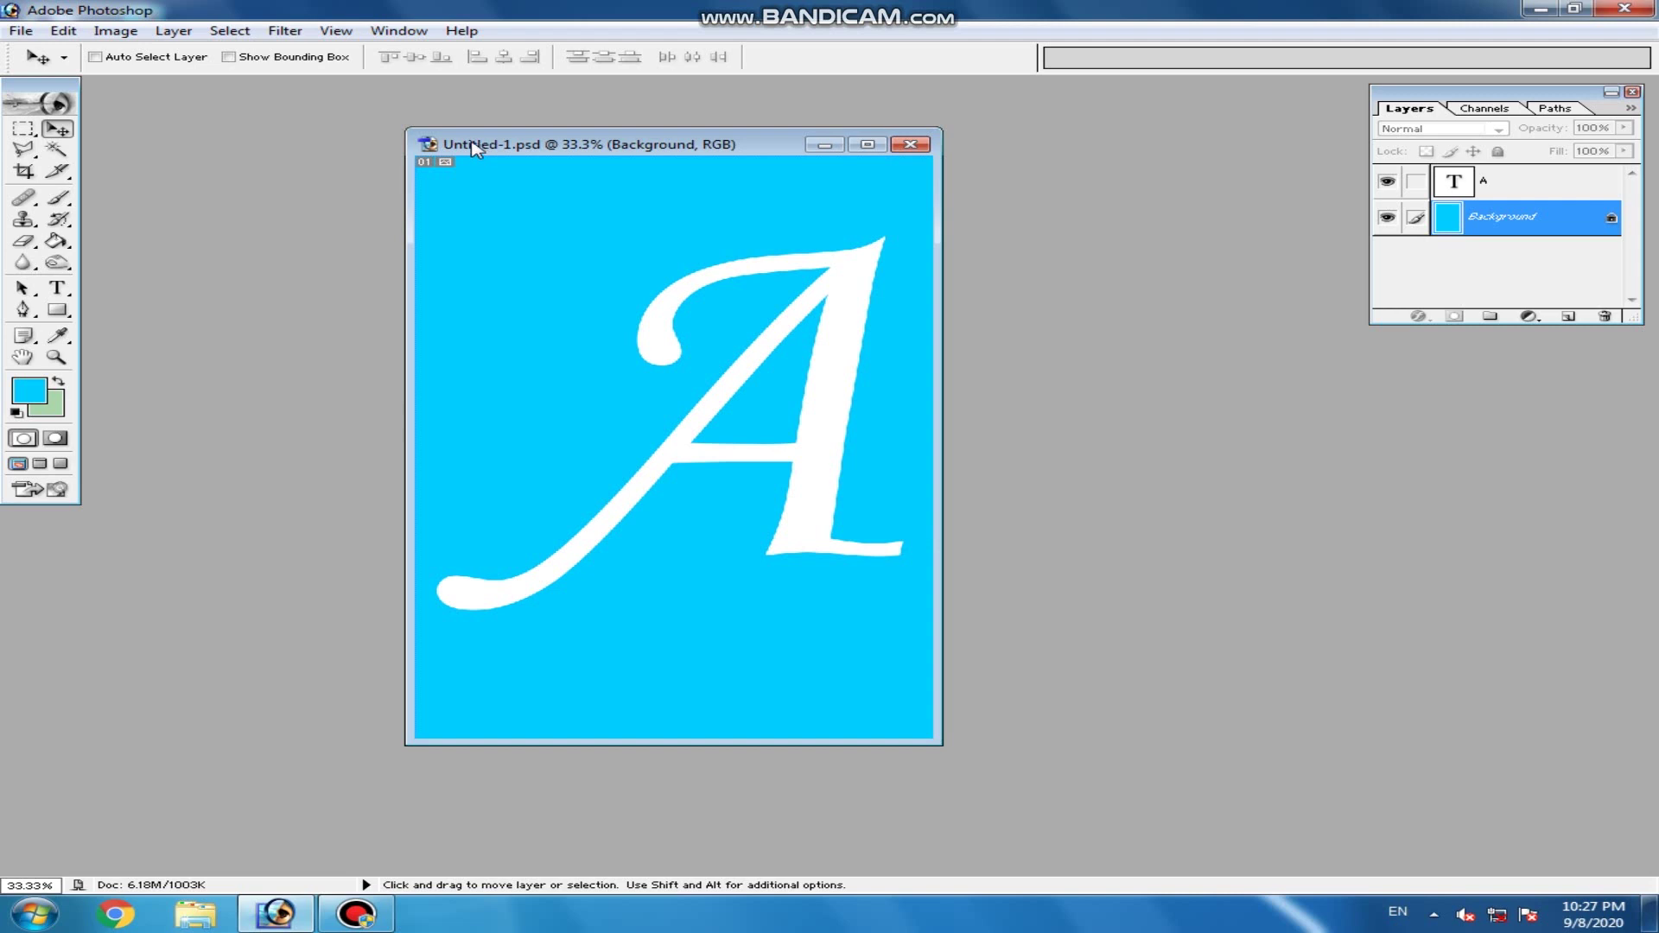
- Examine the General section fields in the file information of Untitled-1.psd, from Title to Owner URL
left_click(21, 31)
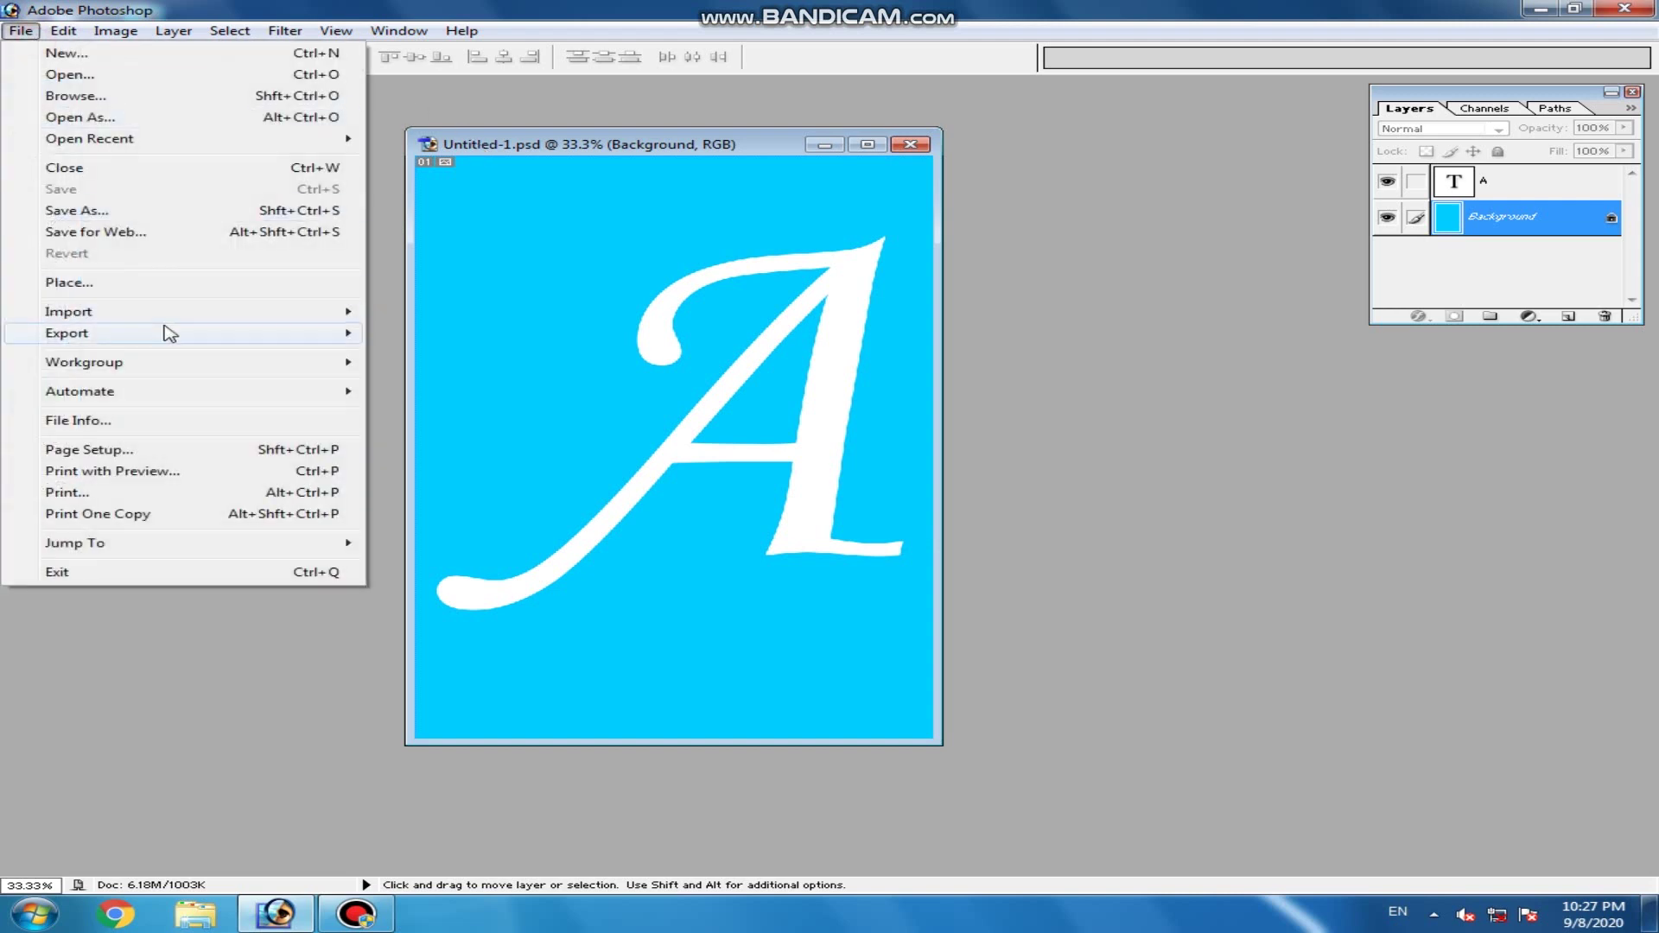
left_click(90, 420)
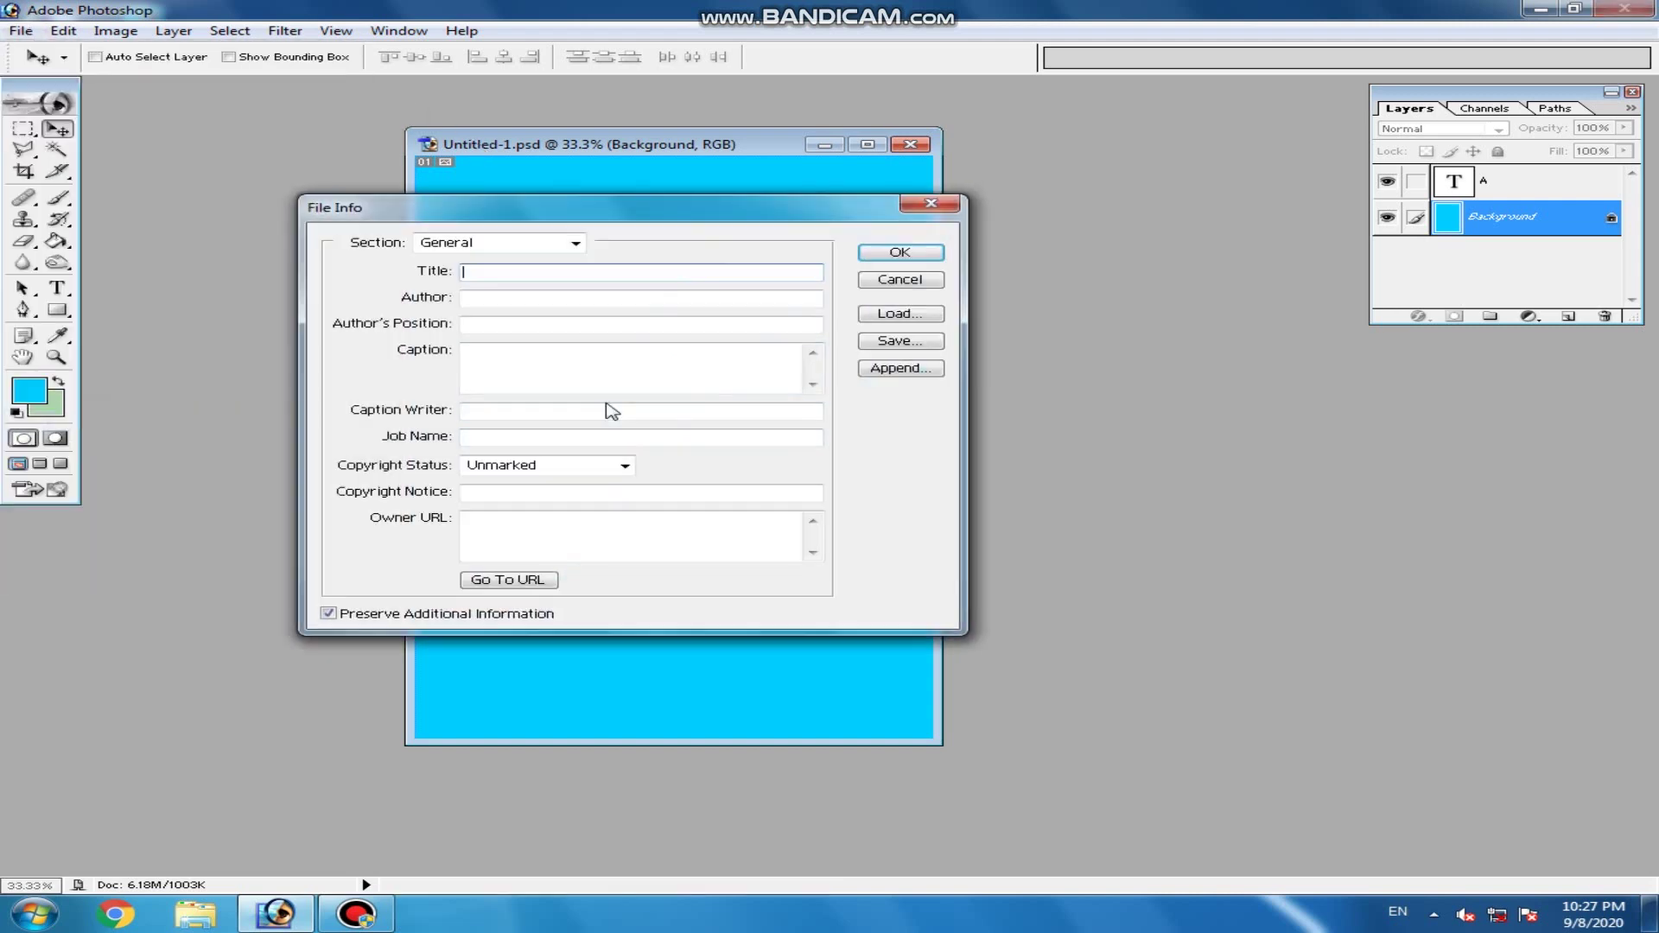
left_click_drag(604, 215, 718, 267)
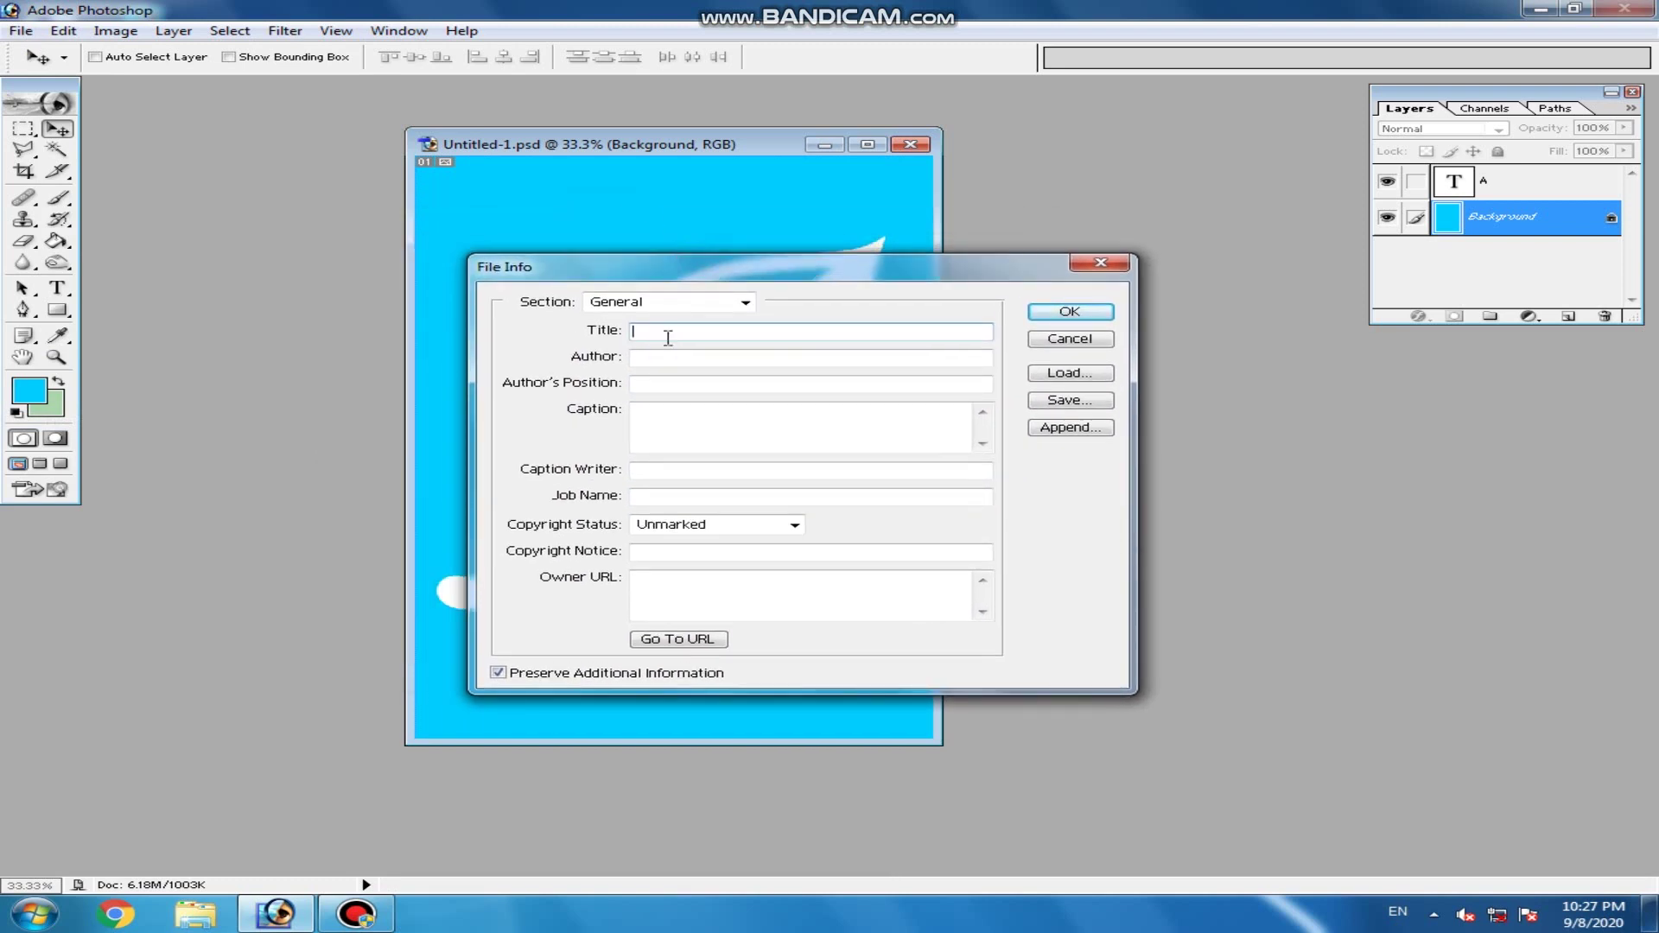
left_click(692, 328)
left_click(666, 594)
left_click(710, 329)
left_click_drag(689, 283, 734, 308)
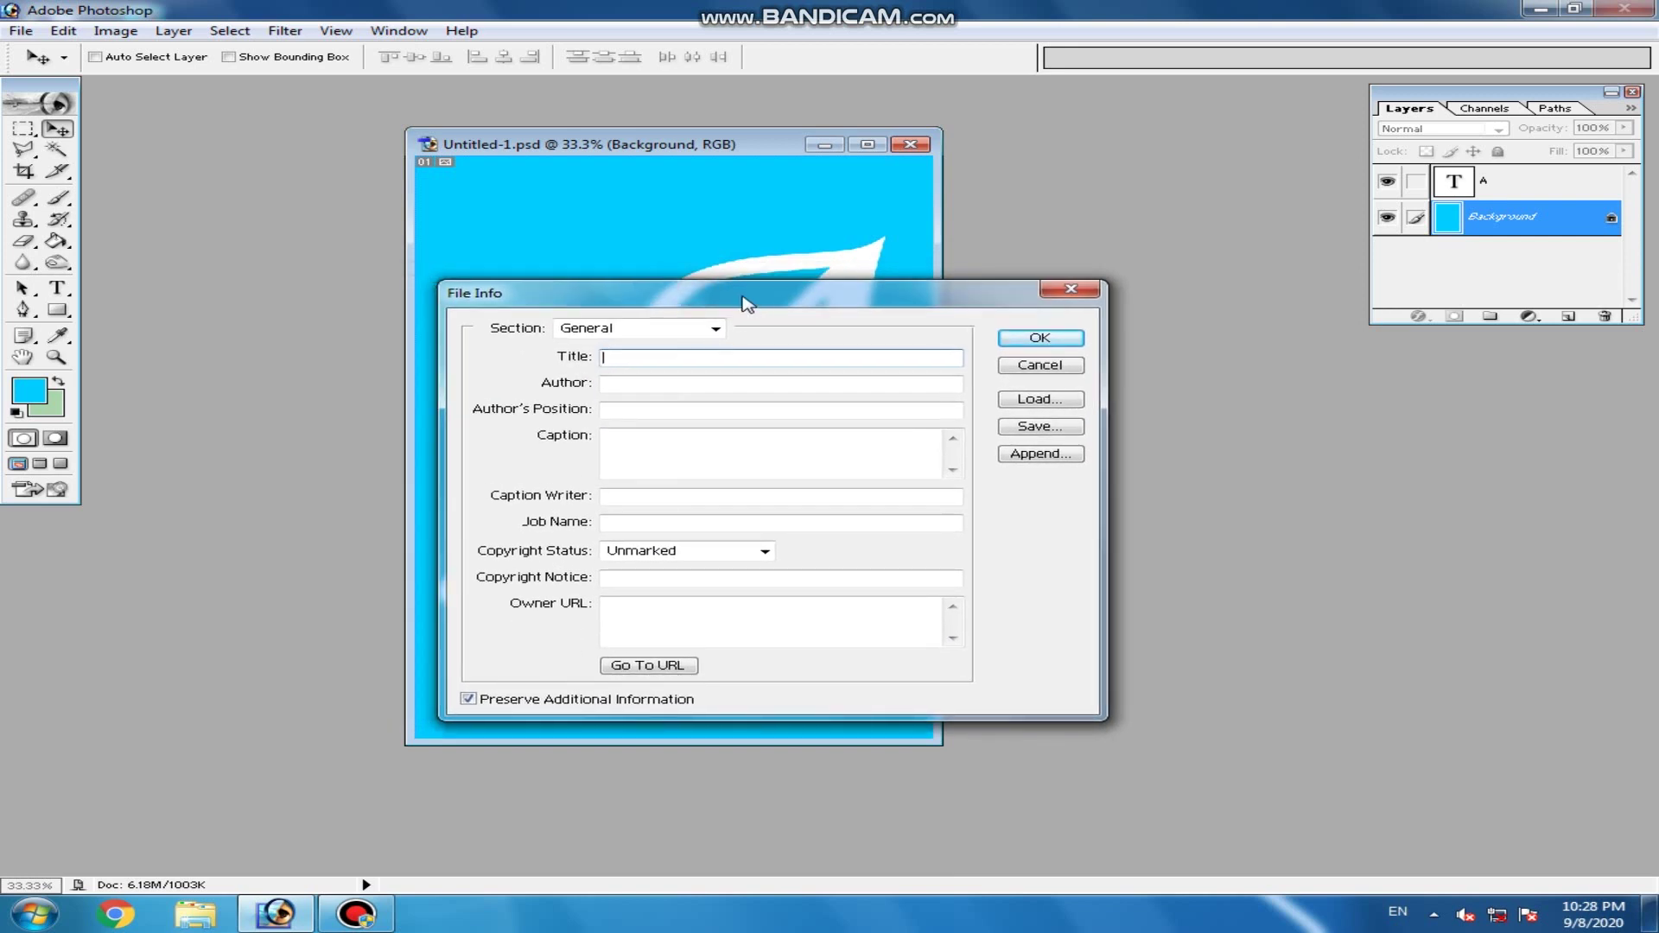
left_click_drag(747, 303, 732, 300)
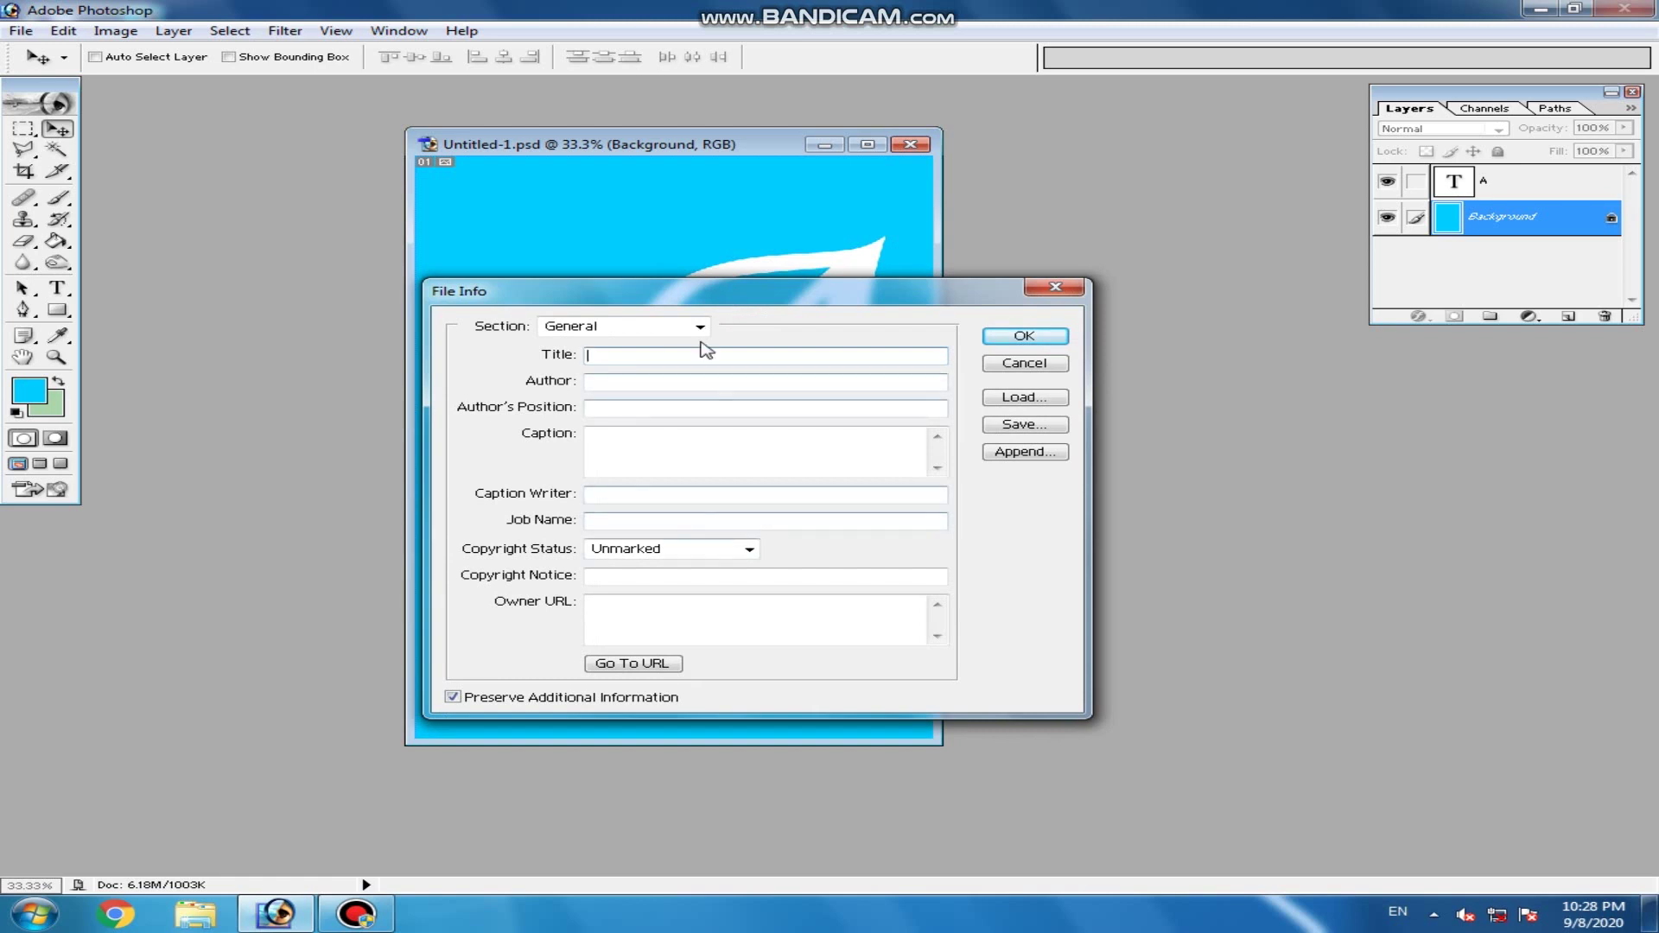
mouse_move(696, 301)
left_mouse_down()
mouse_move(721, 304)
mouse_move(679, 305)
left_mouse_up()
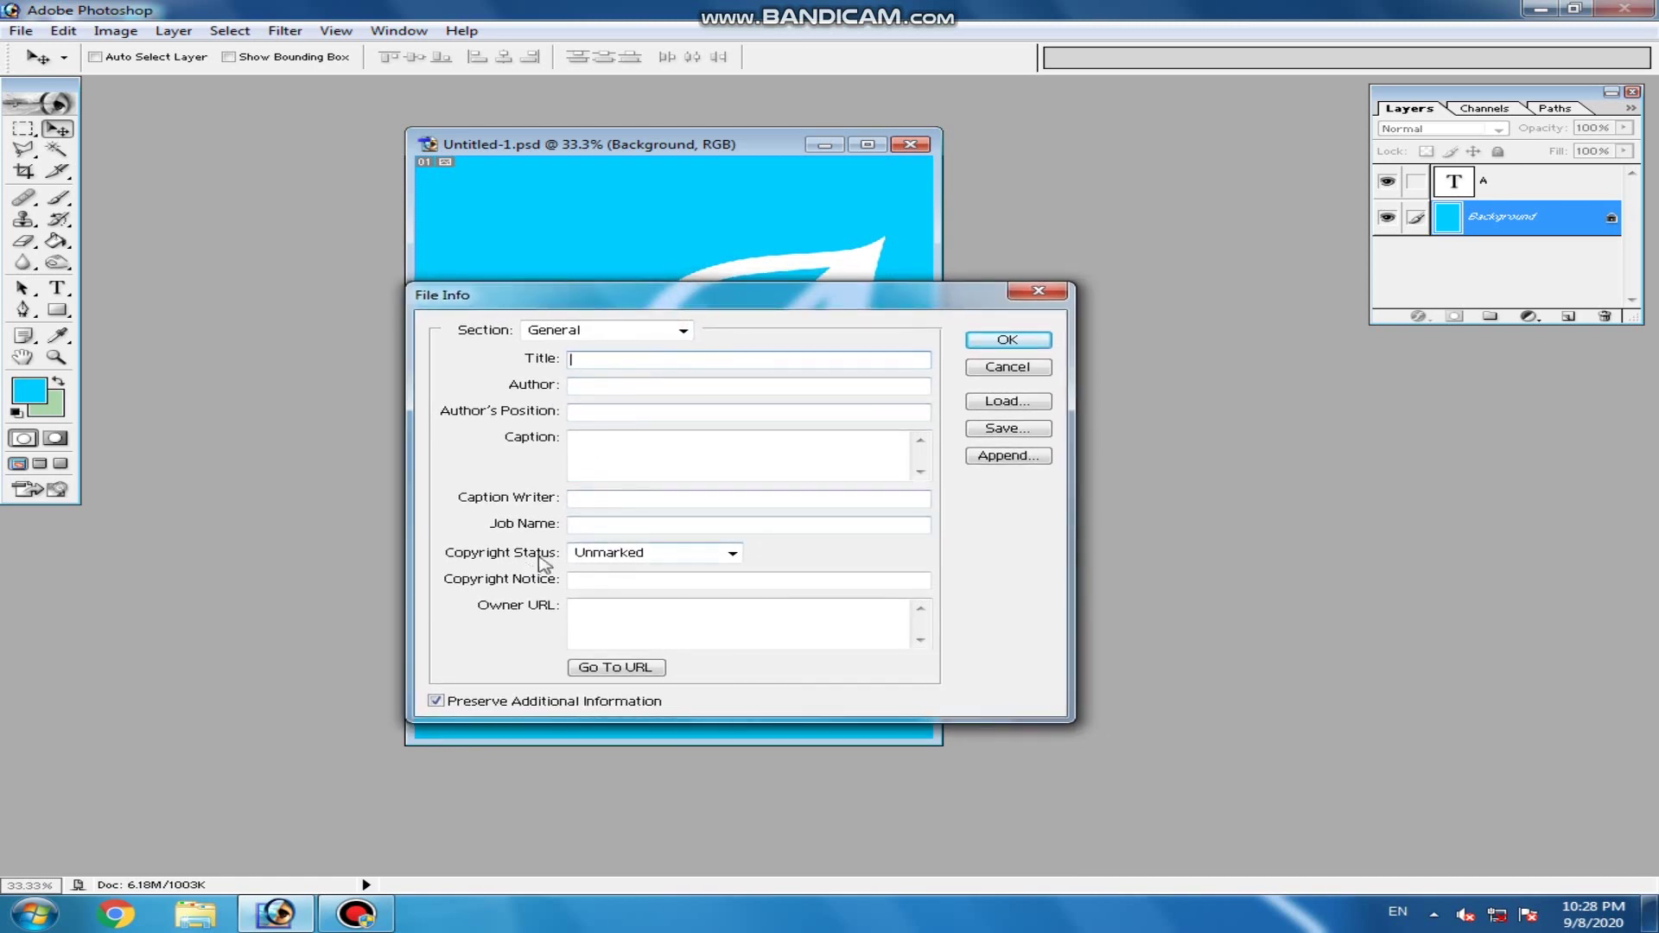
- Try the Copyrighted Work copyright status in the file information, and cancel without applying it
left_click(732, 557)
left_click(657, 558)
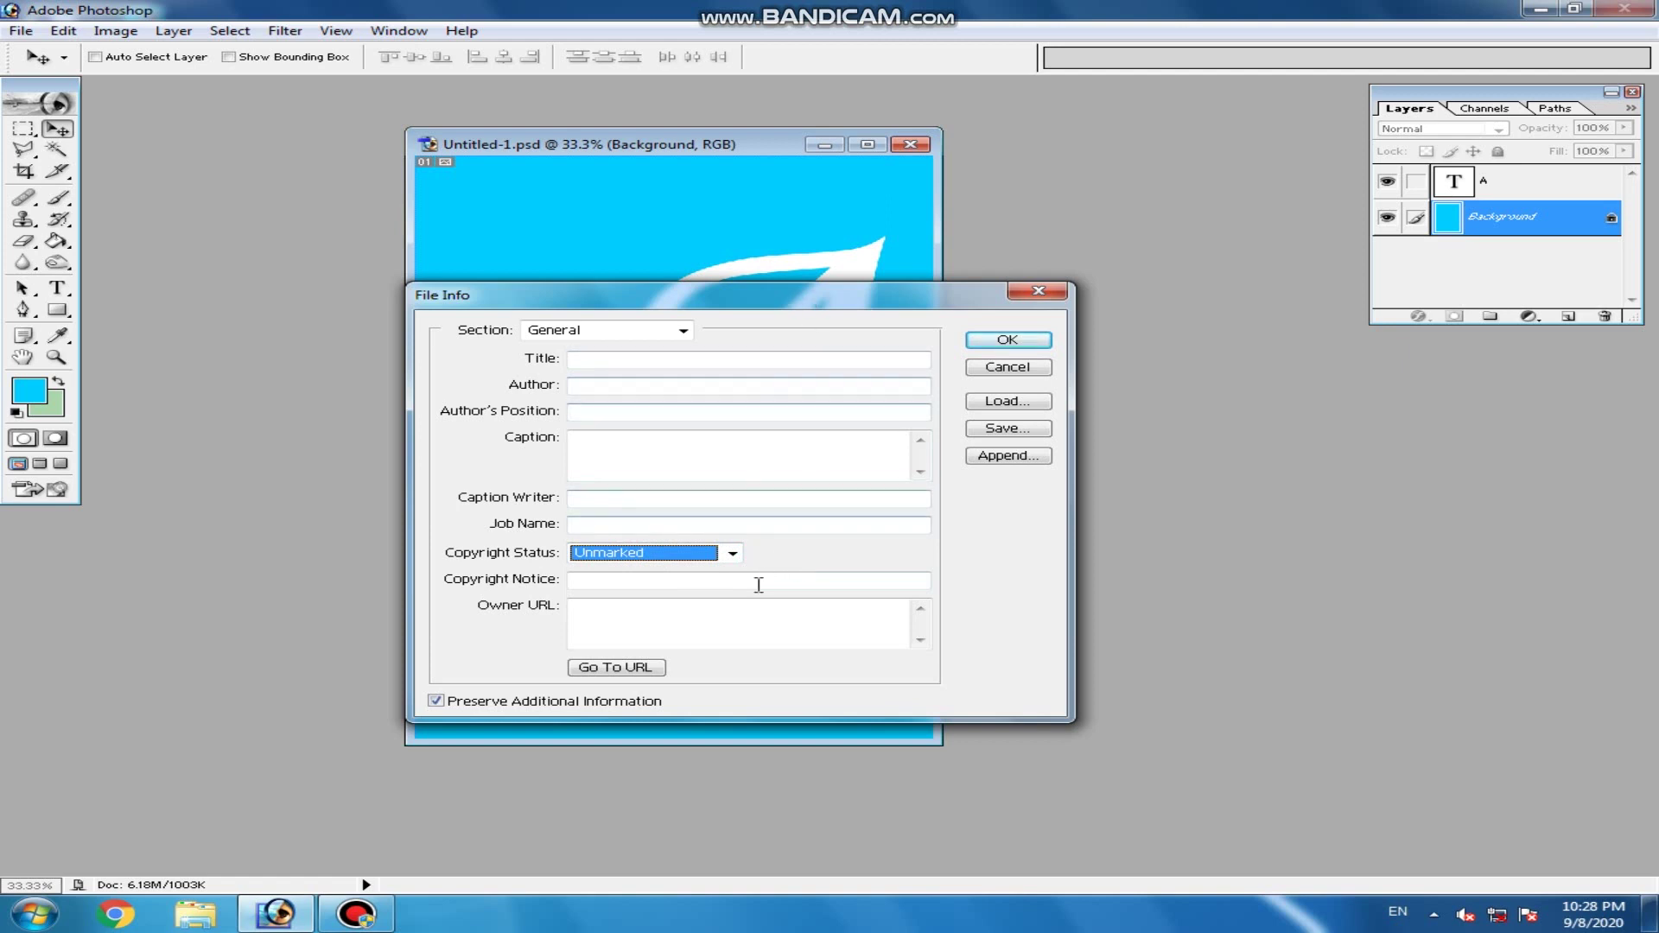
left_click(732, 554)
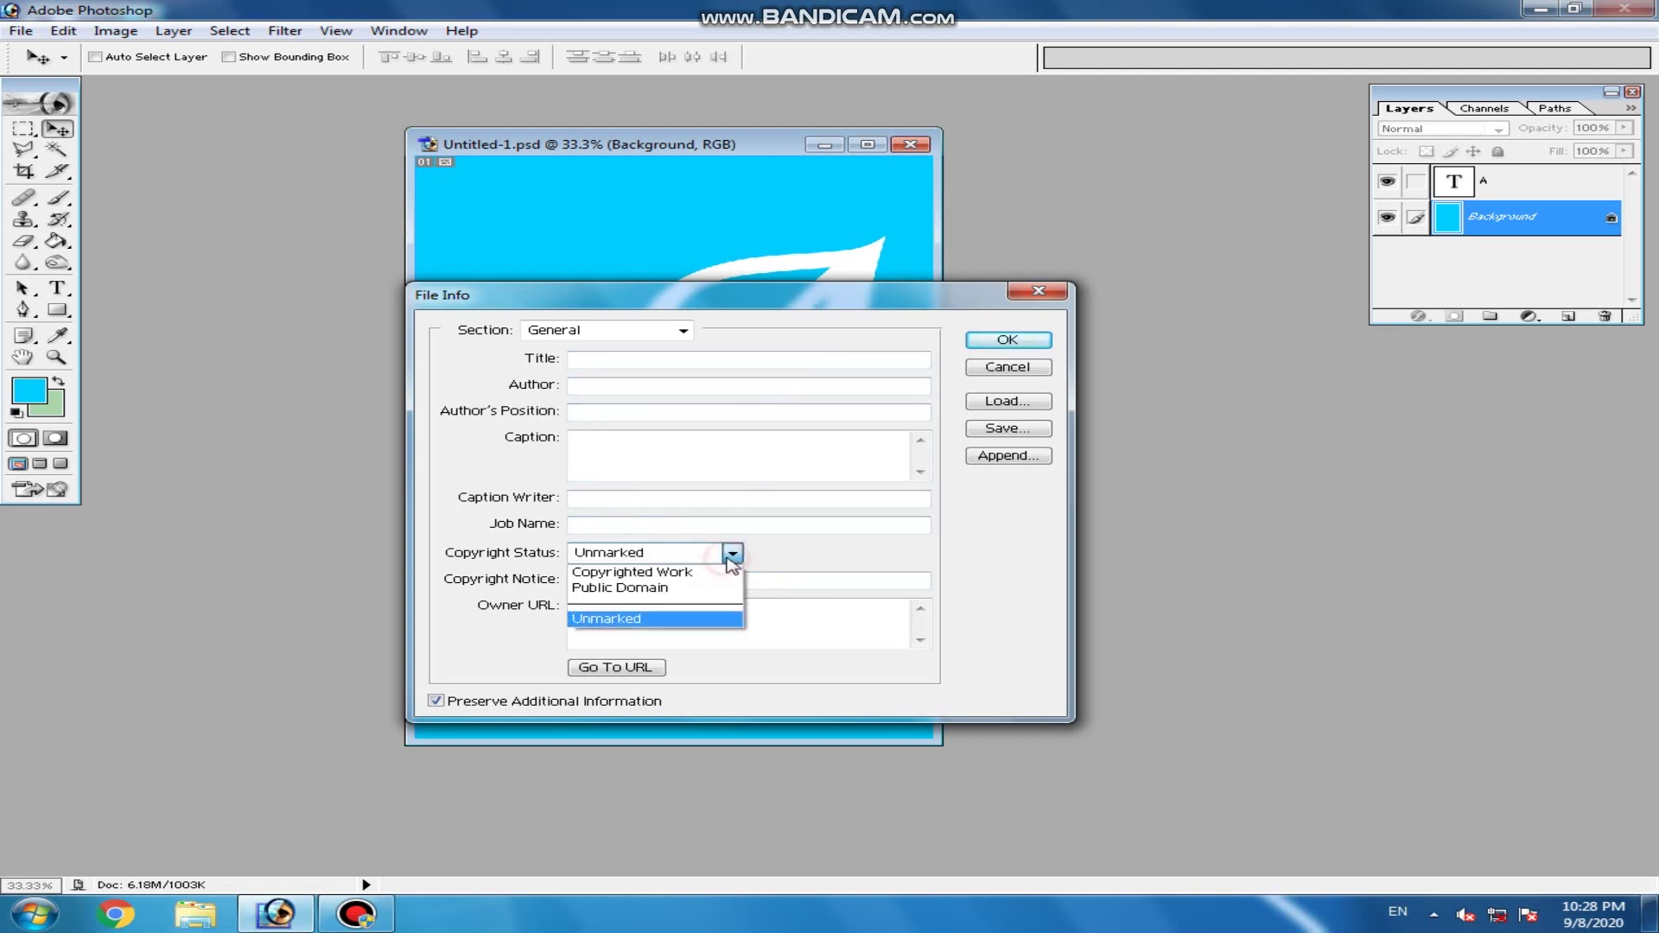
left_click(631, 572)
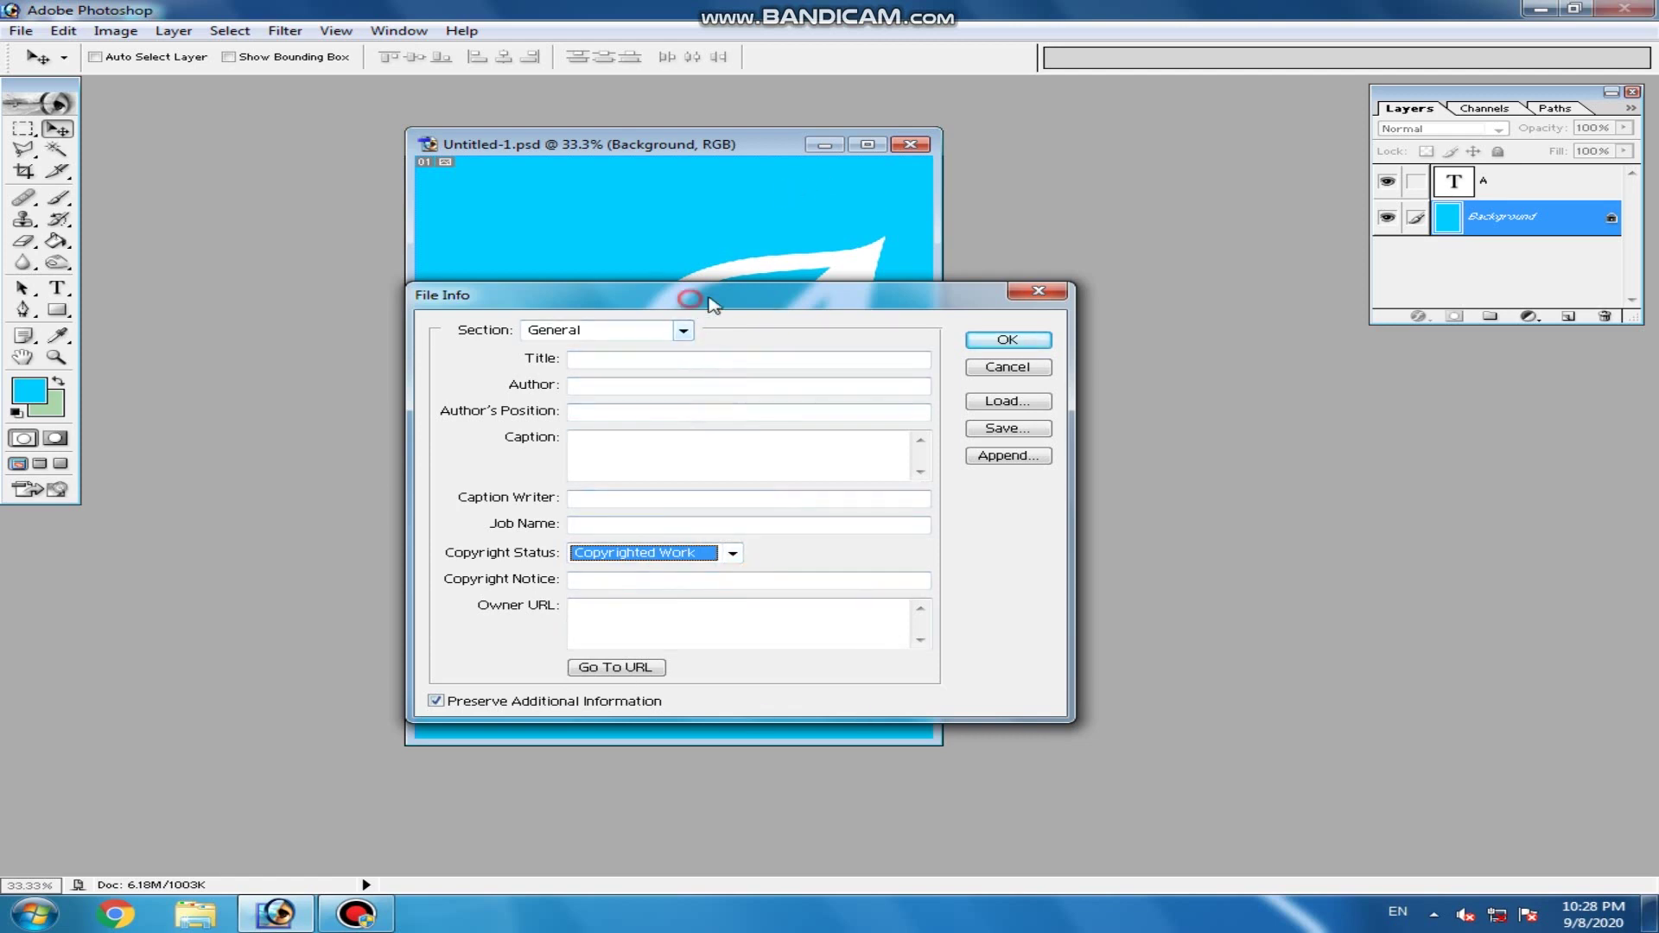
left_click_drag(692, 303, 736, 297)
left_click(1056, 369)
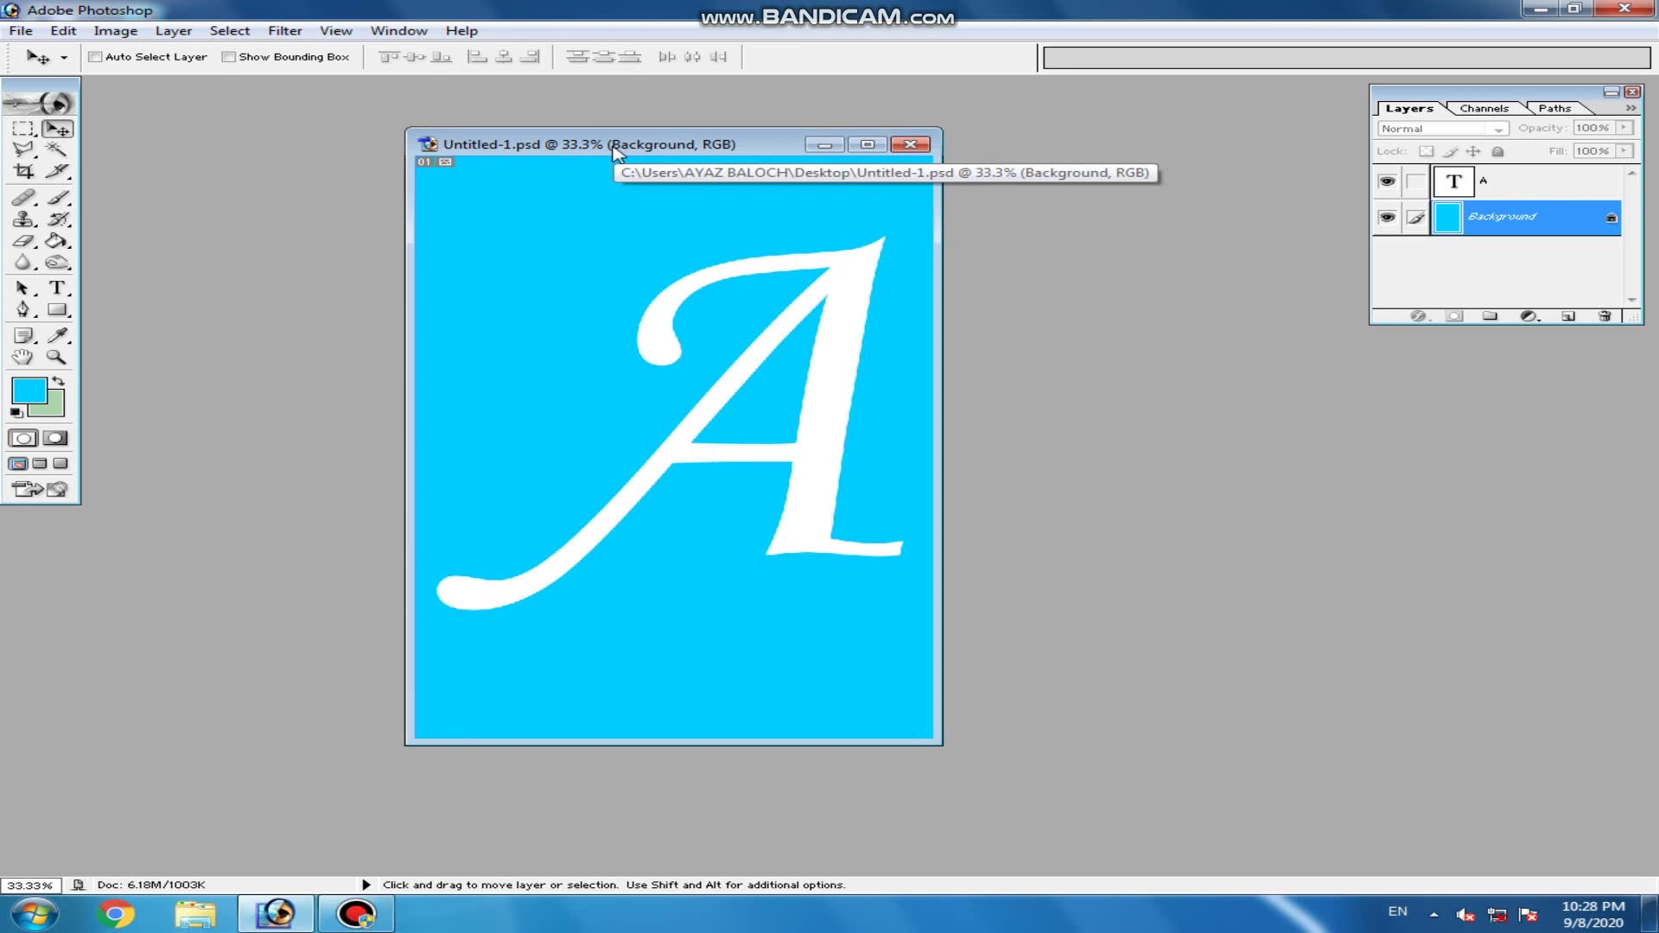
mouse_move(604, 147)
left_mouse_down()
mouse_move(636, 151)
mouse_move(605, 153)
left_mouse_up()
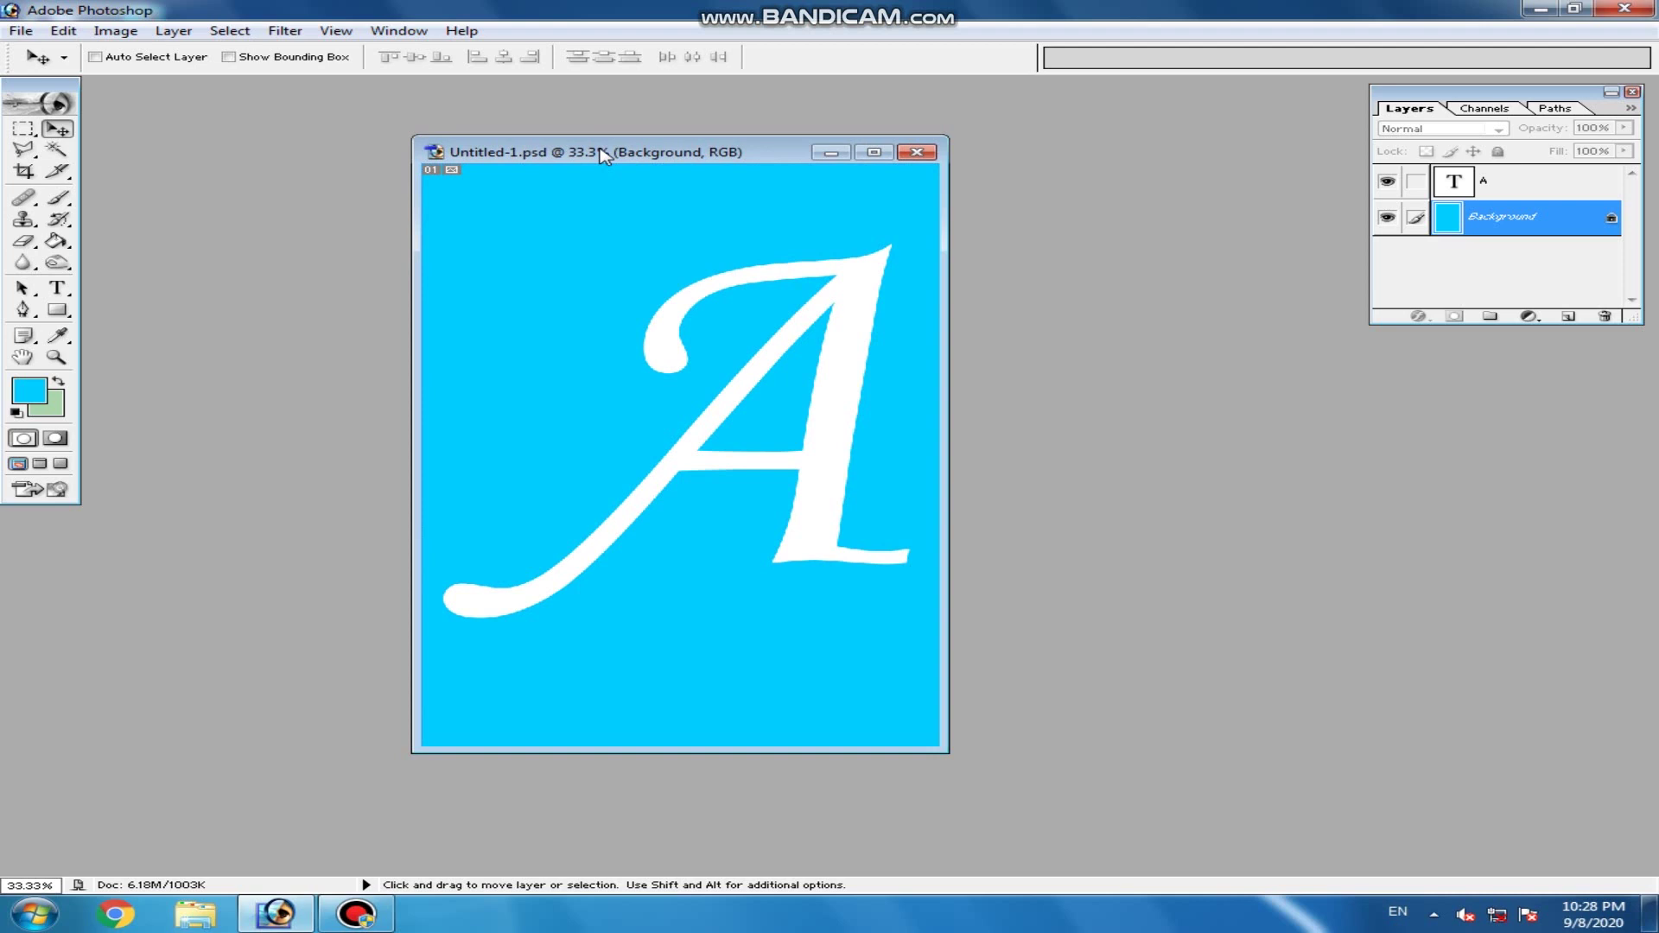
mouse_move(602, 154)
left_mouse_down()
mouse_move(530, 151)
mouse_move(604, 143)
left_mouse_up()
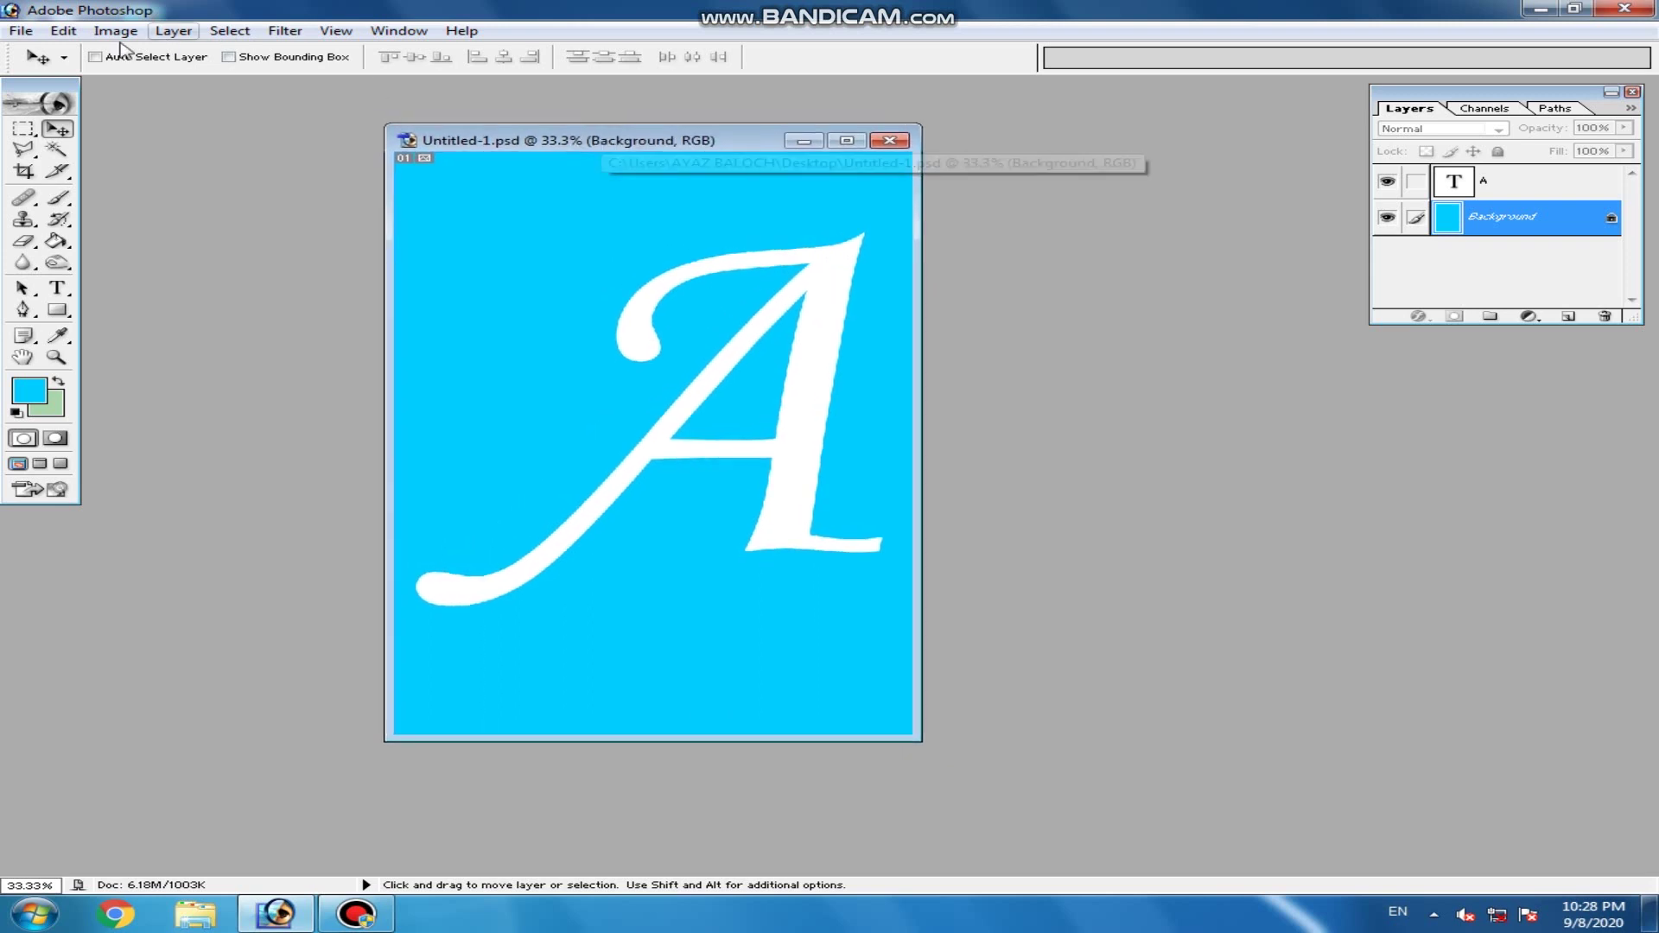
left_click(21, 31)
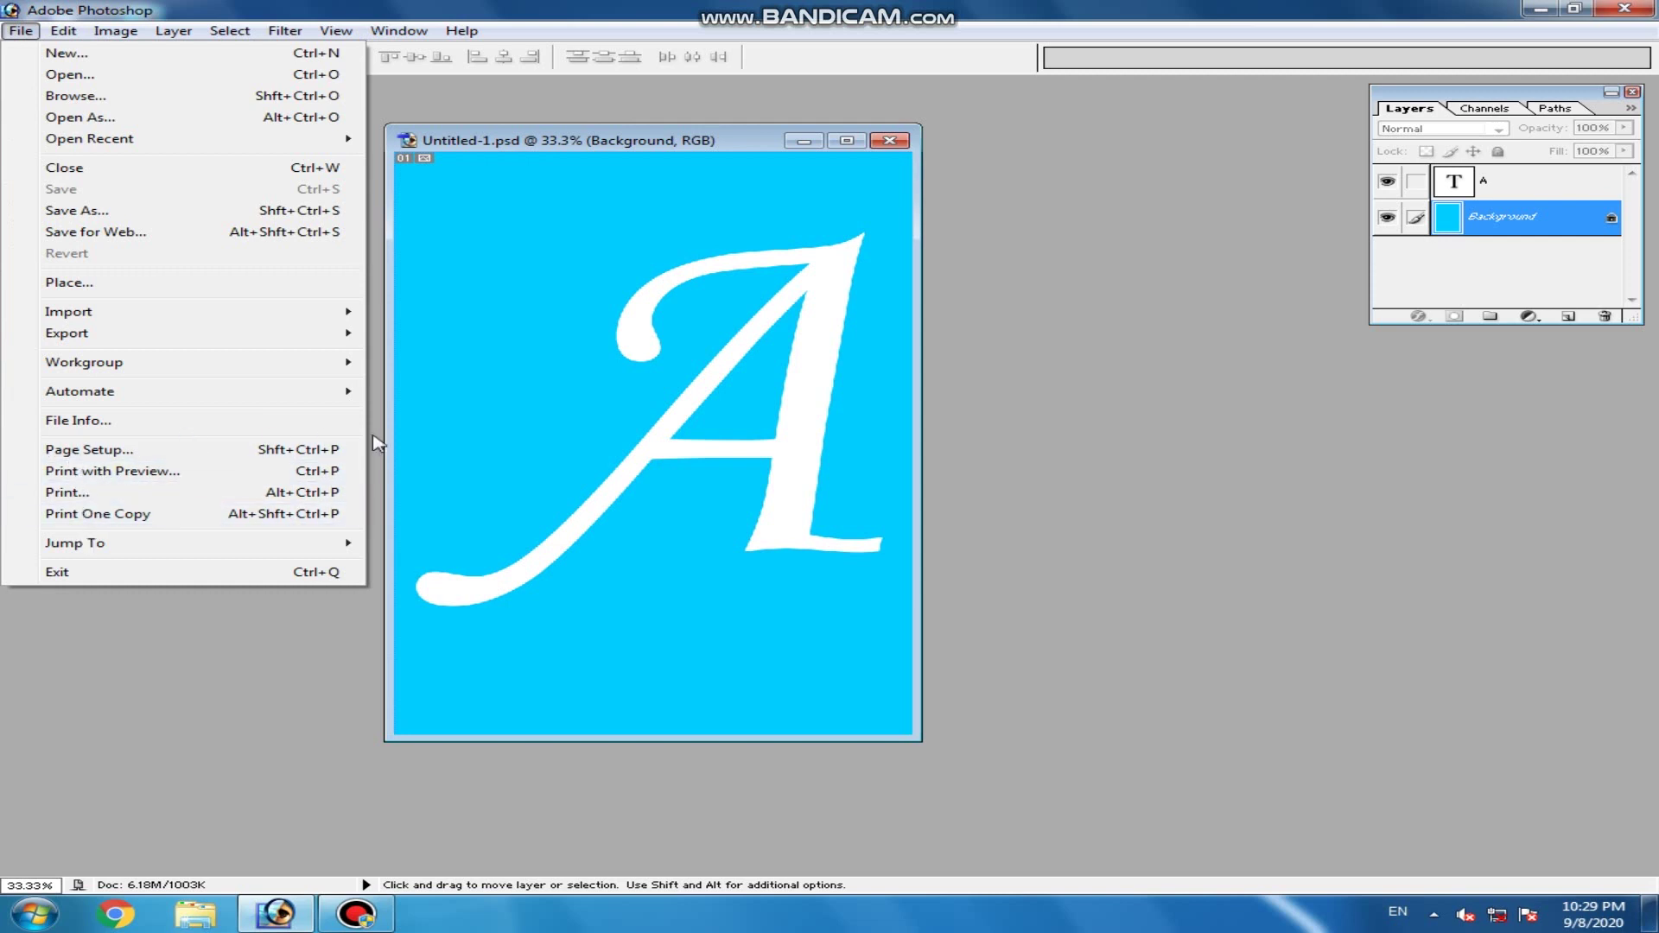
left_click(452, 431)
left_click_drag(558, 141, 615, 147)
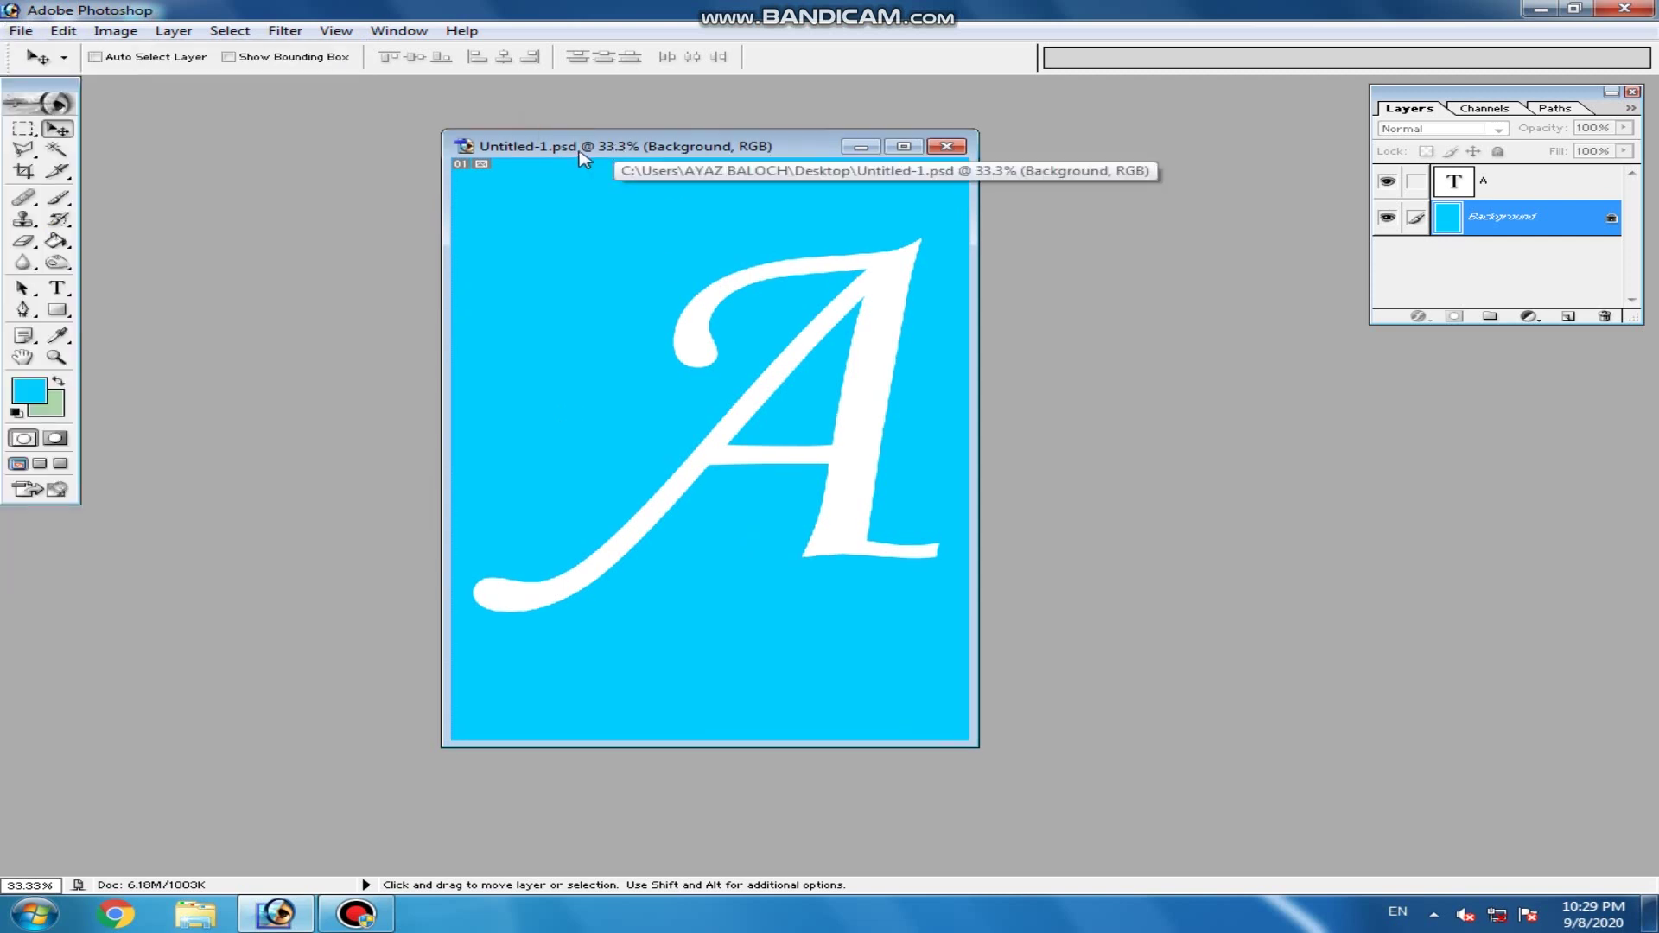
- Open the page setup for Untitled-1.psd, examine the available paper sizes, and close it without changing anything
left_click(20, 30)
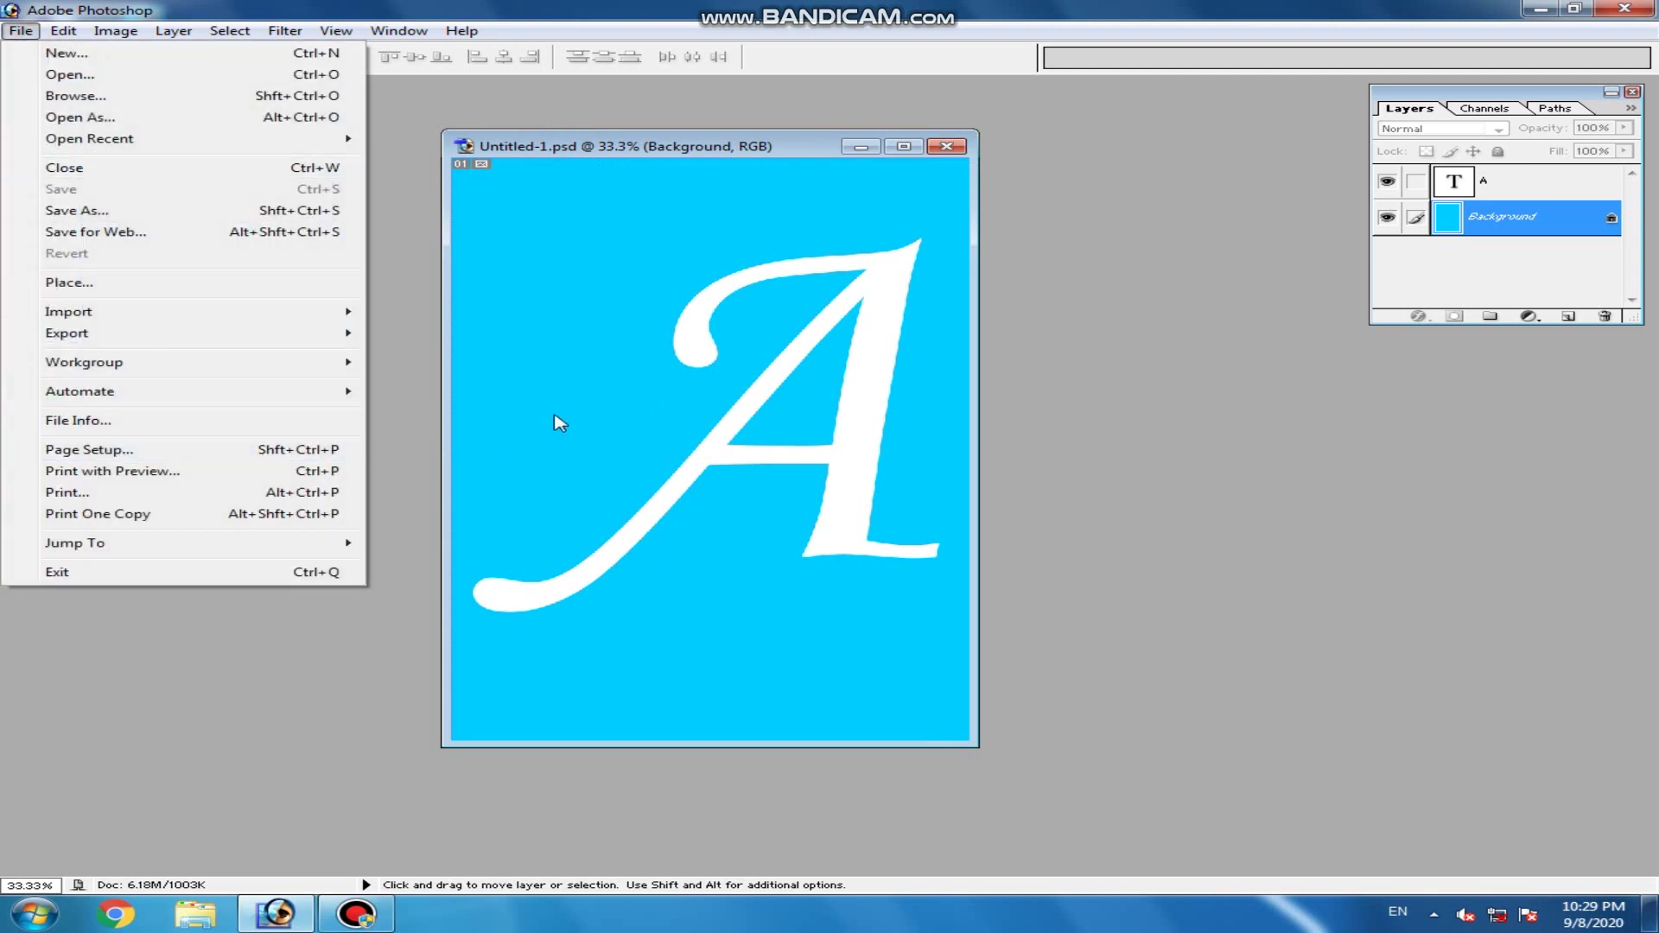
left_click(155, 450)
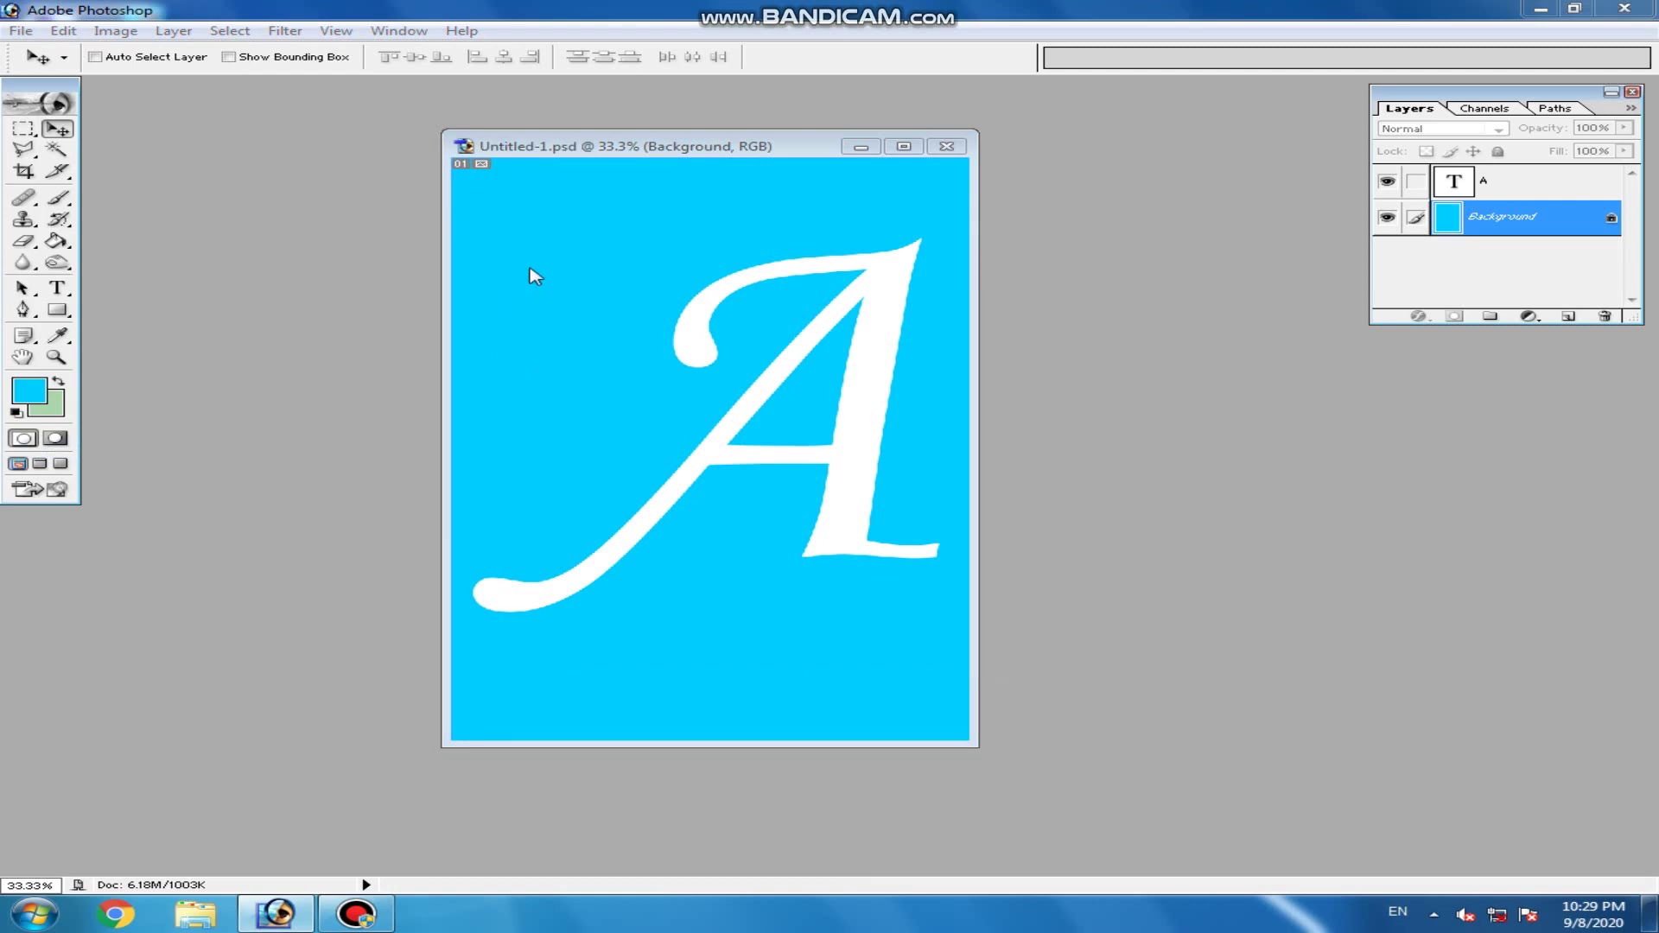
left_click_drag(630, 297, 499, 305)
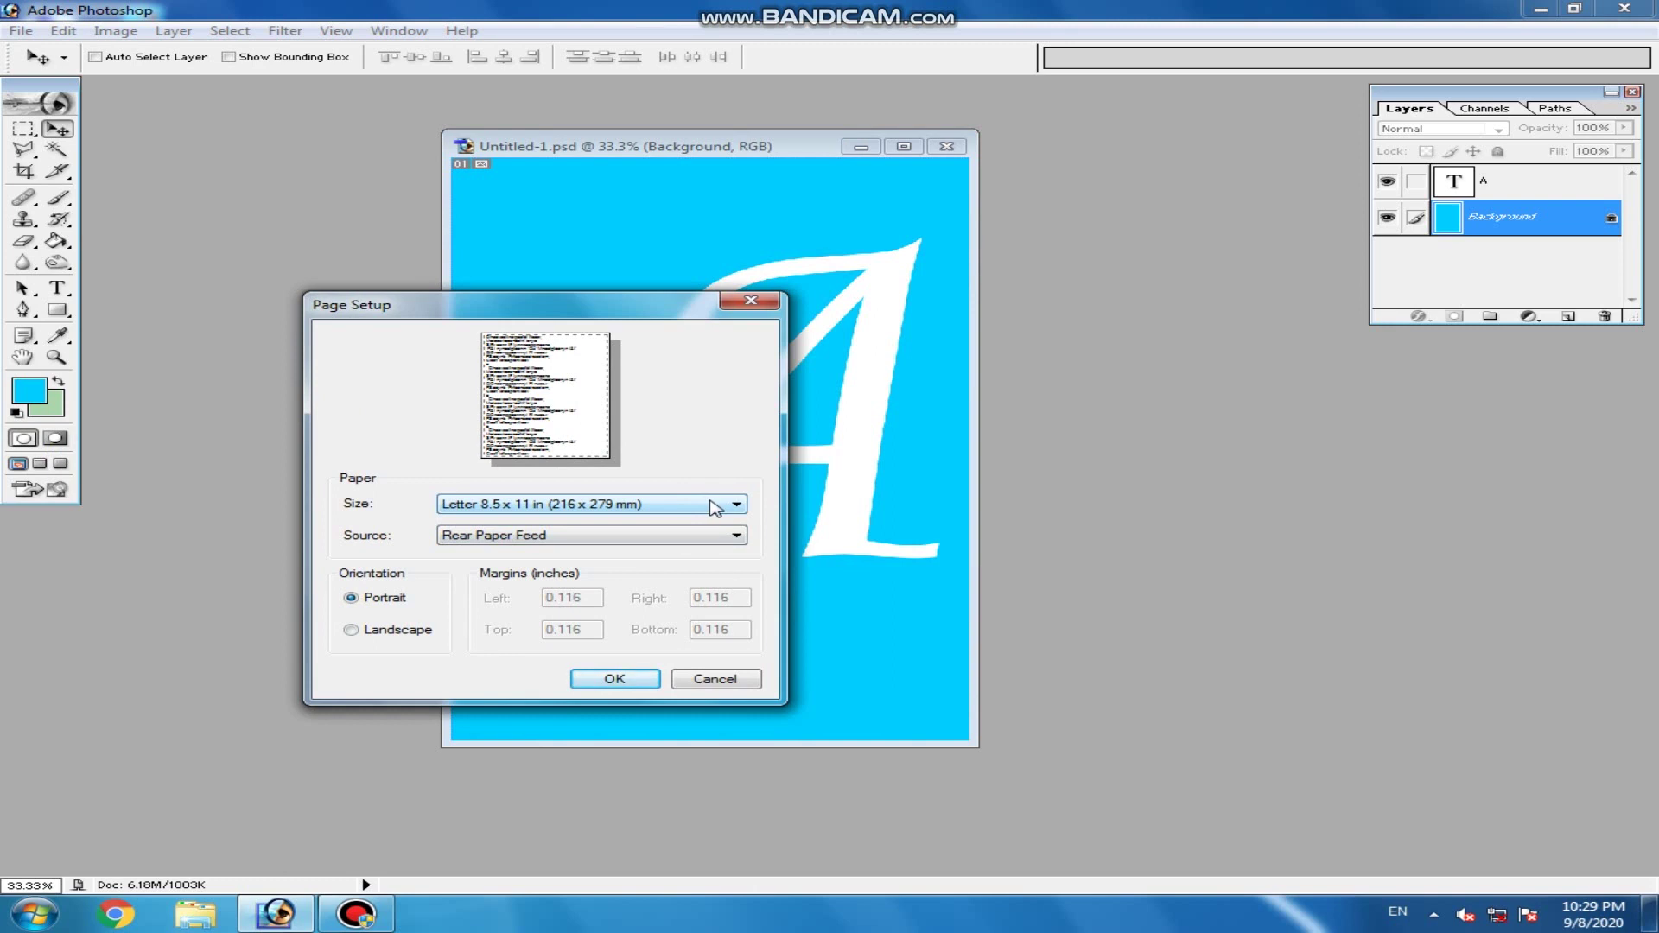
left_click(713, 507)
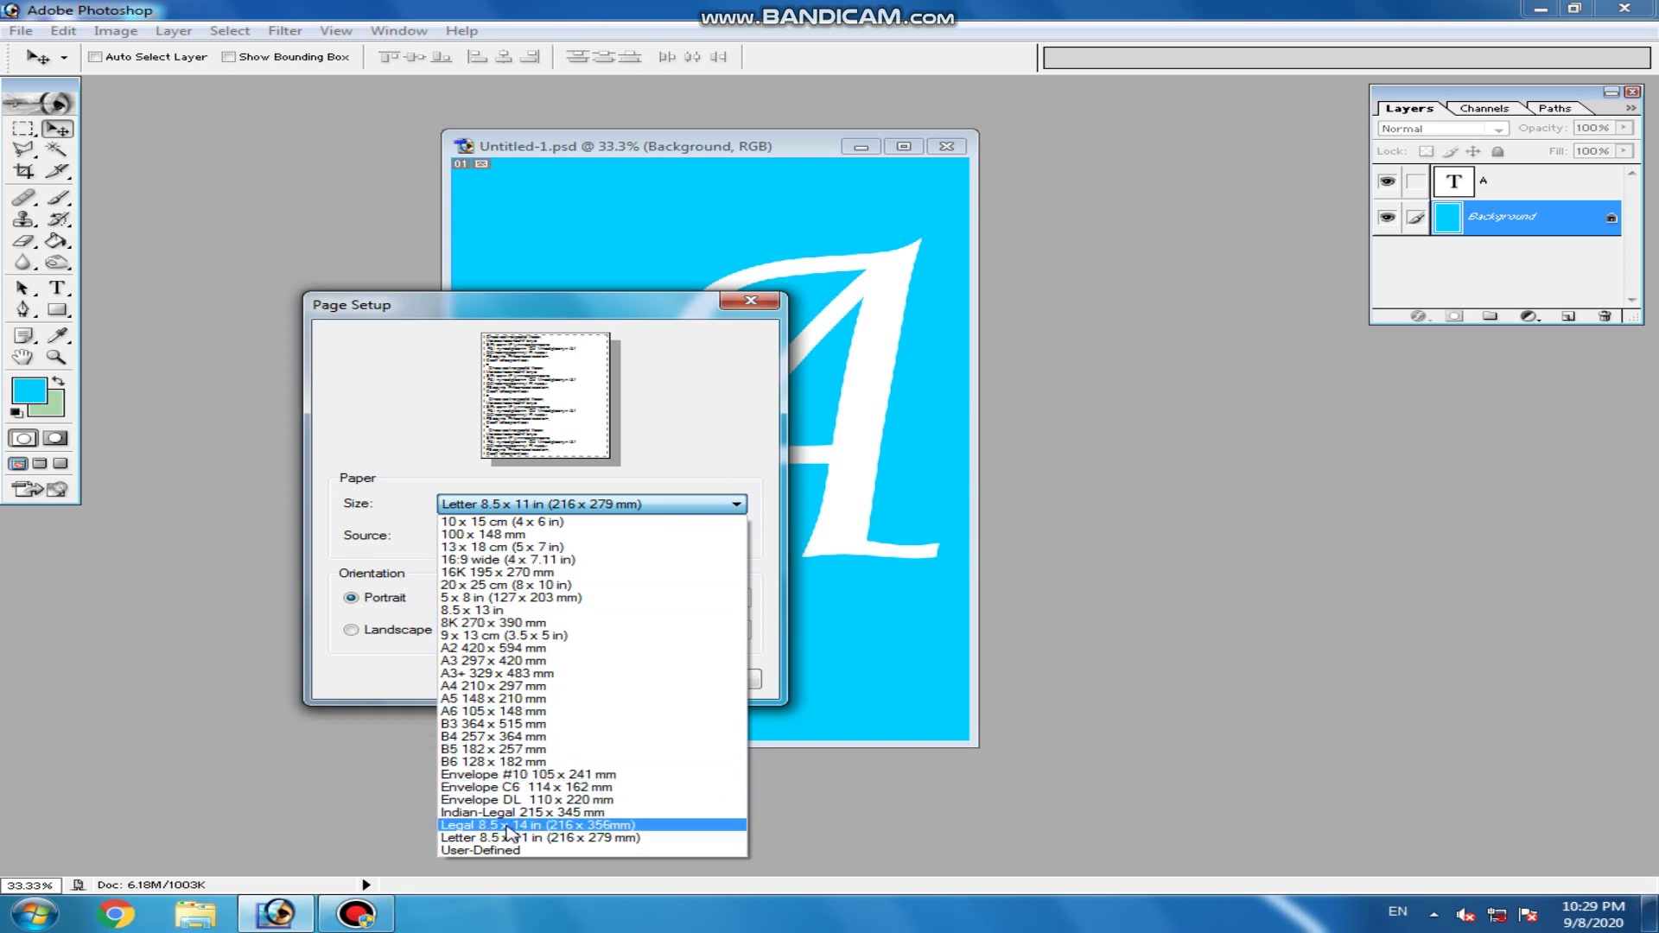
left_click(679, 445)
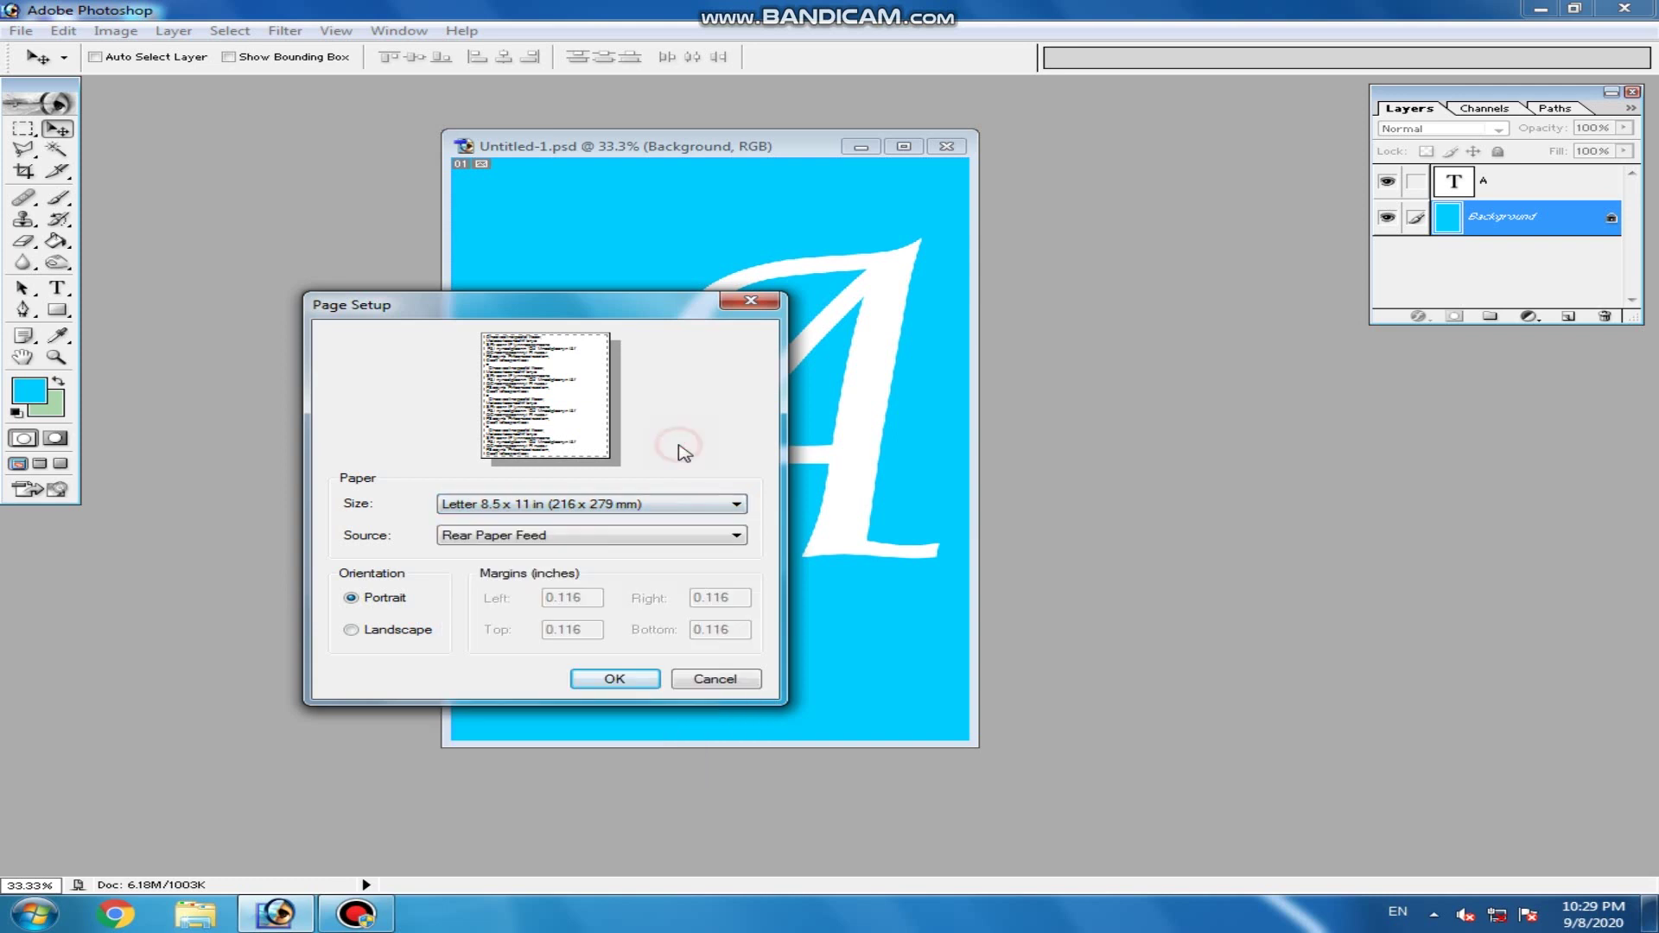
left_click(743, 680)
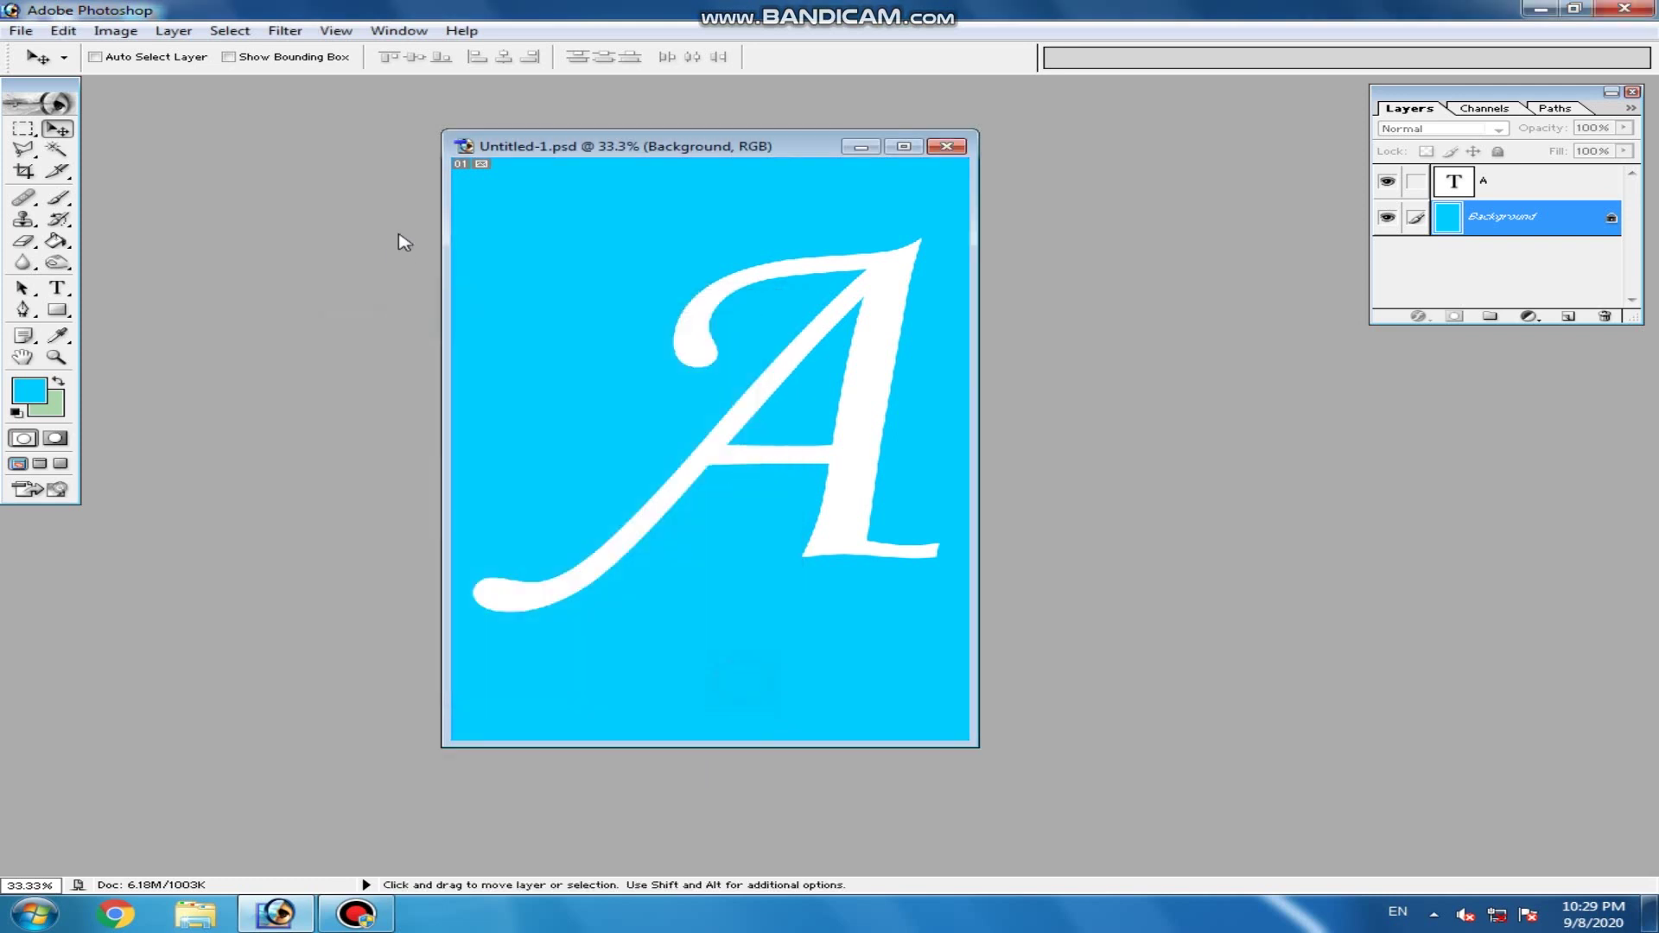
- Try enlarging the image to about 116% in the print preview of Untitled-1.psd, and cancel without printing
left_click(21, 32)
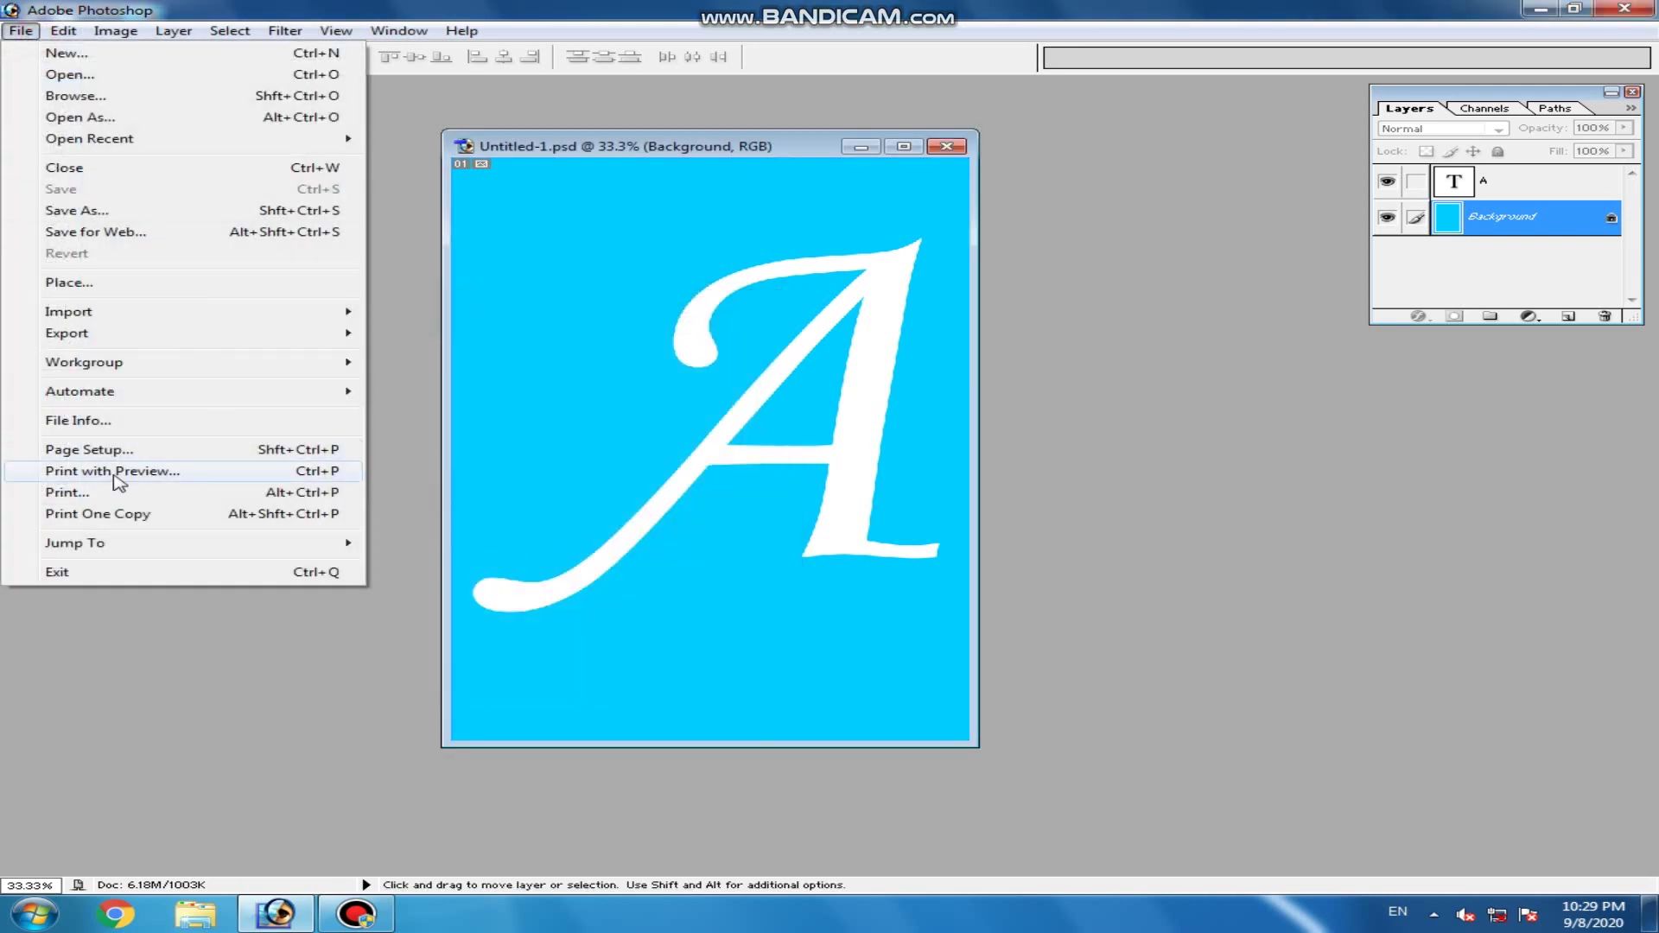
left_click(190, 481)
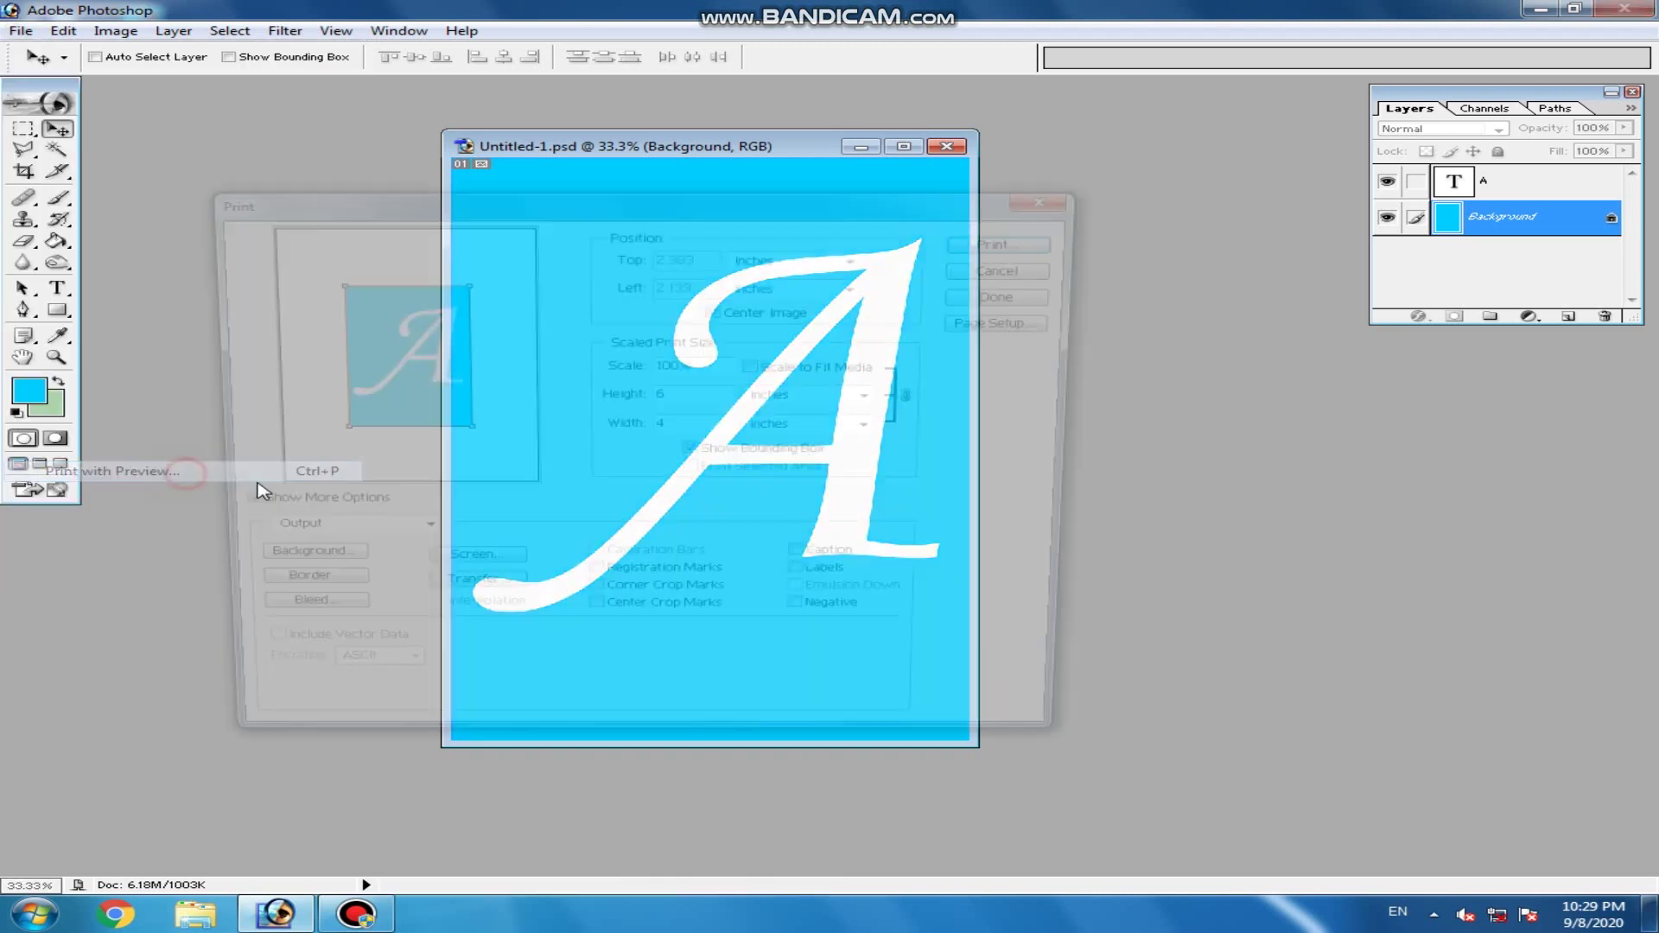
left_click_drag(654, 210, 944, 219)
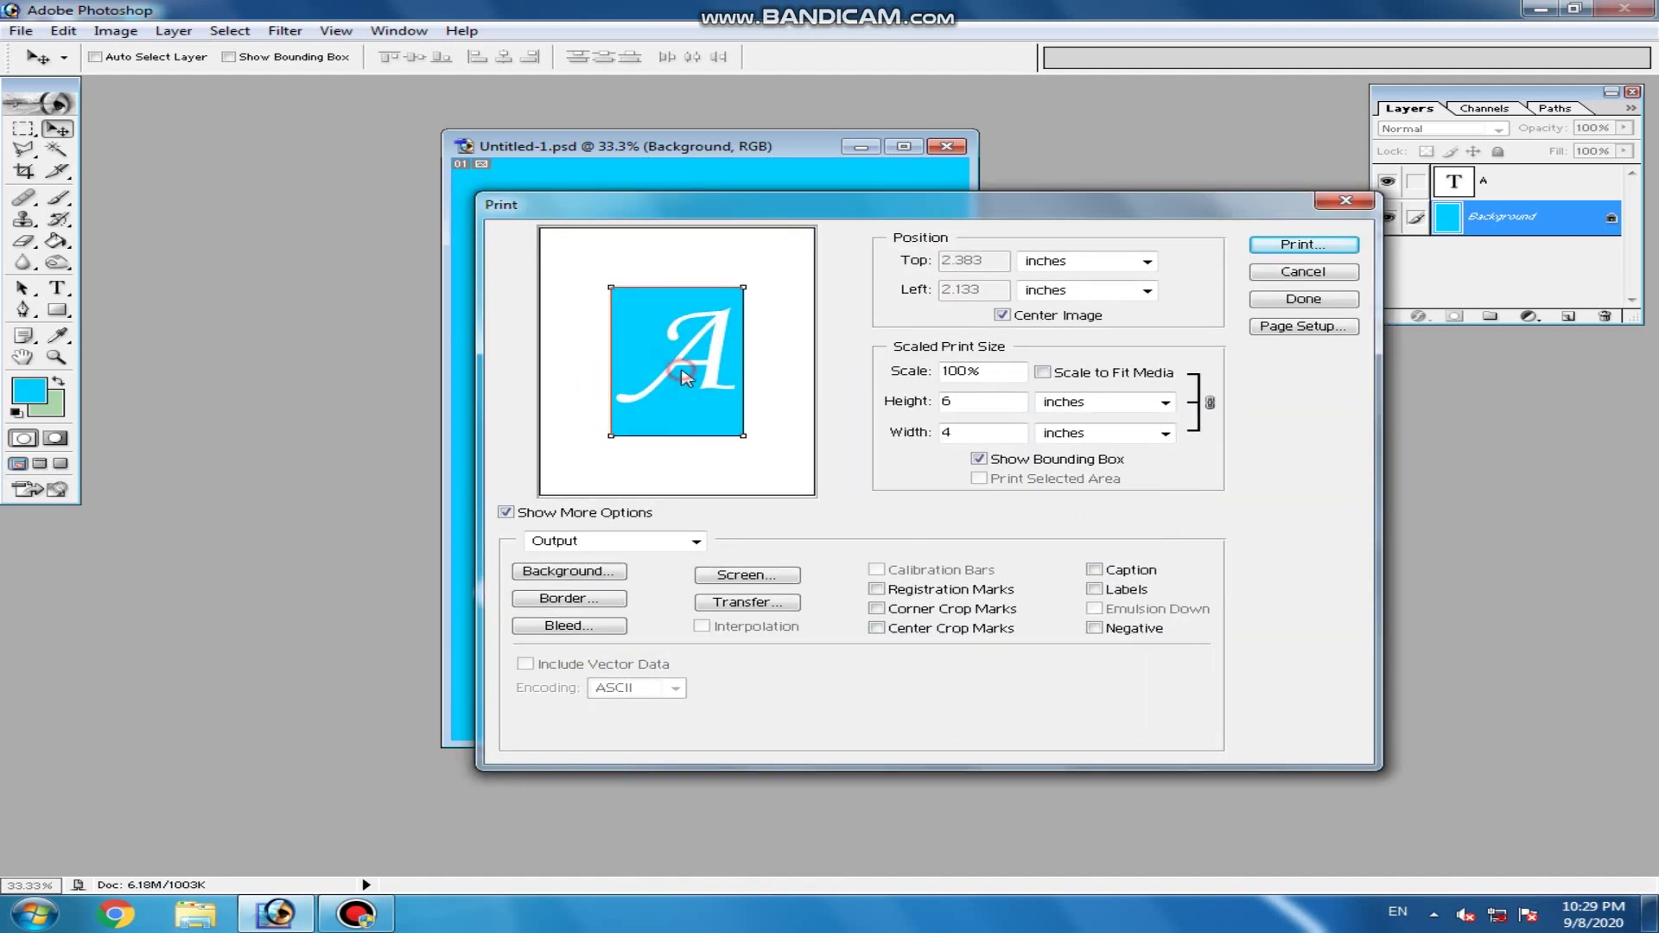
left_click(632, 248)
left_click_drag(732, 207, 701, 206)
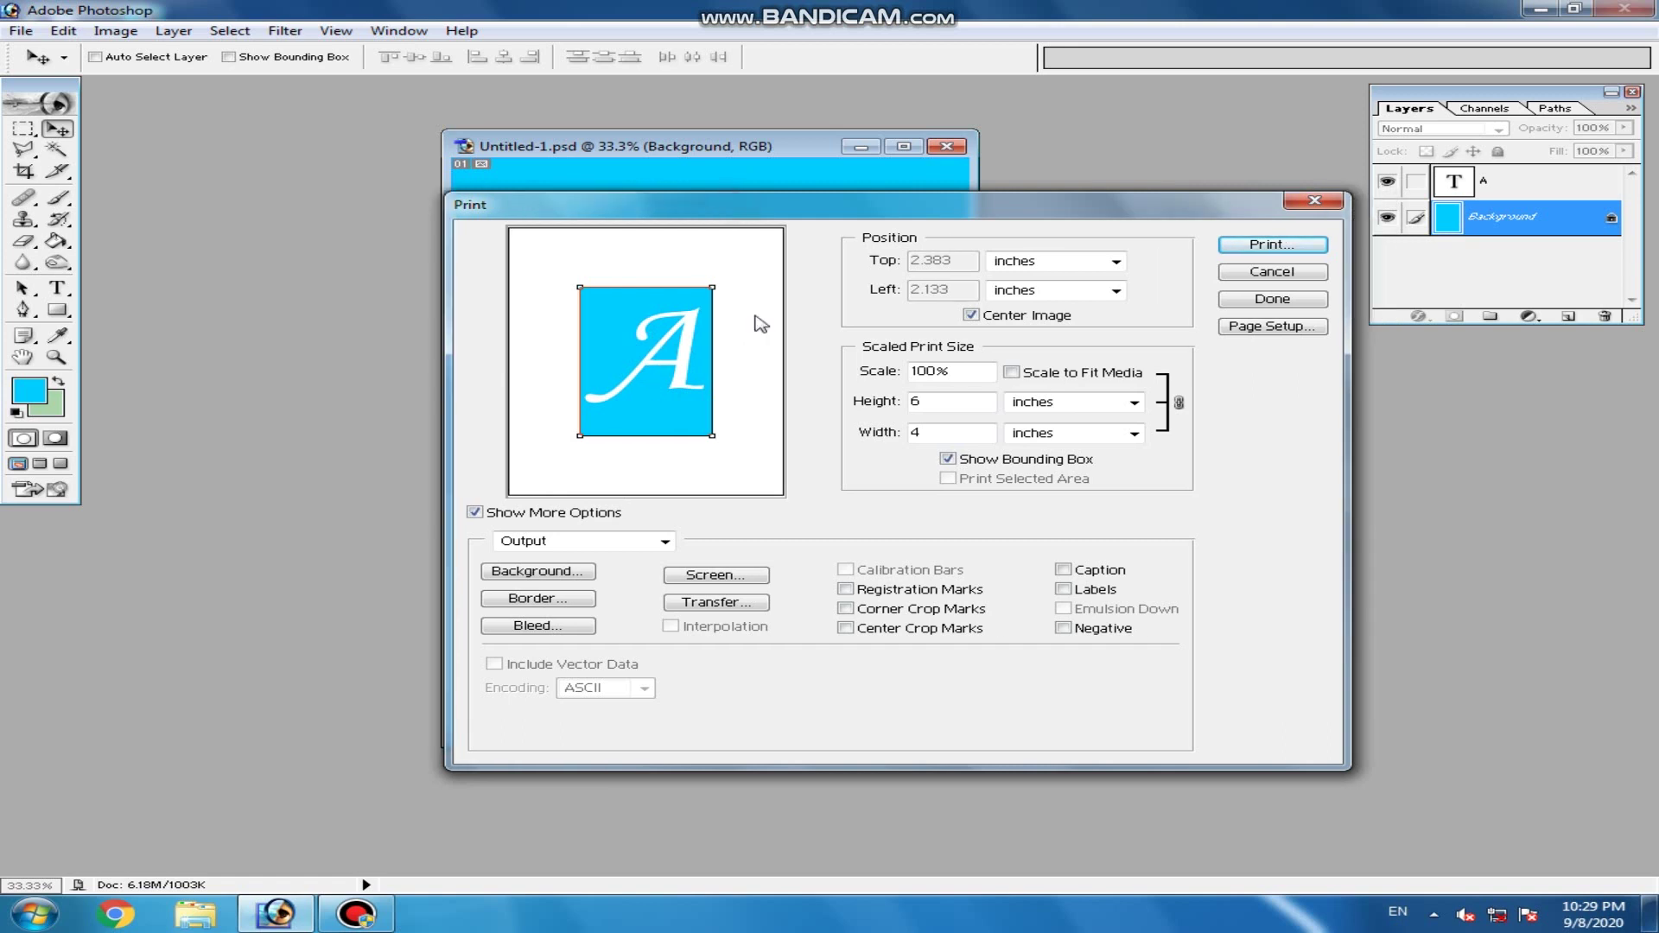
left_click_drag(818, 205, 801, 207)
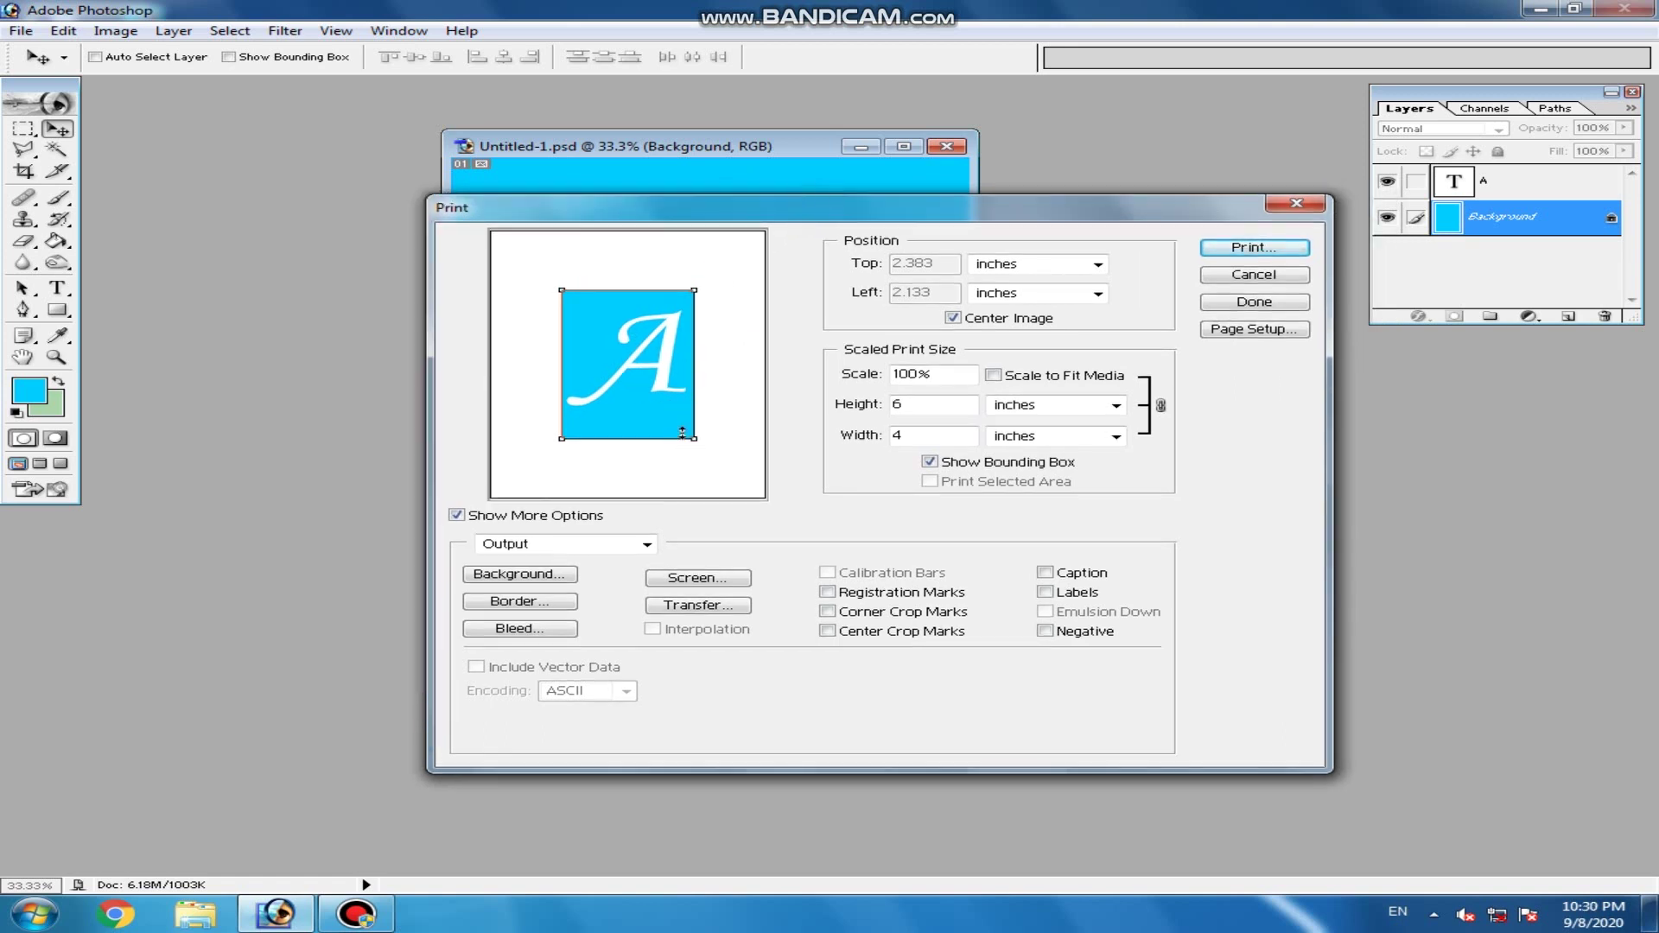
mouse_move(694, 438)
left_mouse_down()
mouse_move(734, 485)
mouse_move(705, 451)
left_mouse_up()
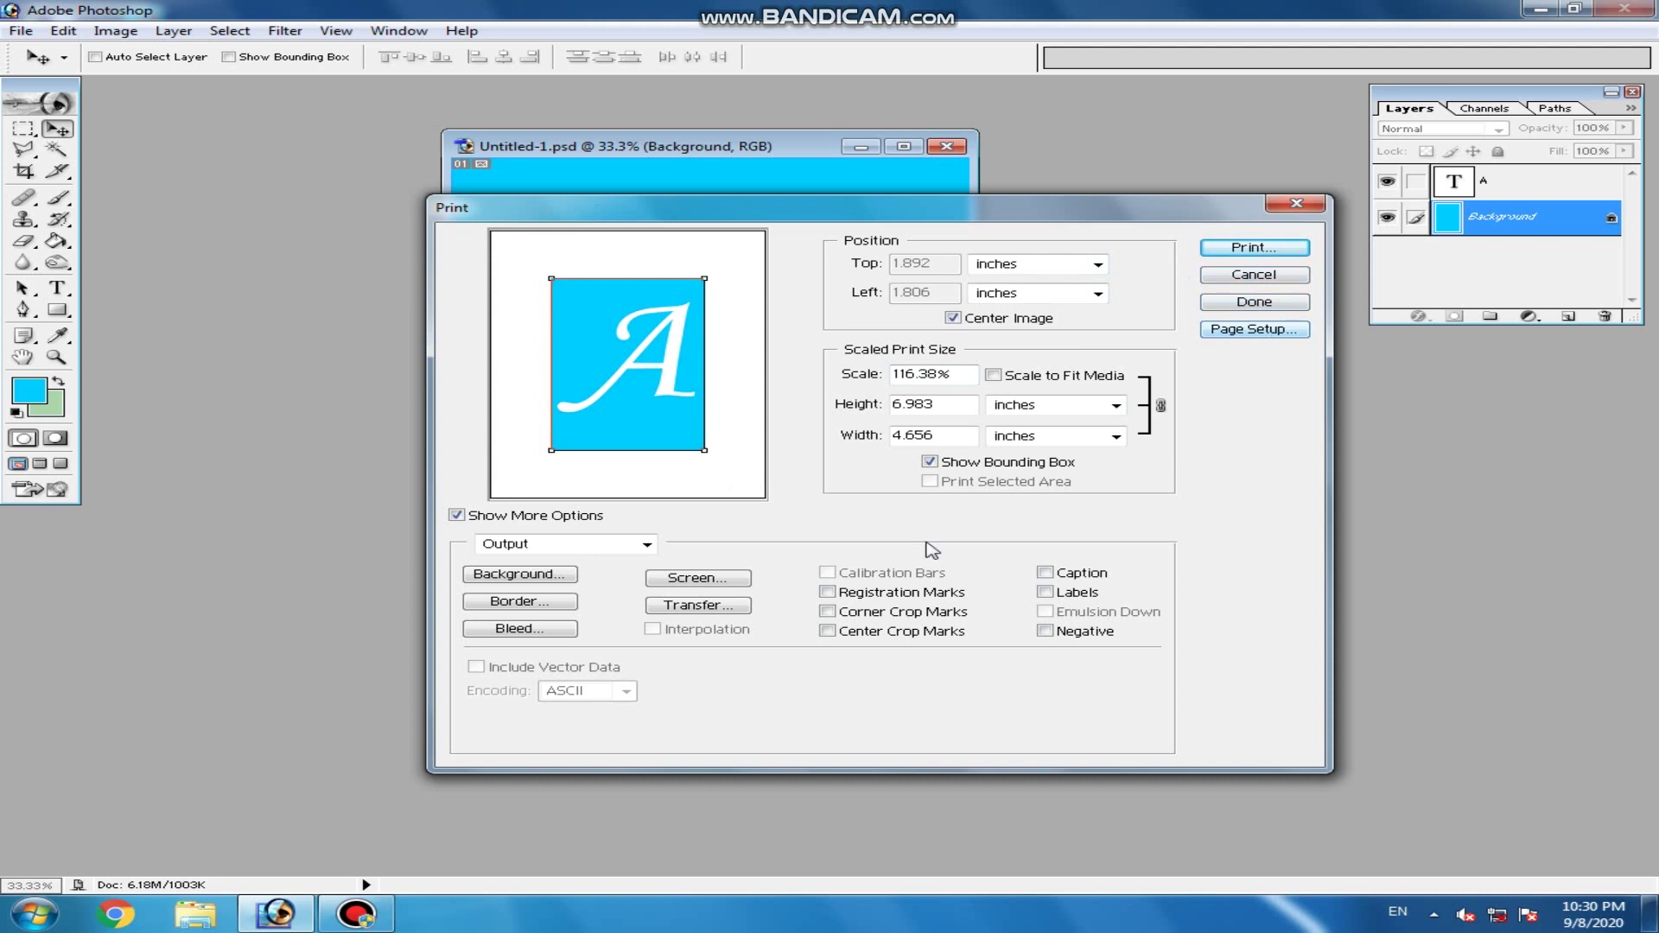
left_click(1271, 276)
left_click_drag(654, 166, 700, 177)
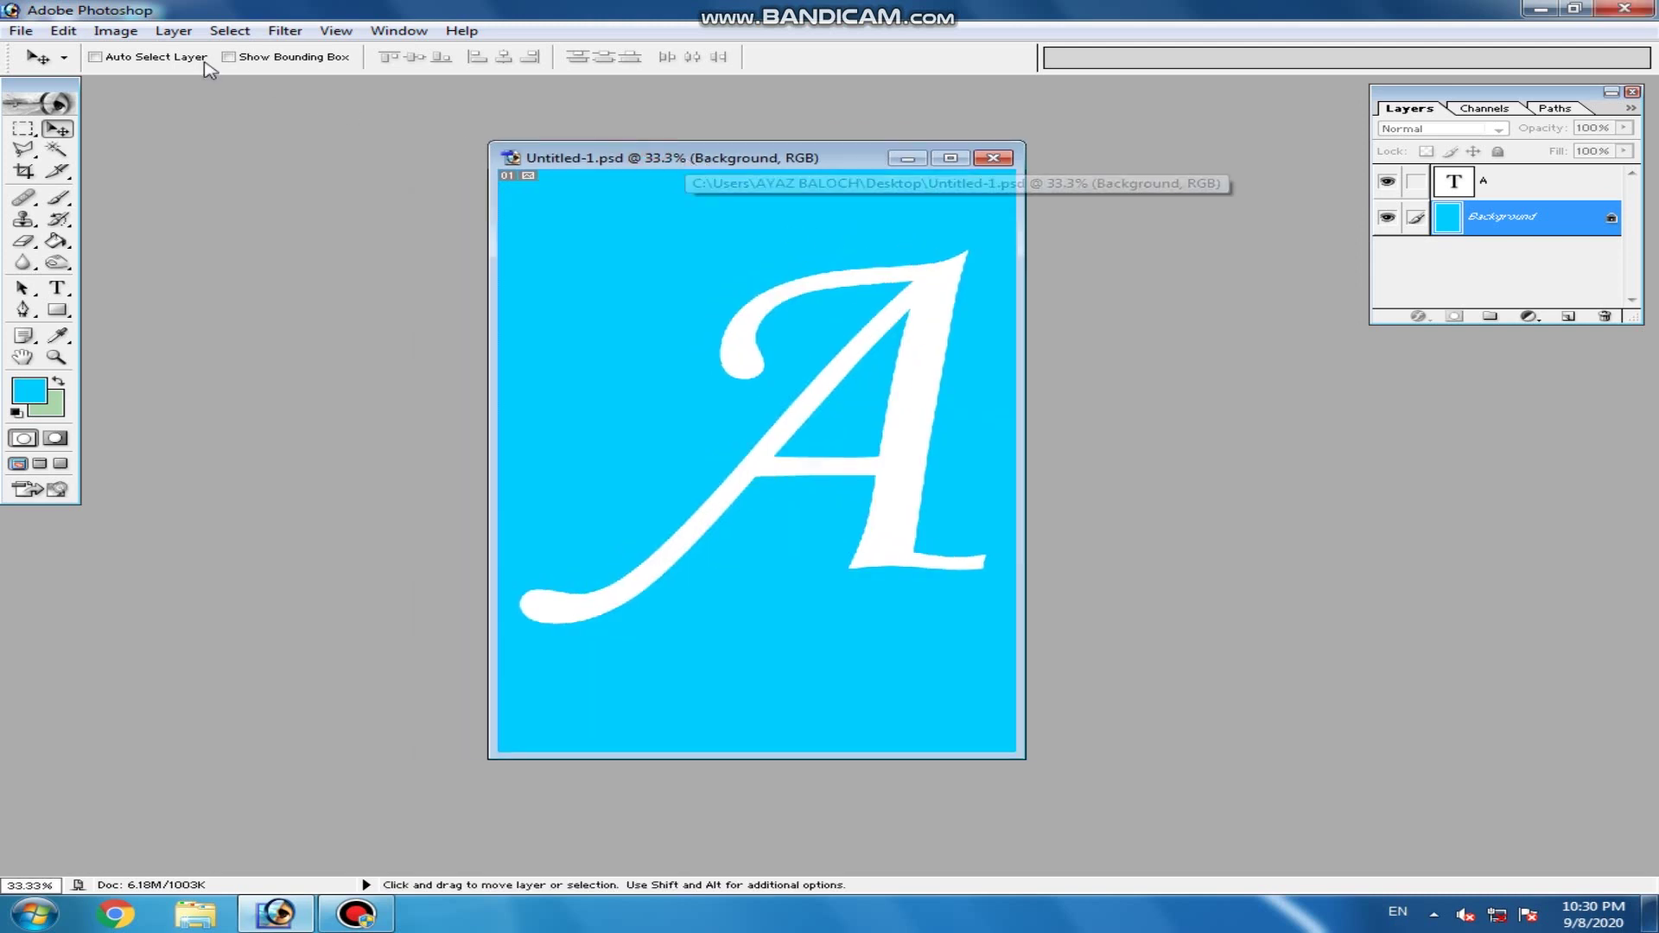
- Open the print settings for Untitled-1.psd and examine the available printers and the EPSON L3110 Series properties
left_click(21, 30)
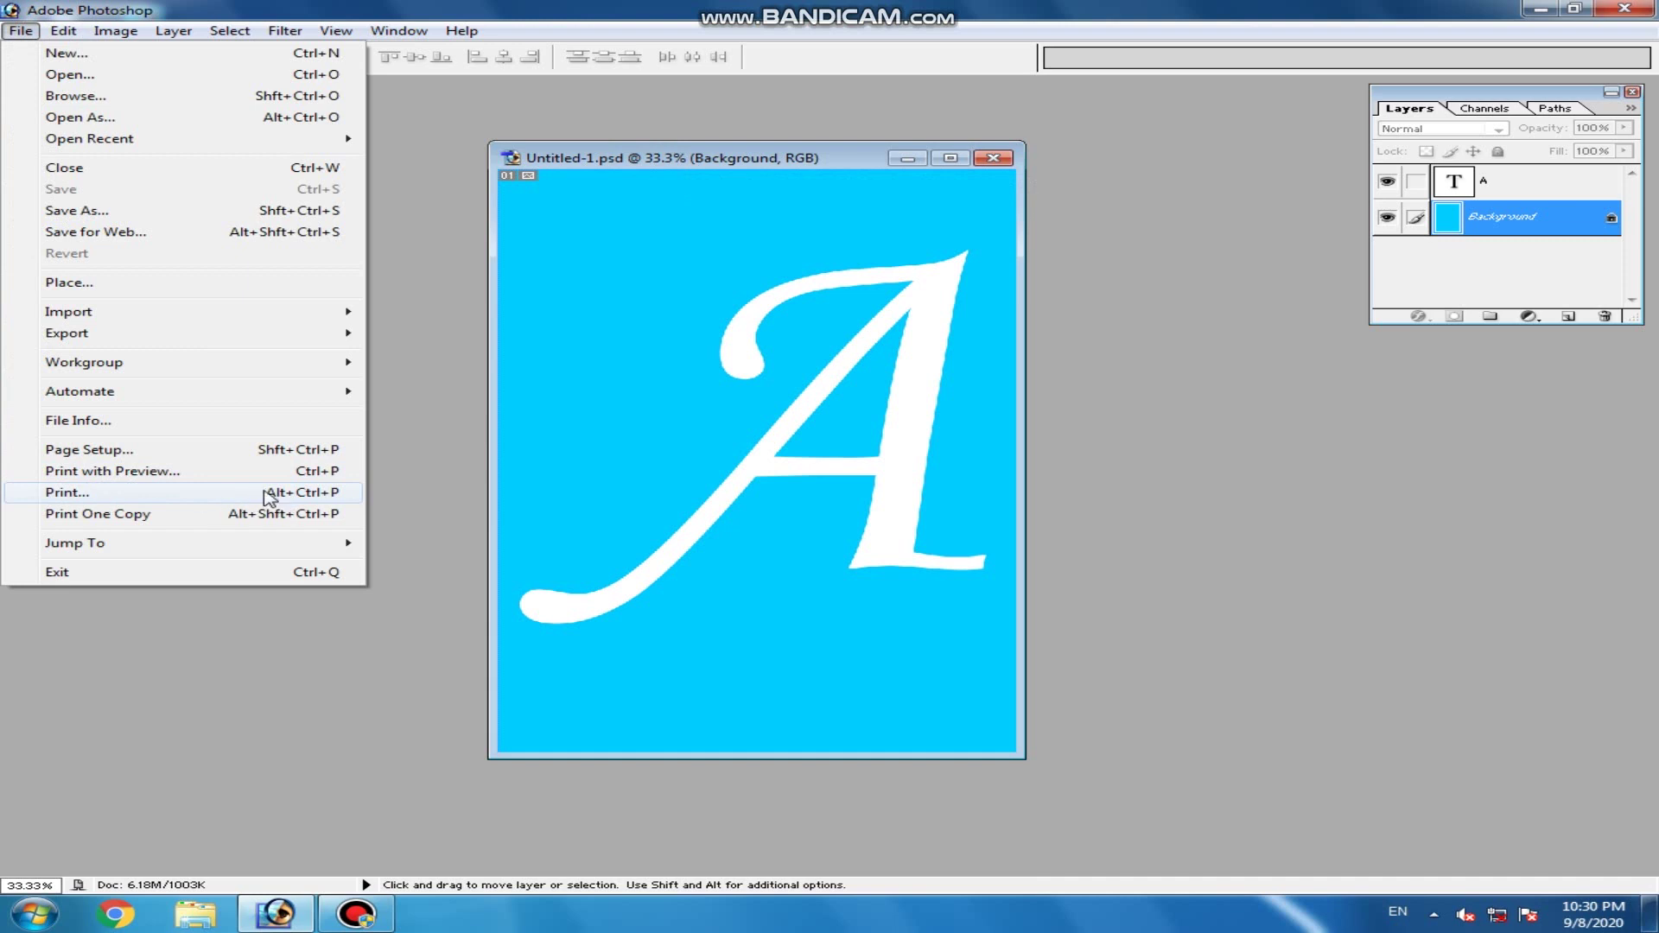
left_click(177, 498)
left_click_drag(745, 86, 697, 172)
left_click(832, 220)
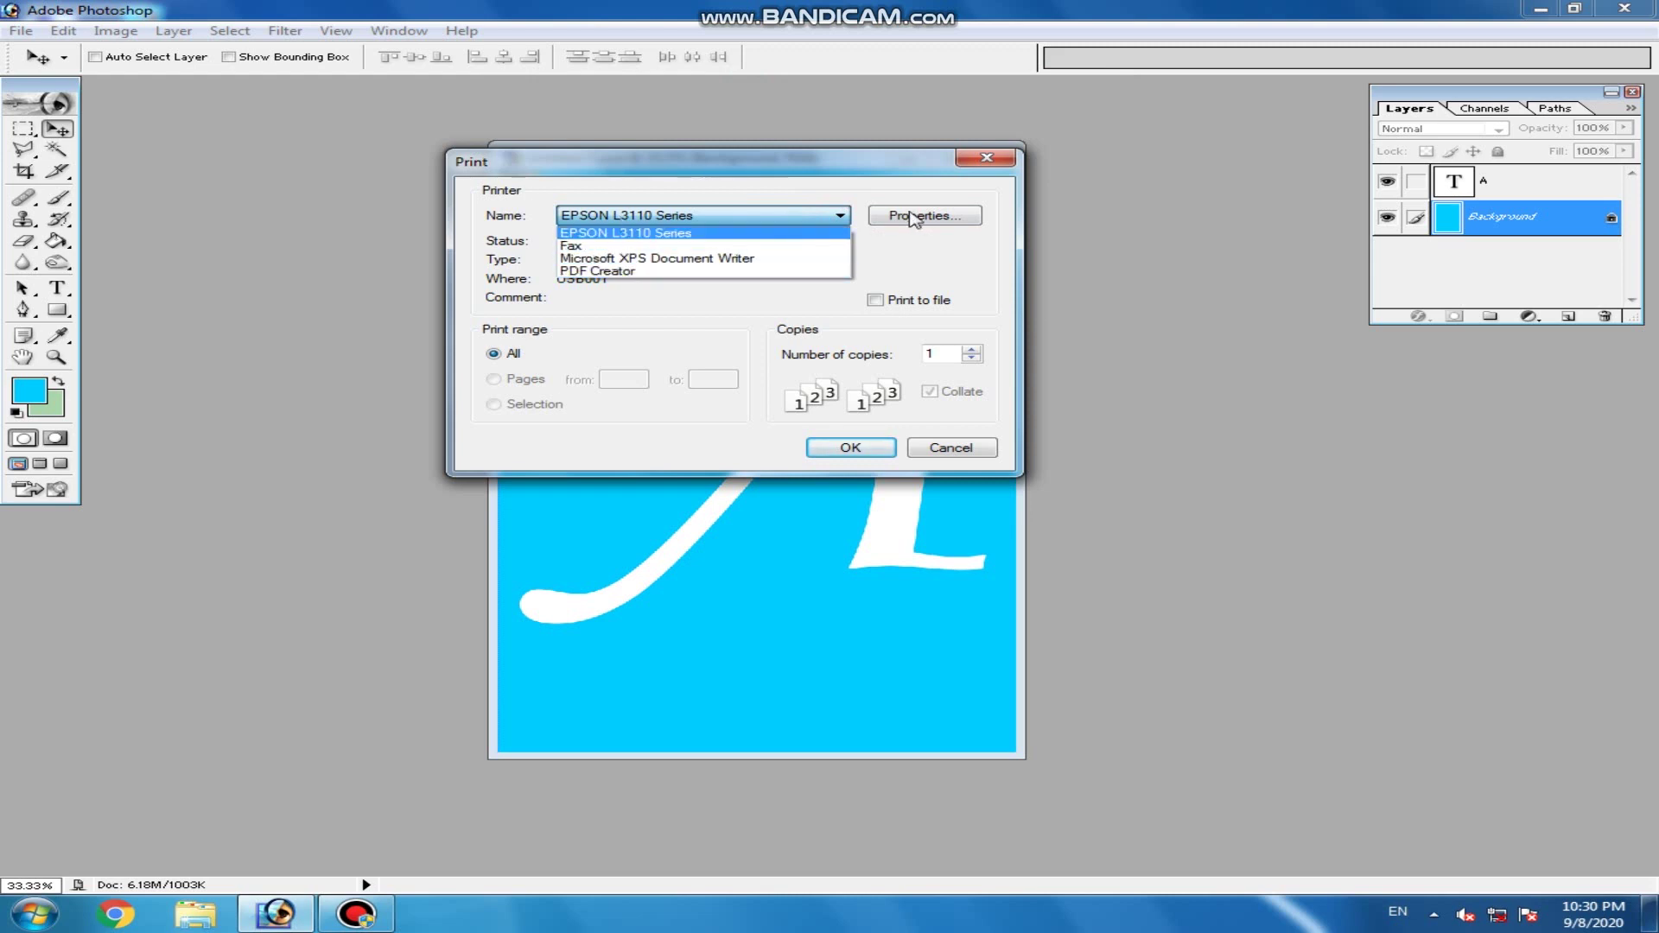
left_click(730, 169)
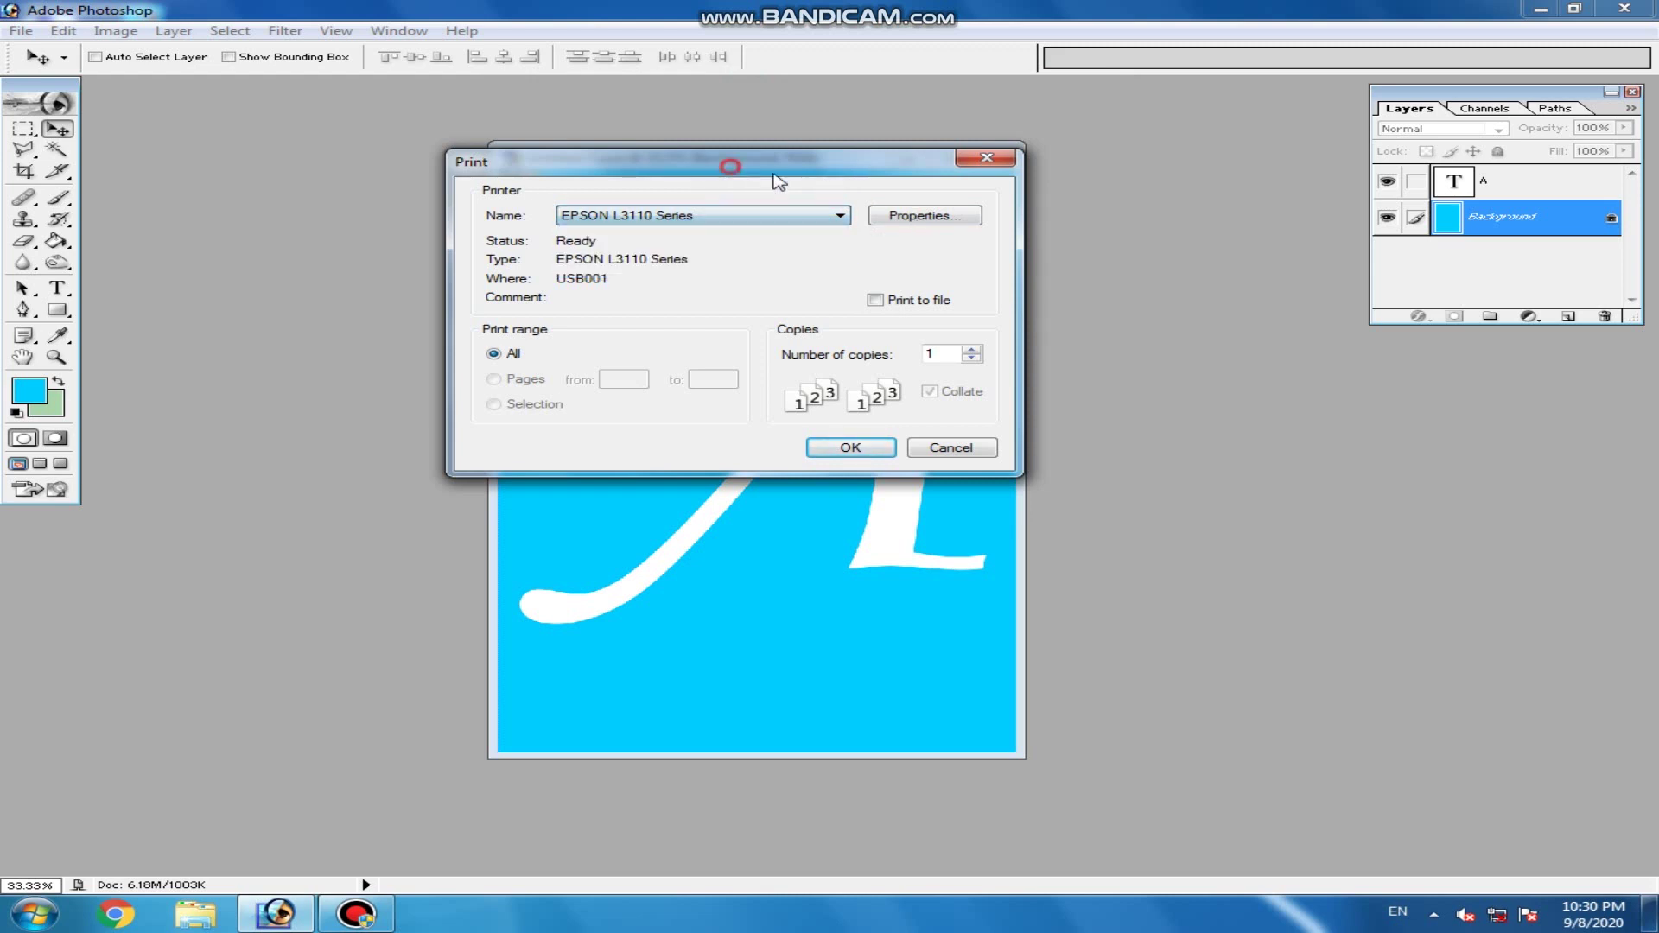
left_click(898, 215)
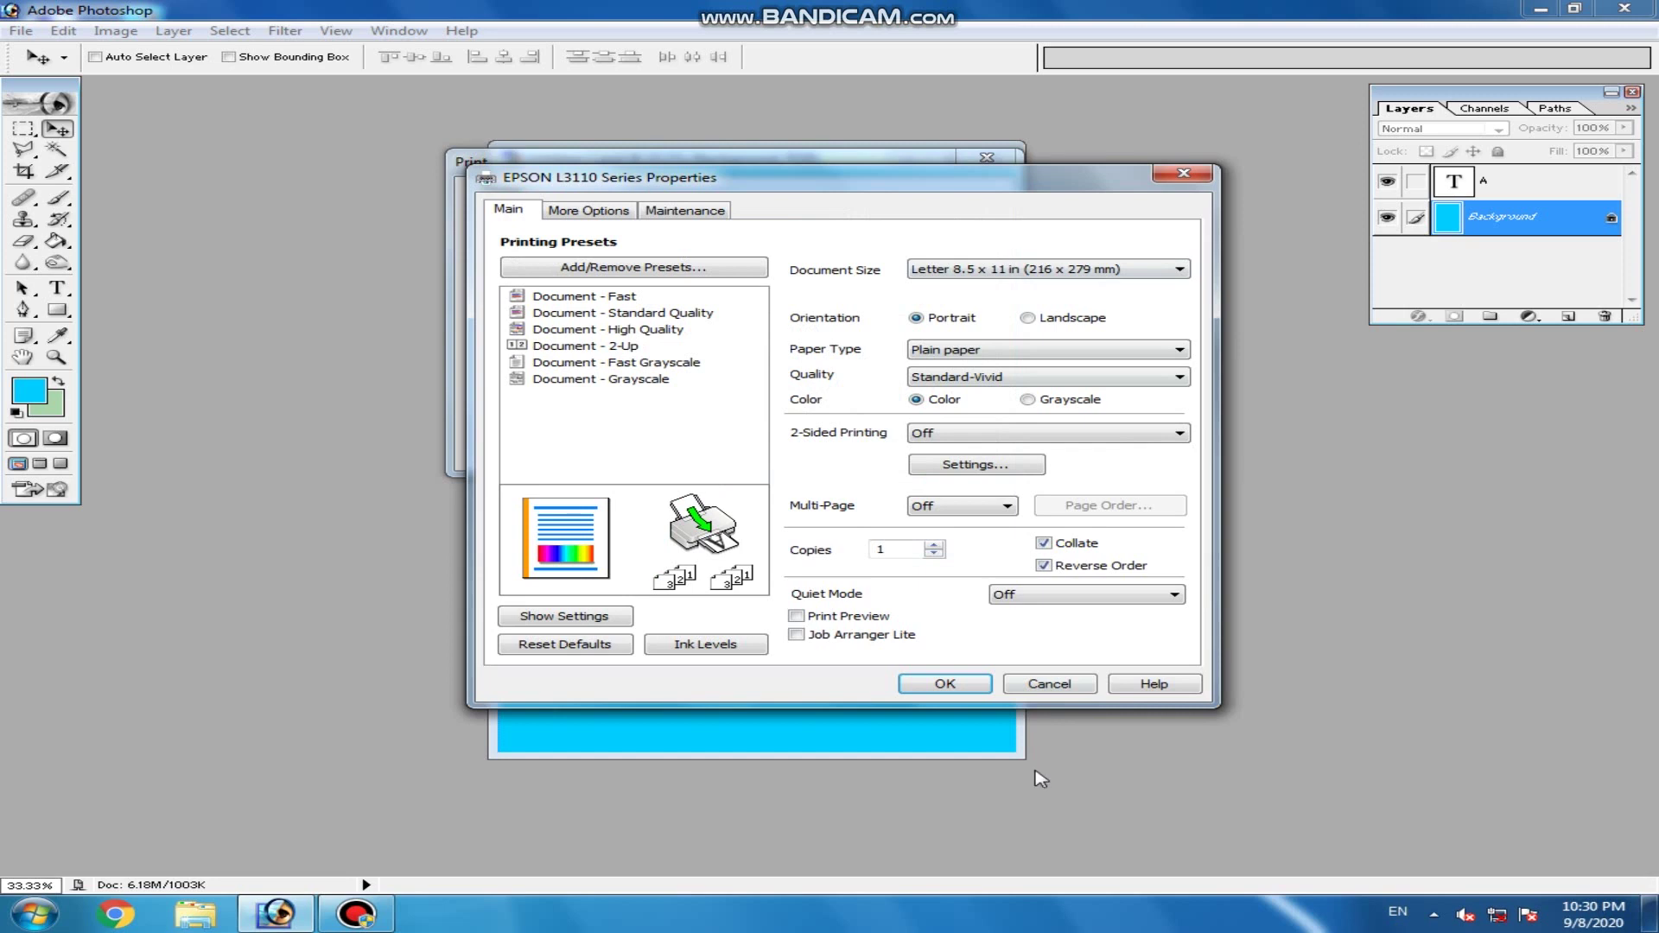
left_click(1048, 685)
mouse_move(816, 180)
left_mouse_down()
mouse_move(862, 186)
mouse_move(818, 185)
left_mouse_up()
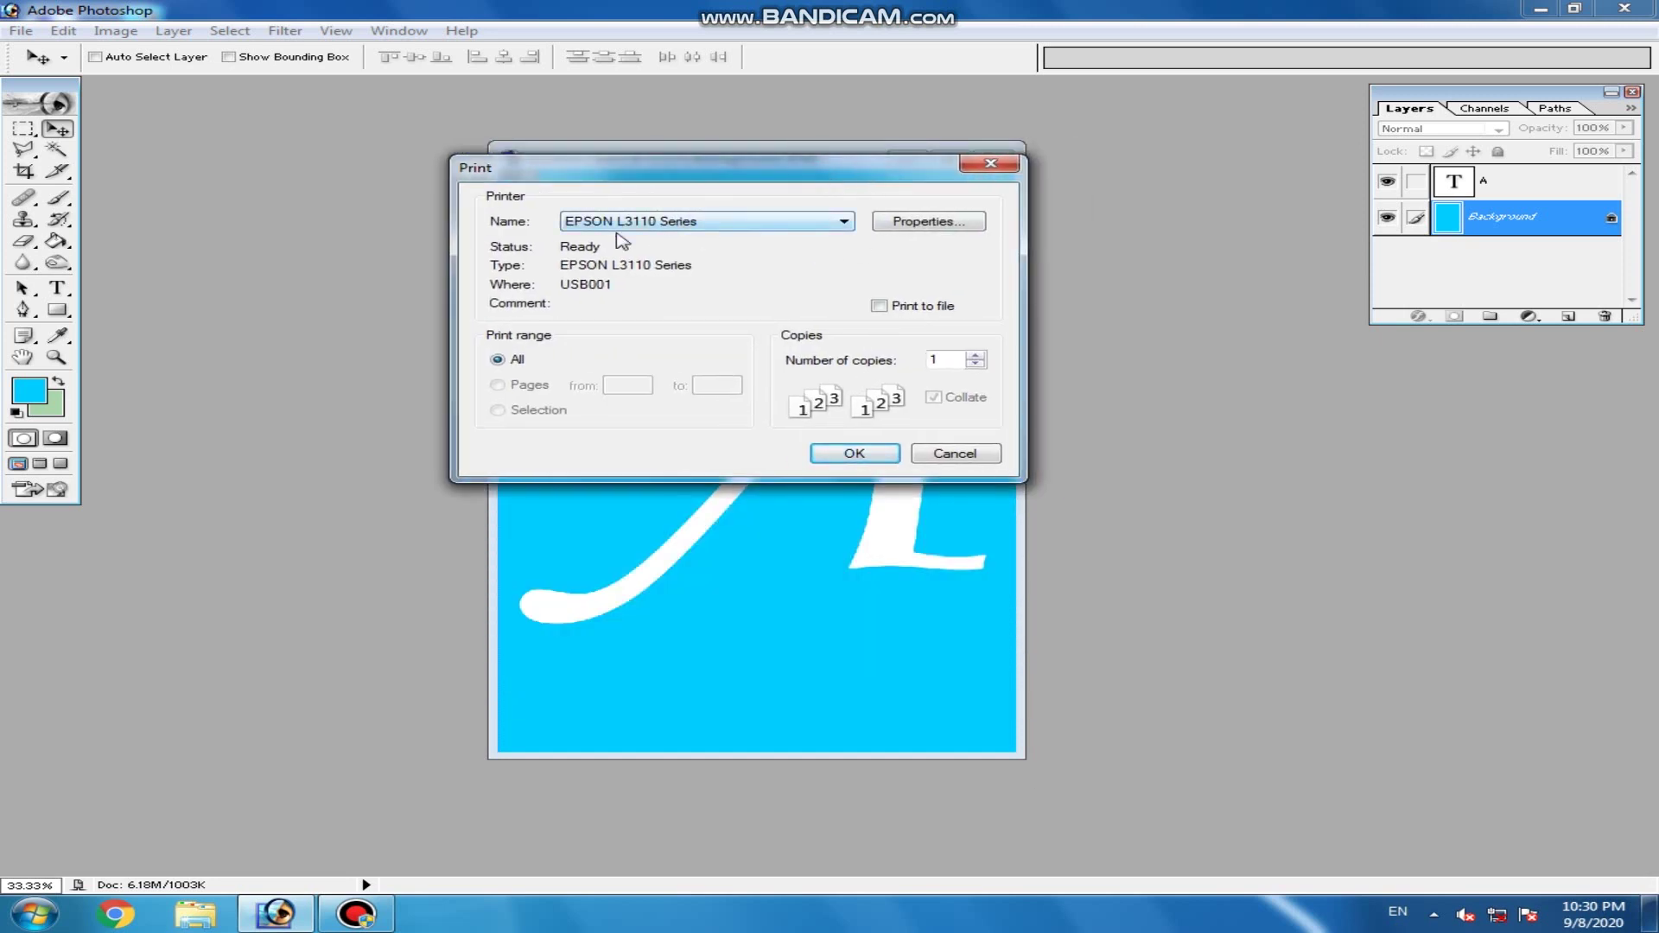
- Review the list of available printers once more, keep the EPSON L3110 Series, and cancel printing
left_click(844, 222)
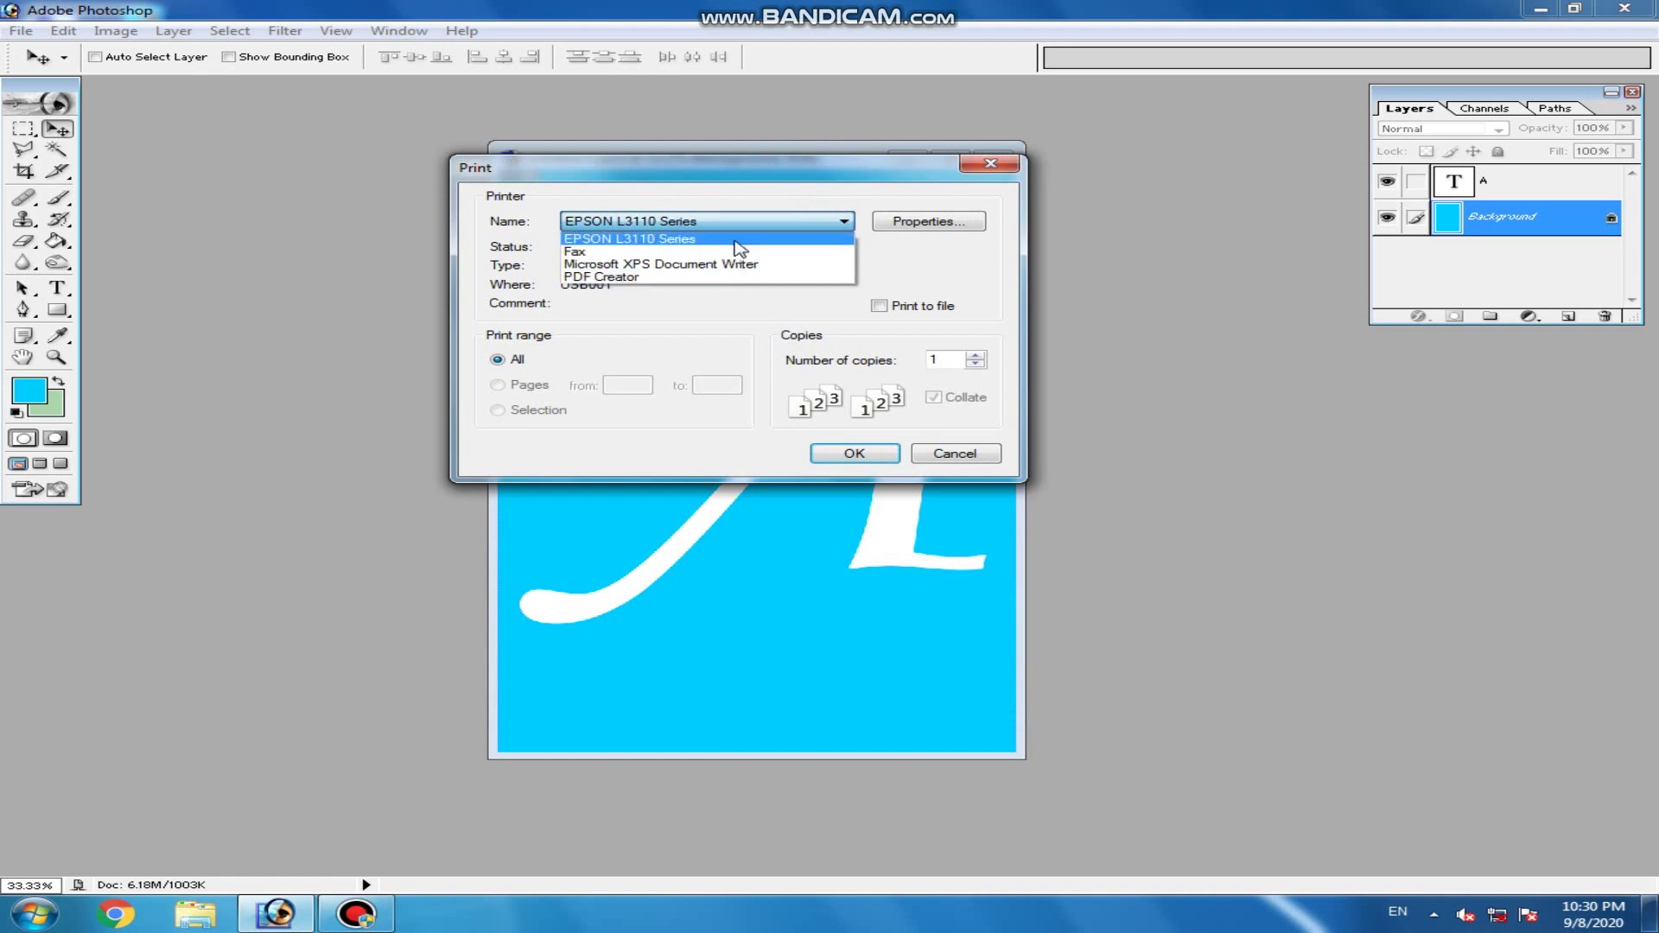
left_click(907, 272)
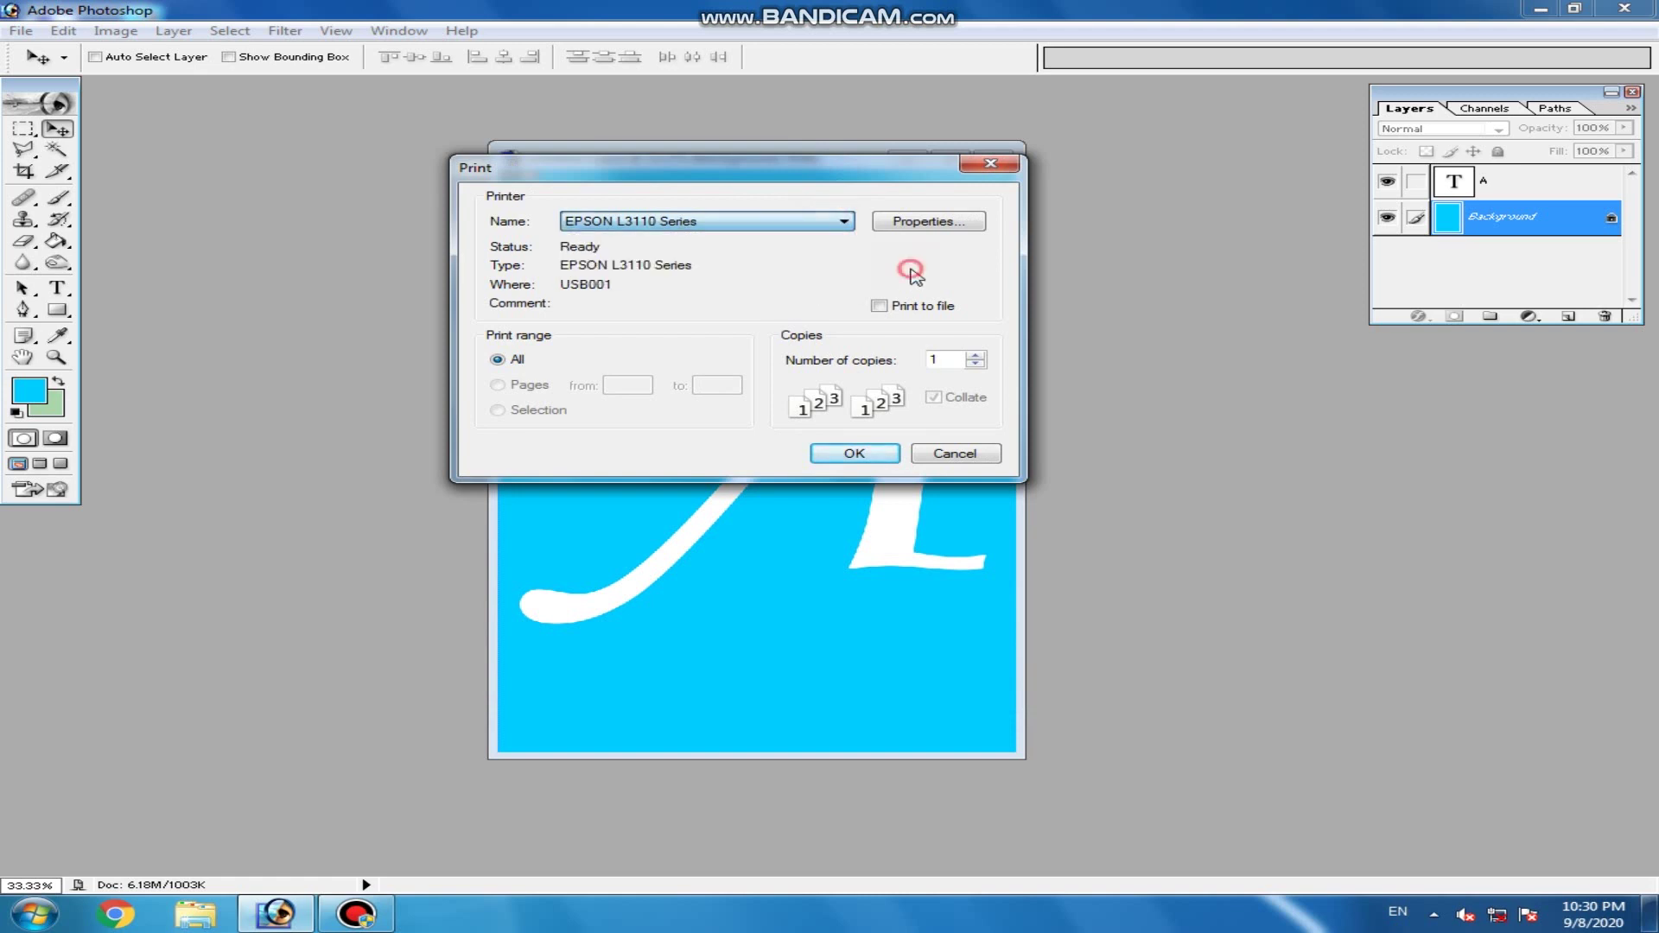
left_click(816, 226)
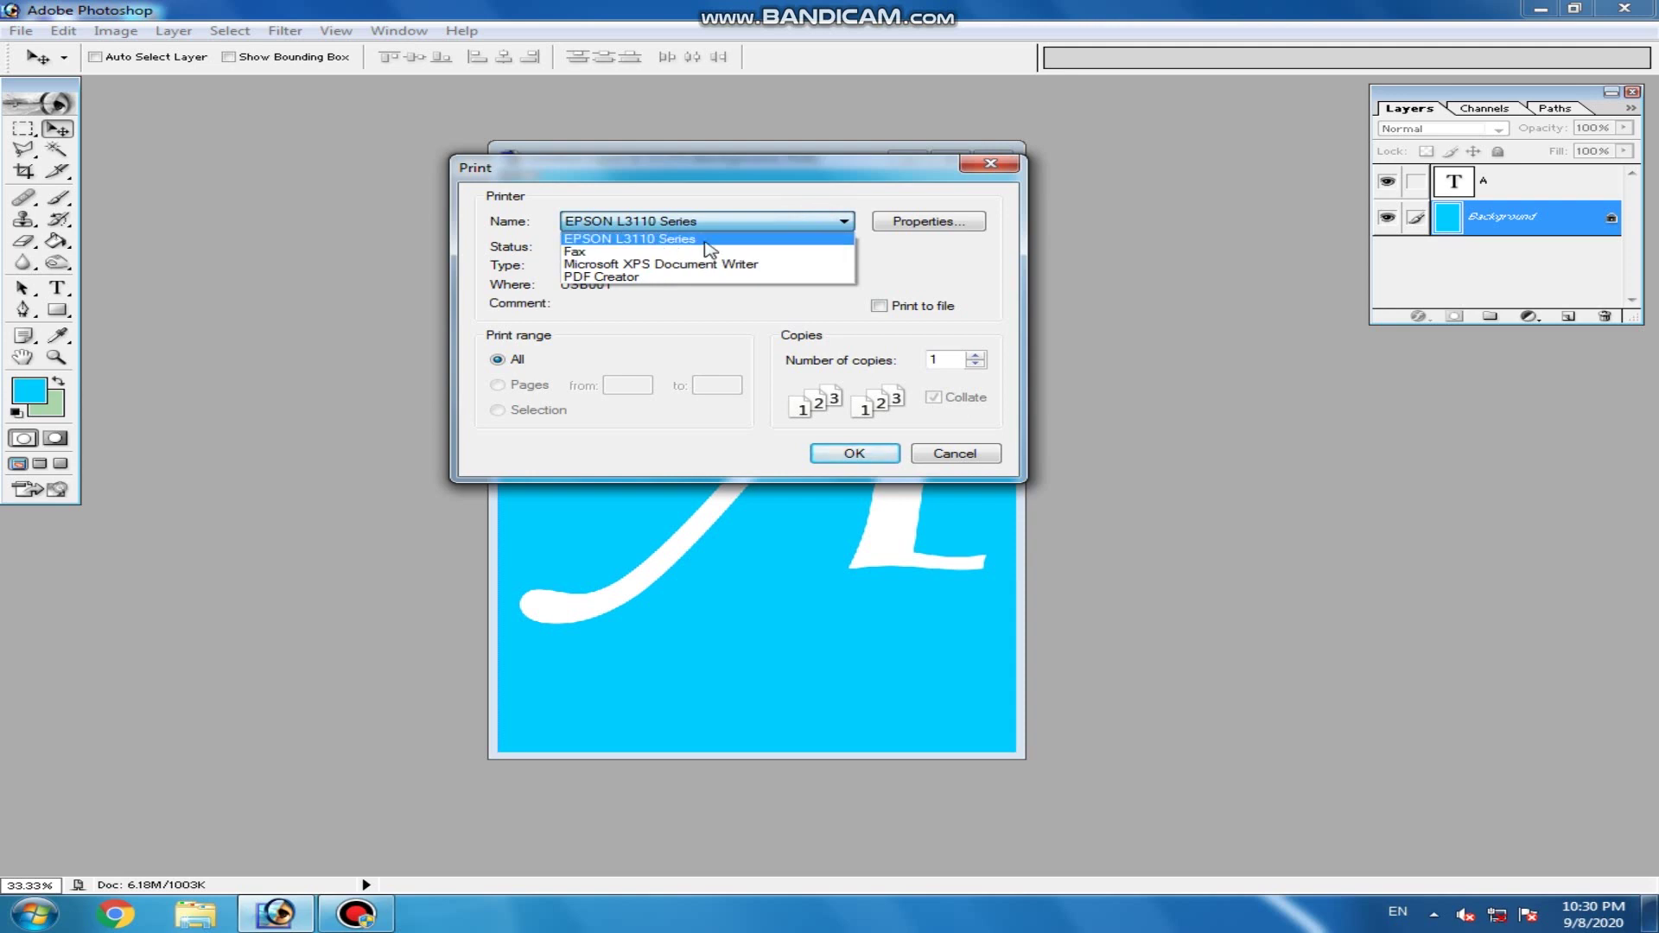
left_click(787, 223)
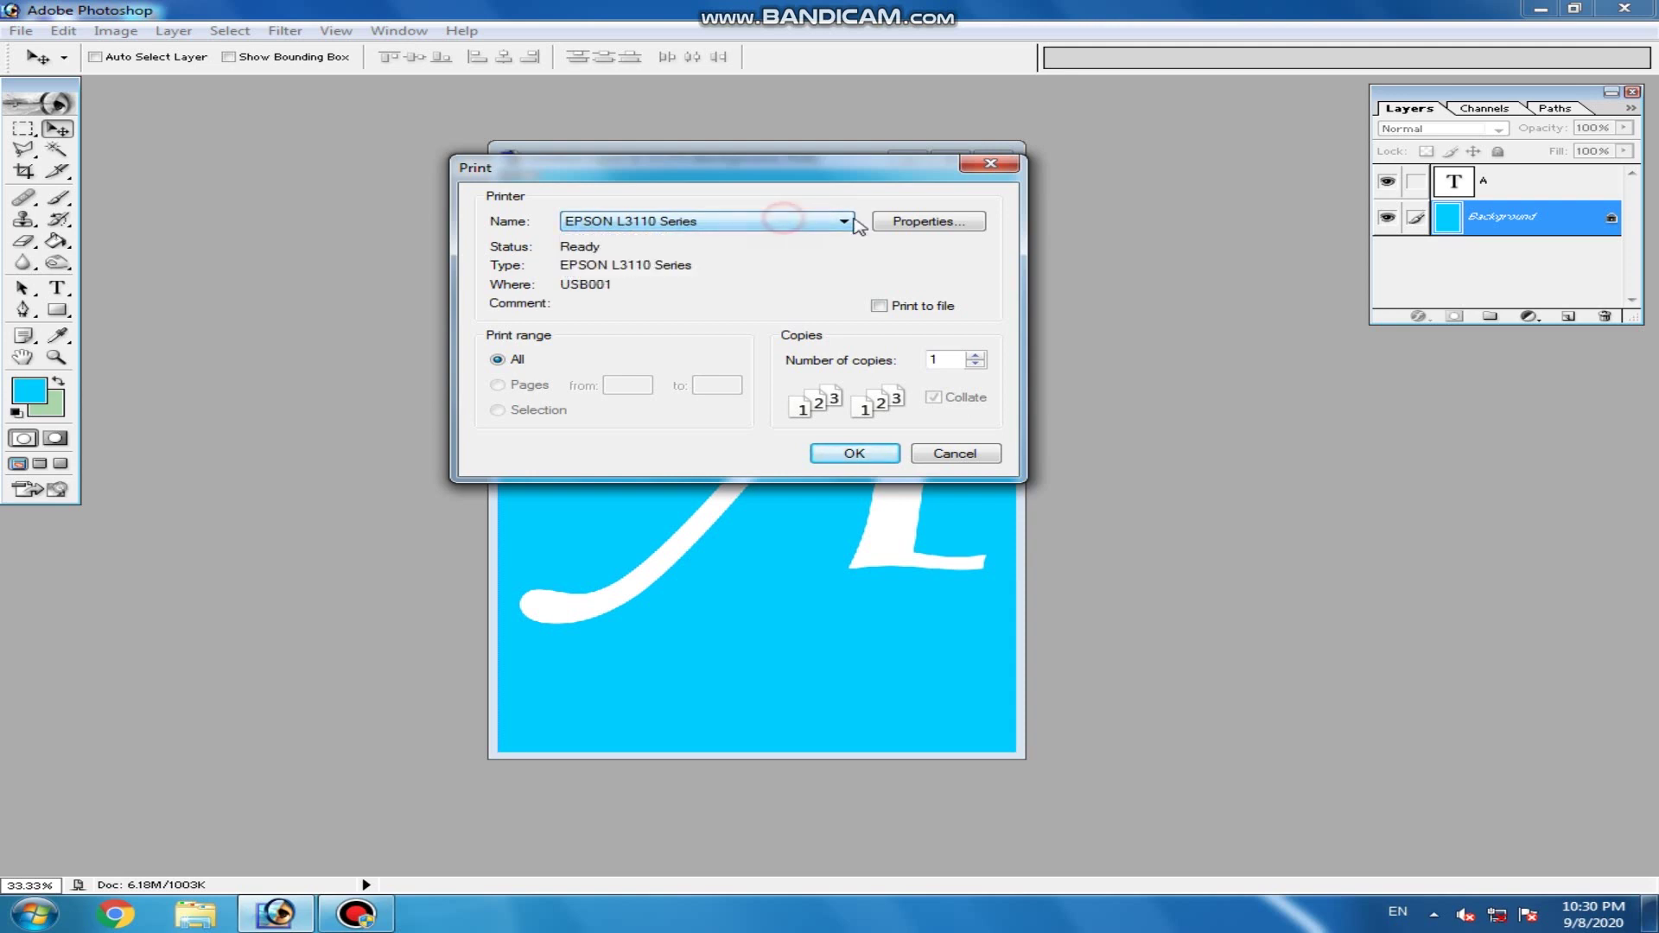
left_click(955, 455)
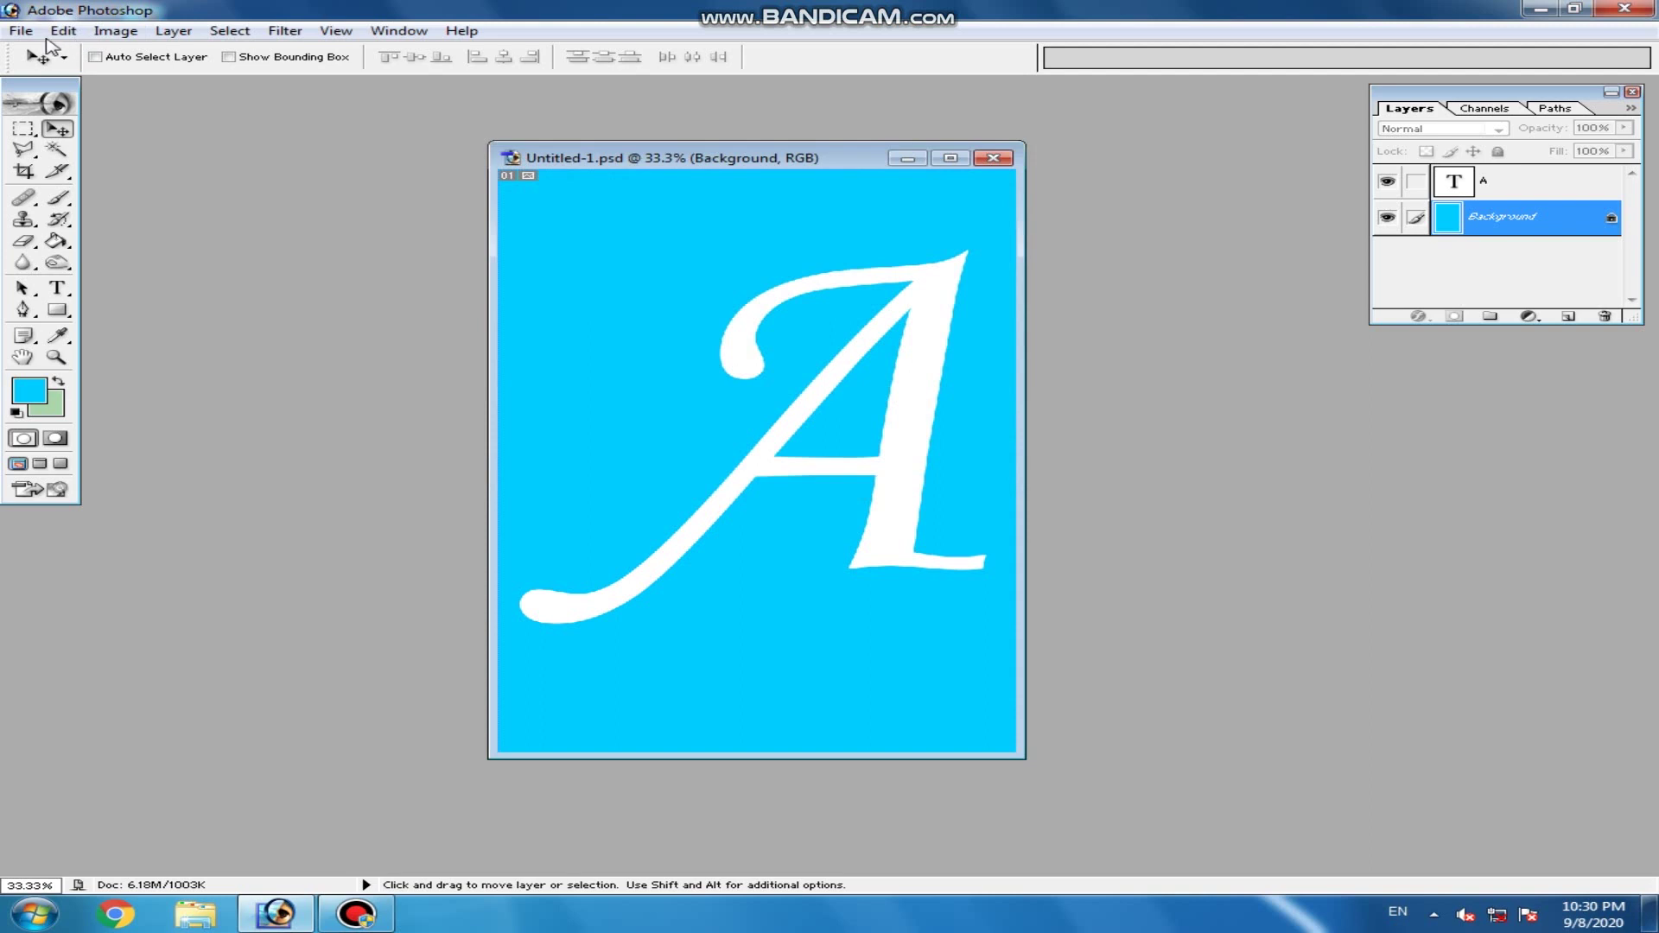
left_click(21, 31)
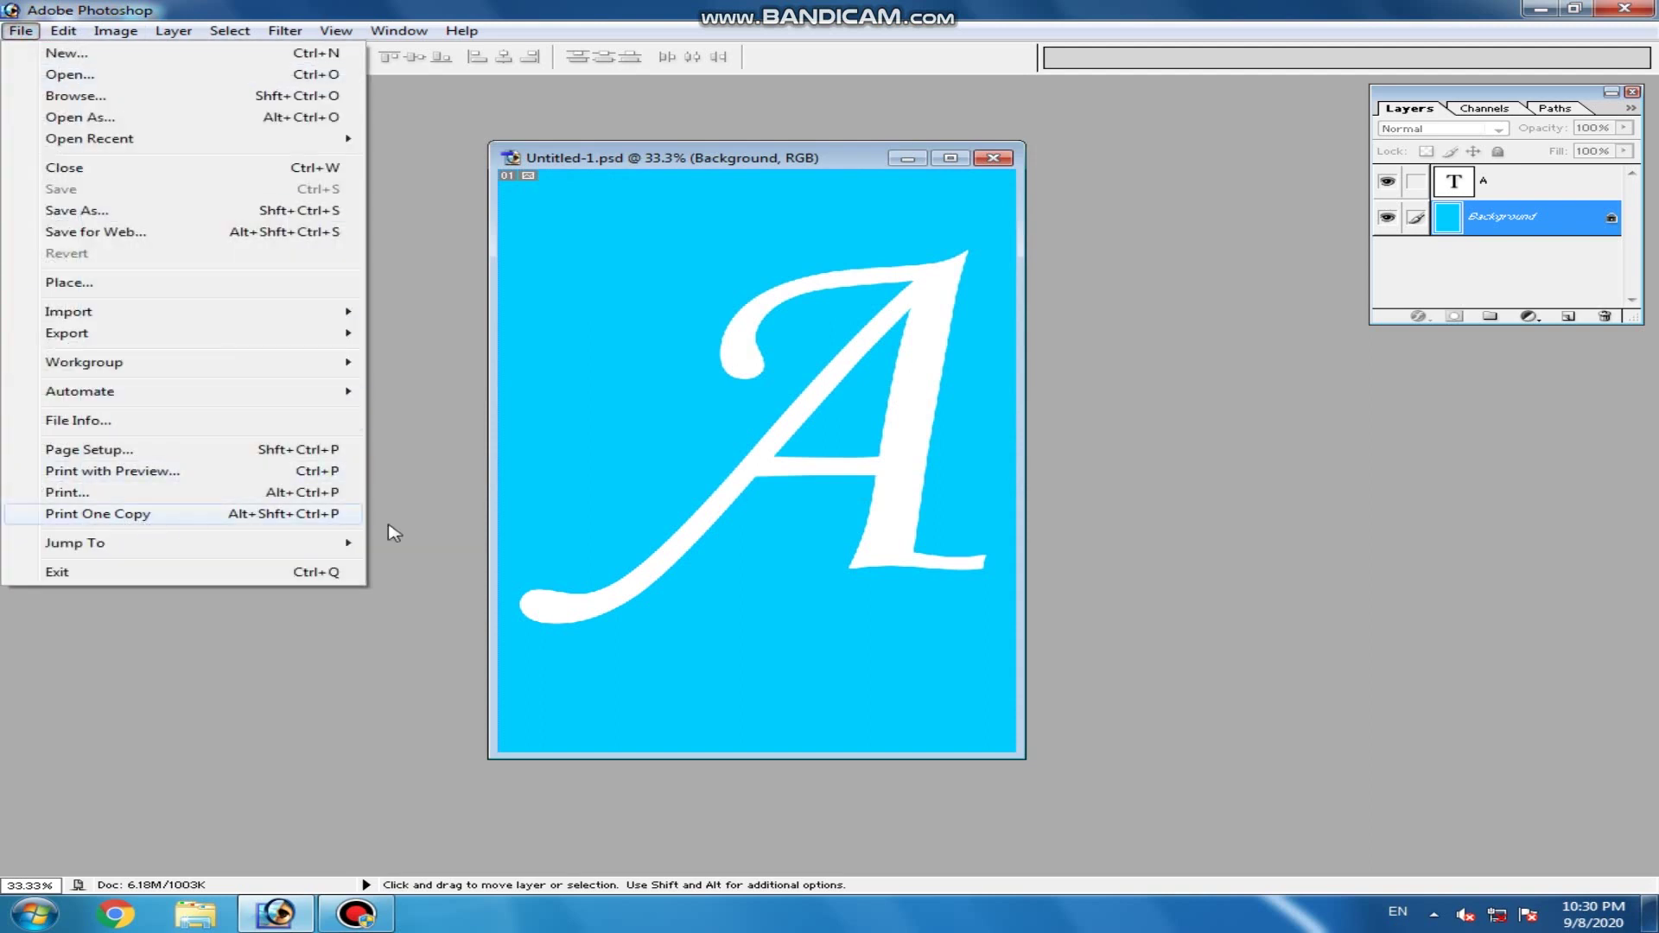
left_click(648, 510)
left_click_drag(596, 161, 584, 162)
left_click(21, 31)
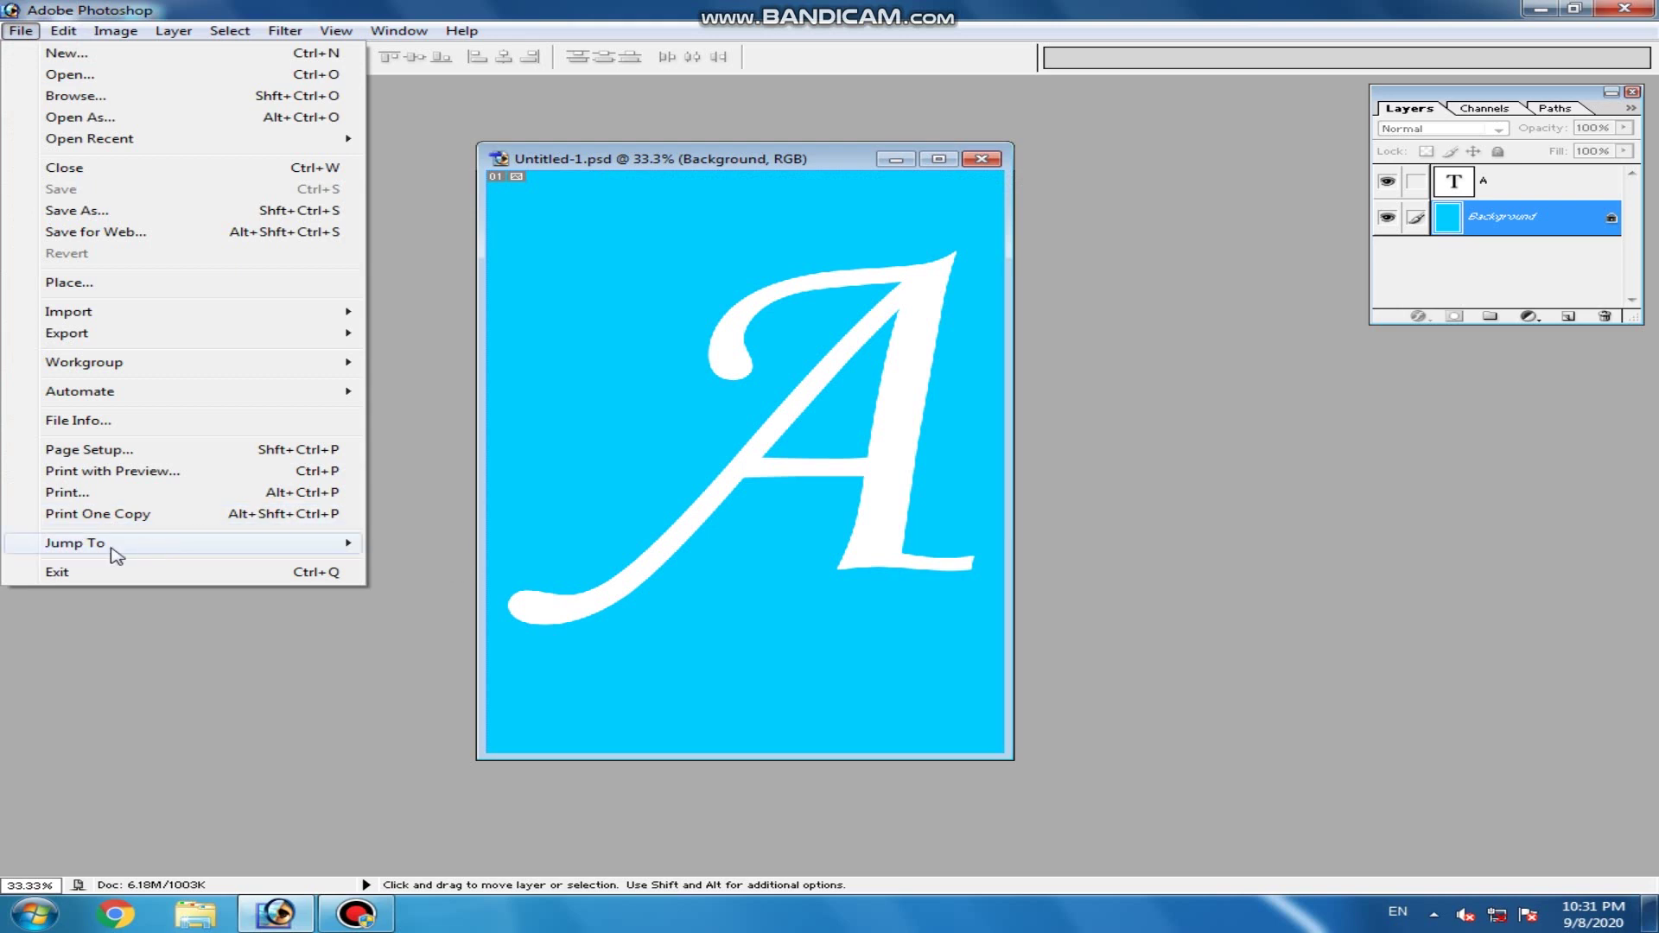
mouse_move(112, 548)
left_click(676, 431)
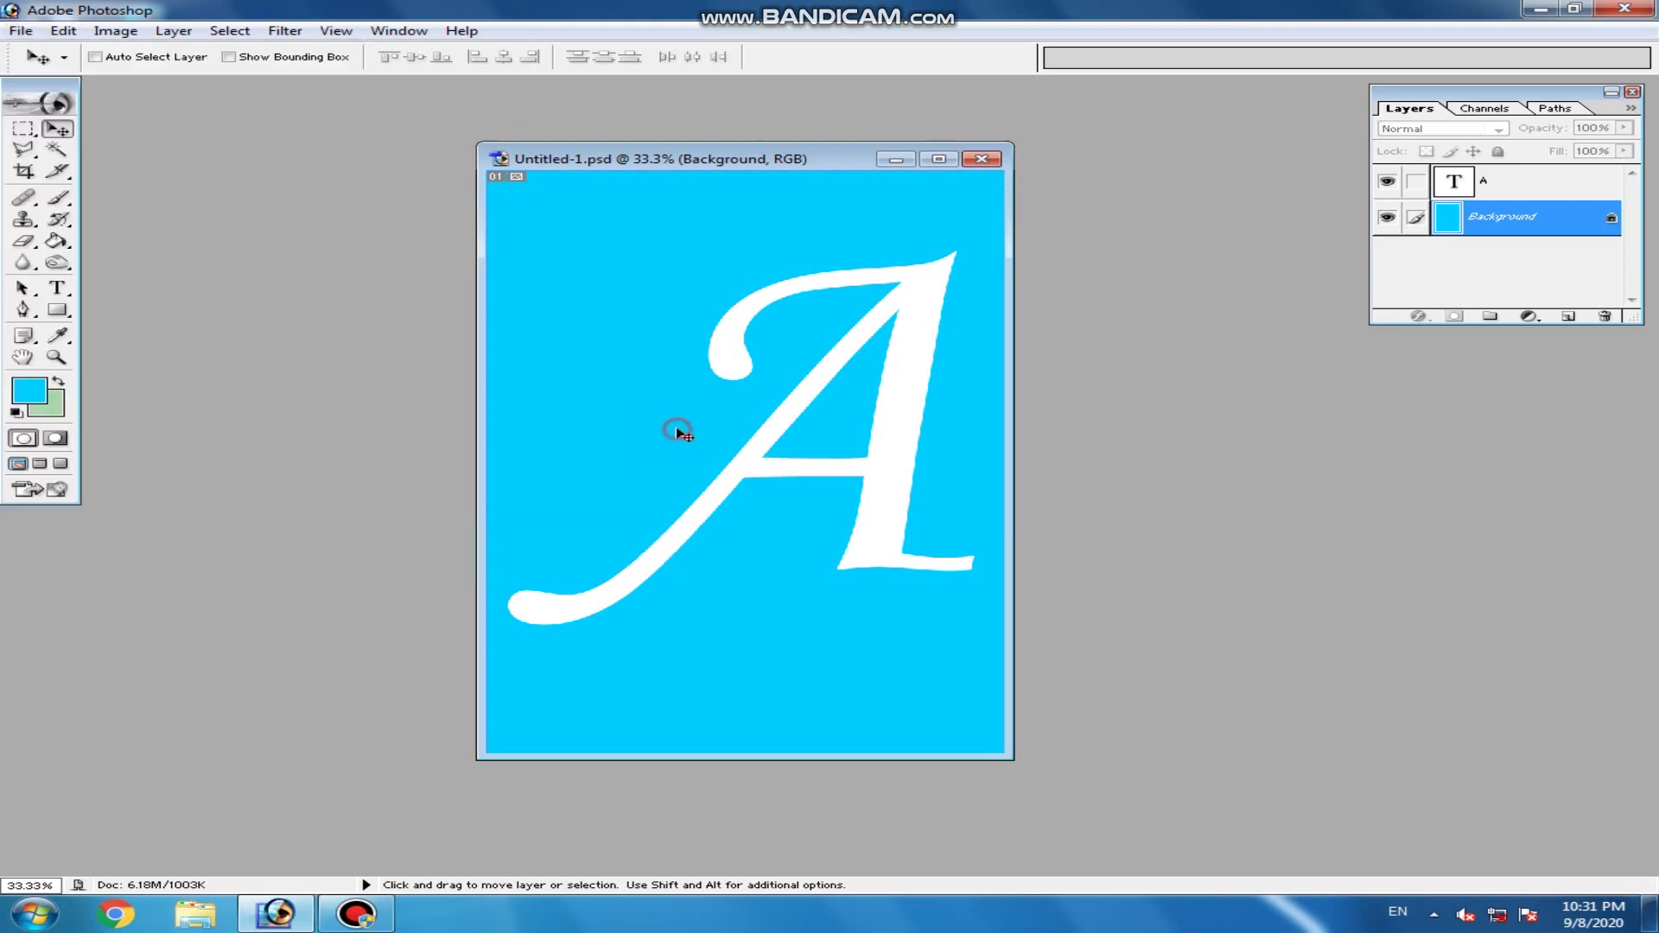
left_click_drag(605, 169, 595, 171)
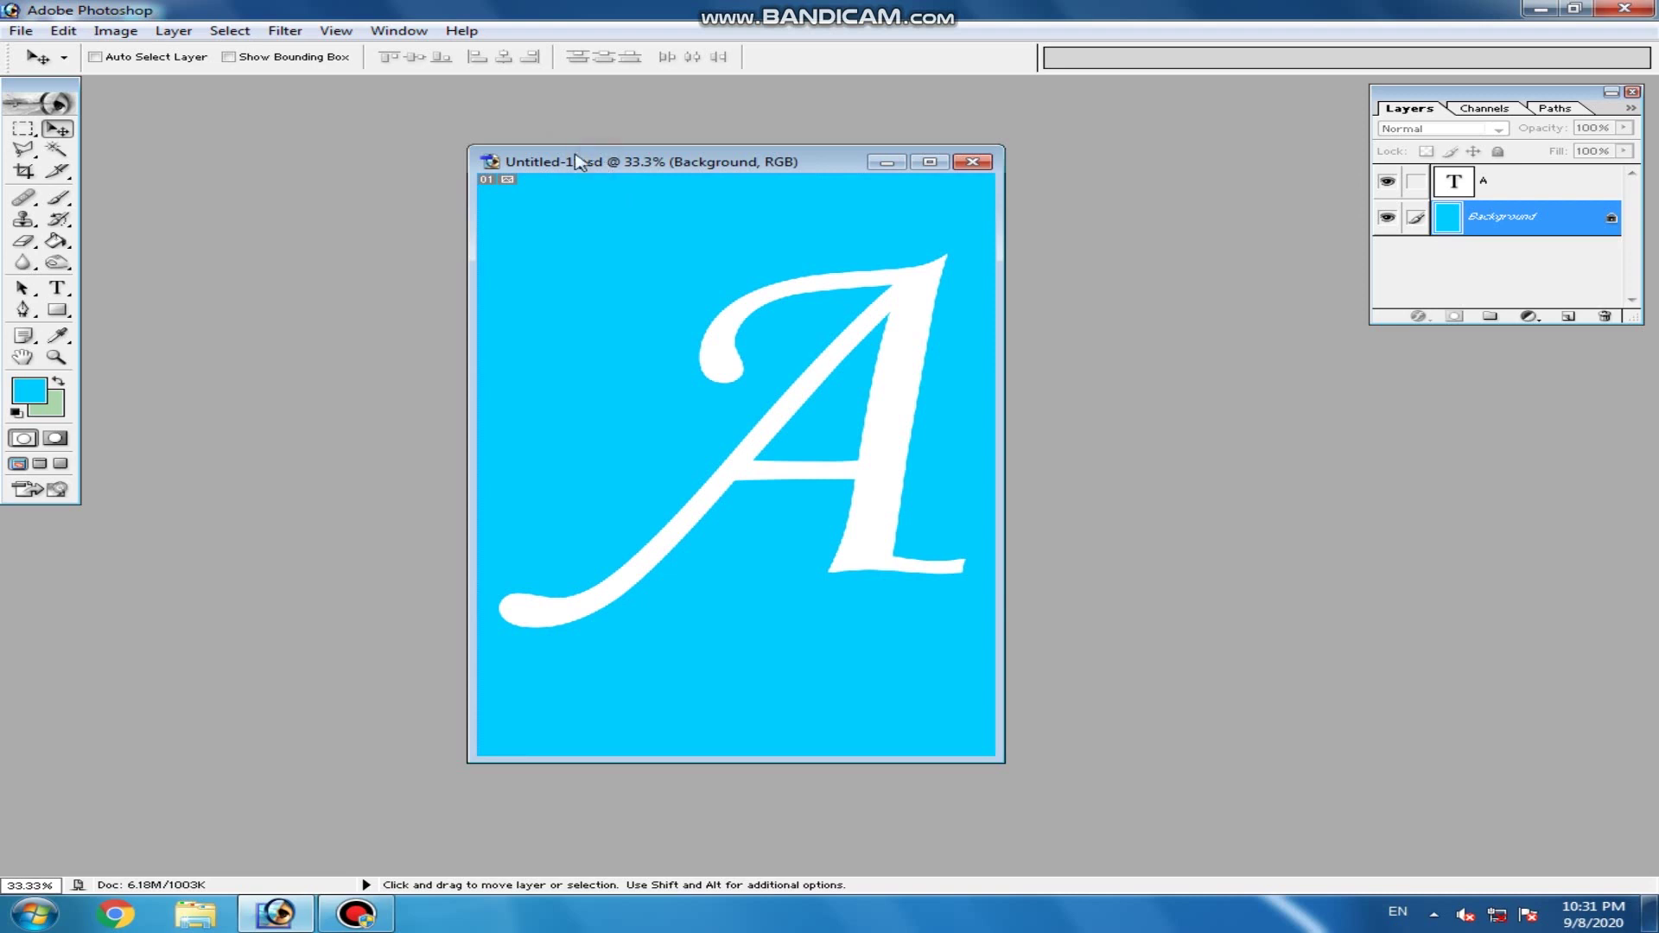
- Send Untitled-1.psd to Adobe ImageReady 7.0 with Jump To, and switch back to Photoshop
left_click(20, 30)
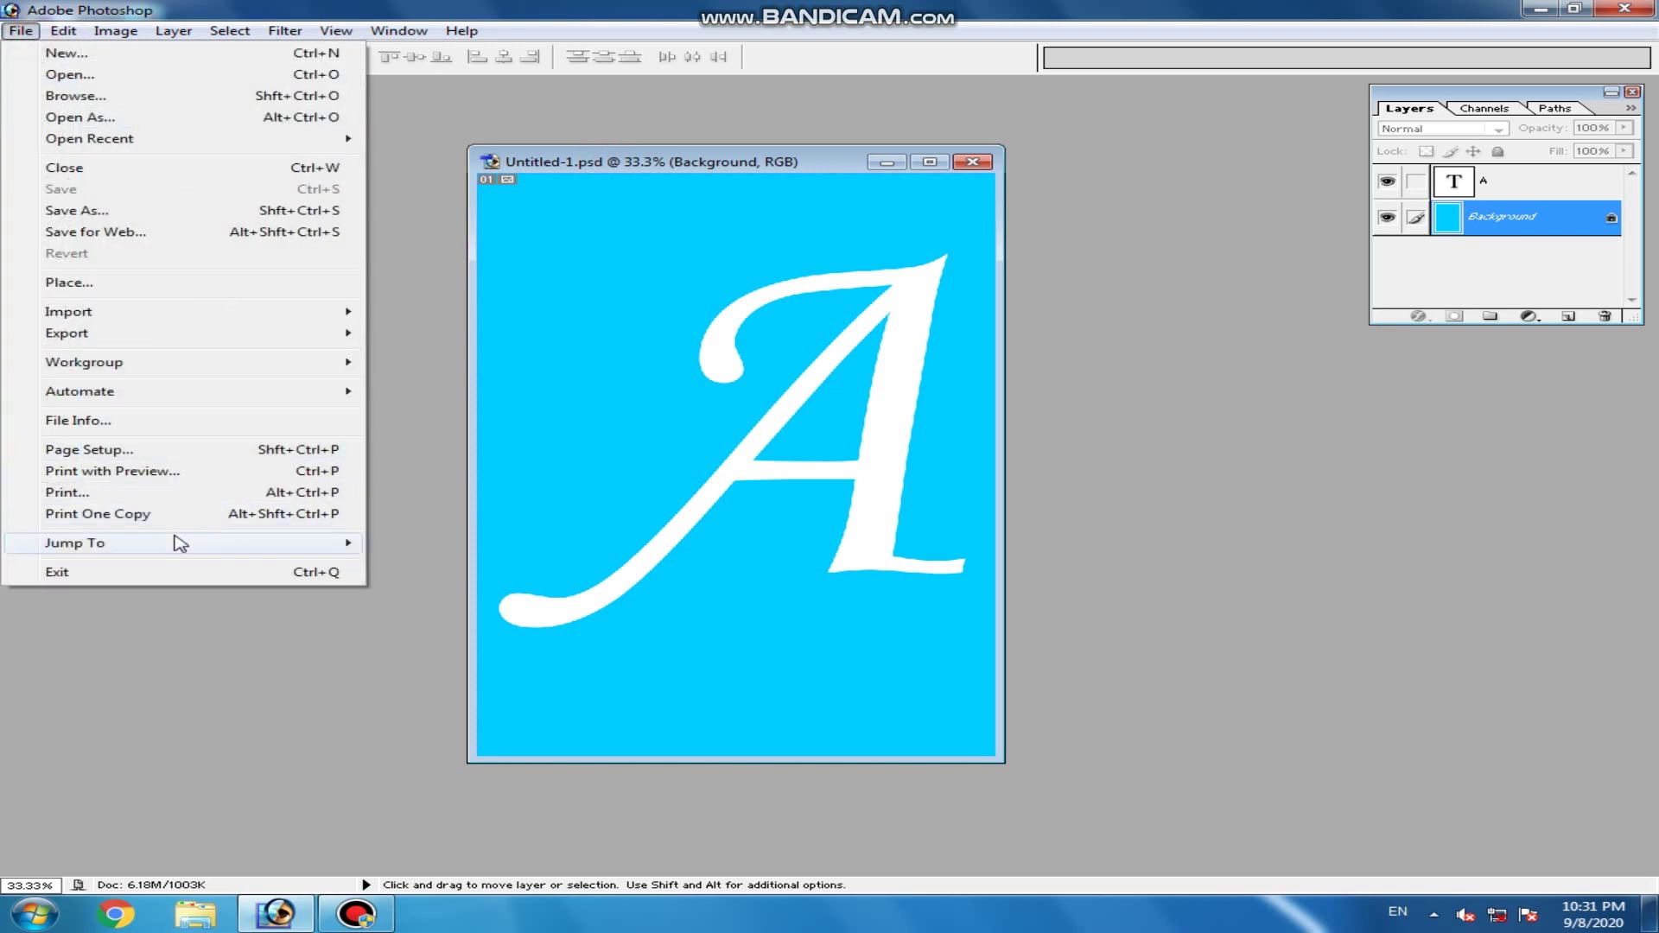
mouse_move(74, 545)
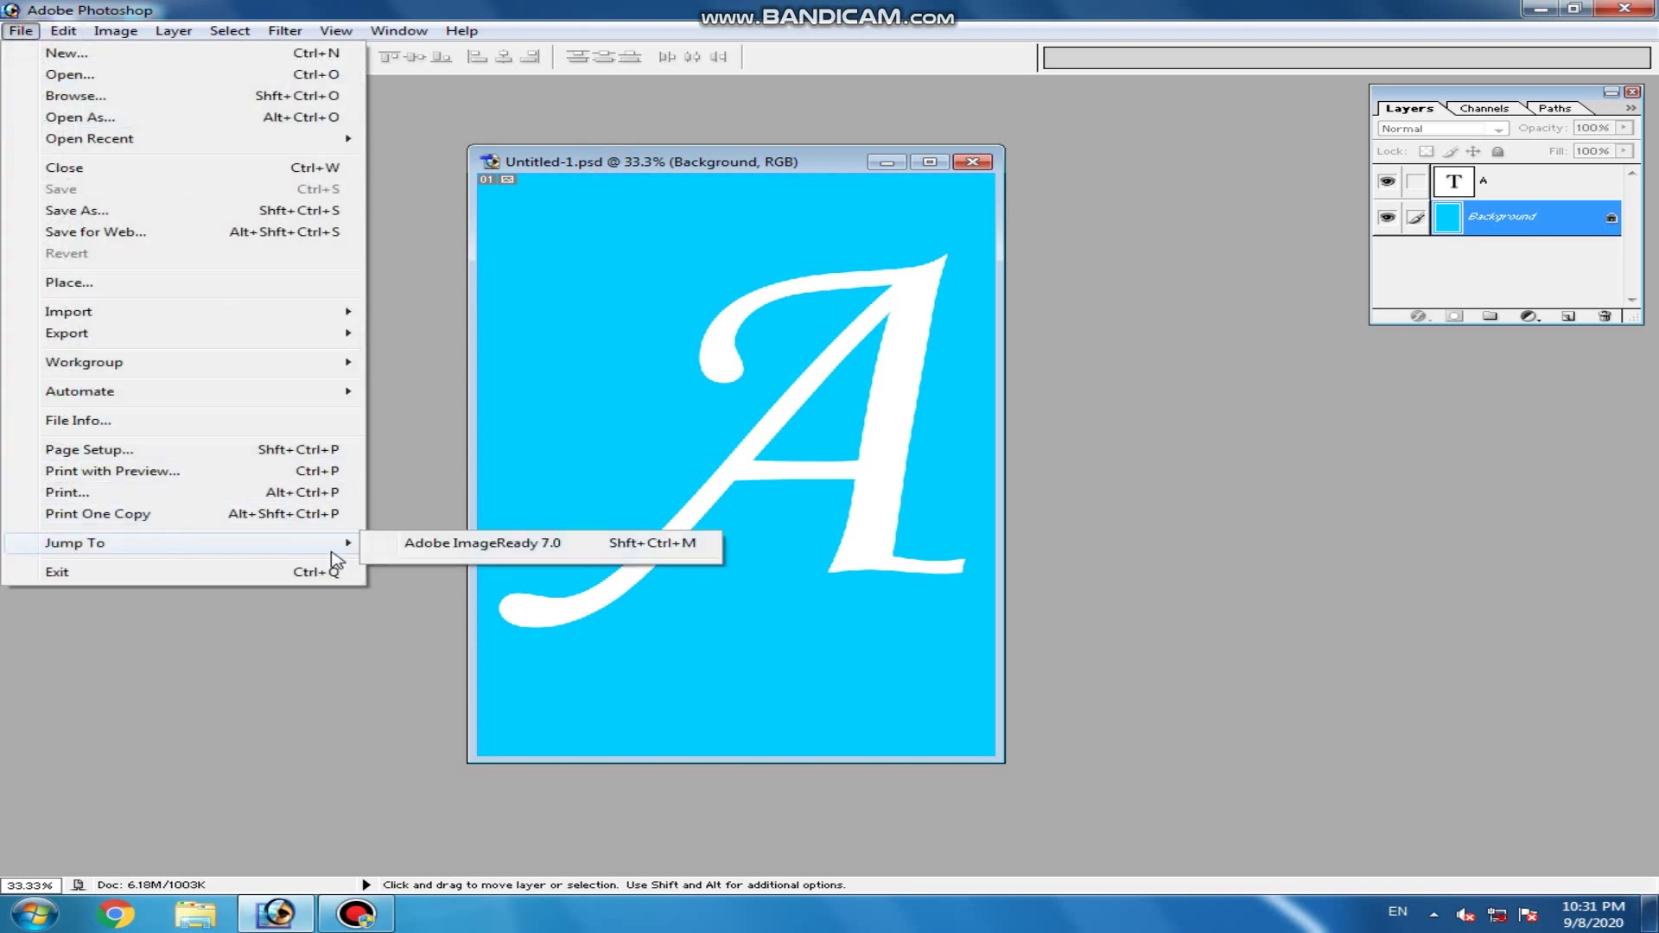
left_click(460, 546)
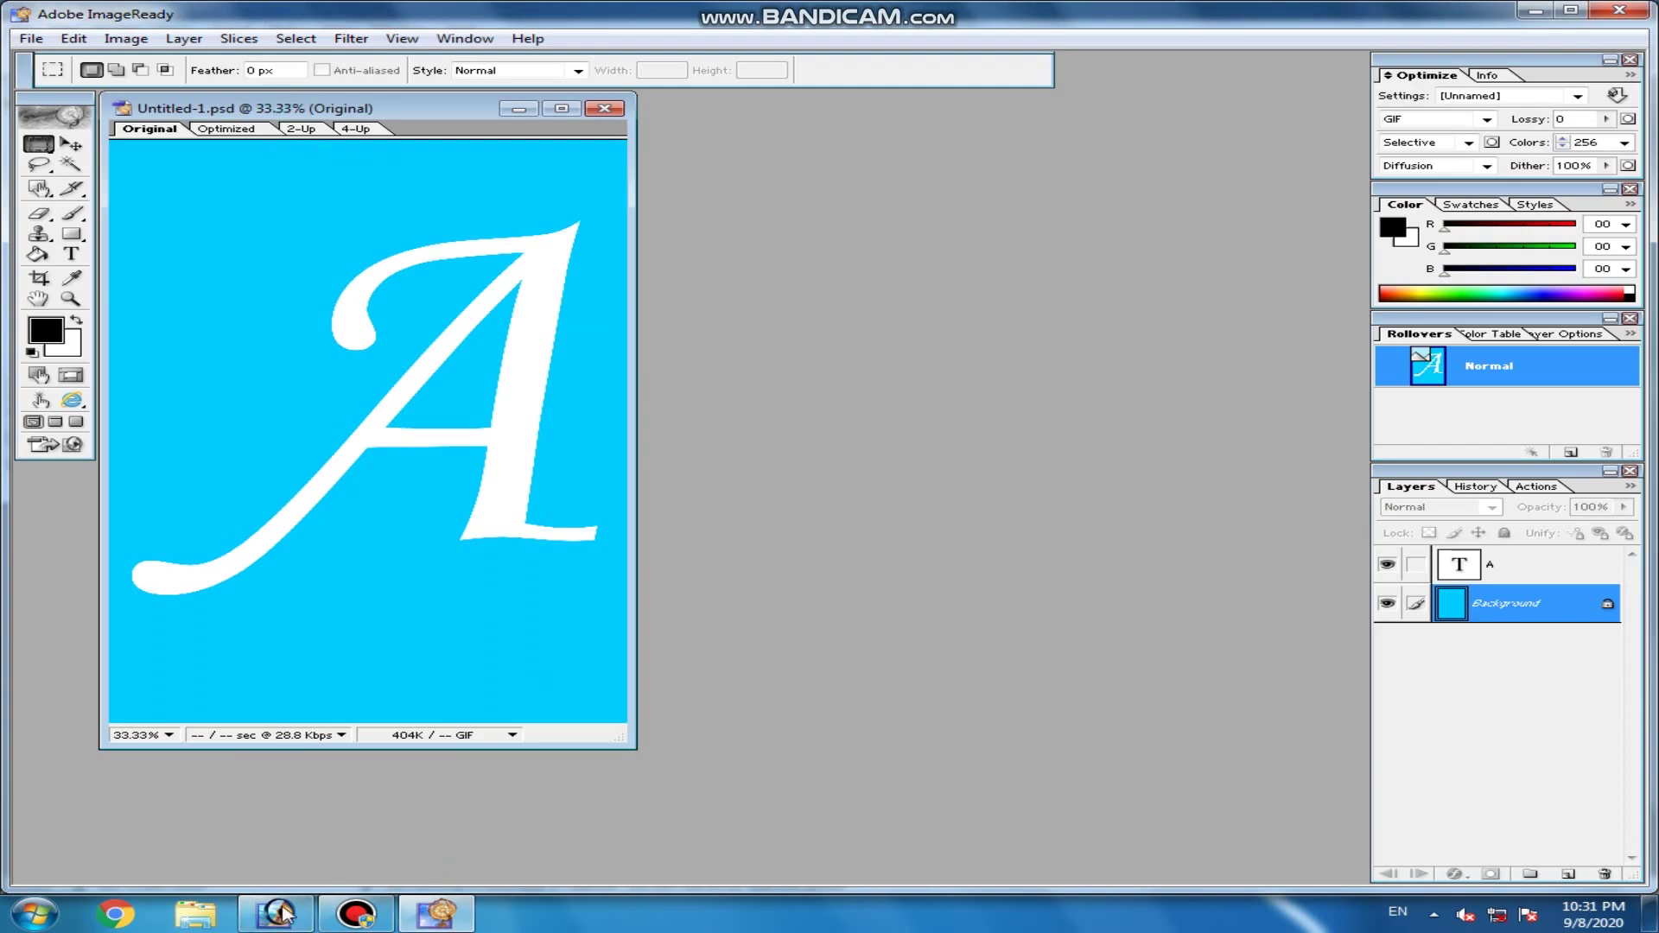
left_click(285, 918)
left_click(281, 922)
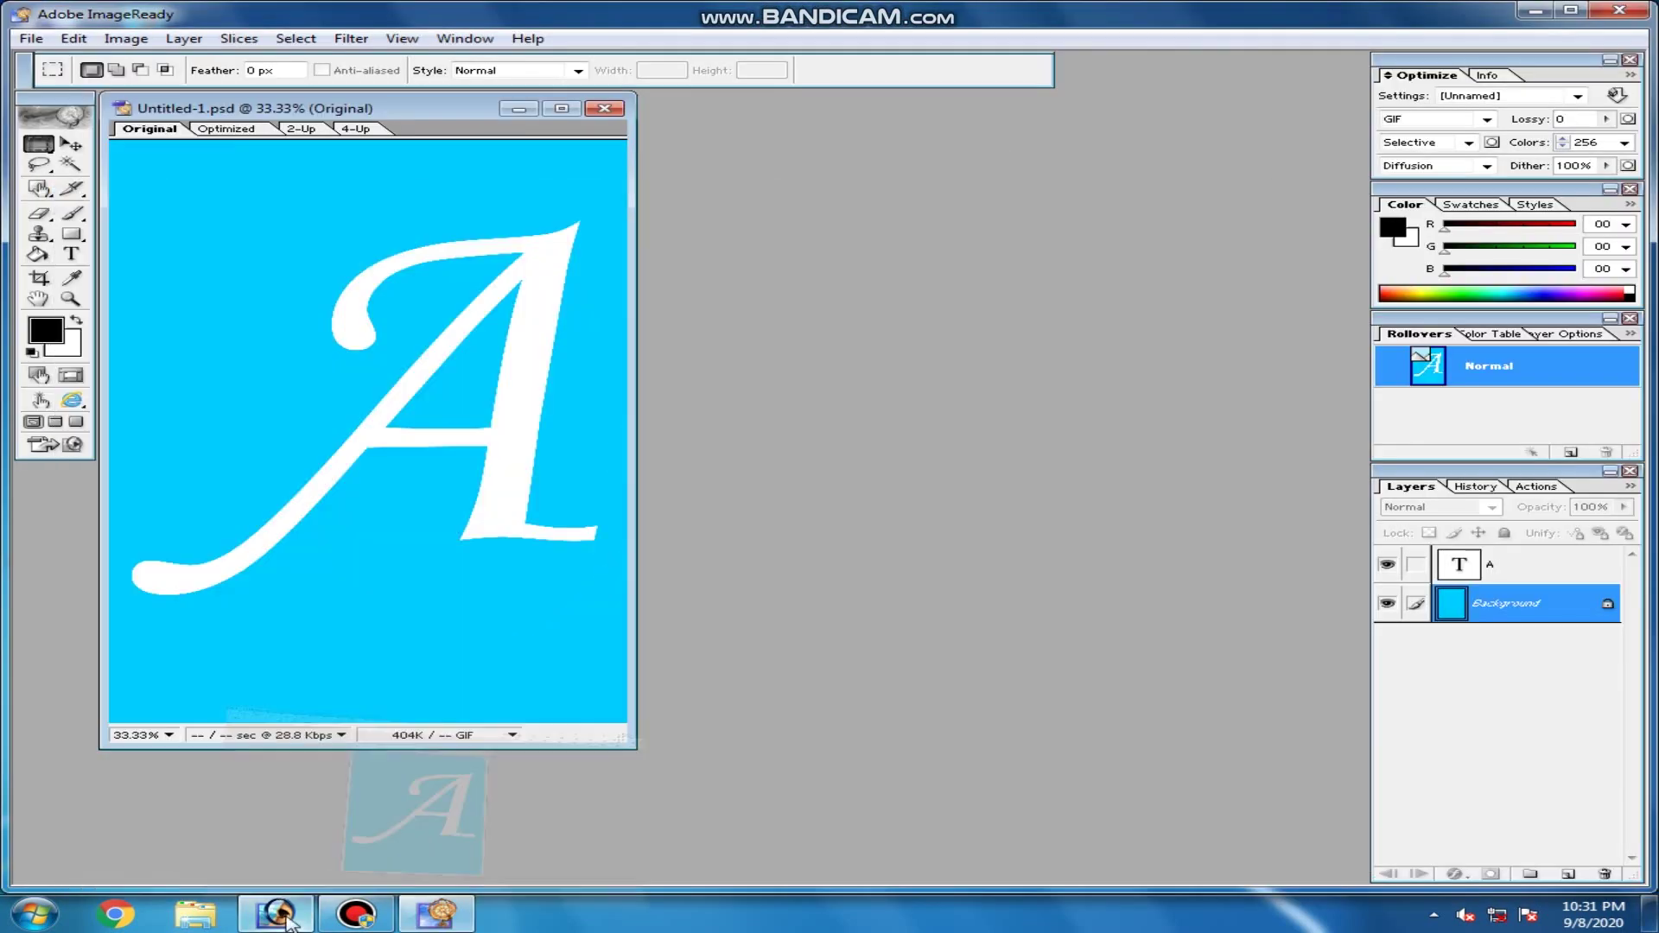
left_click(269, 923)
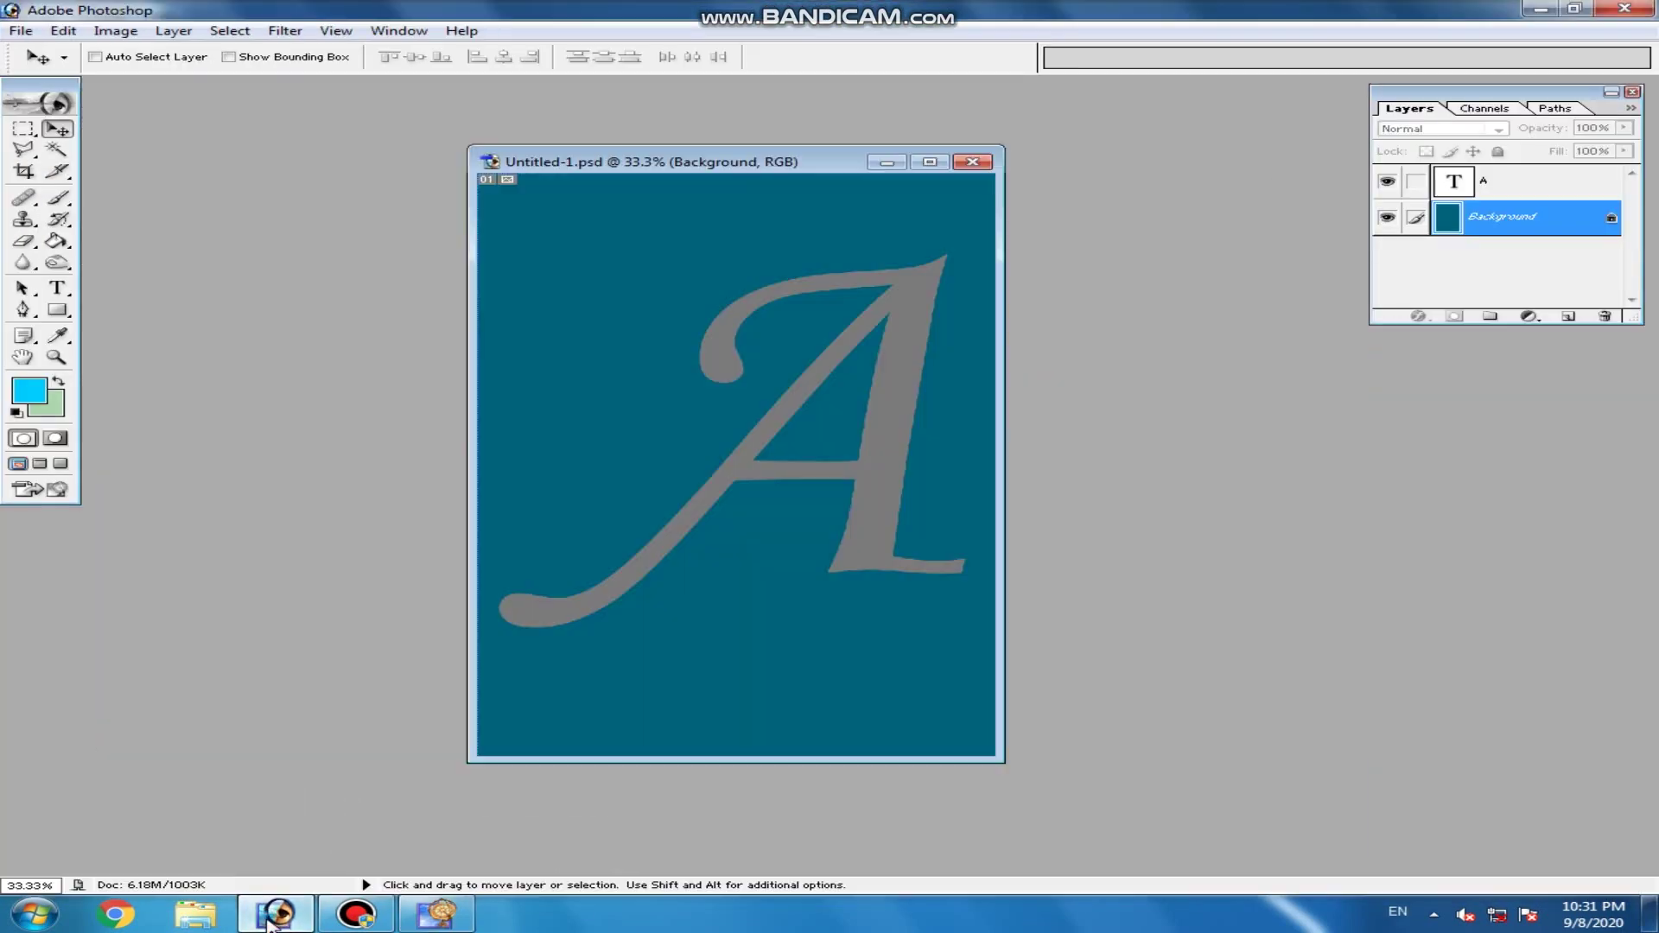
- Switch from ImageReady back to Photoshop with Untitled-1.psd open for editing
left_click(269, 923)
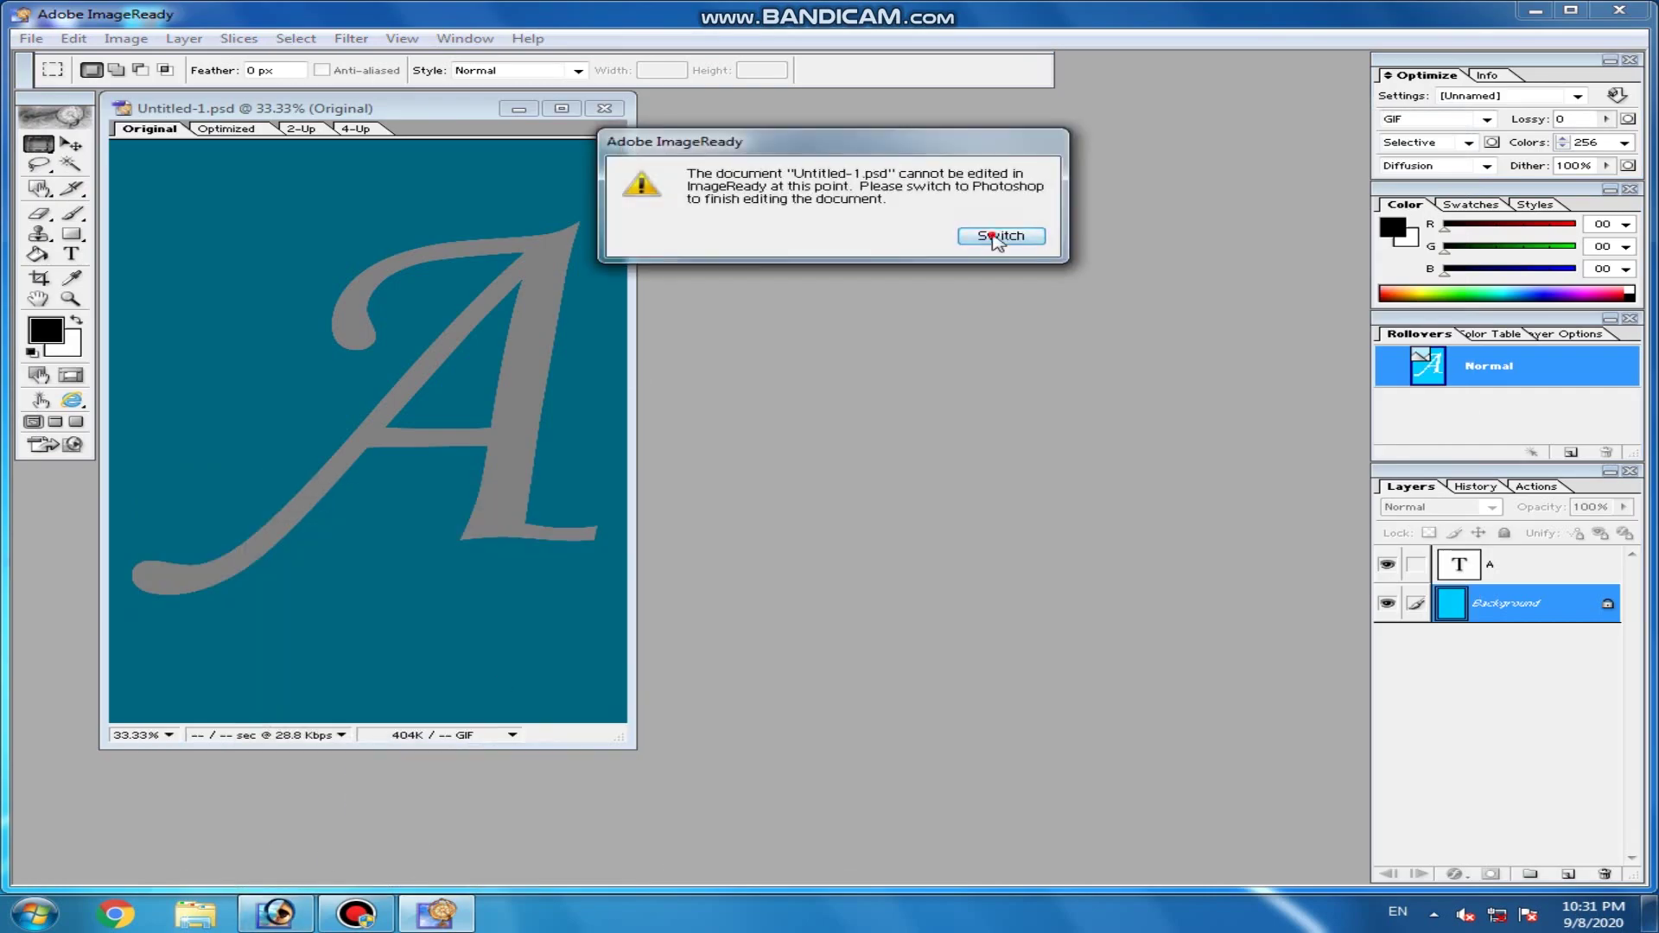
left_click(1000, 237)
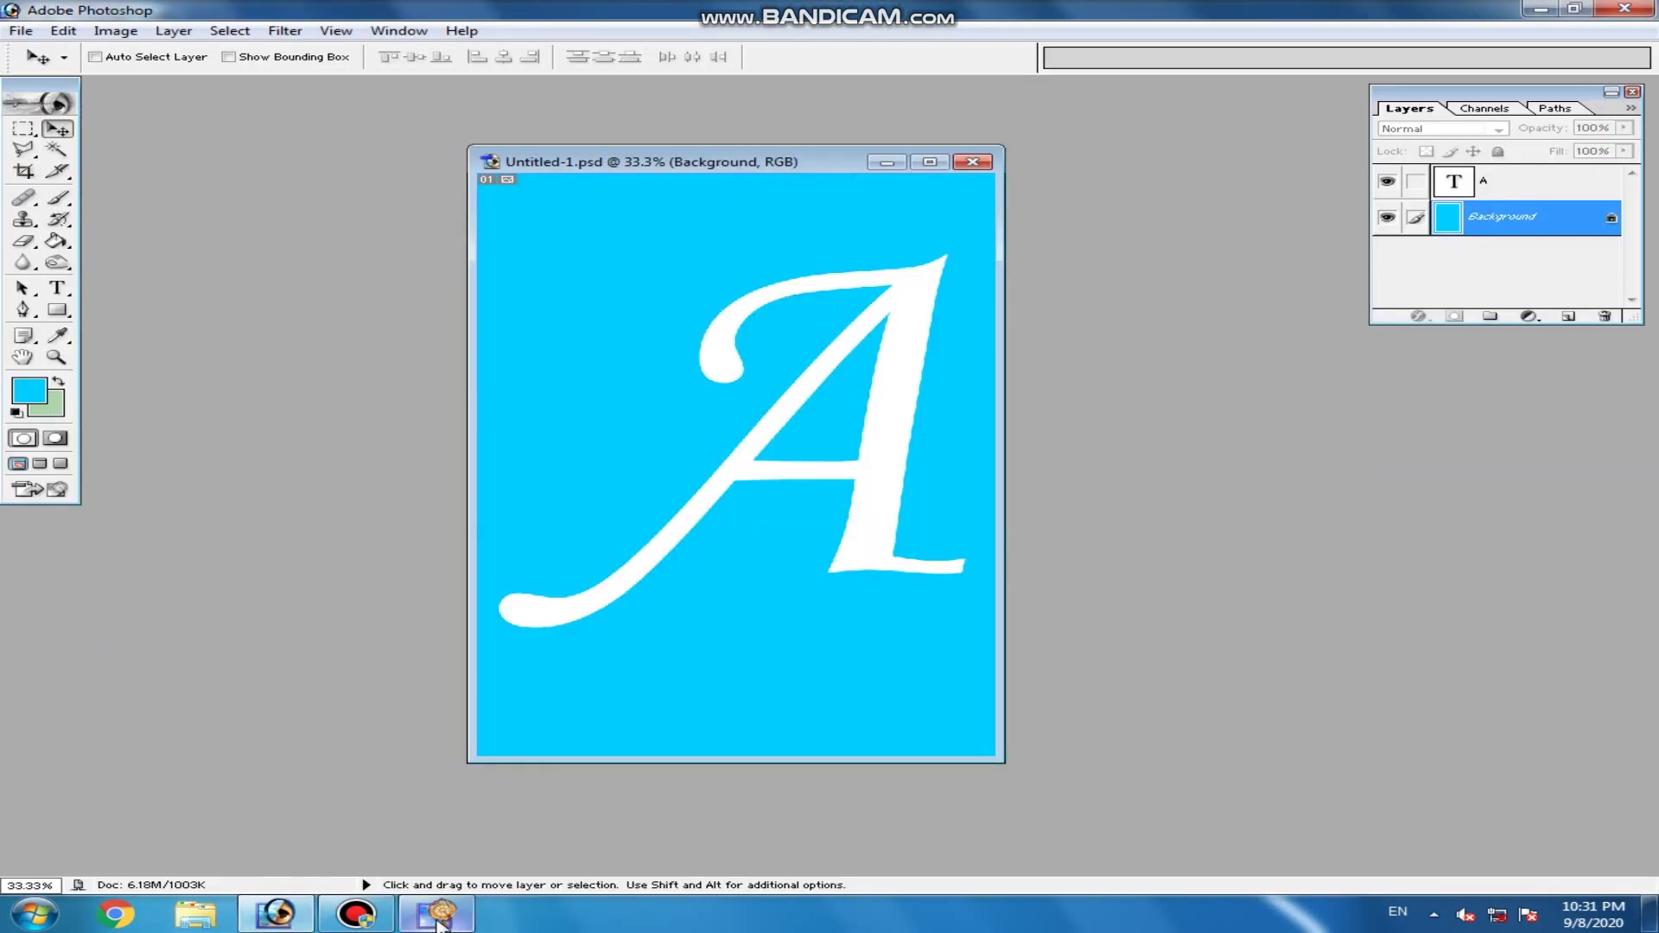
mouse_move(441, 923)
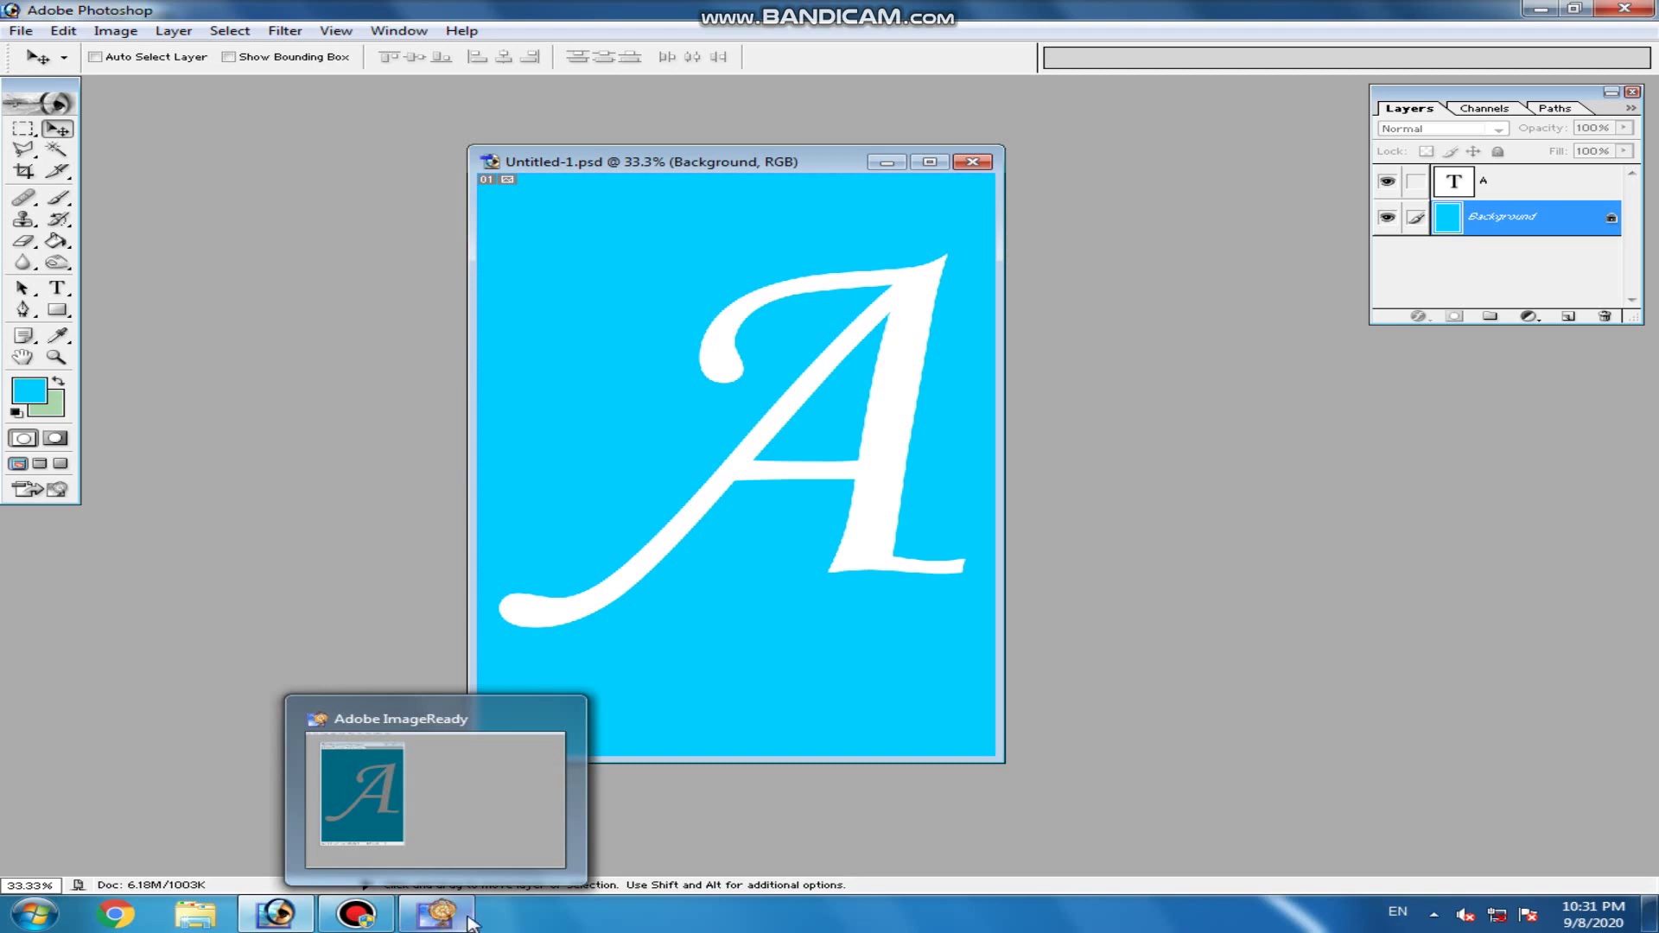
left_click(1029, 424)
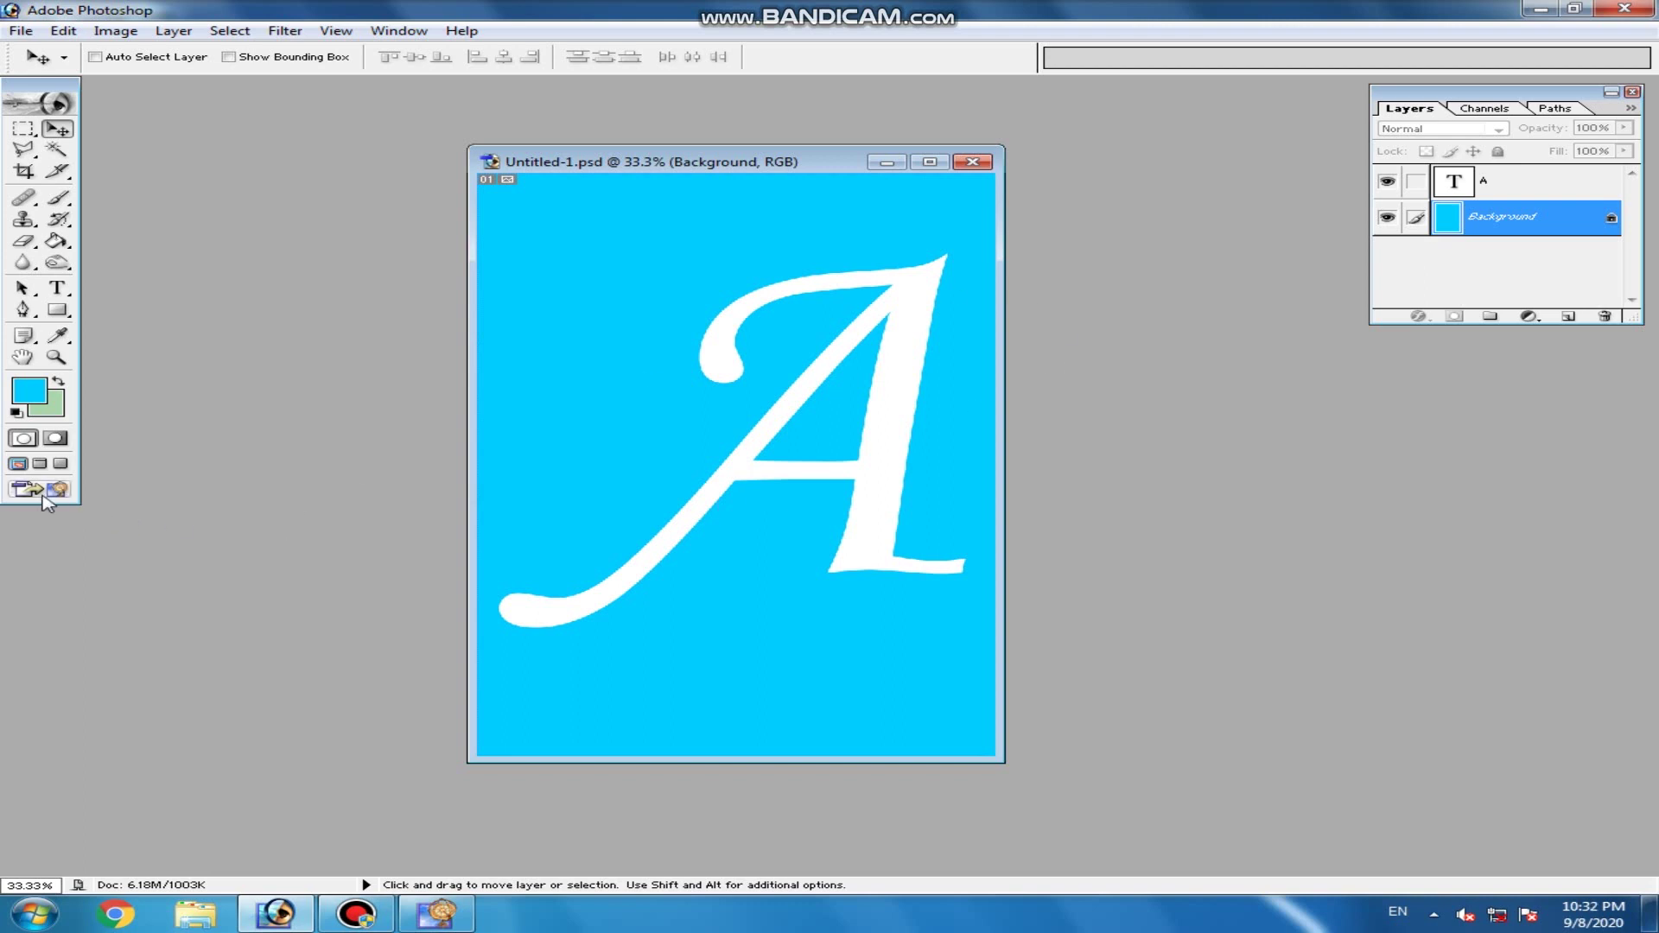
- Check the Jump To command once more, close Adobe ImageReady, and return to Photoshop
left_click(21, 31)
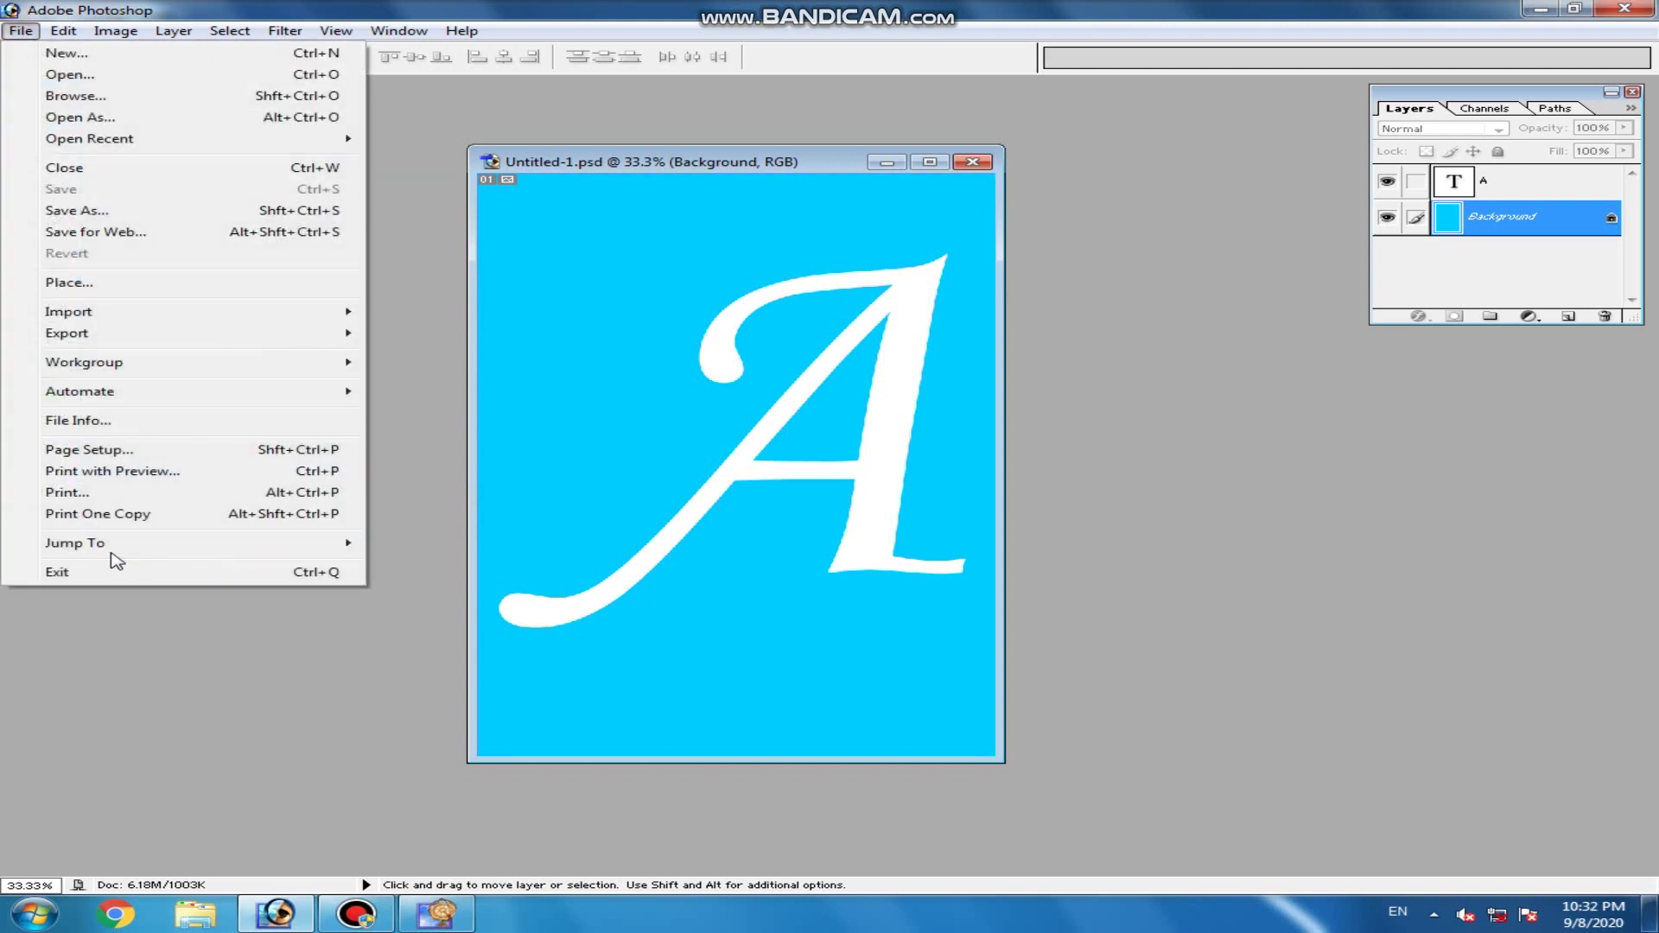
mouse_move(112, 545)
left_click(838, 446)
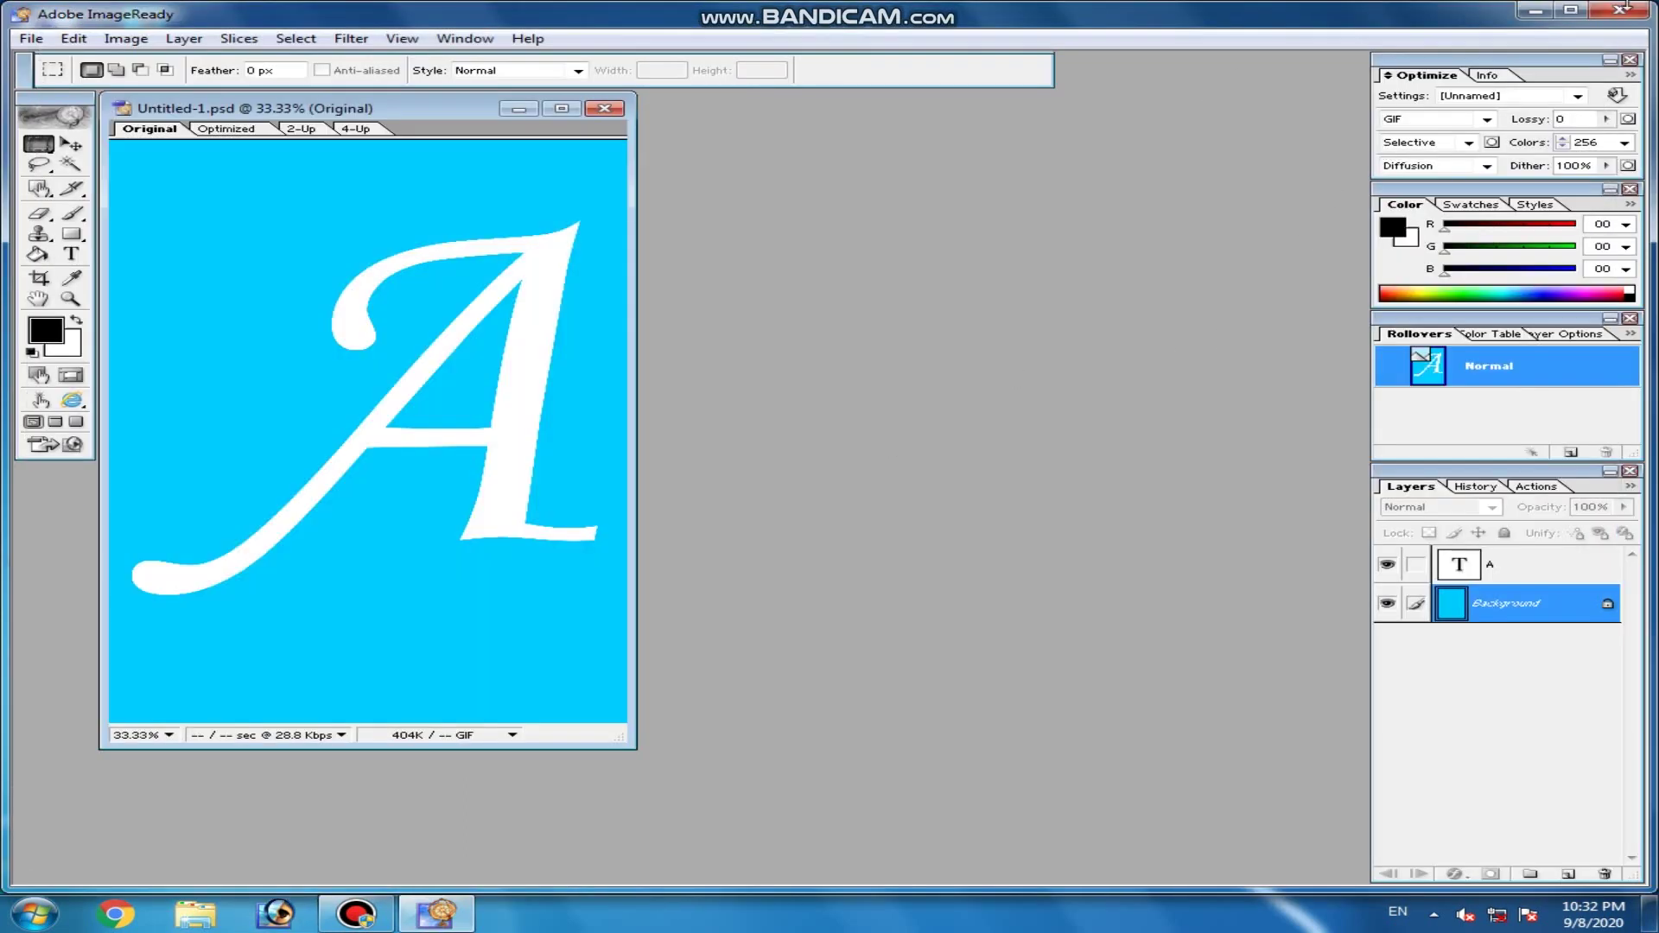
left_click(1623, 9)
left_click(298, 911)
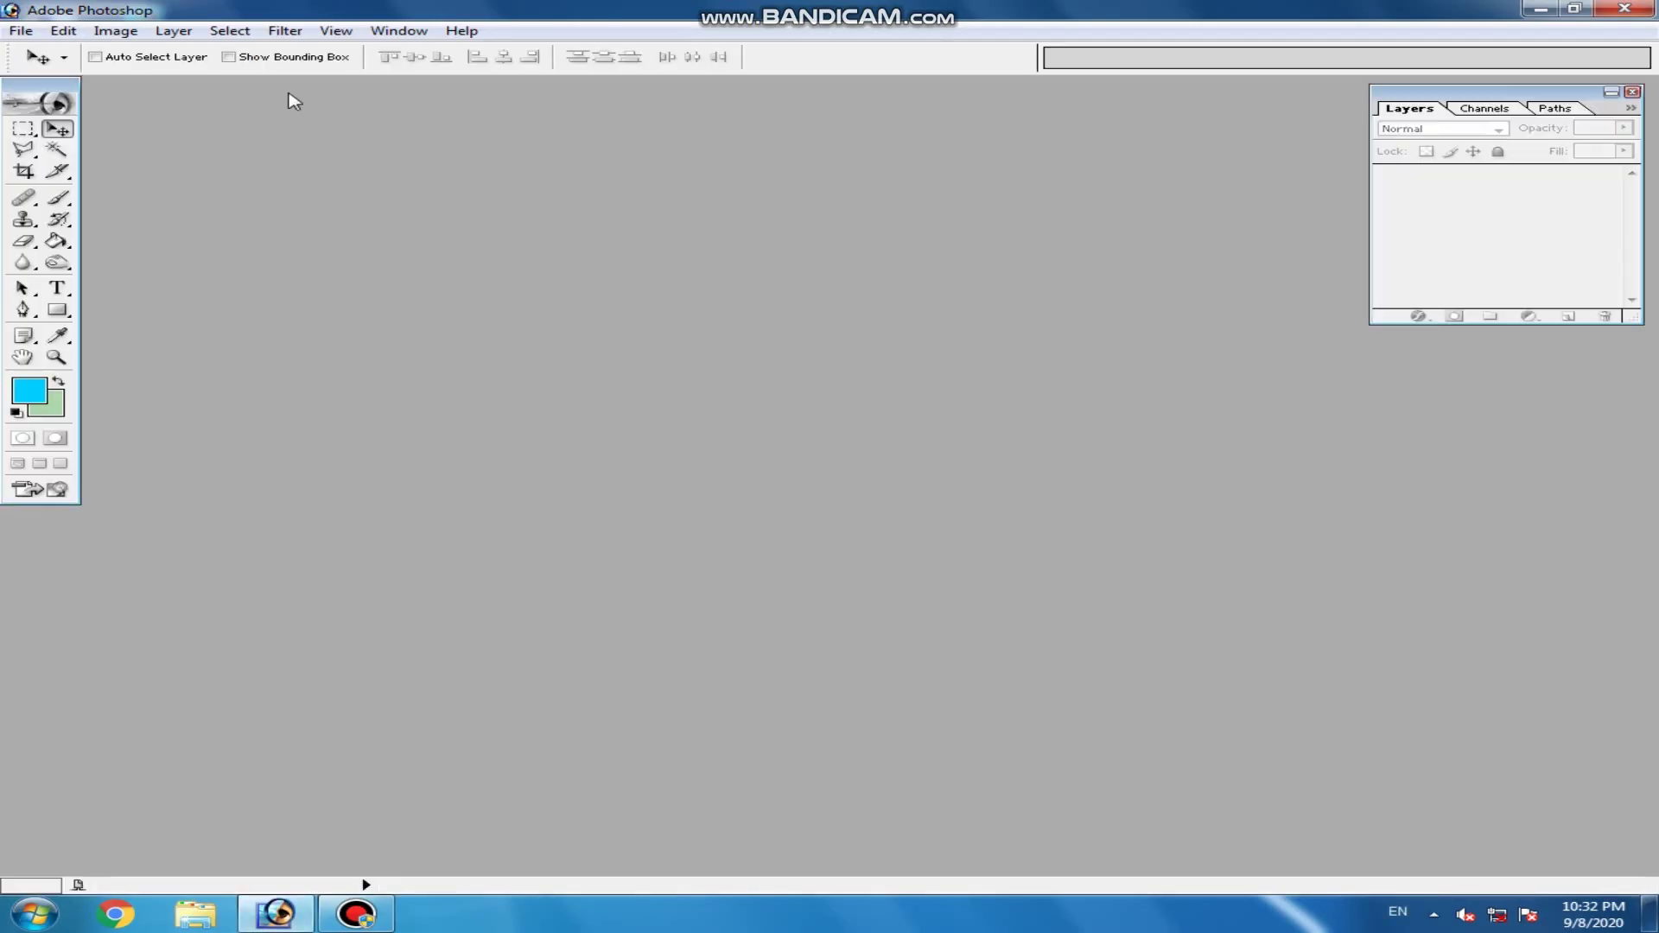
- Open the Untitled-1 file from the Desktop in Photoshop
left_click(21, 30)
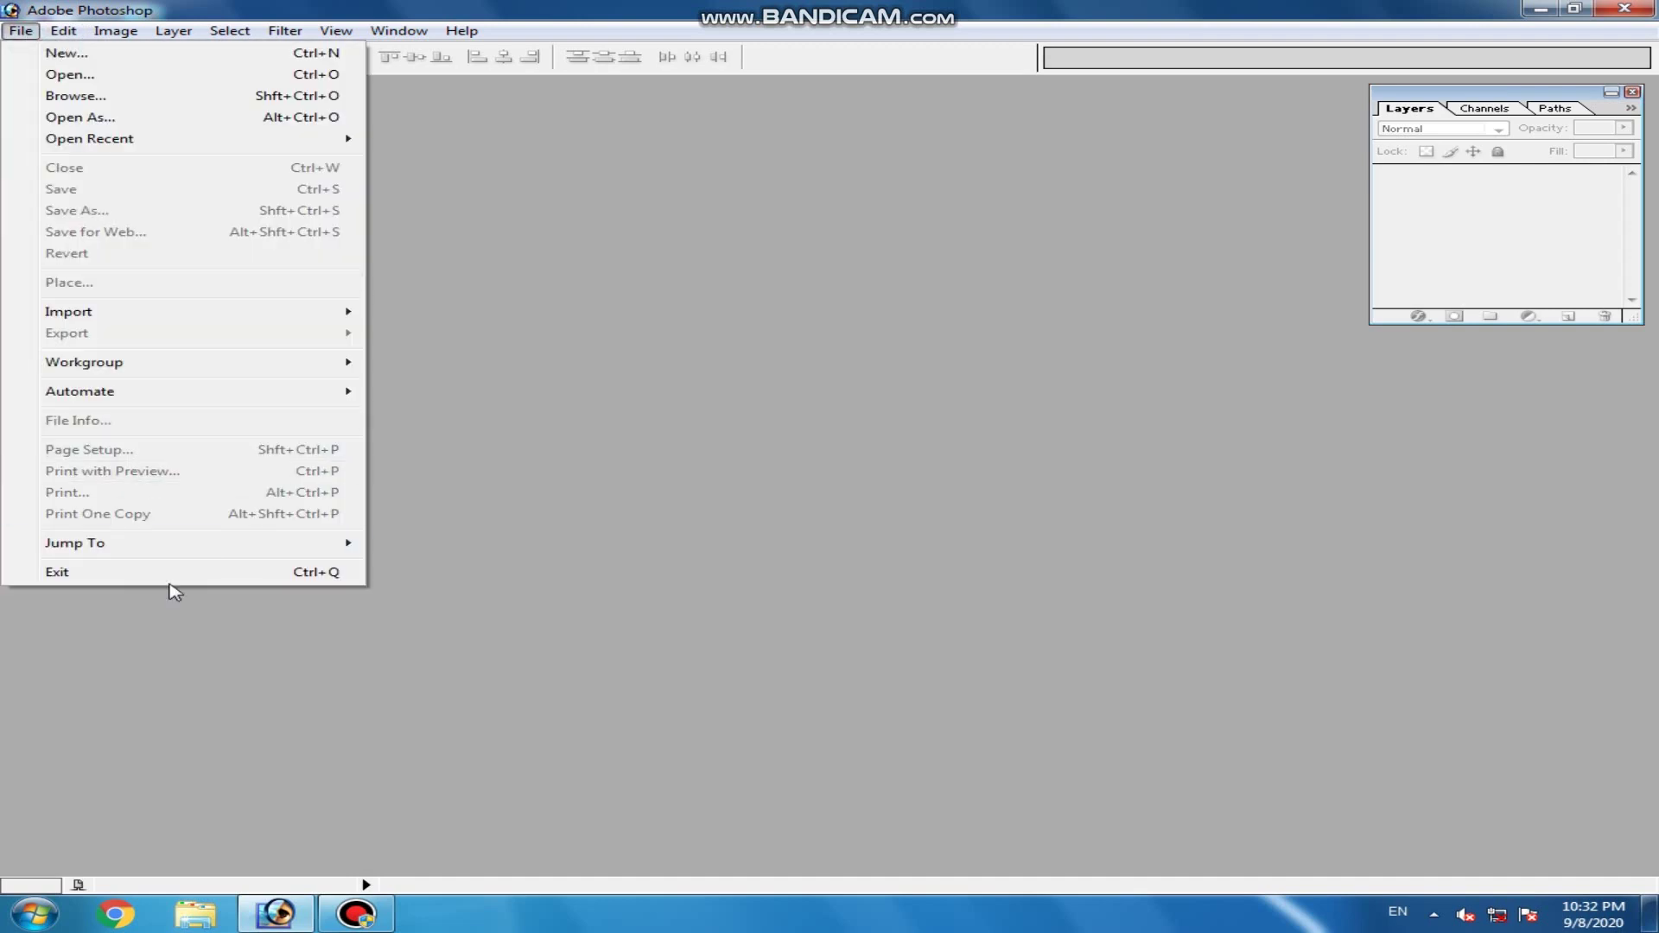
left_click(70, 75)
left_click(1031, 454)
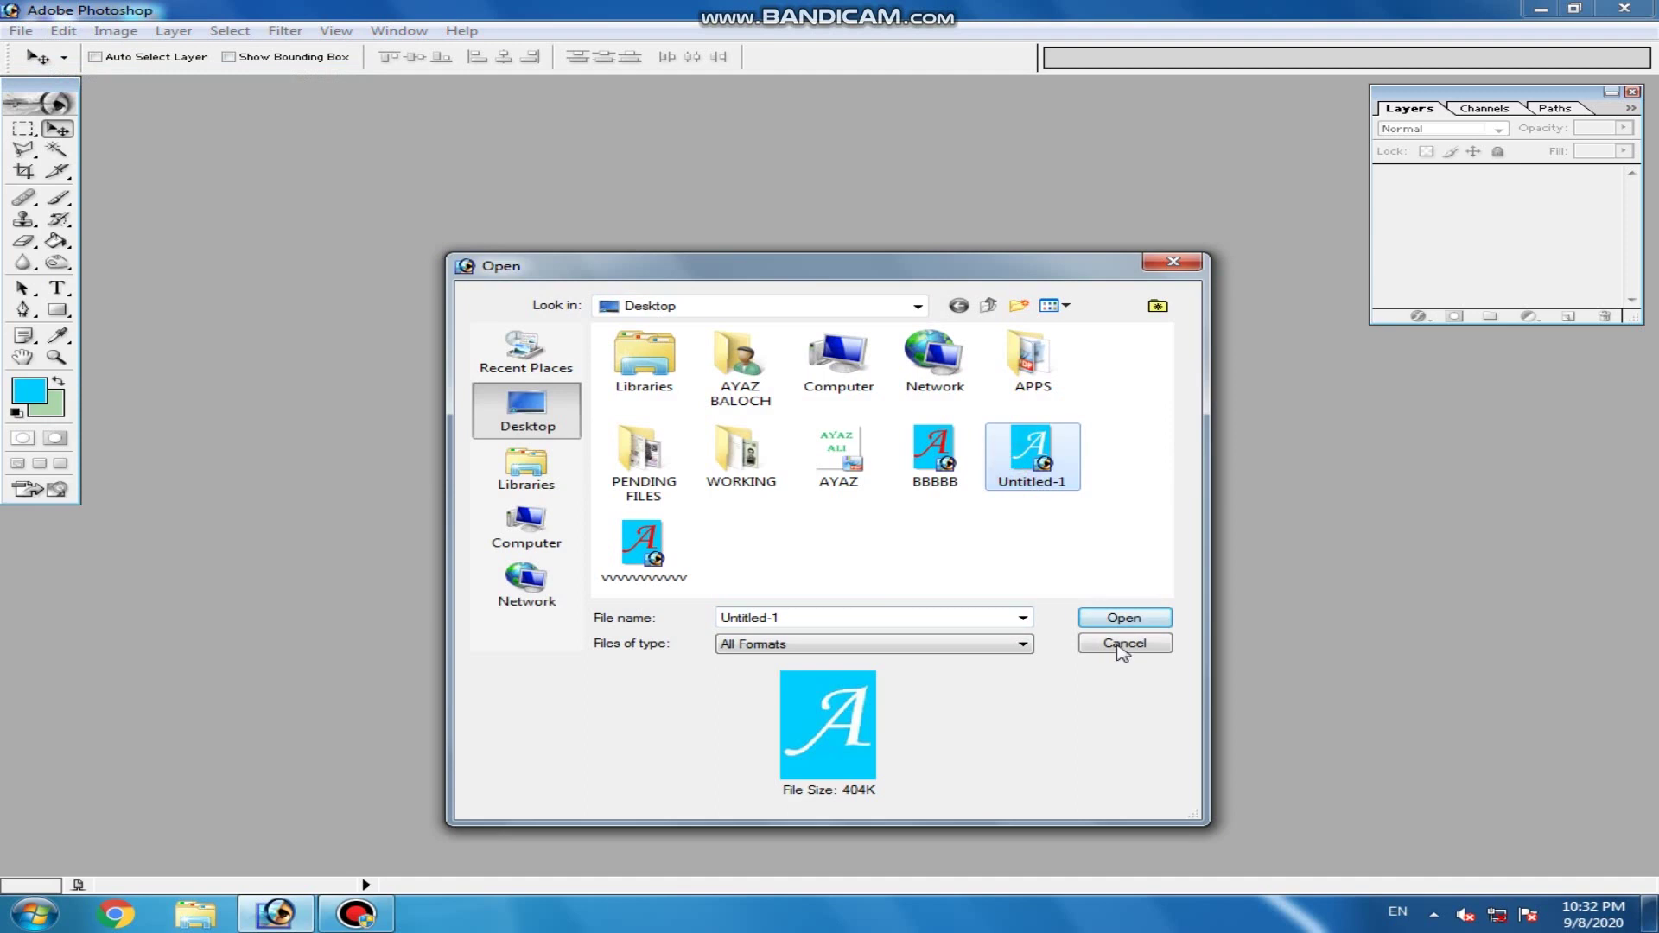
left_click(1121, 618)
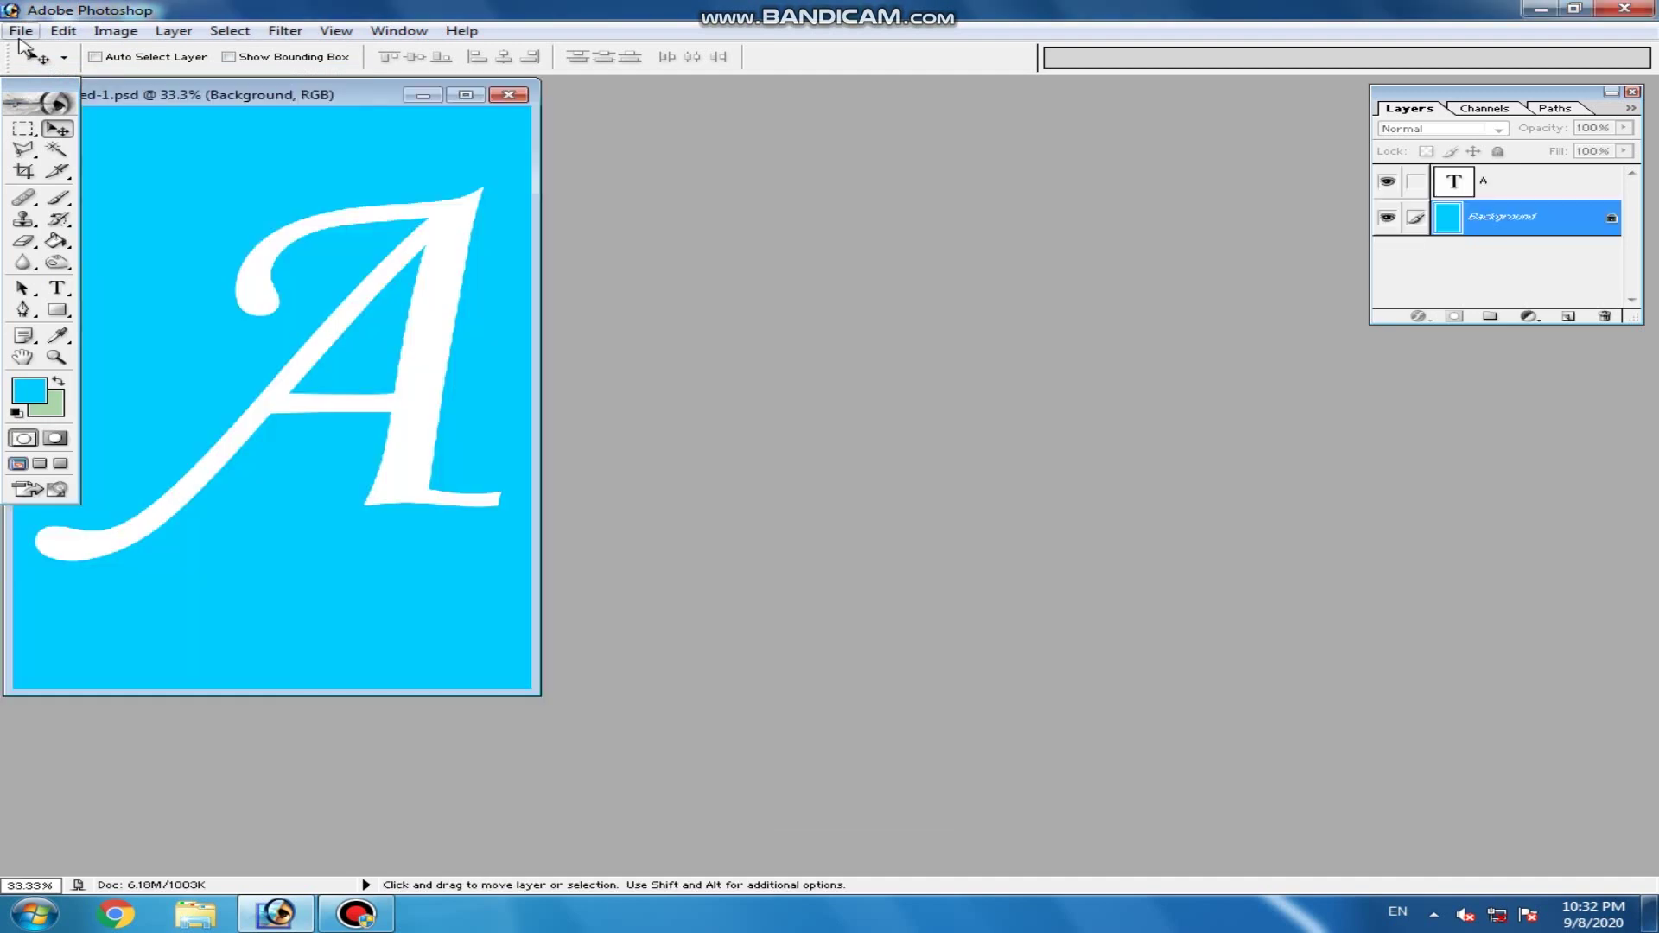
- Move the Untitled-1.psd document window clear of the toolbox, and exit Photoshop
left_click(21, 32)
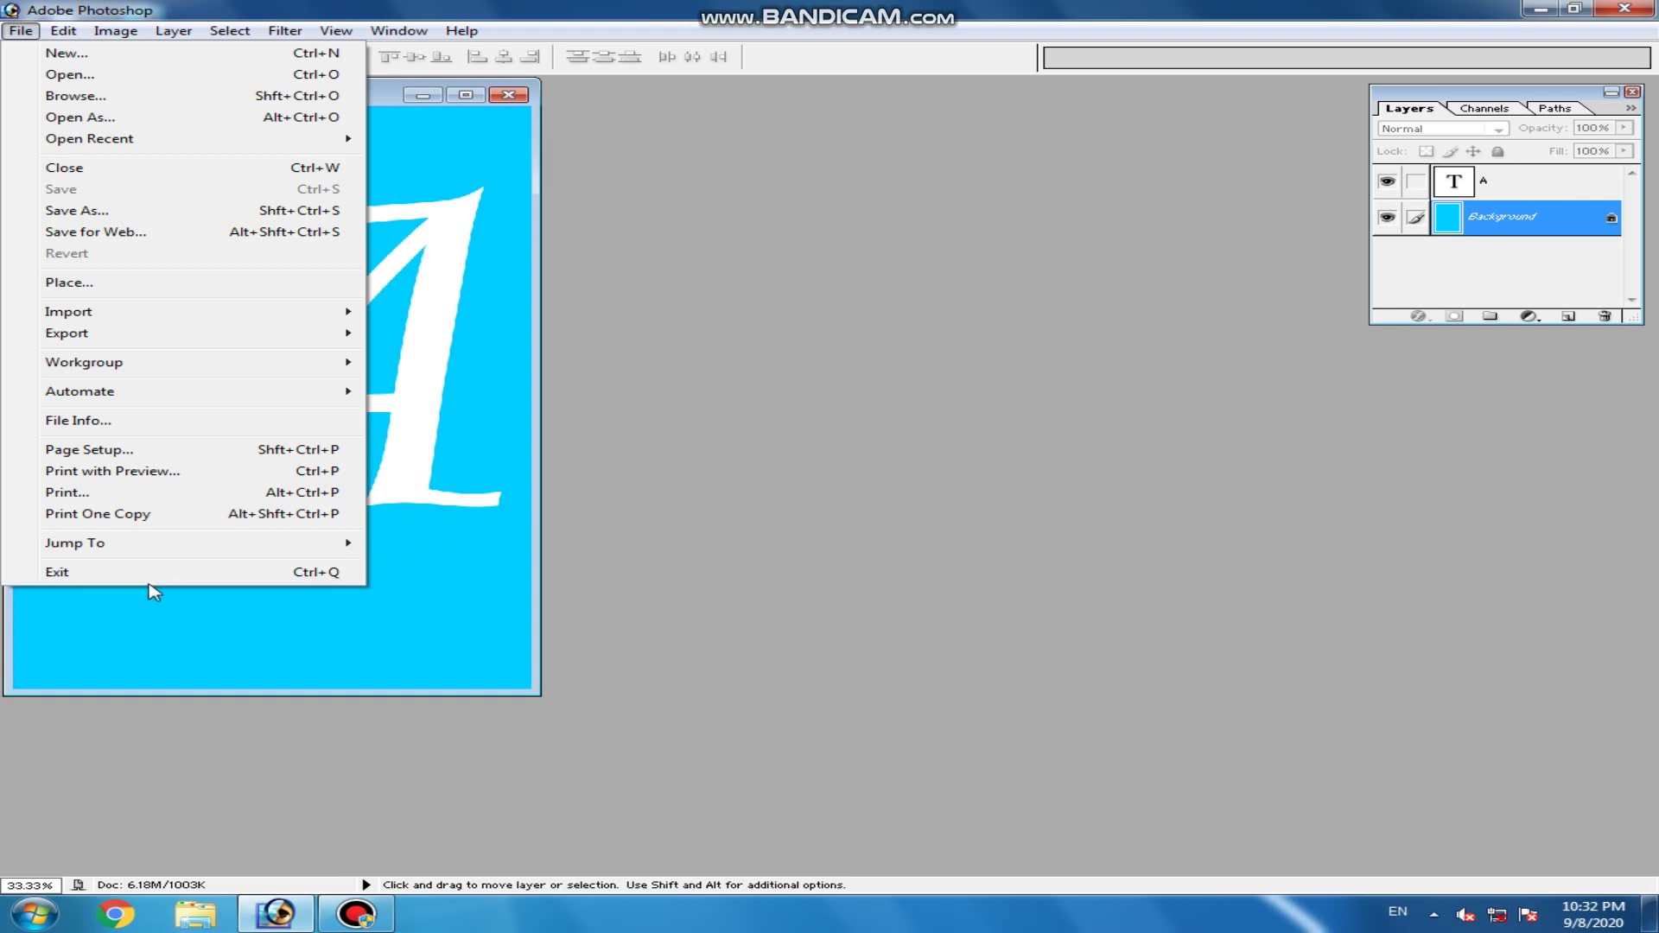
left_click(411, 113)
left_click_drag(362, 95, 607, 120)
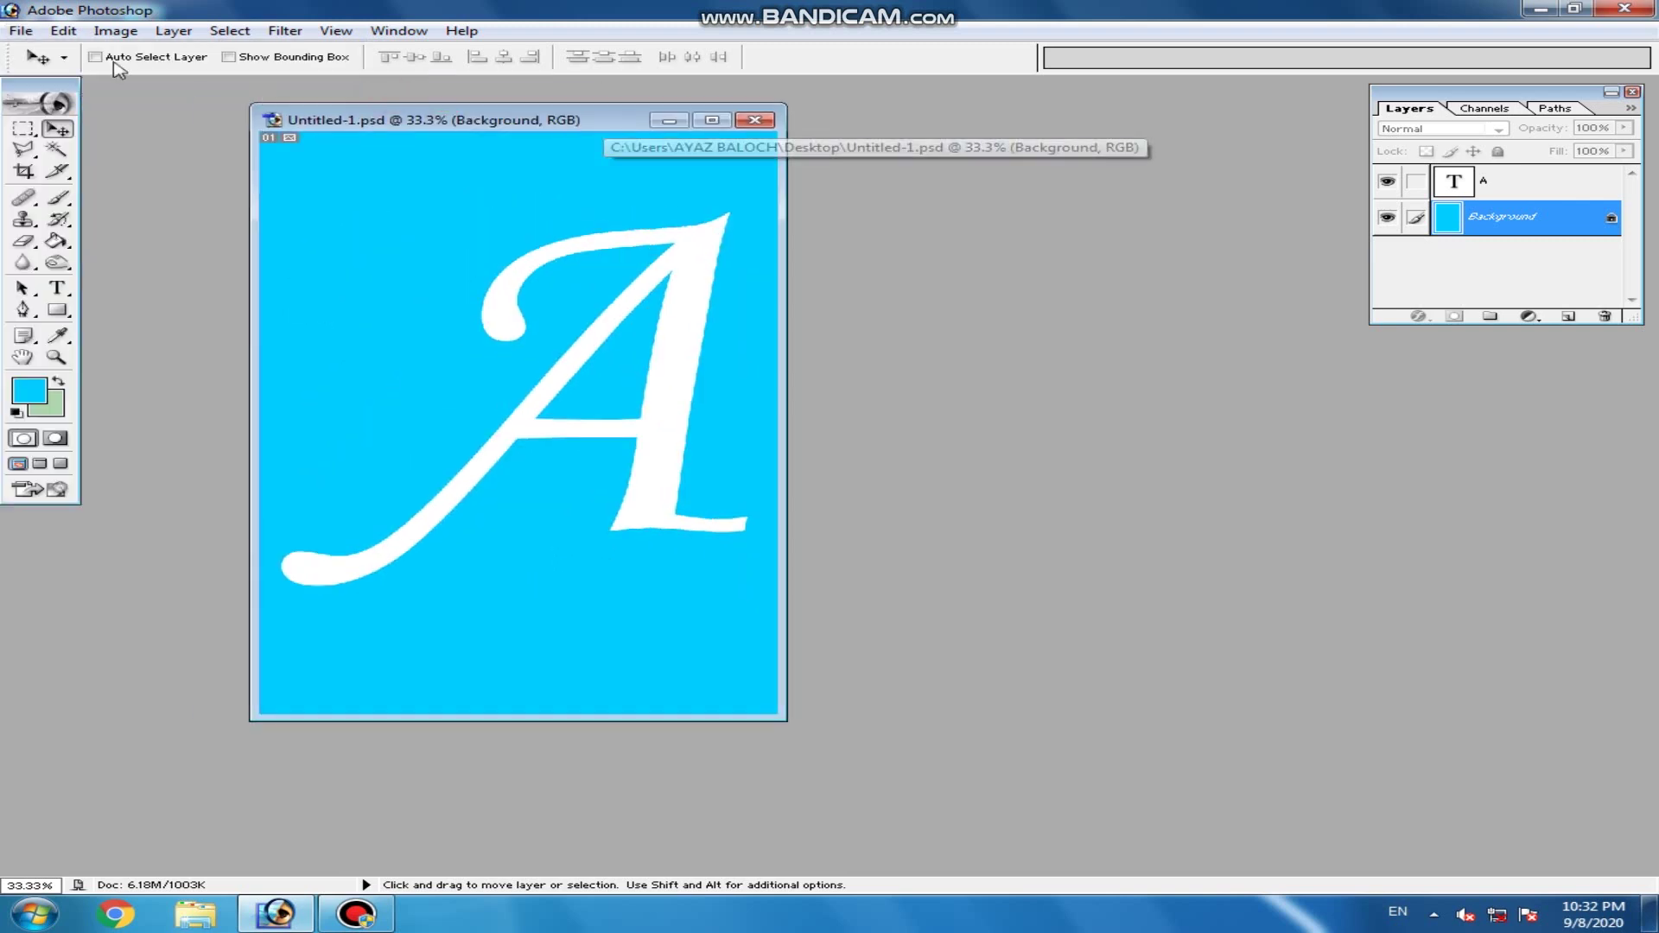
left_click(21, 30)
left_click(104, 571)
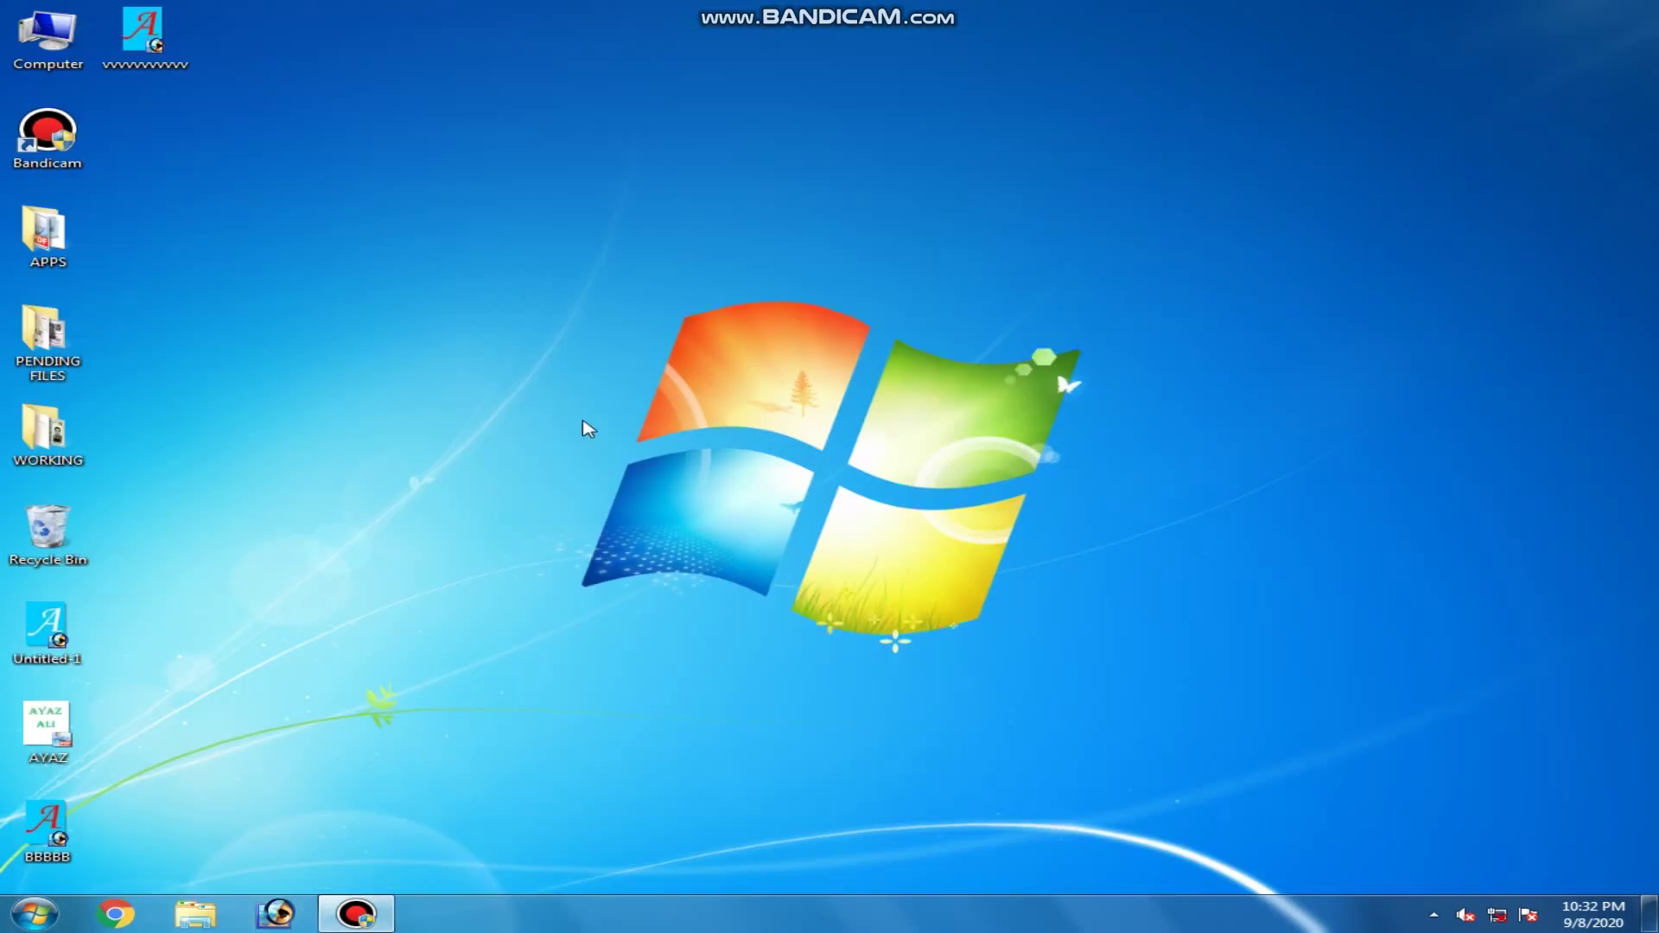
- Refresh the Windows desktop three times
right_click(519, 390)
left_click(574, 450)
right_click(519, 390)
left_click(595, 447)
right_click(523, 414)
left_click(604, 475)
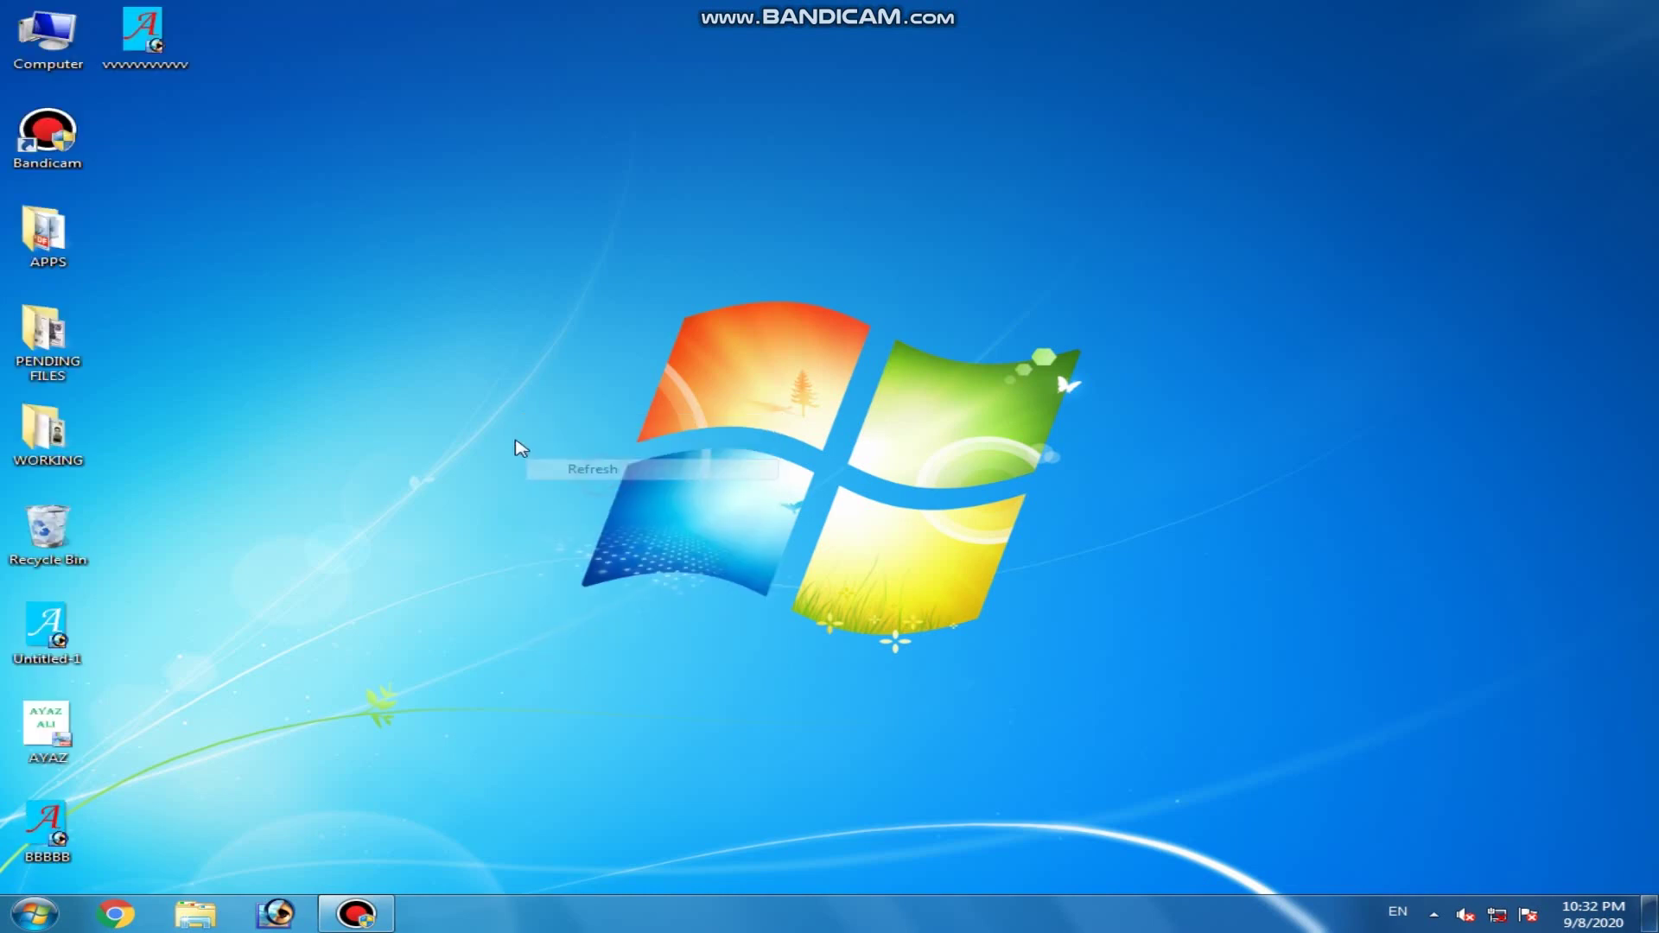